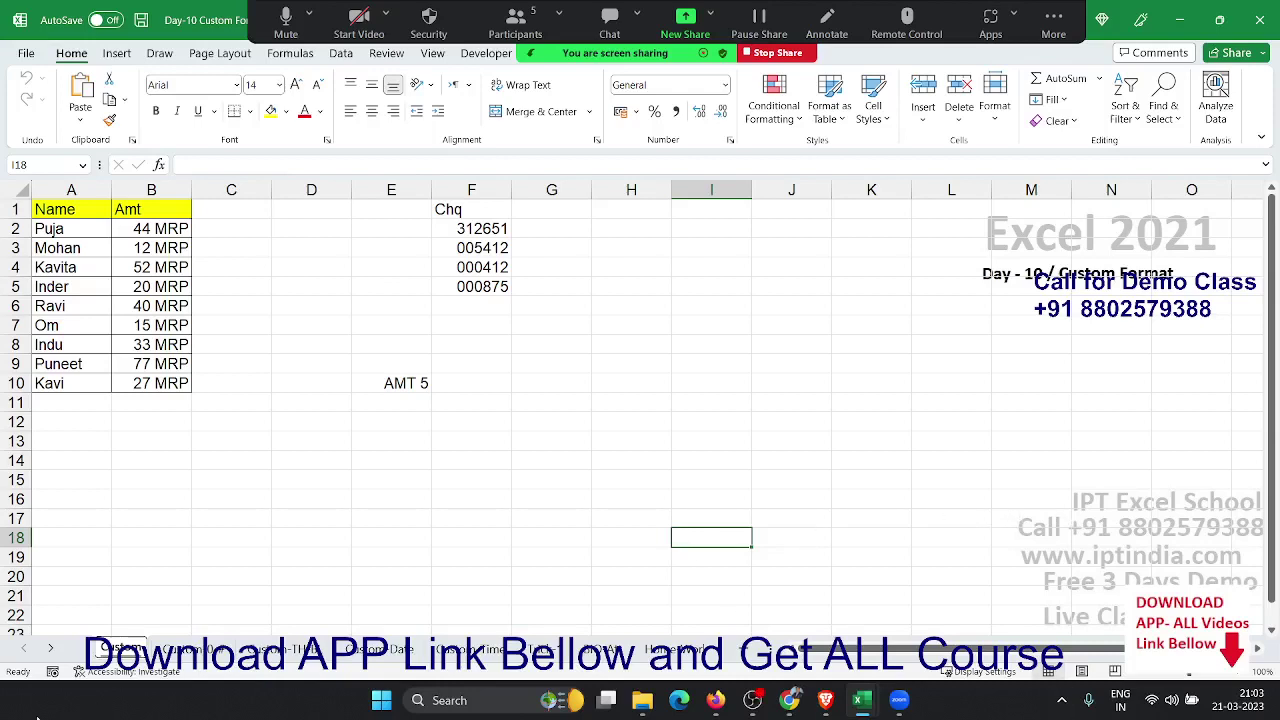
Reset B2:B10 to the General format with Ctrl+Shift+~, removing the MRP suffix from the Amt values
click(799, 693)
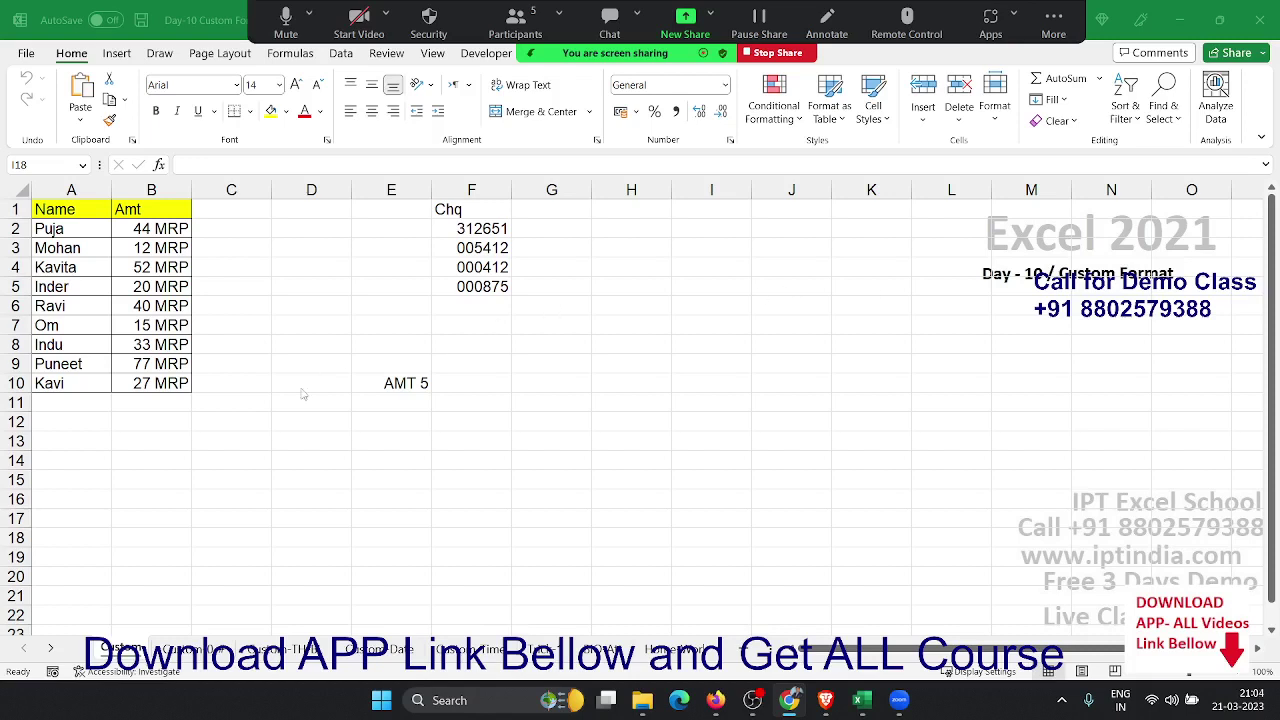
click(243, 416)
click(157, 225)
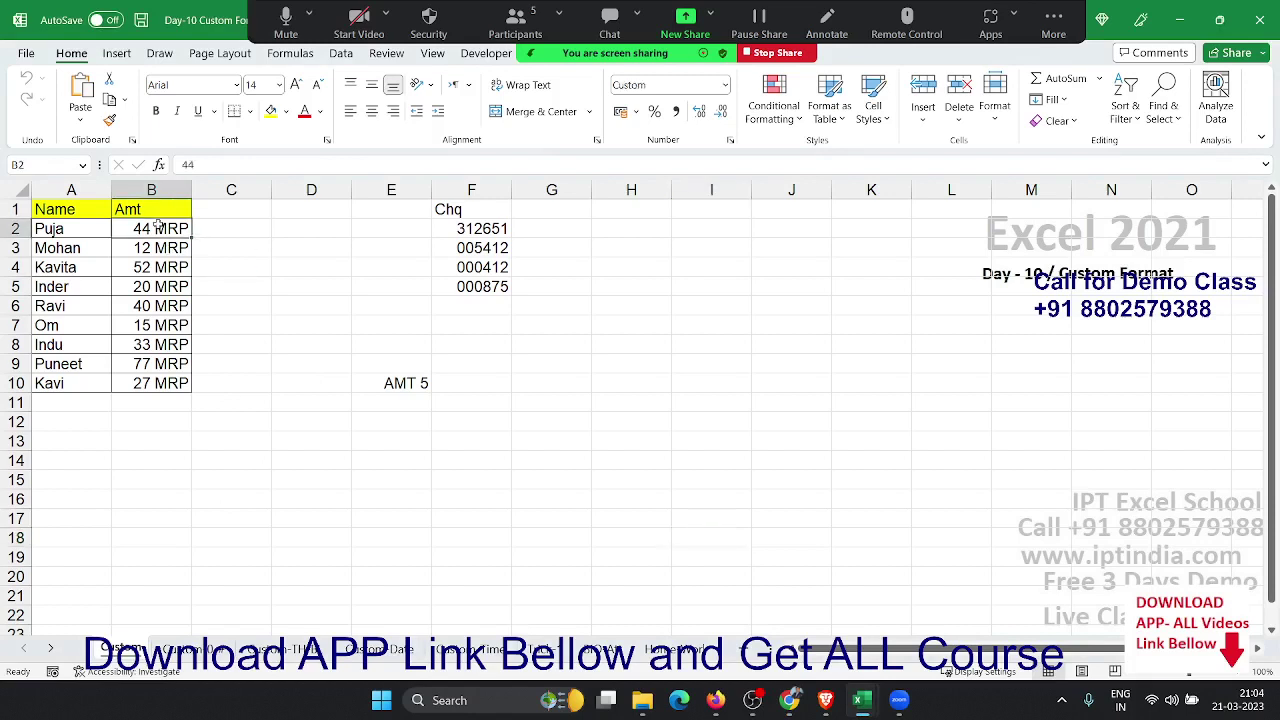
key(ctrl+shift+Down)
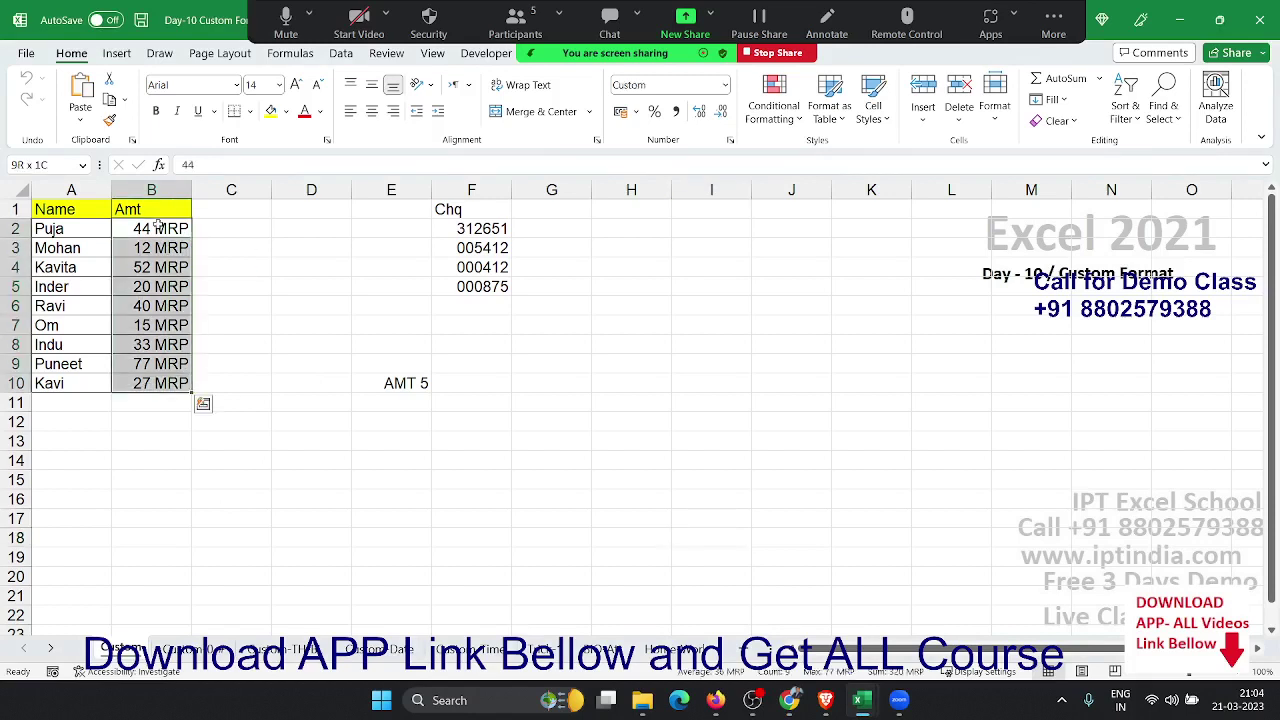
key(ctrl+shift+asciitilde)
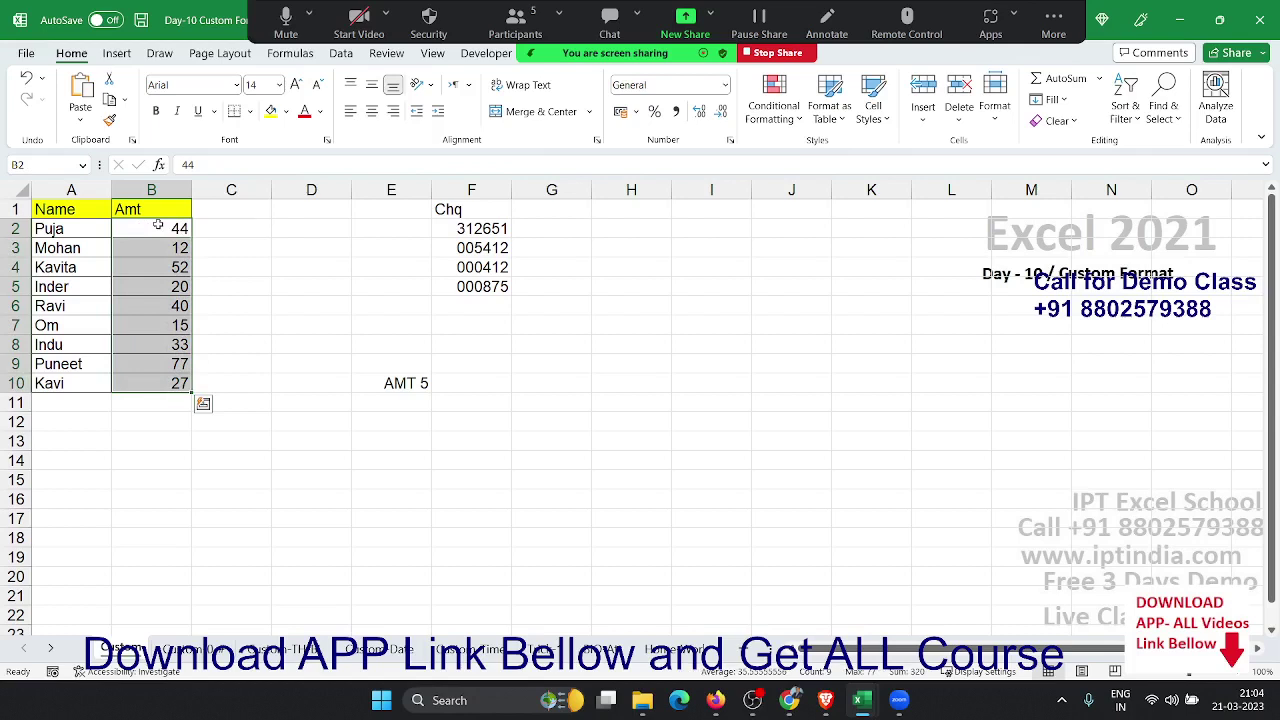
key(Right)
key(Right)
key(Down)
key(Down)
key(Down)
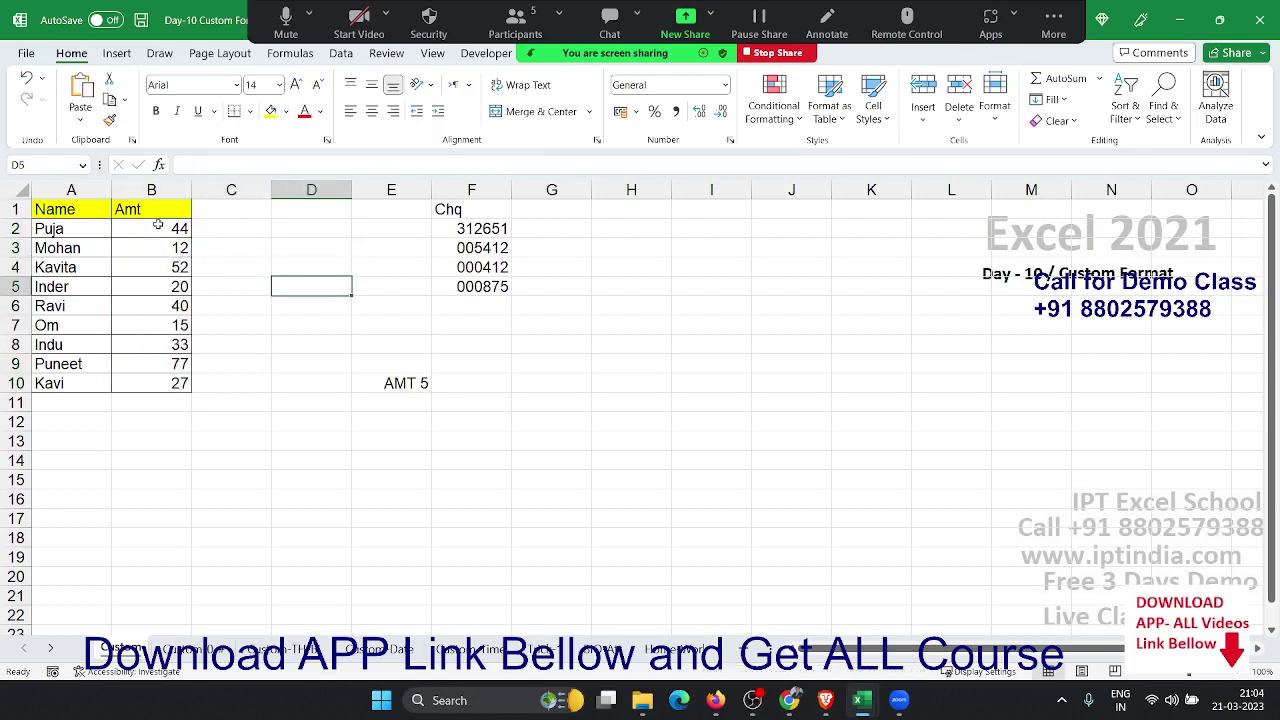
Enter the text "MRP 500" in D5 and delete the AMT 5 entry in E10
text(MRP 5)
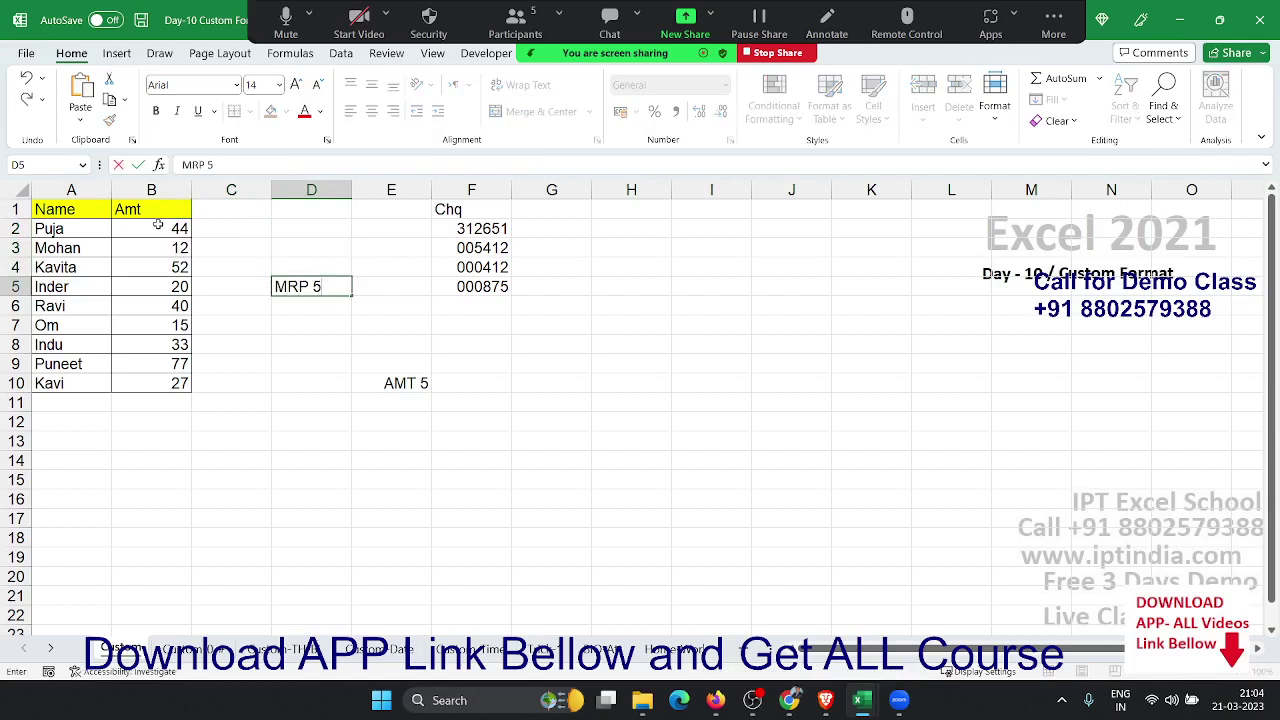
text(00)
key(Return)
key(Right)
key(Right)
key(Down)
key(Down)
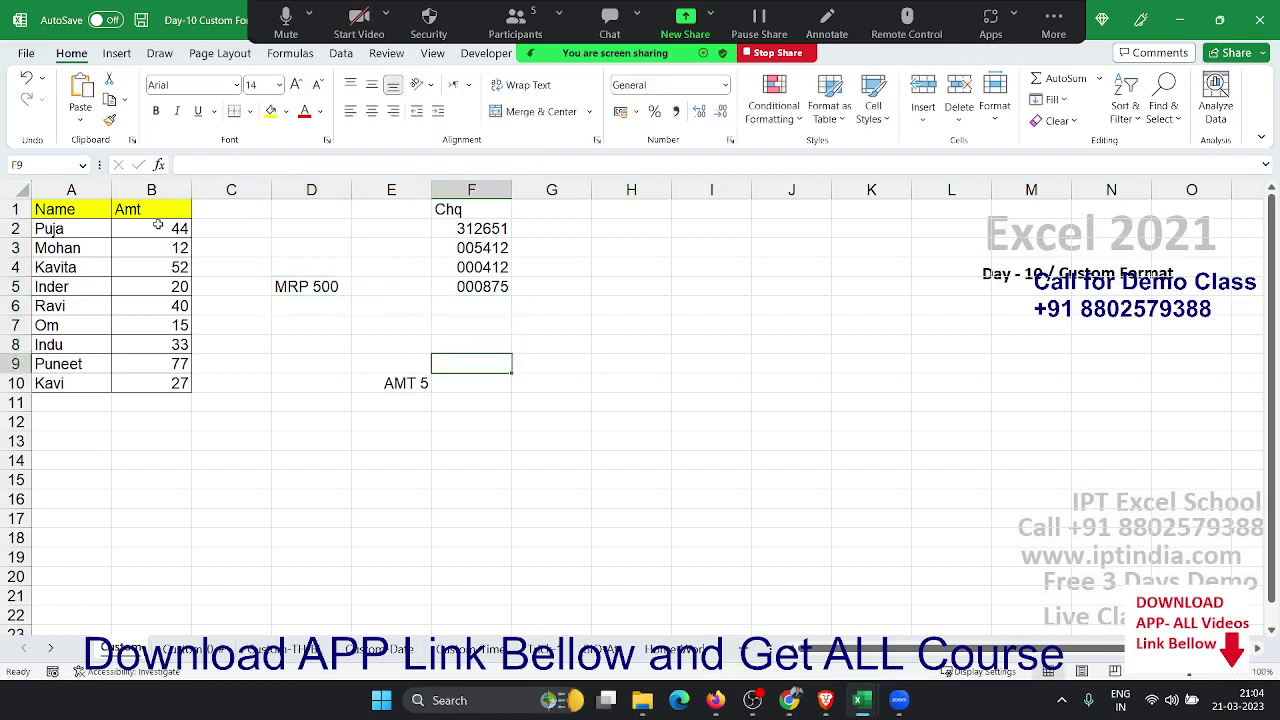
key(Down)
key(Down)
key(Left)
key(Up)
key(Delete)
Enter =D5+20 in D6, which returns #VALUE! because D5 holds text
key(Up)
key(Up)
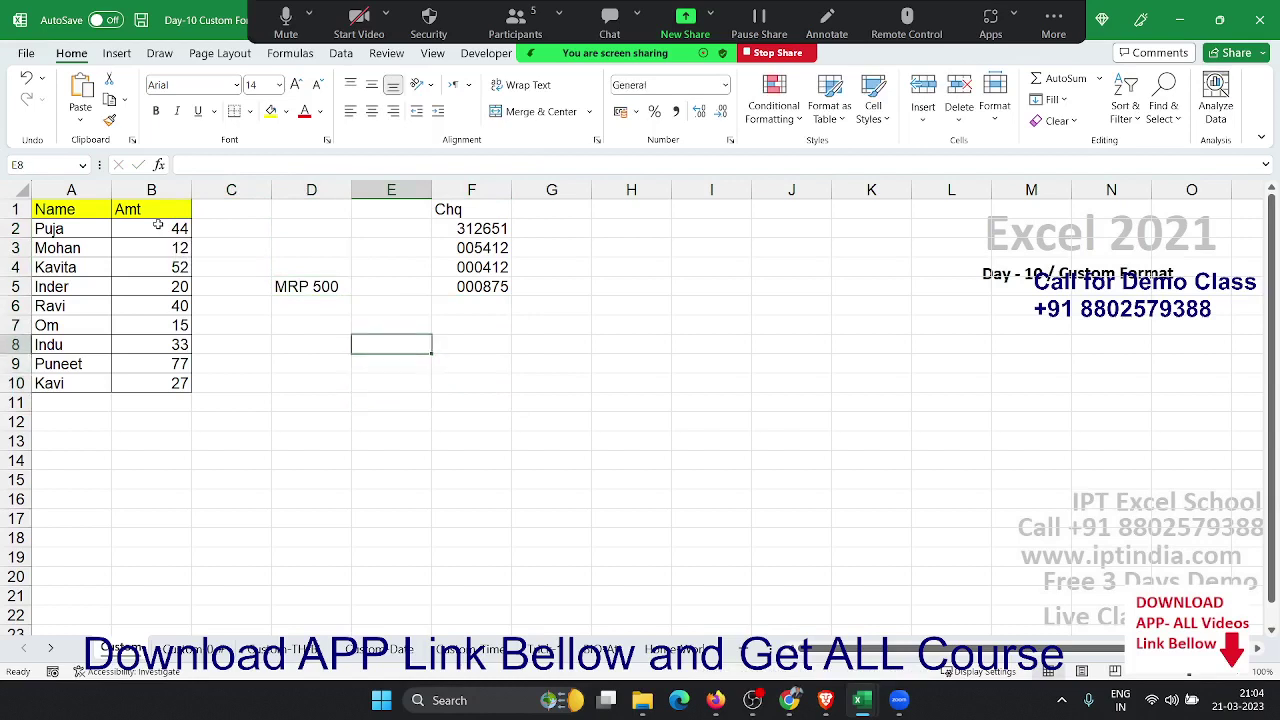
key(Up)
key(Left)
key(Up)
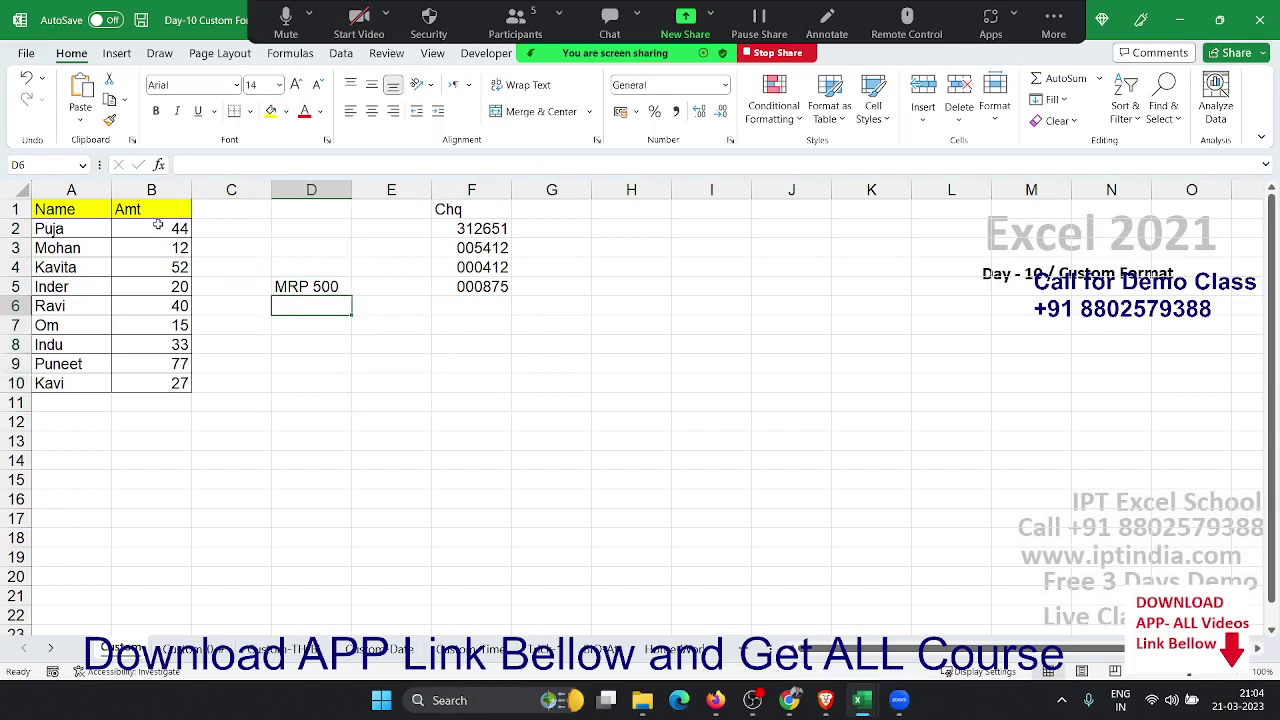
text(=D520)
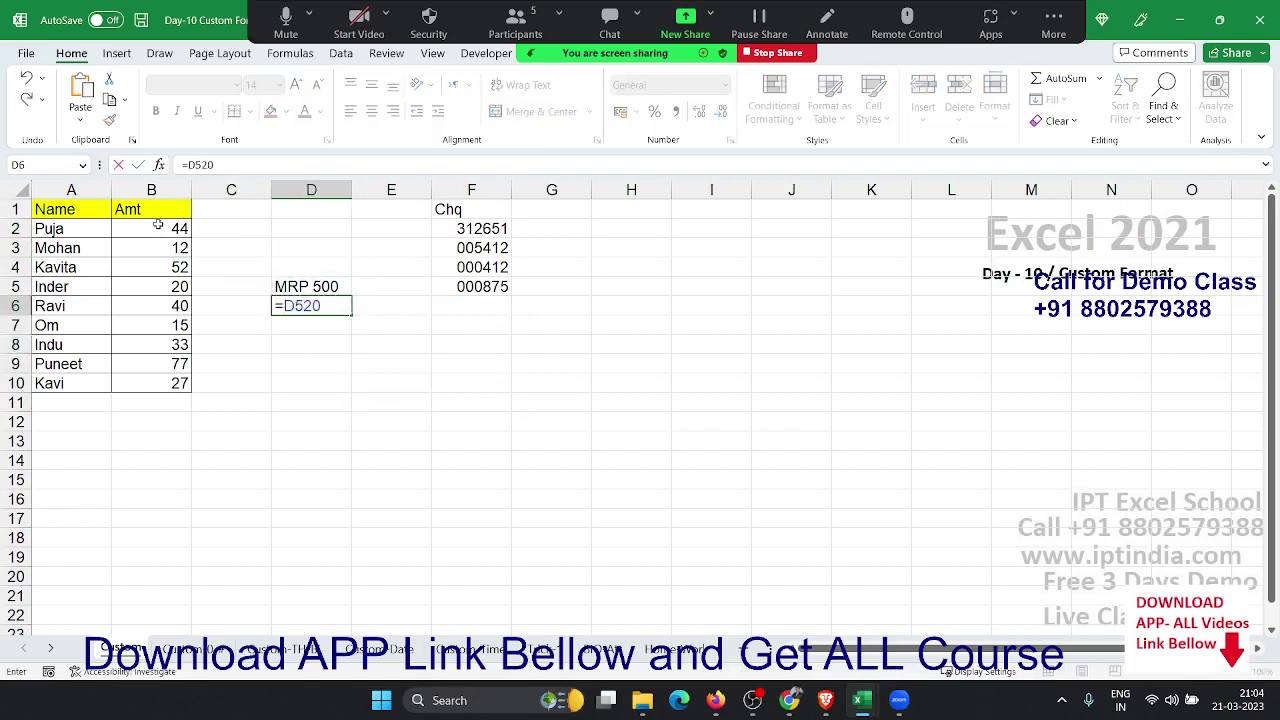
key(BackSpace)
key(BackSpace)
text(+)
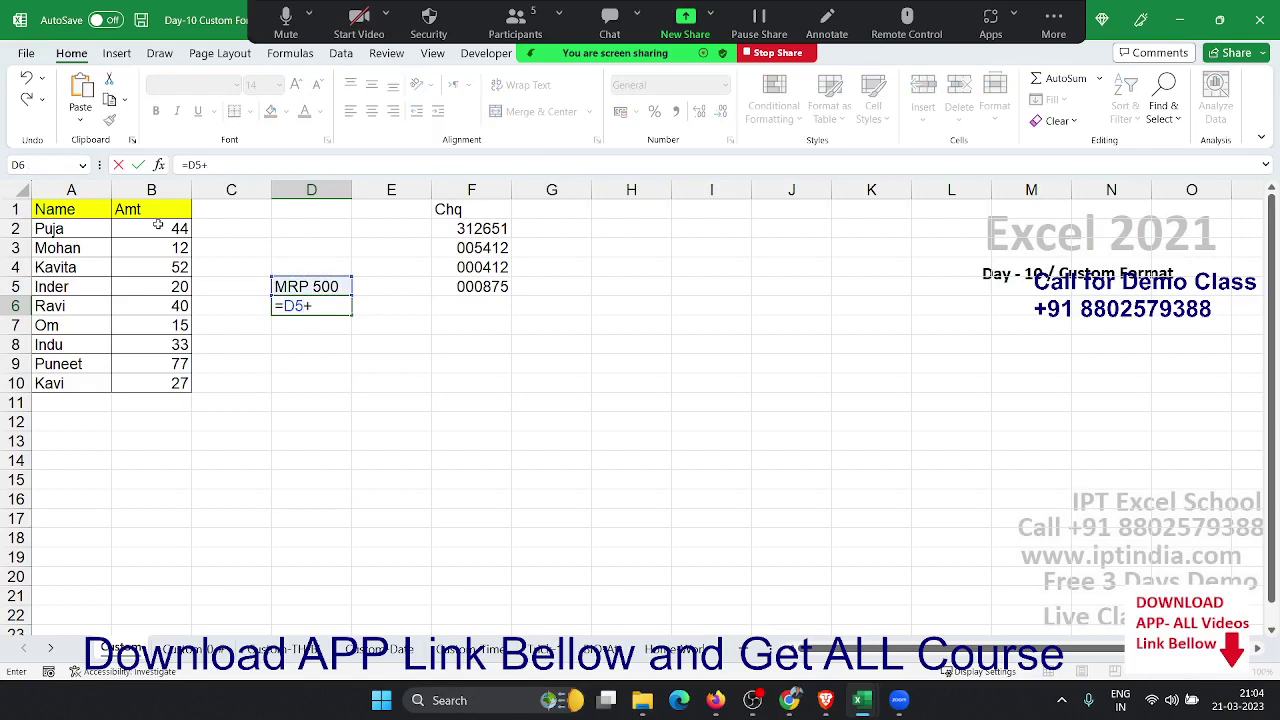
text(20)
key(Return)
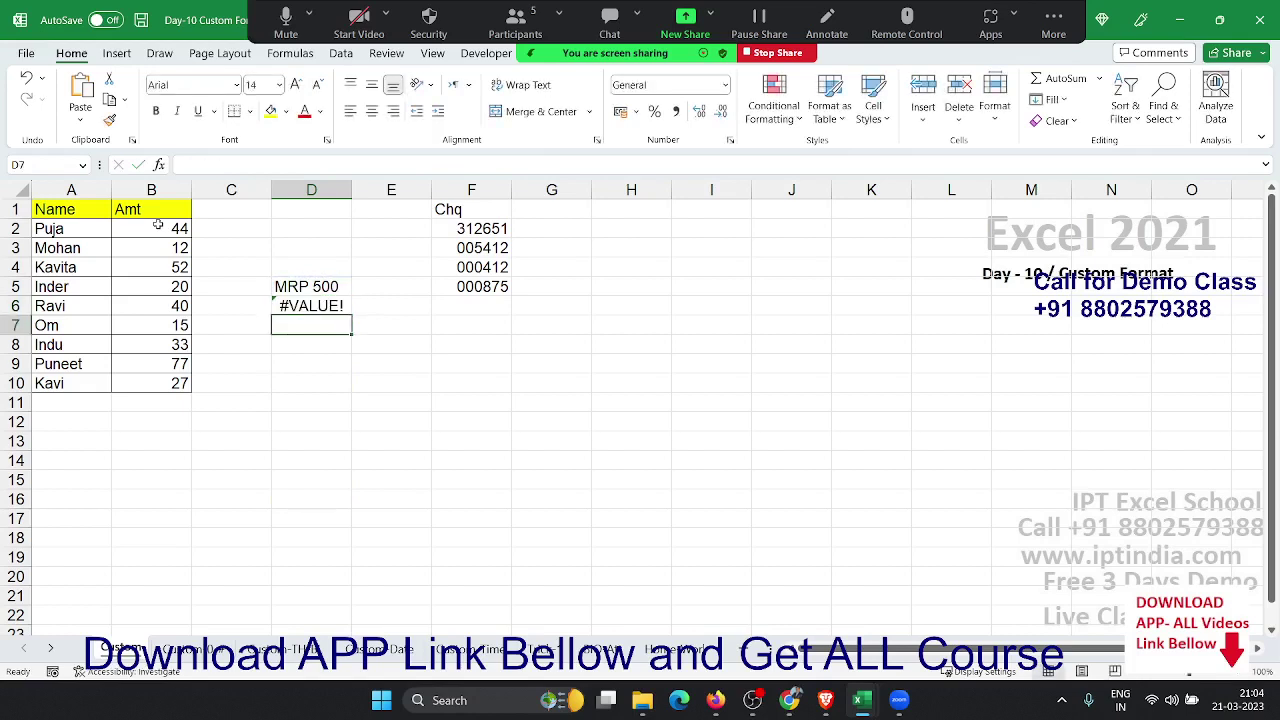
Clear the test cells D5:D6 and select the Amt values B2:B10
key(Up)
key(Up)
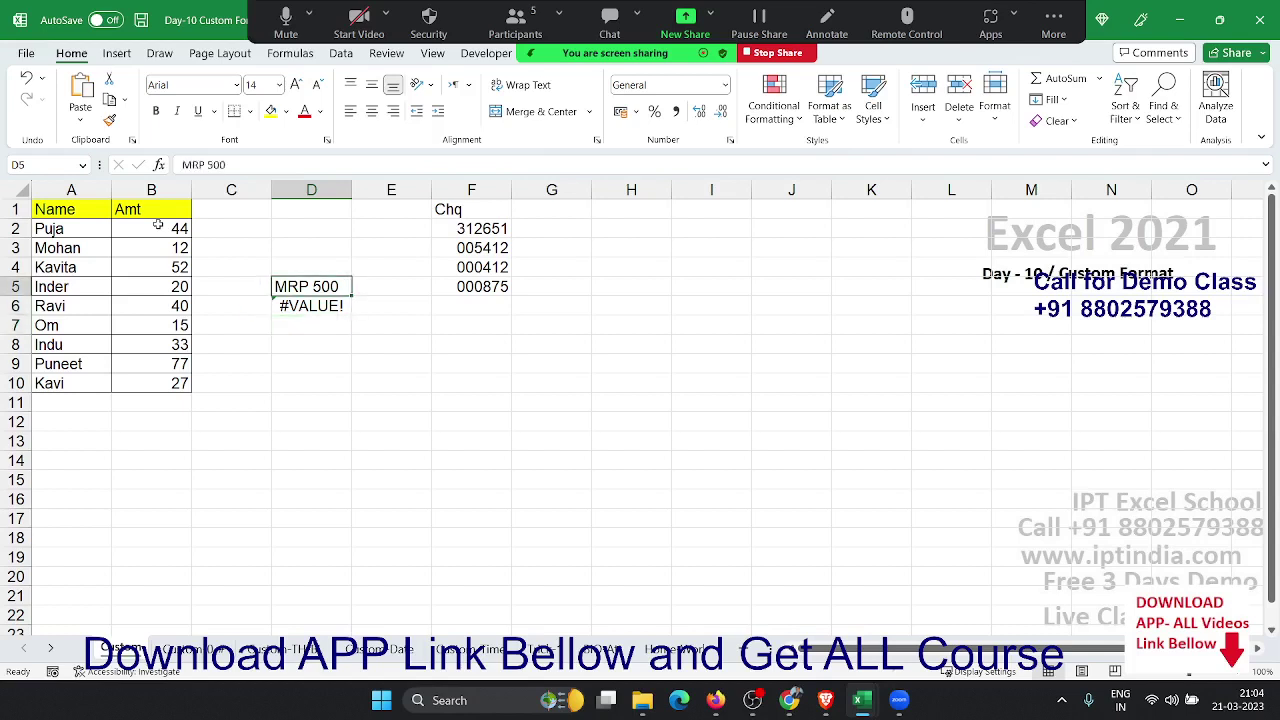
key(shift+Down)
key(Delete)
key(Left)
key(Left)
key(Up)
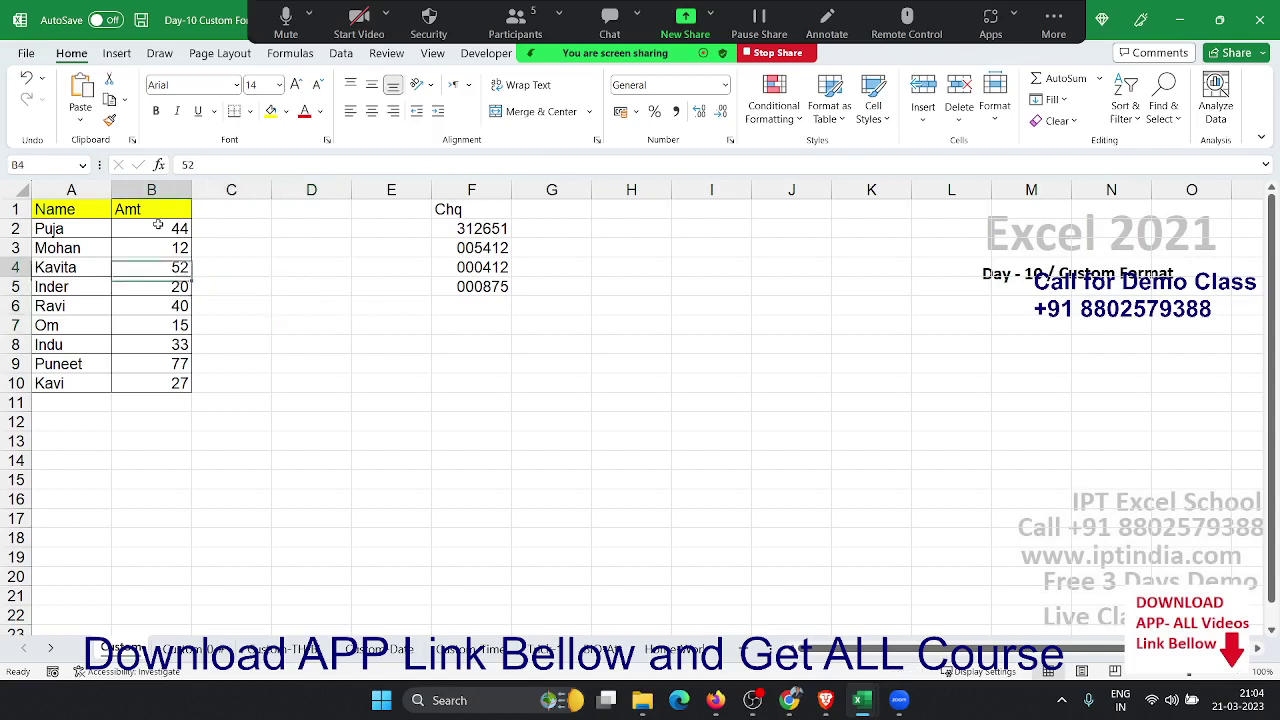
key(Up)
key(Up)
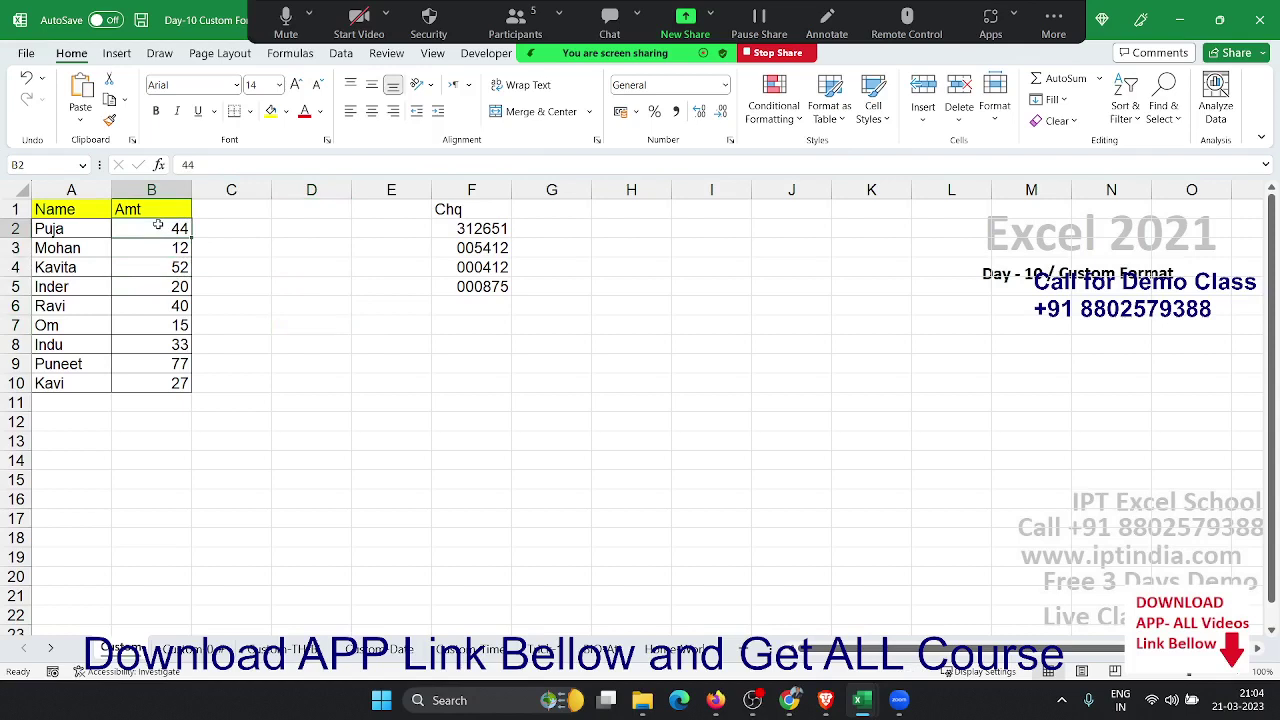
key(ctrl+shift+Down)
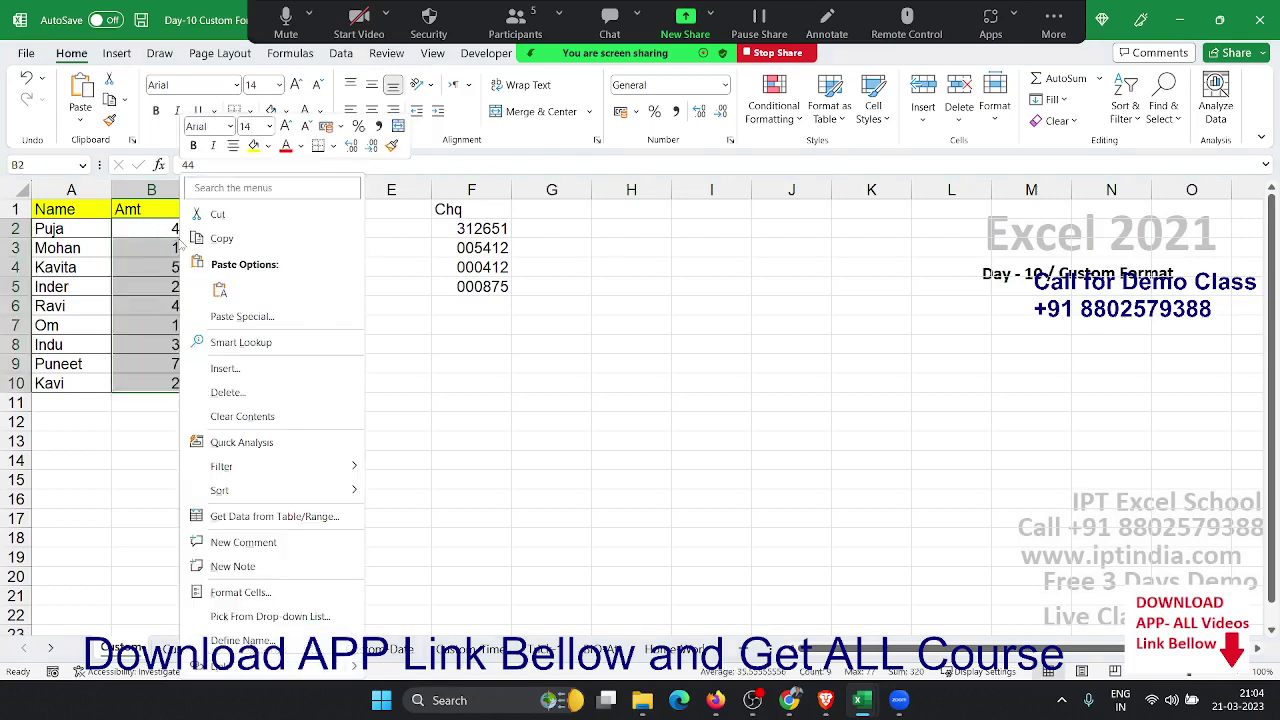
Apply the custom number format 0 "MRP" to the Amt values in B2:B10
right_click(182, 238)
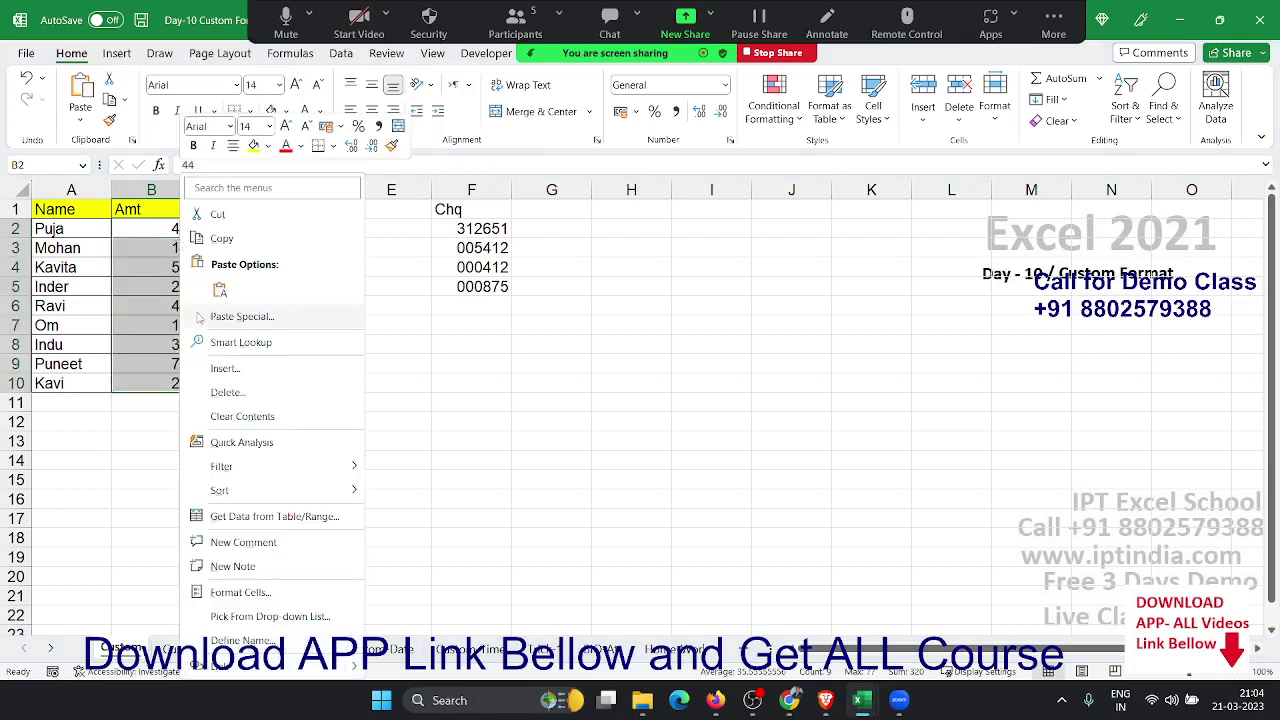
click(240, 592)
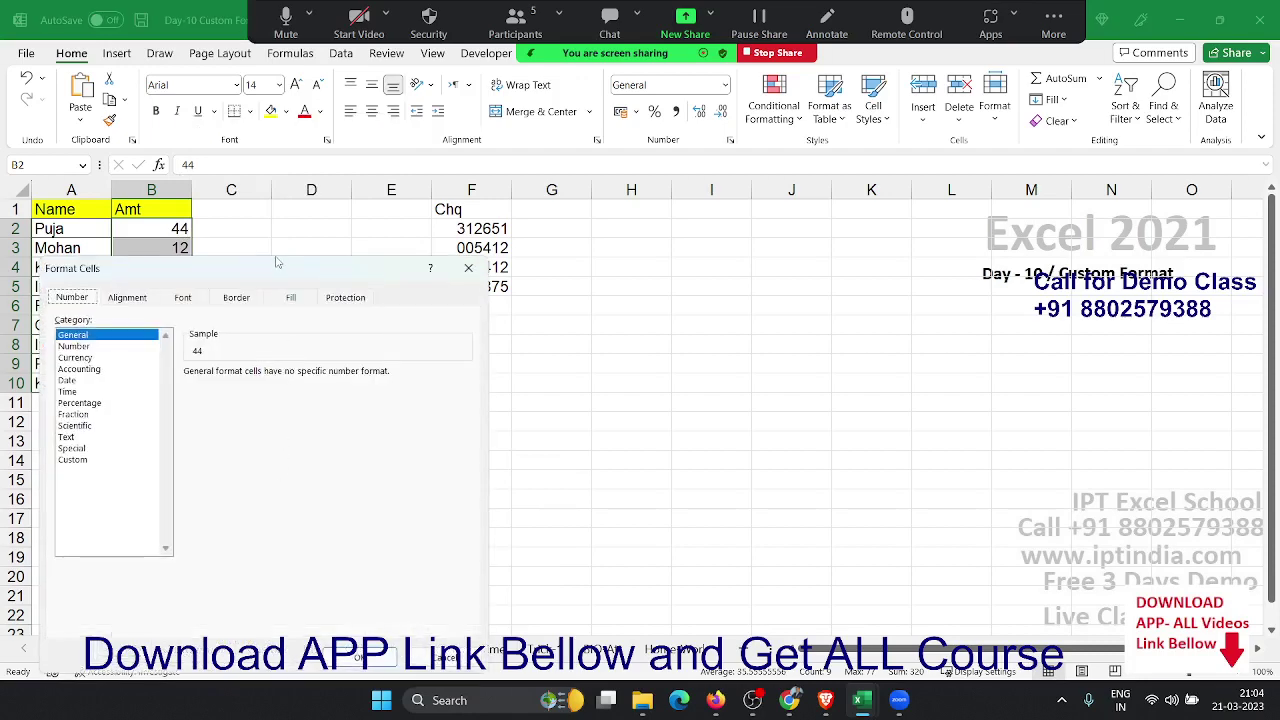
drag(280, 267, 927, 130)
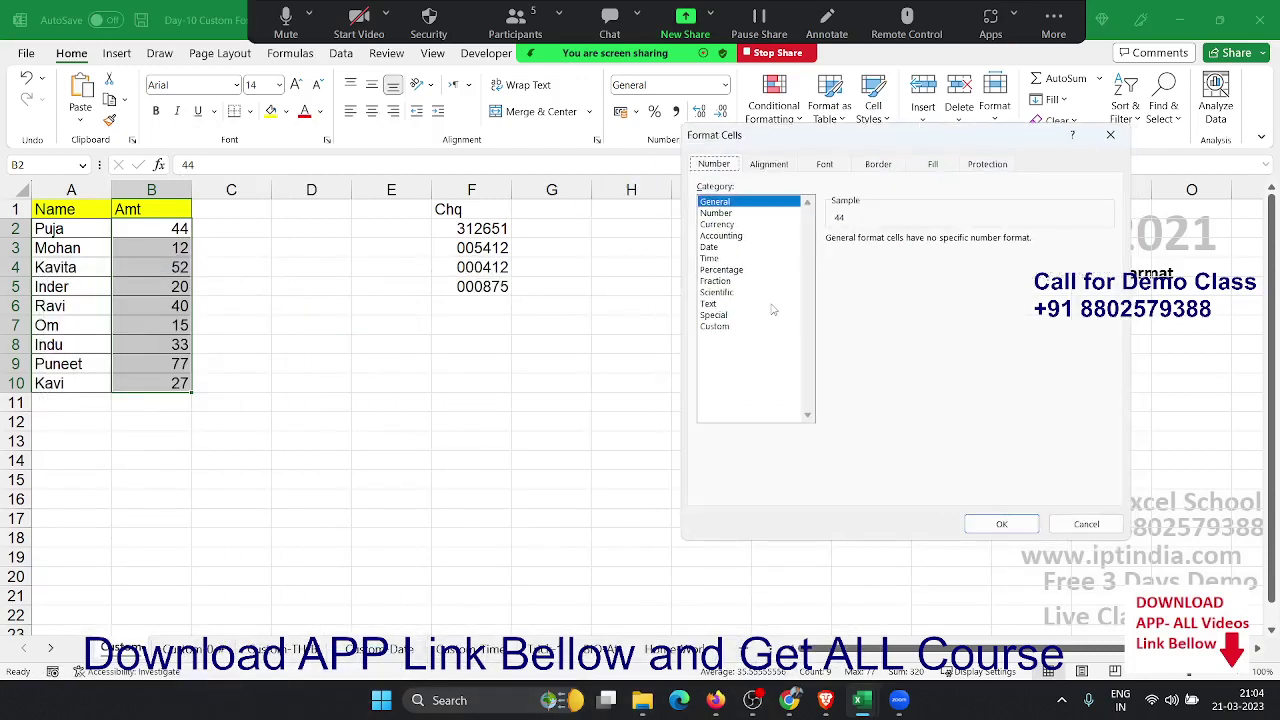
click(736, 330)
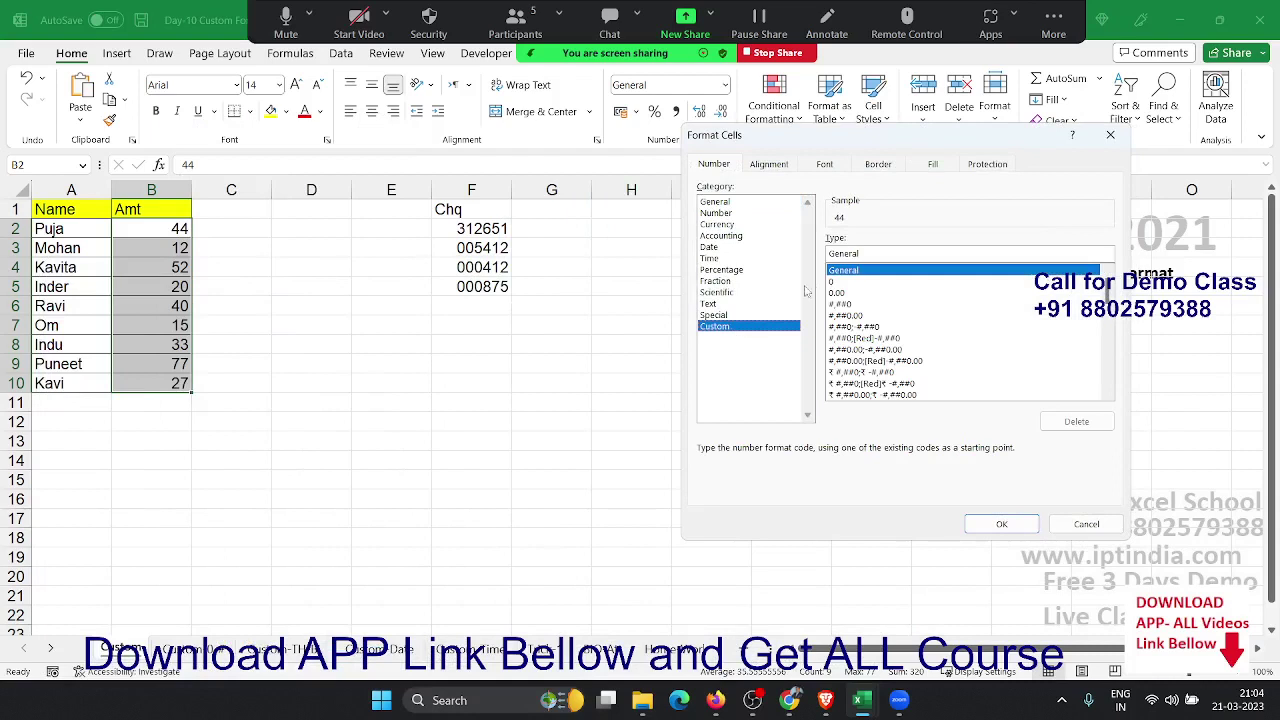
click(855, 270)
text(0)
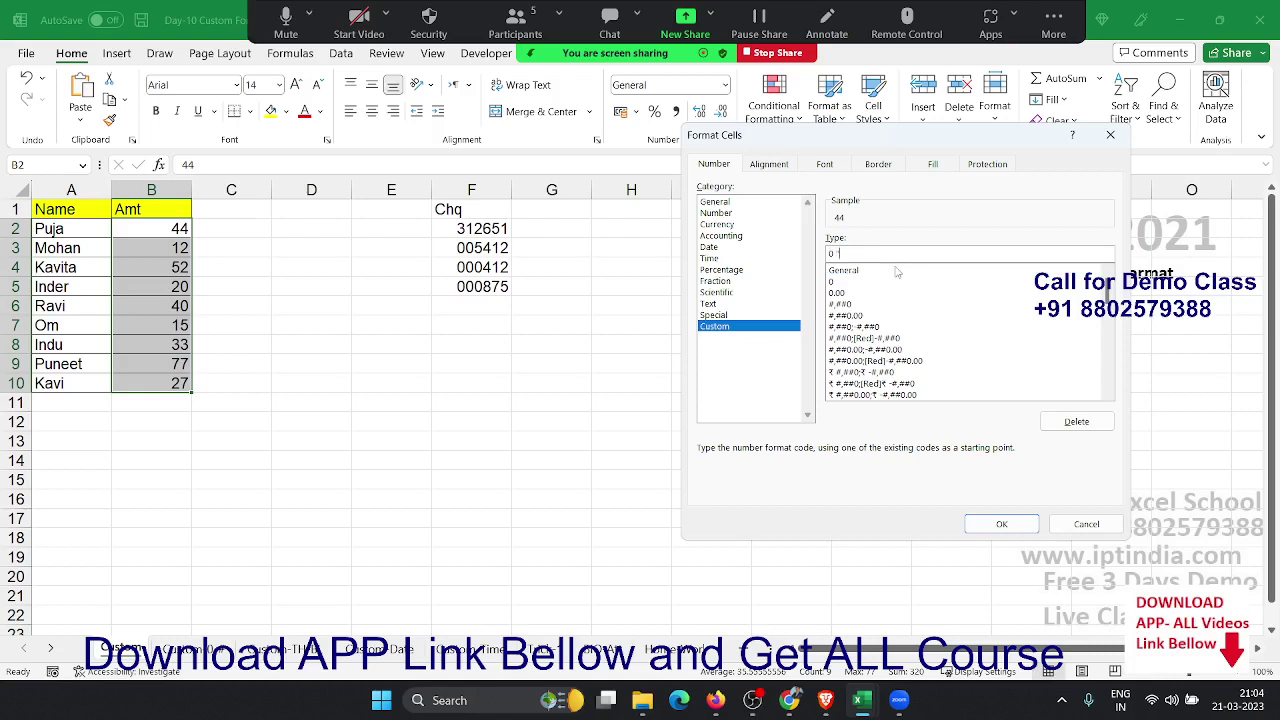
text( "MRP")
key(Return)
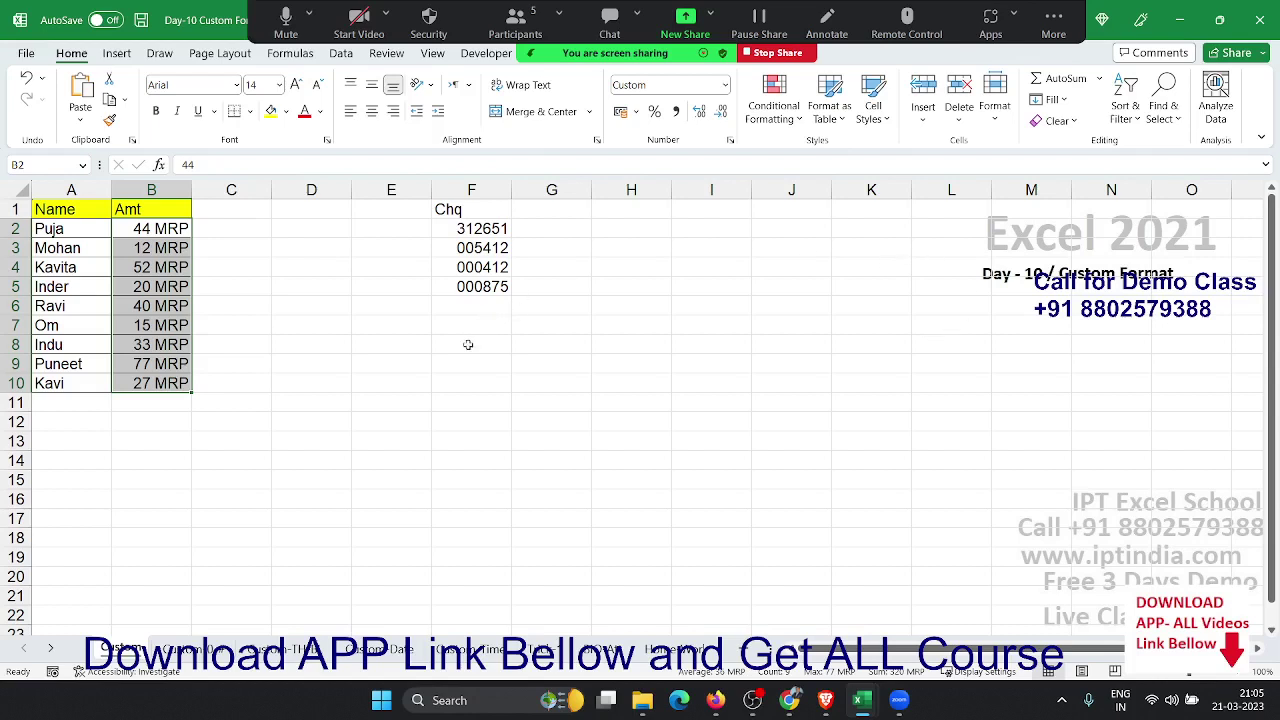
Enter 2512 in E11 and try the text-only custom format "MRP" on it
click(382, 397)
text(251)
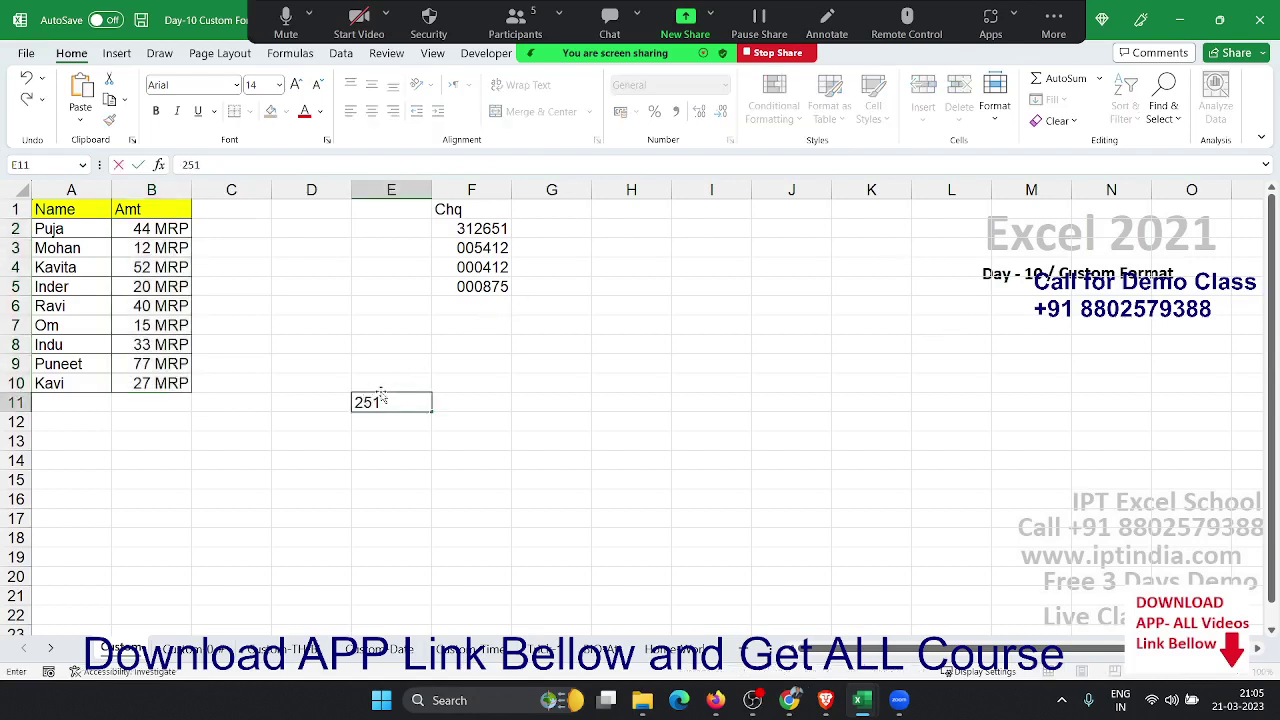
text(2)
key(Return)
click(382, 397)
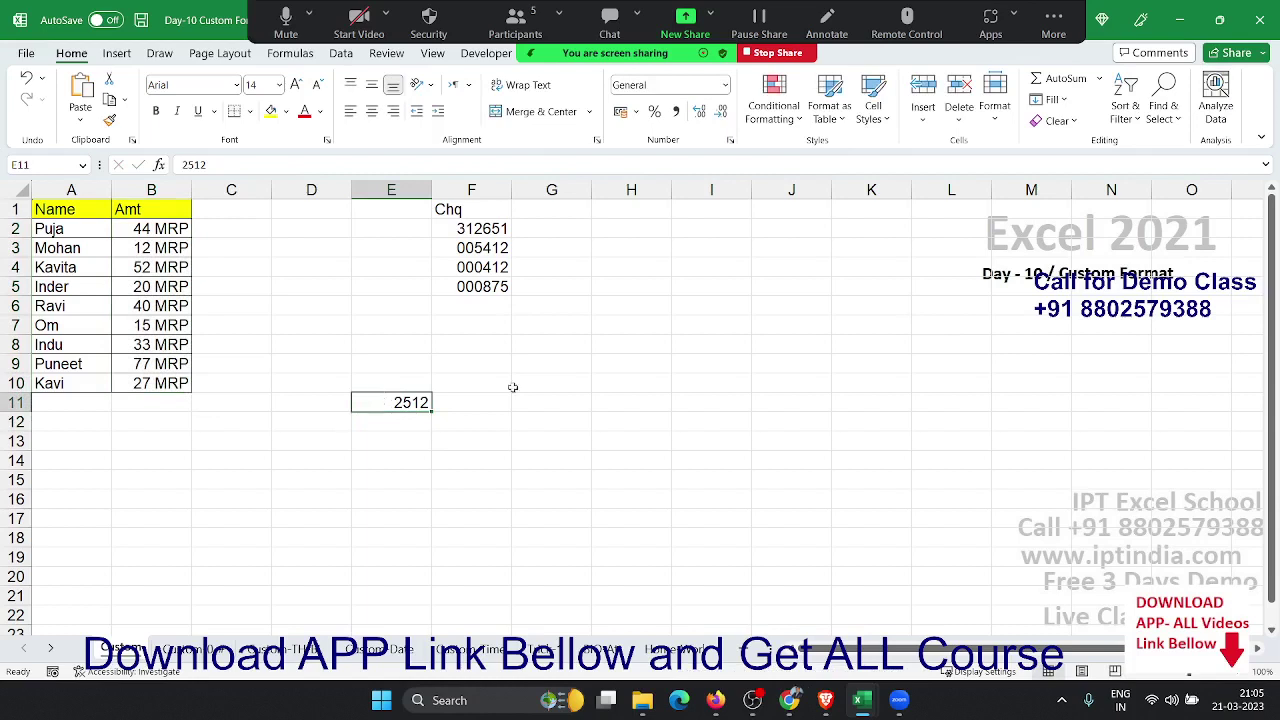
click(731, 140)
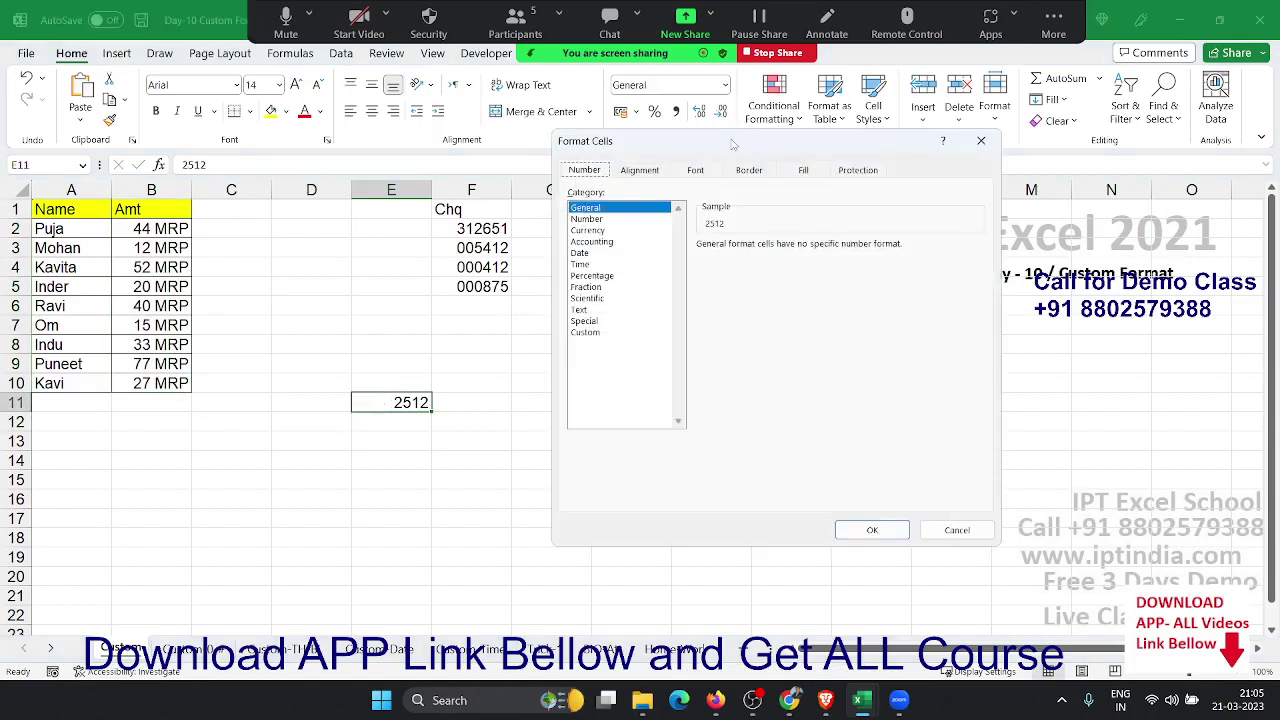
click(592, 333)
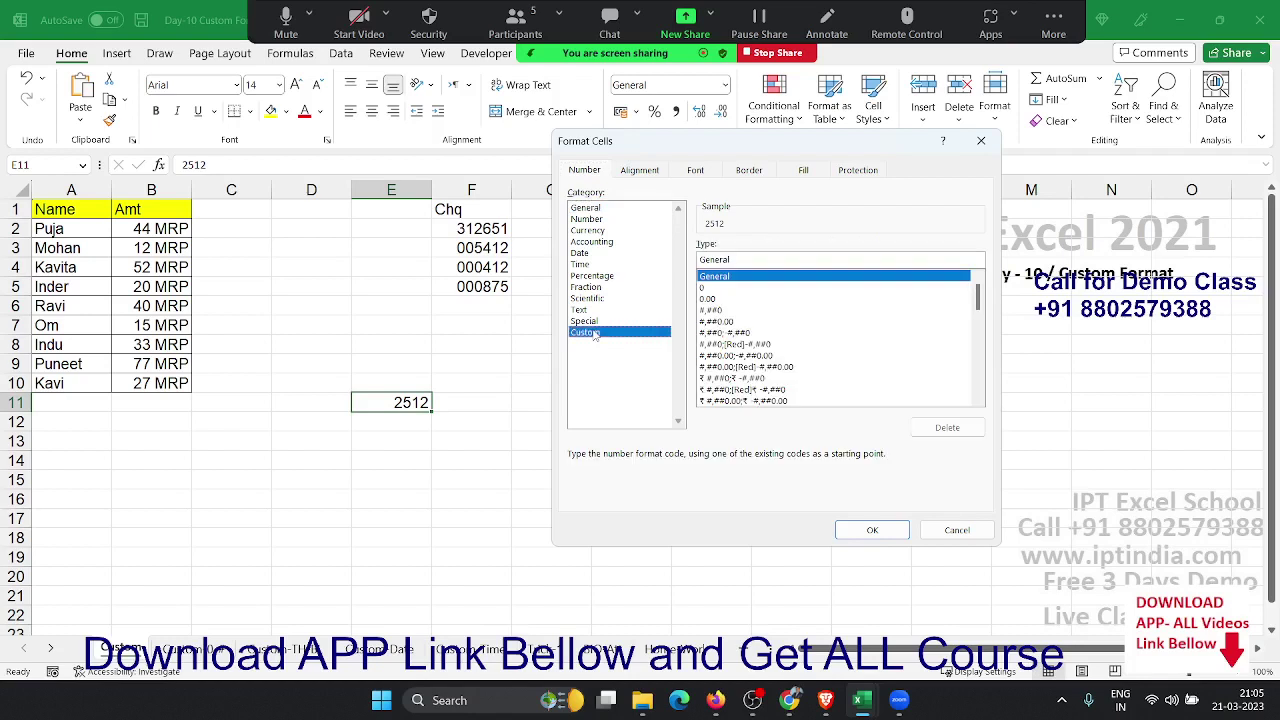
double_click(714, 260)
text("MRP)
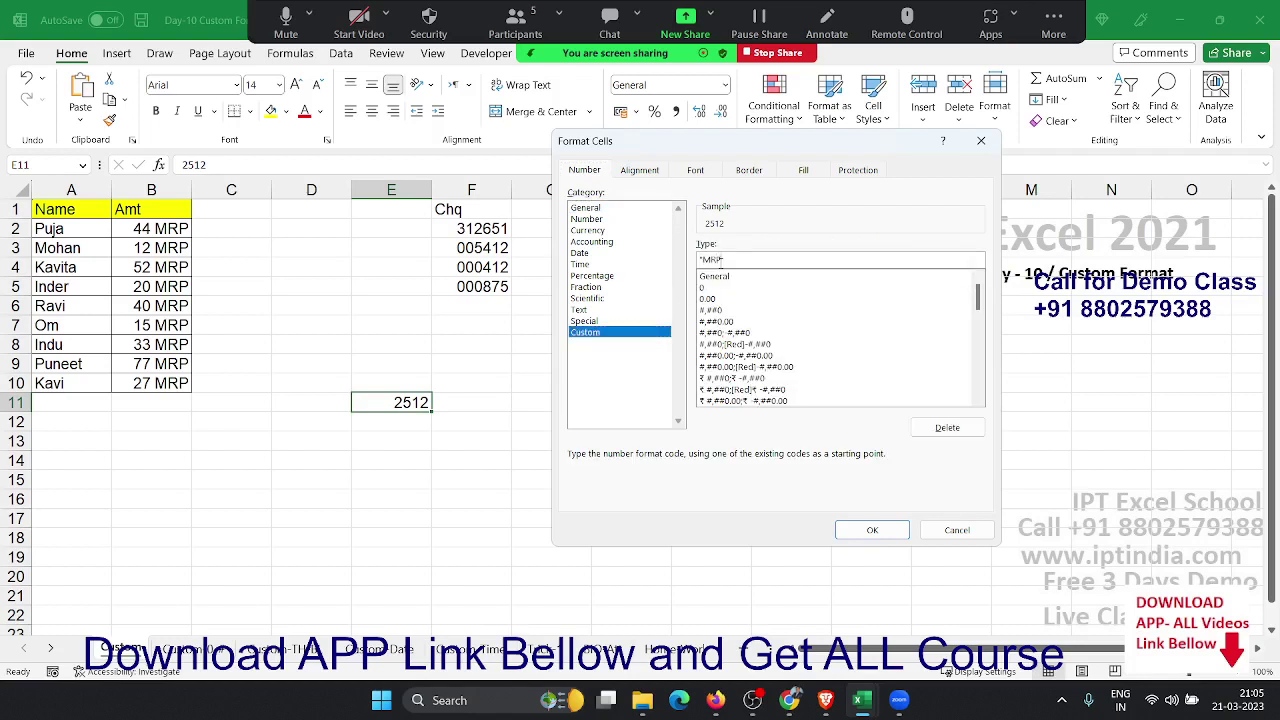
text(")
key(Return)
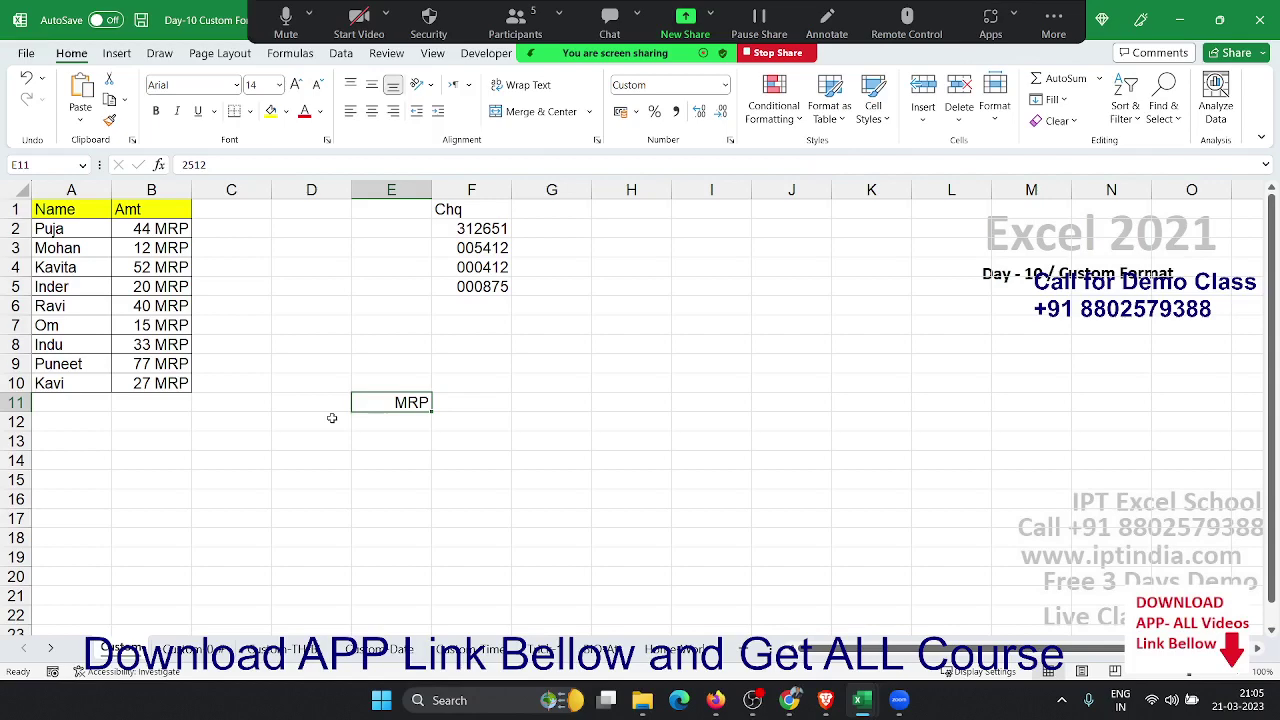
Change E11's format to 0 "MRP" so it displays 2512 MRP
click(730, 140)
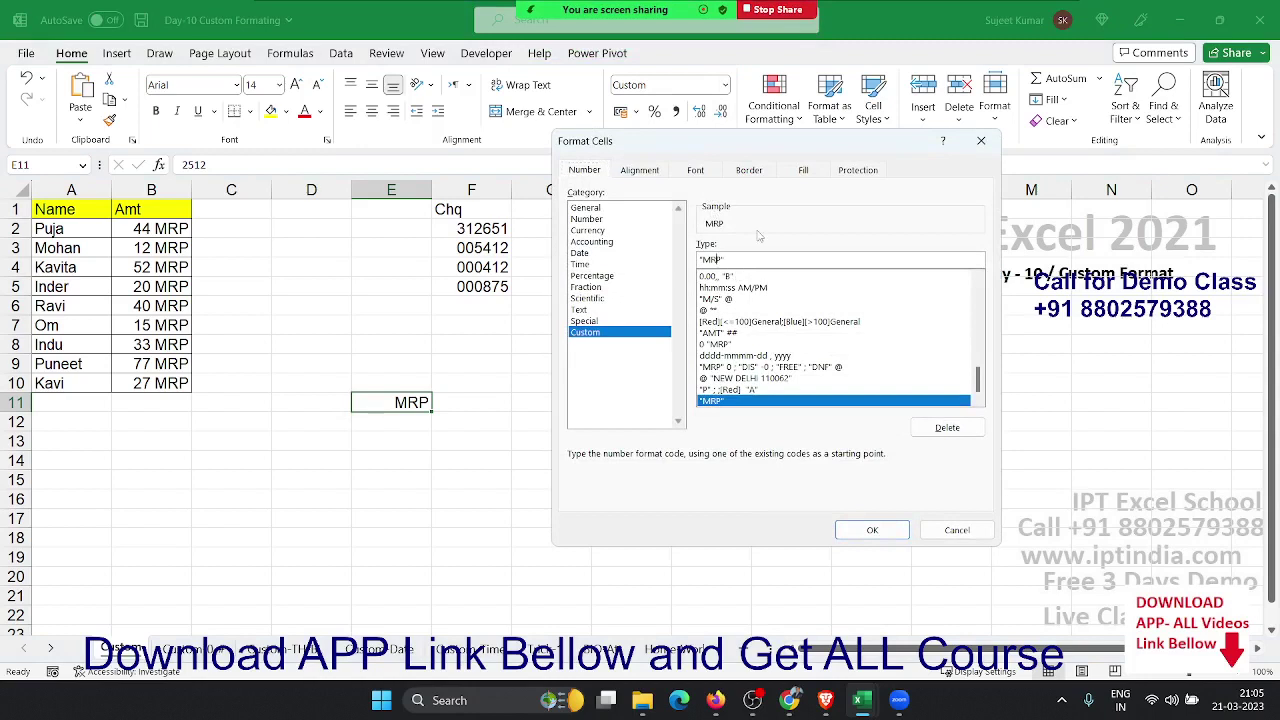
text(0)
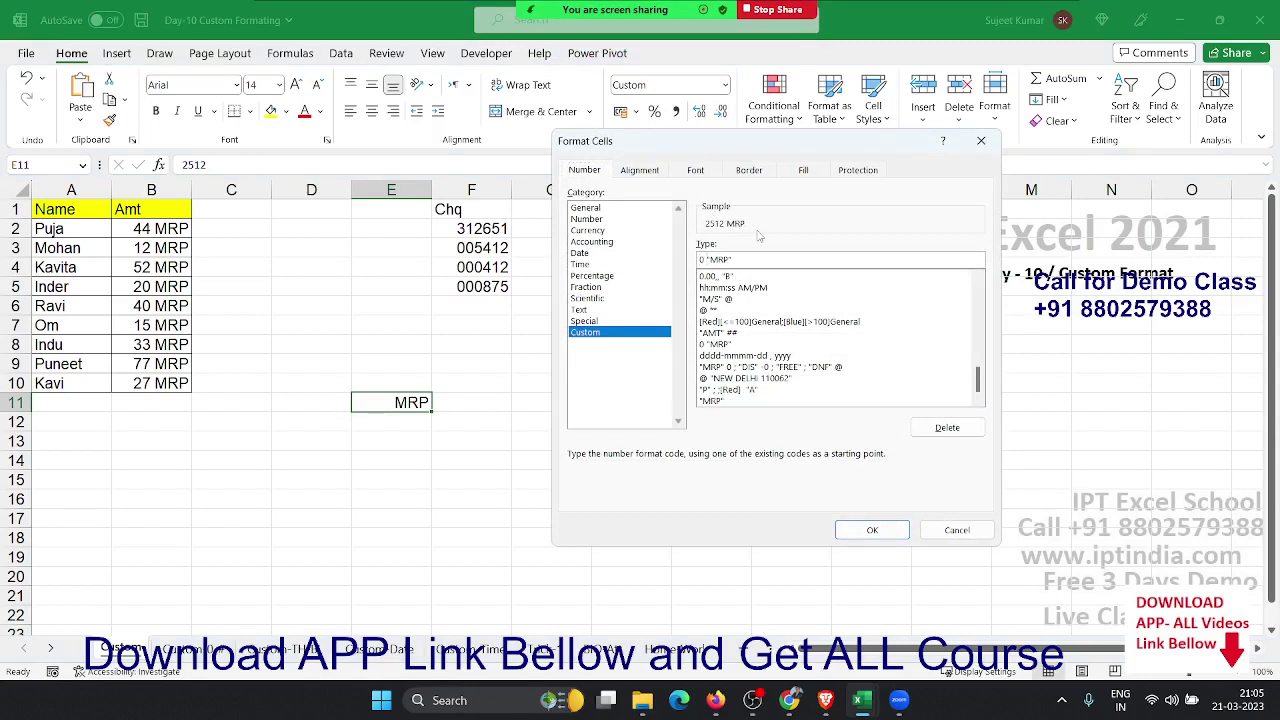
key(Return)
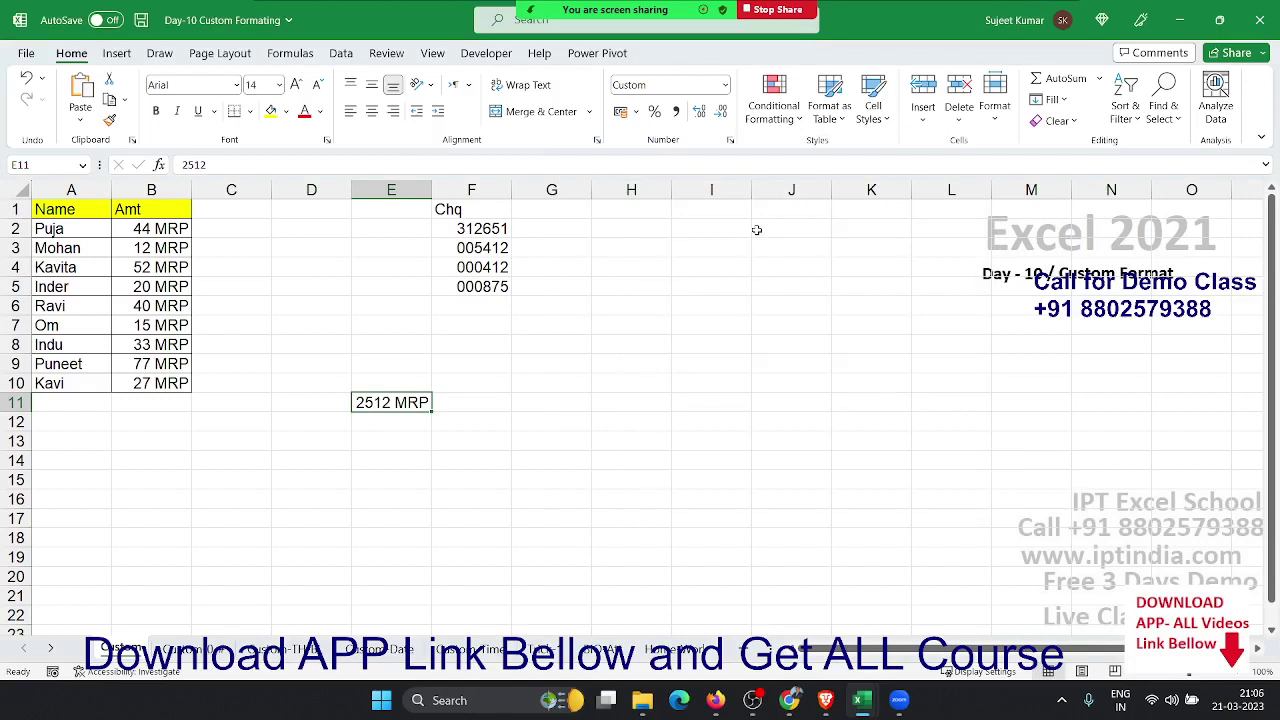
click(730, 141)
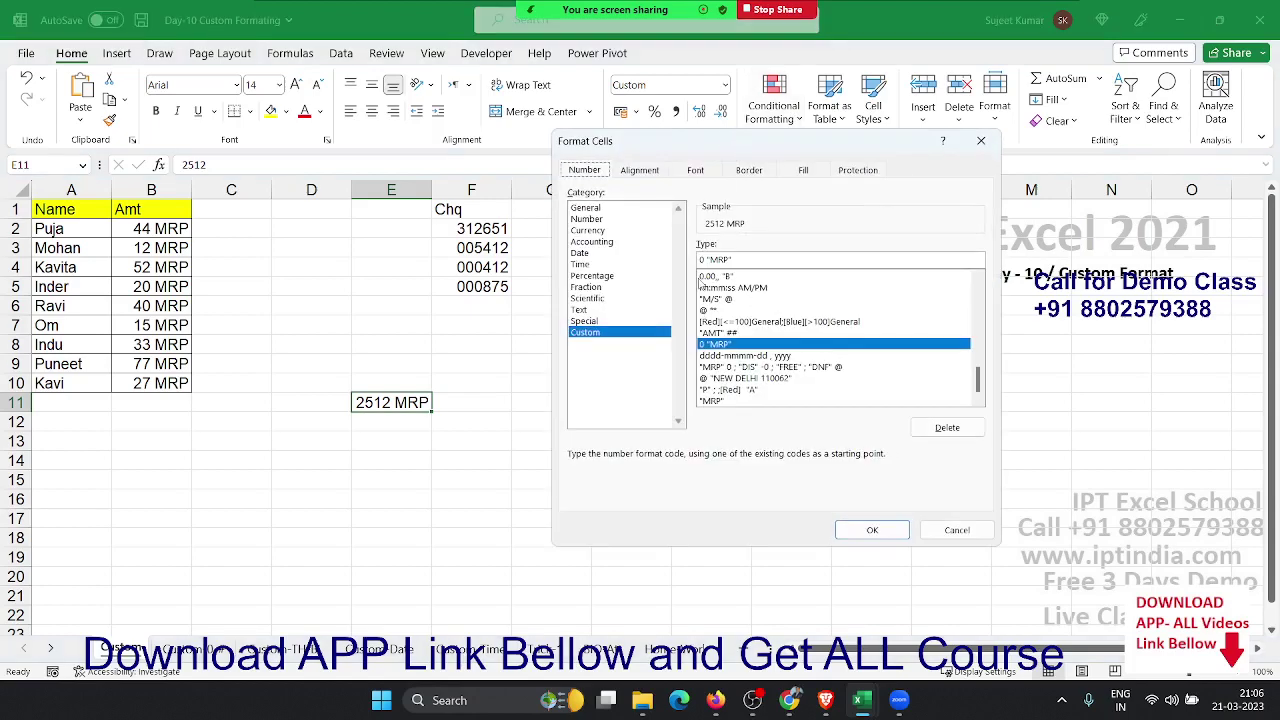
click(702, 260)
key(Escape)
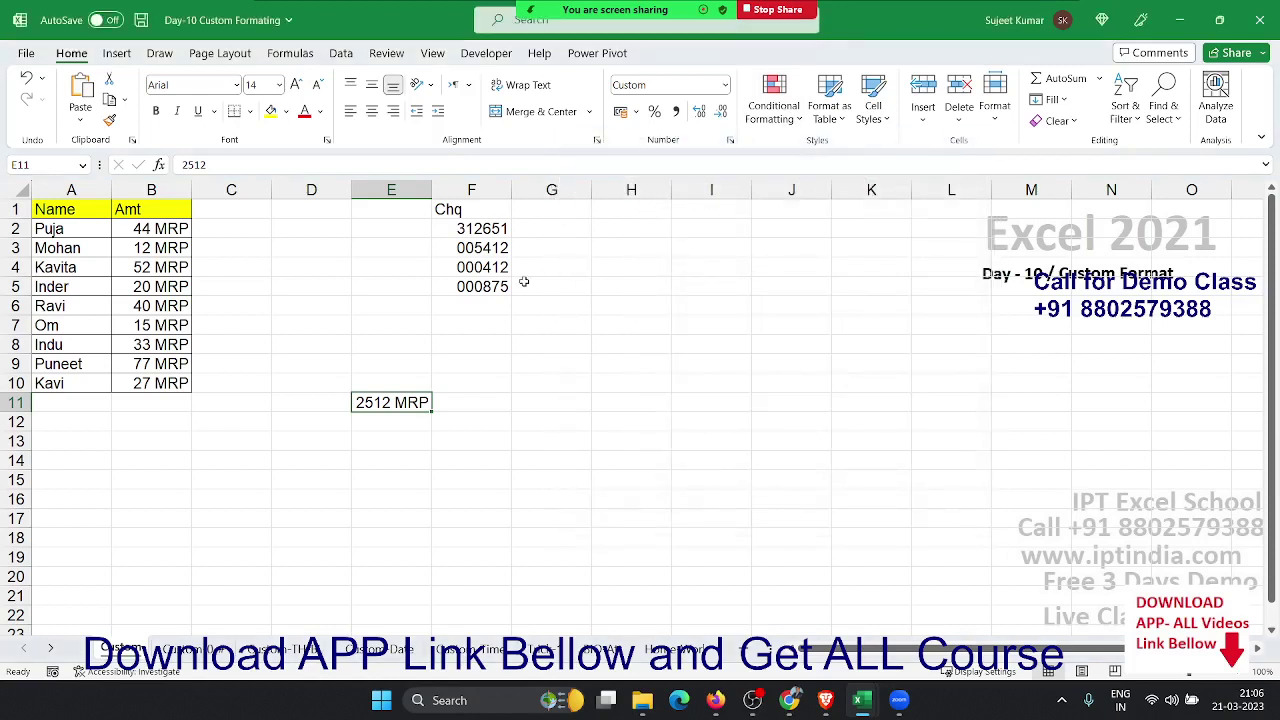
Format the cheque numbers in F2:F5 with the custom code 000000 for six-digit display
click(495, 286)
key(ctrl+Up)
key(Down)
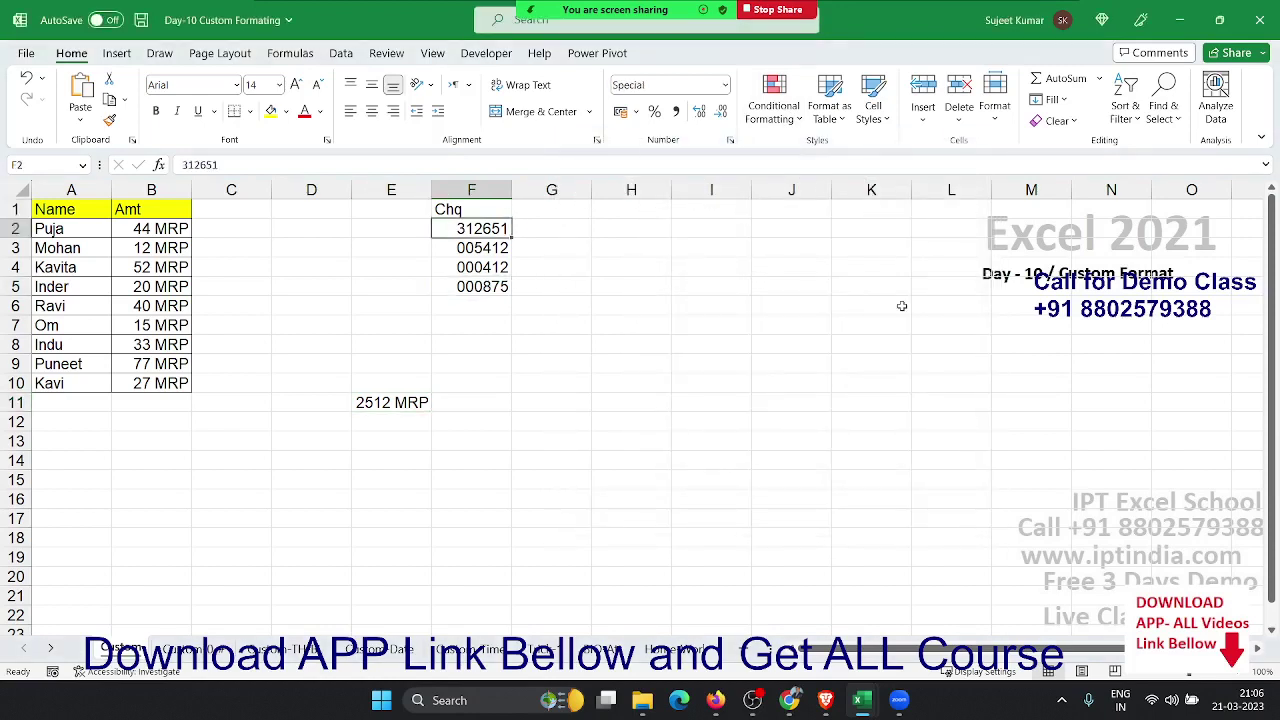
key(ctrl+shift+Down)
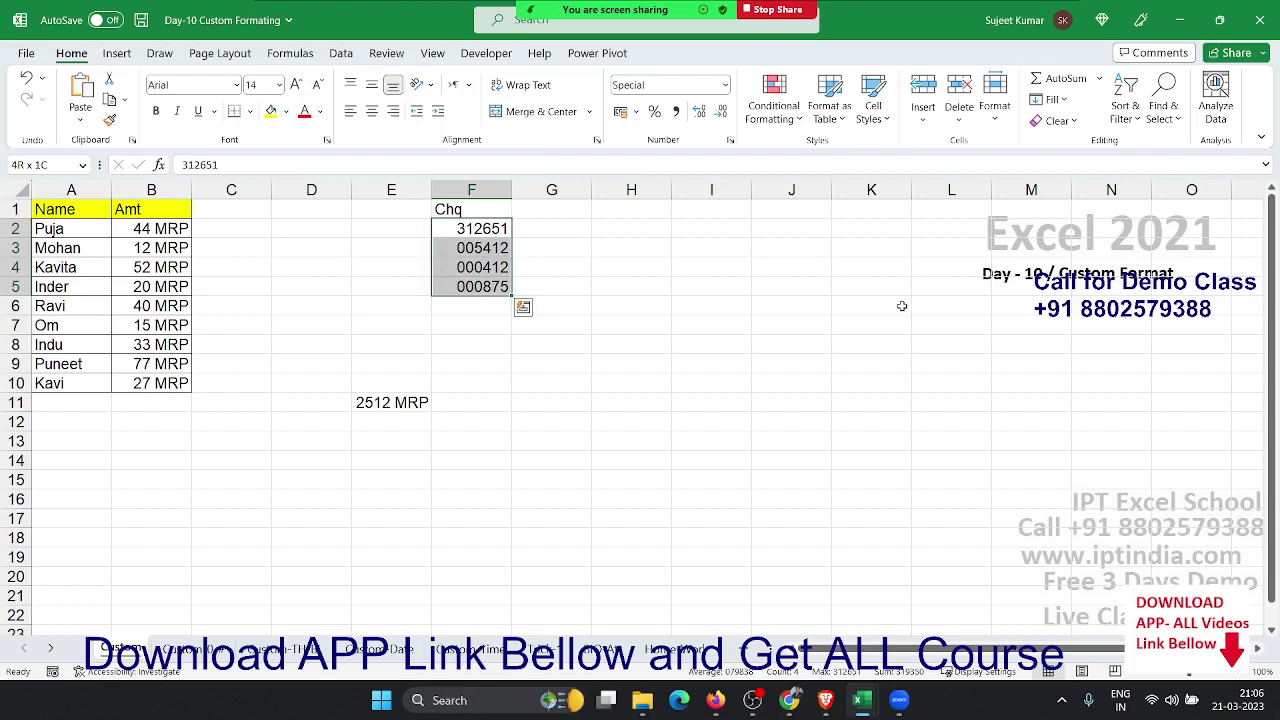
key(shift+Up)
key(shift+Up)
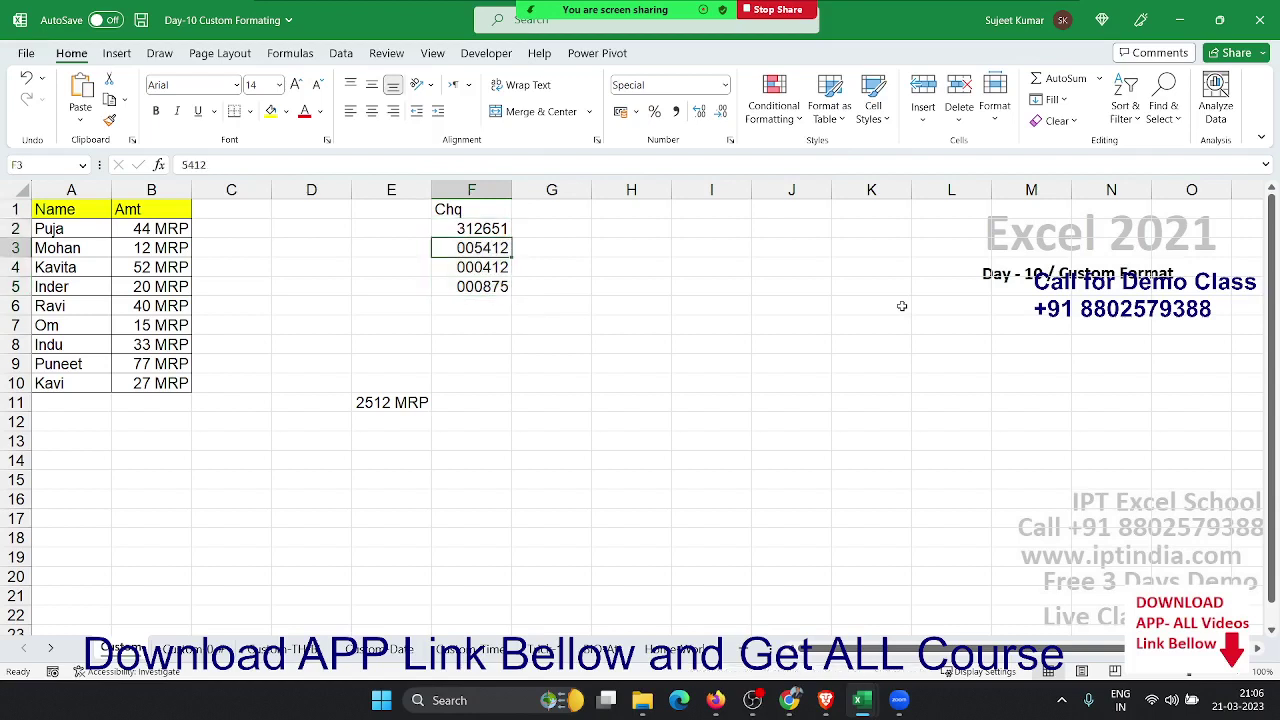
key(shift+Up)
key(ctrl+shift+Down)
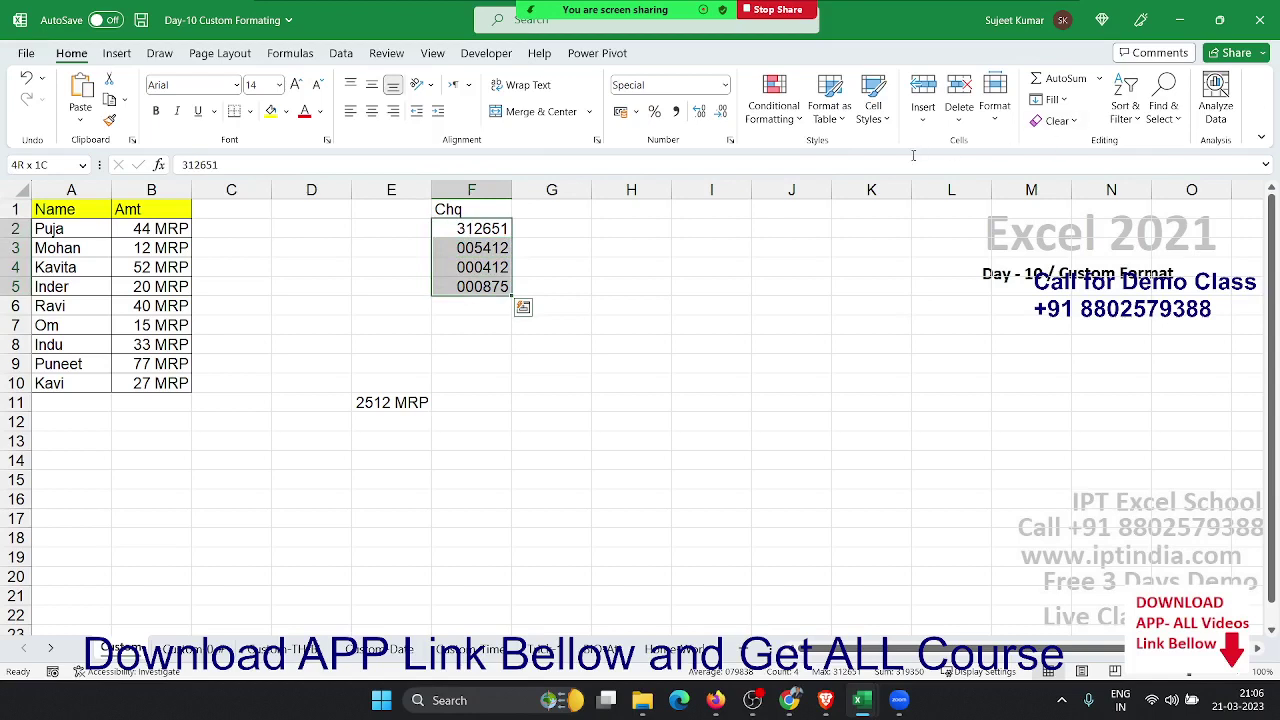
click(730, 143)
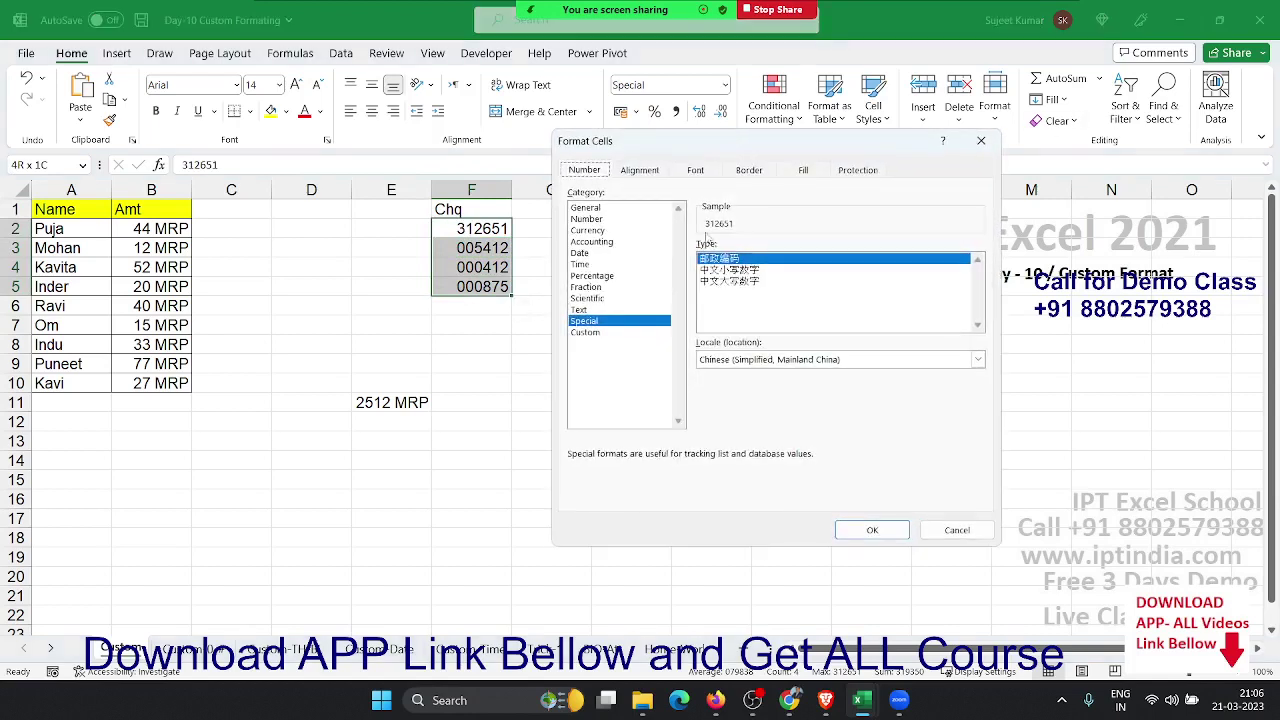
click(590, 332)
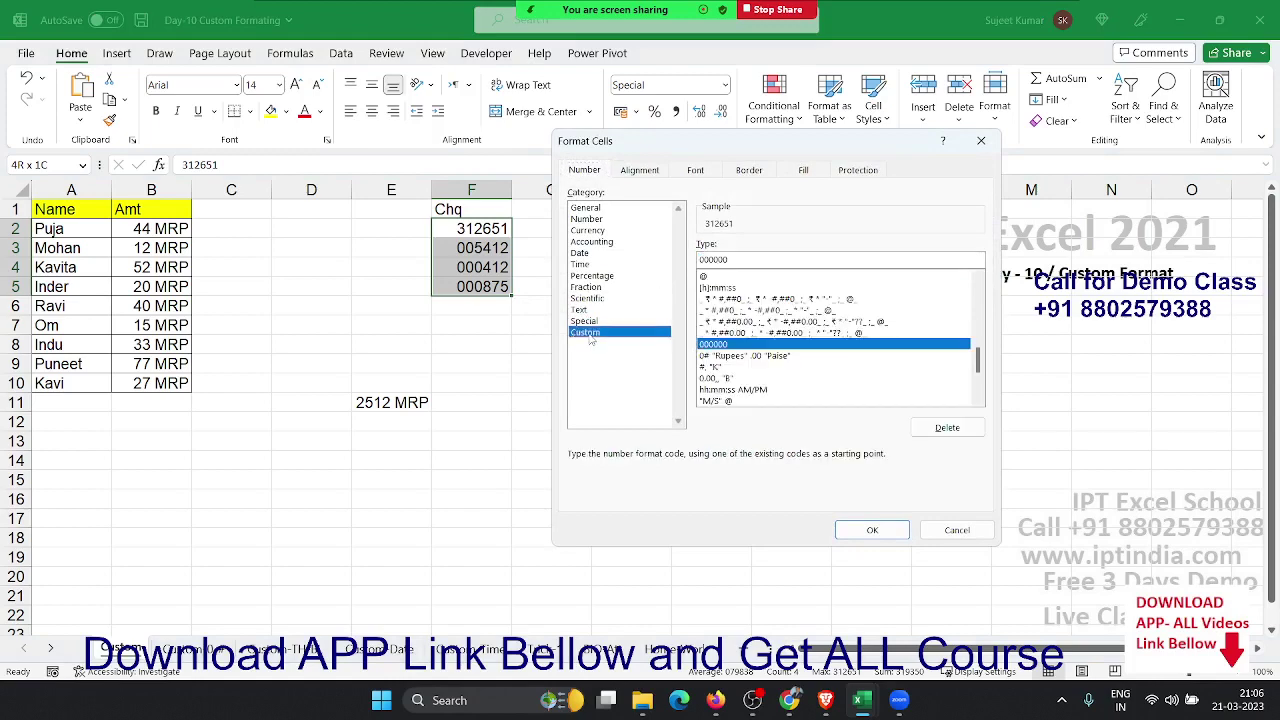
drag(733, 141, 873, 149)
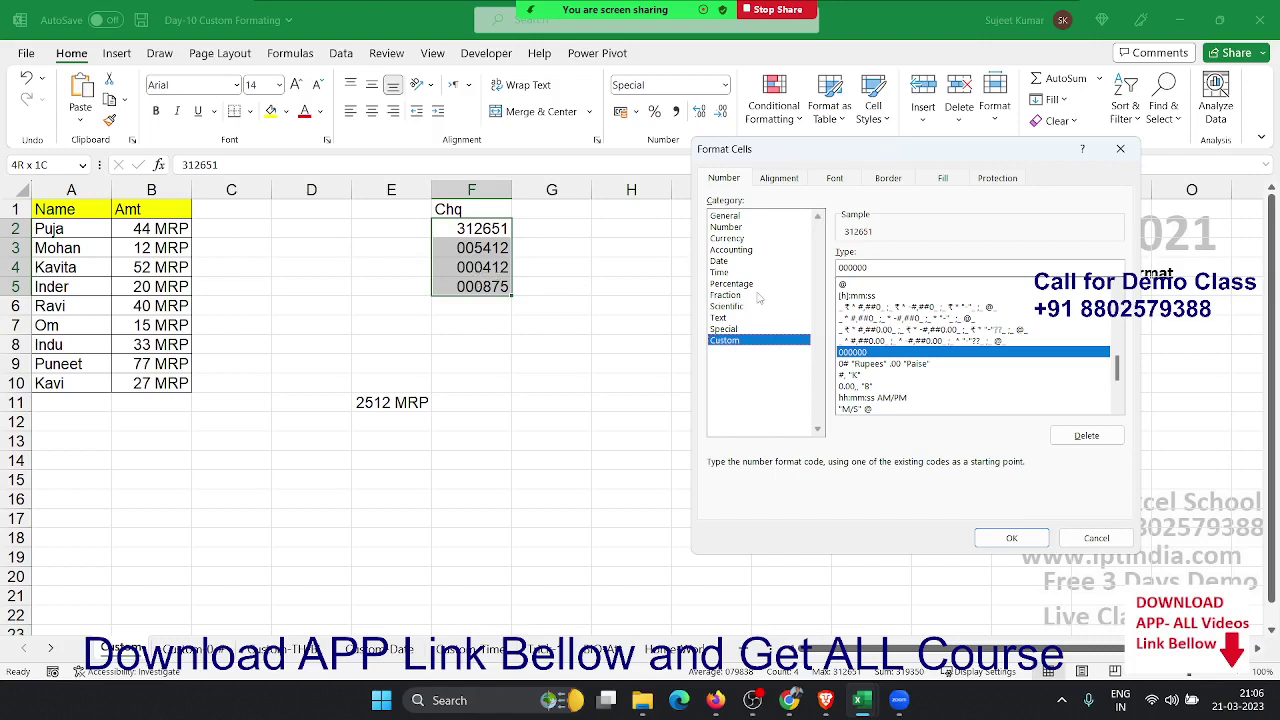
key(Return)
Check in edit mode that F4 still holds the underlying value 412
key(Down)
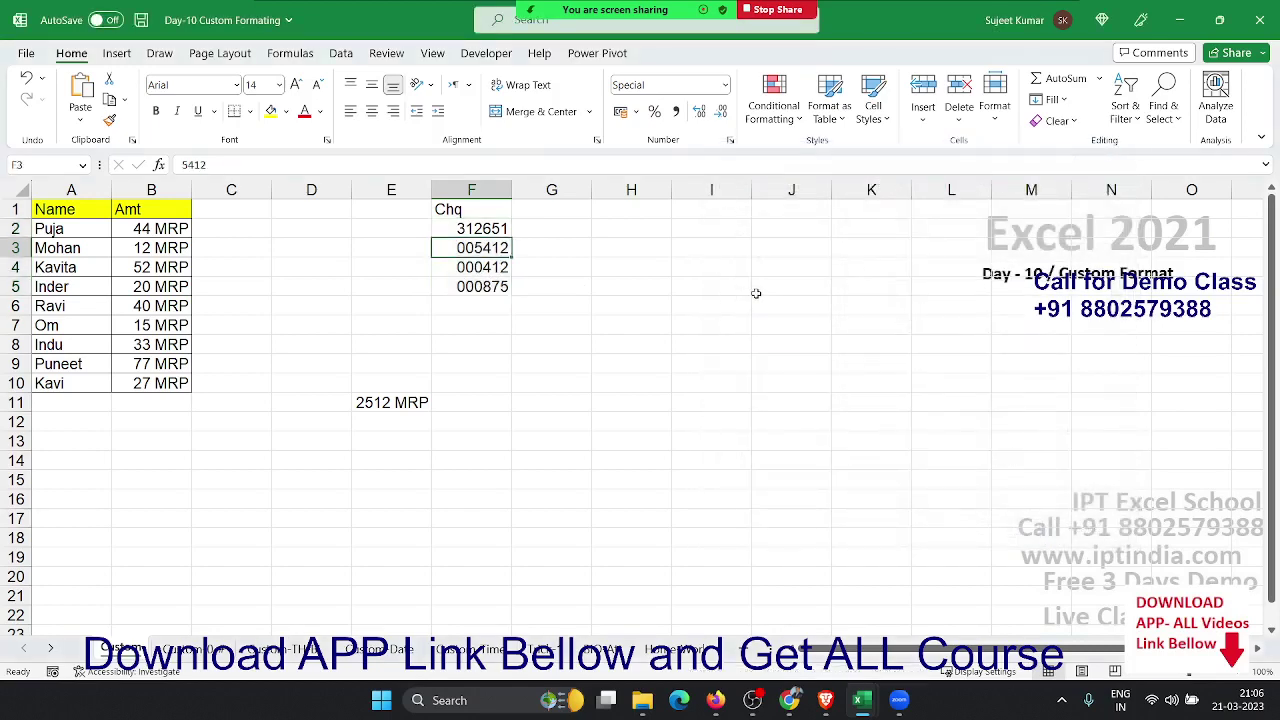
key(Down)
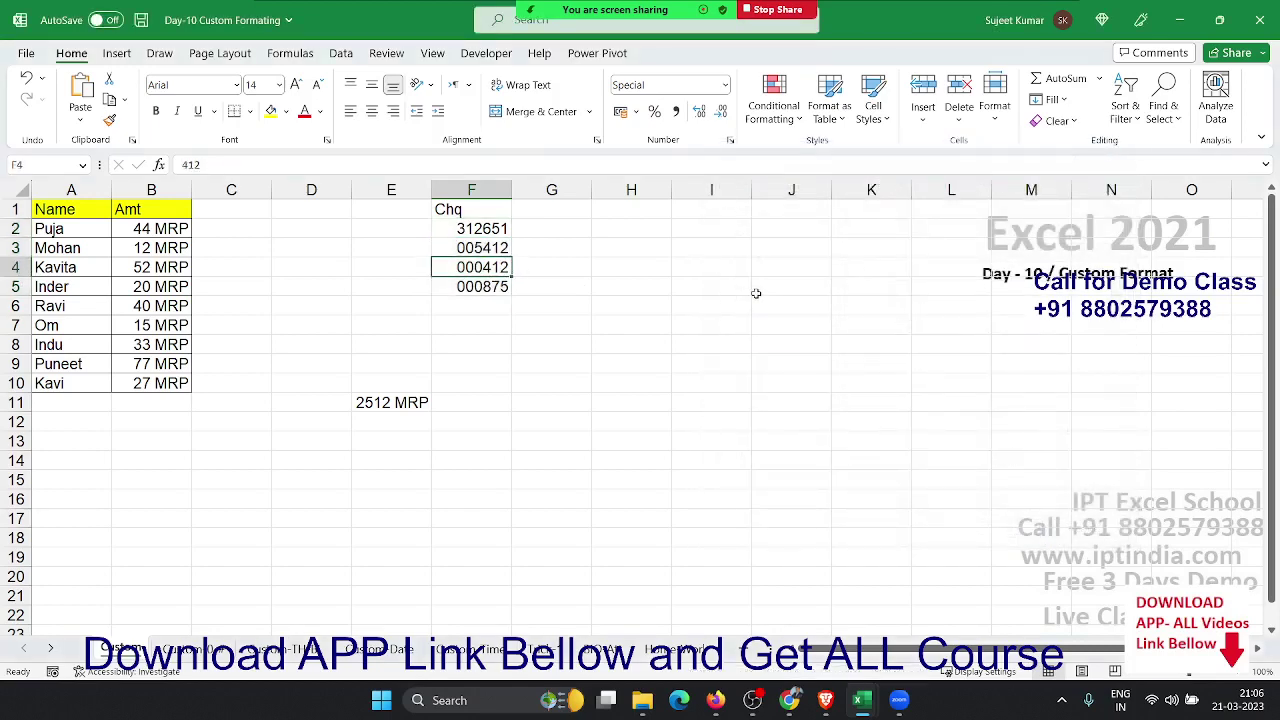
key(F2)
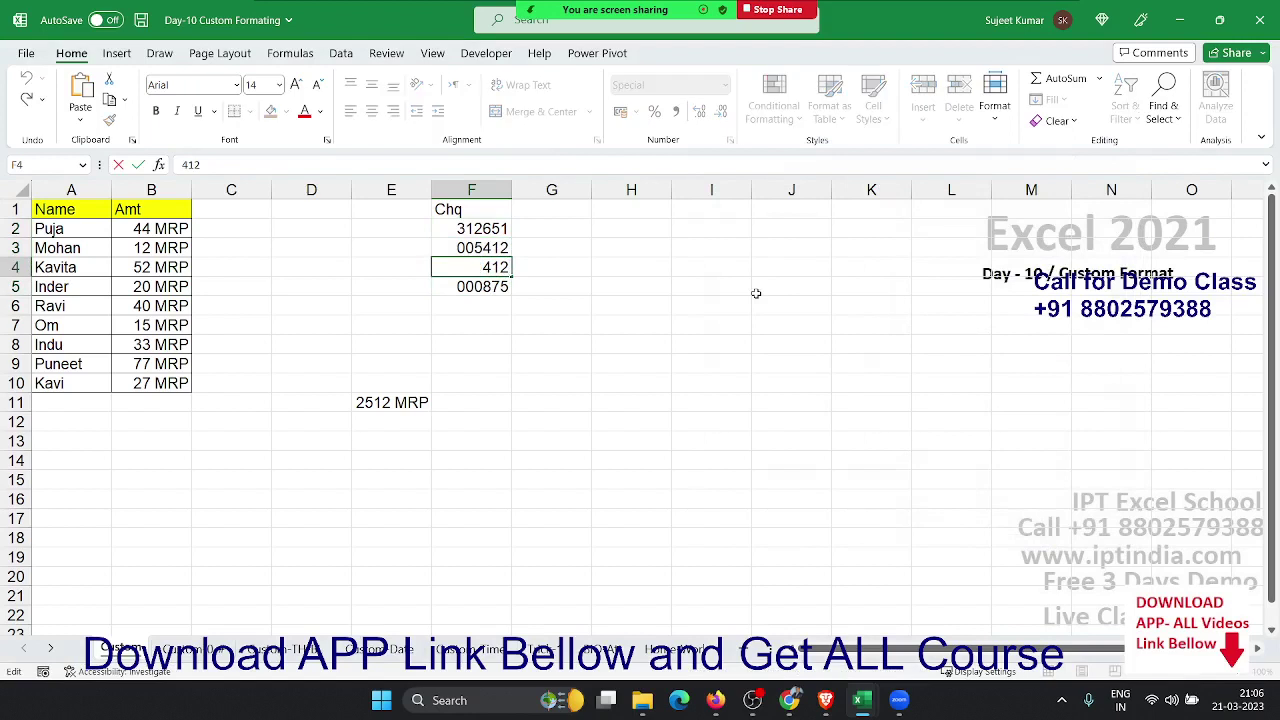
key(Escape)
Enter 000412 as text in I4 using a leading apostrophe
key(Right)
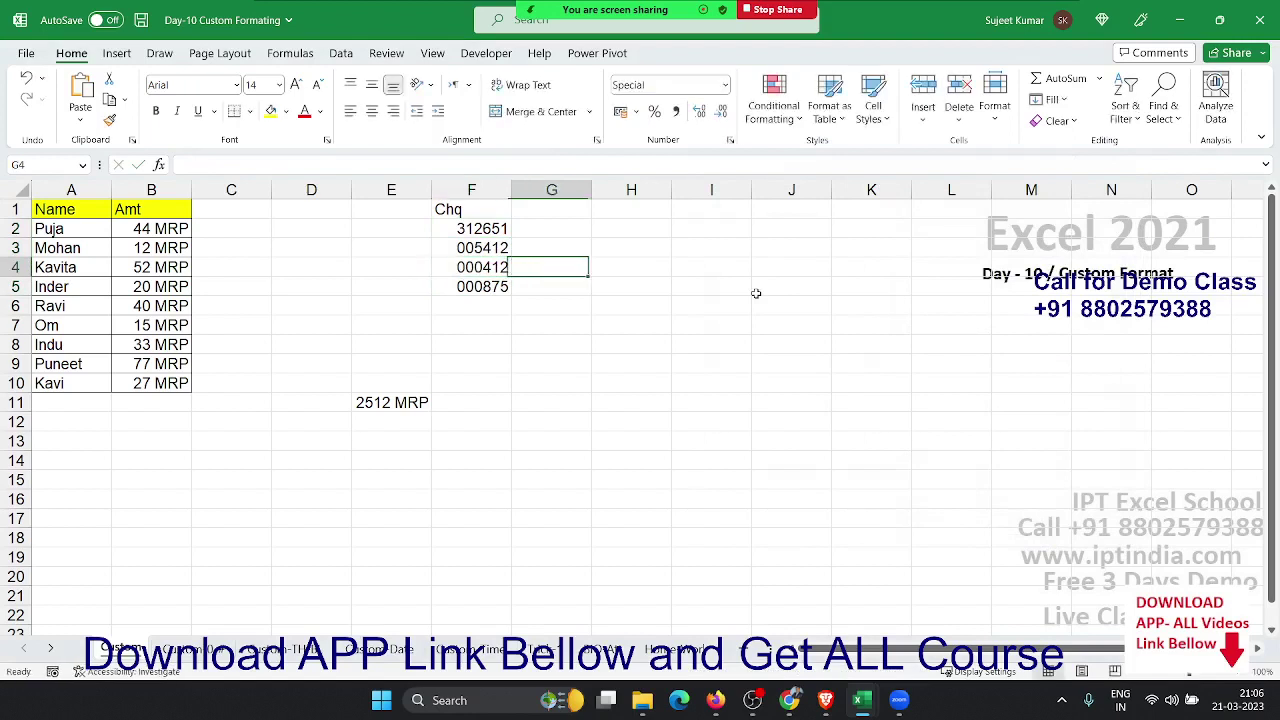
key(Right)
key(Right)
text(')
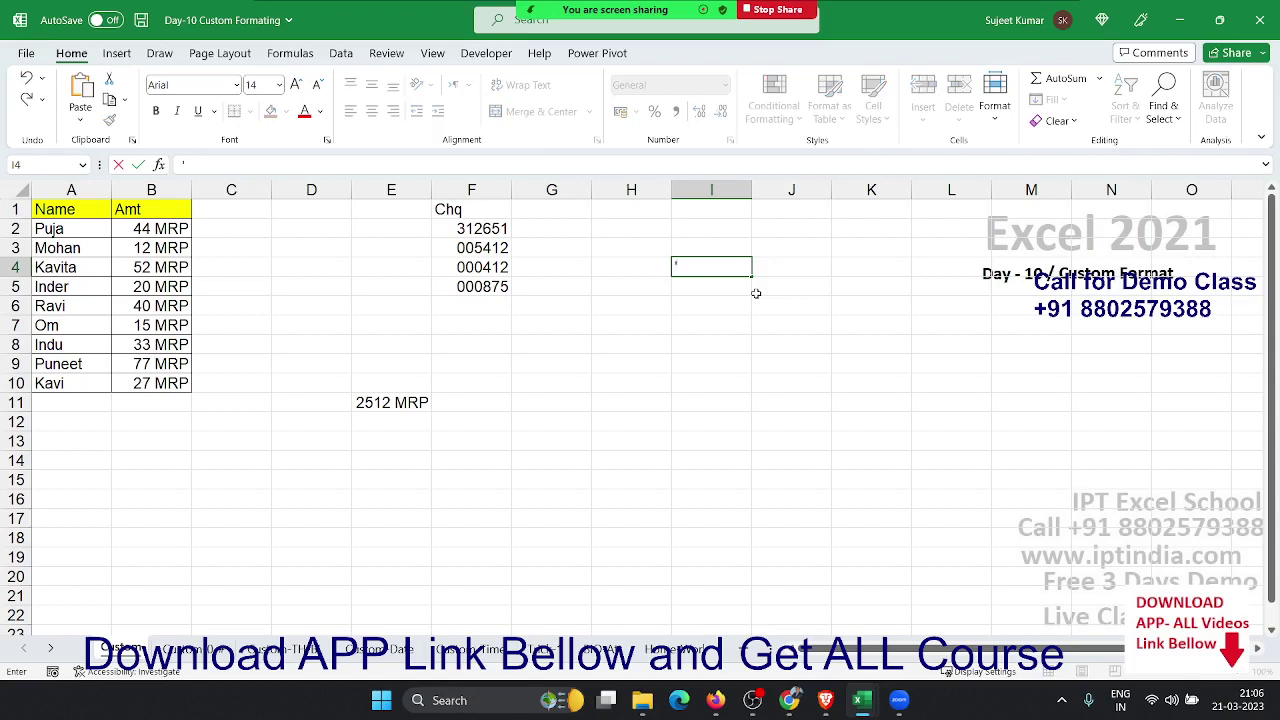
text(000)
text(412)
key(Return)
Enter the comparison =F4=I4 in H5, which returns FALSE
key(Left)
text(=)
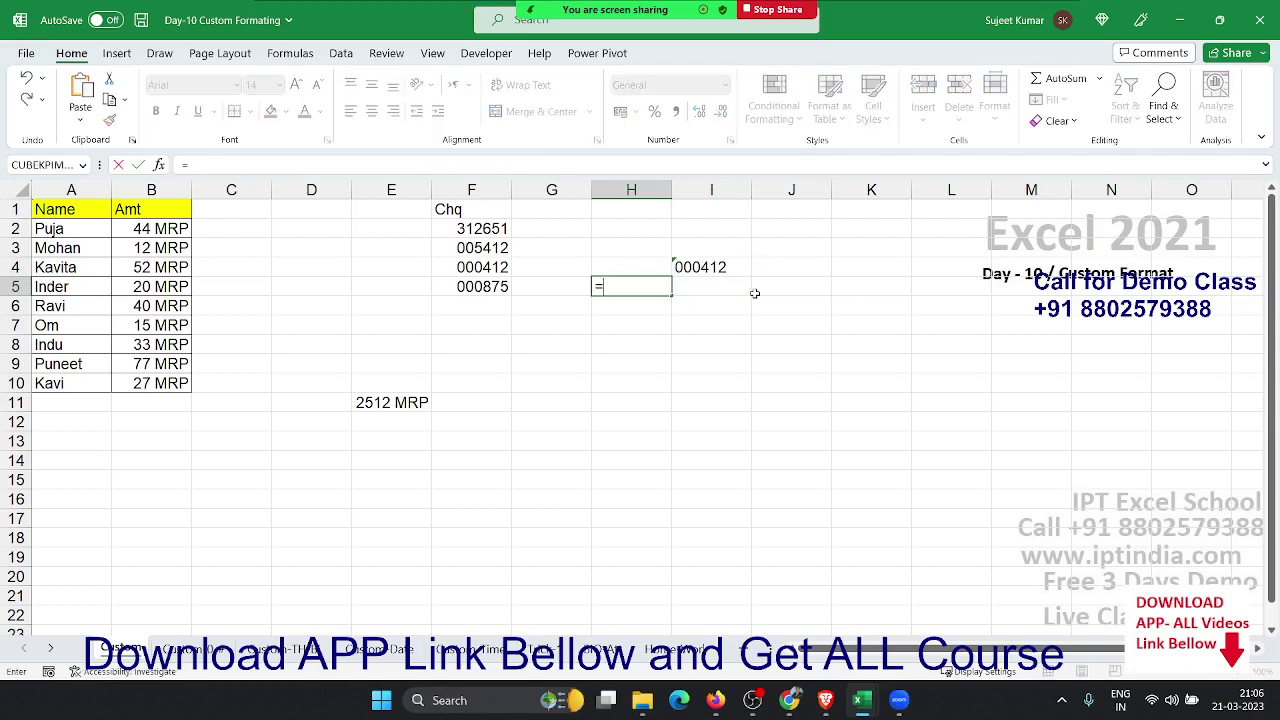
key(Up)
key(Left)
key(Left)
text(=)
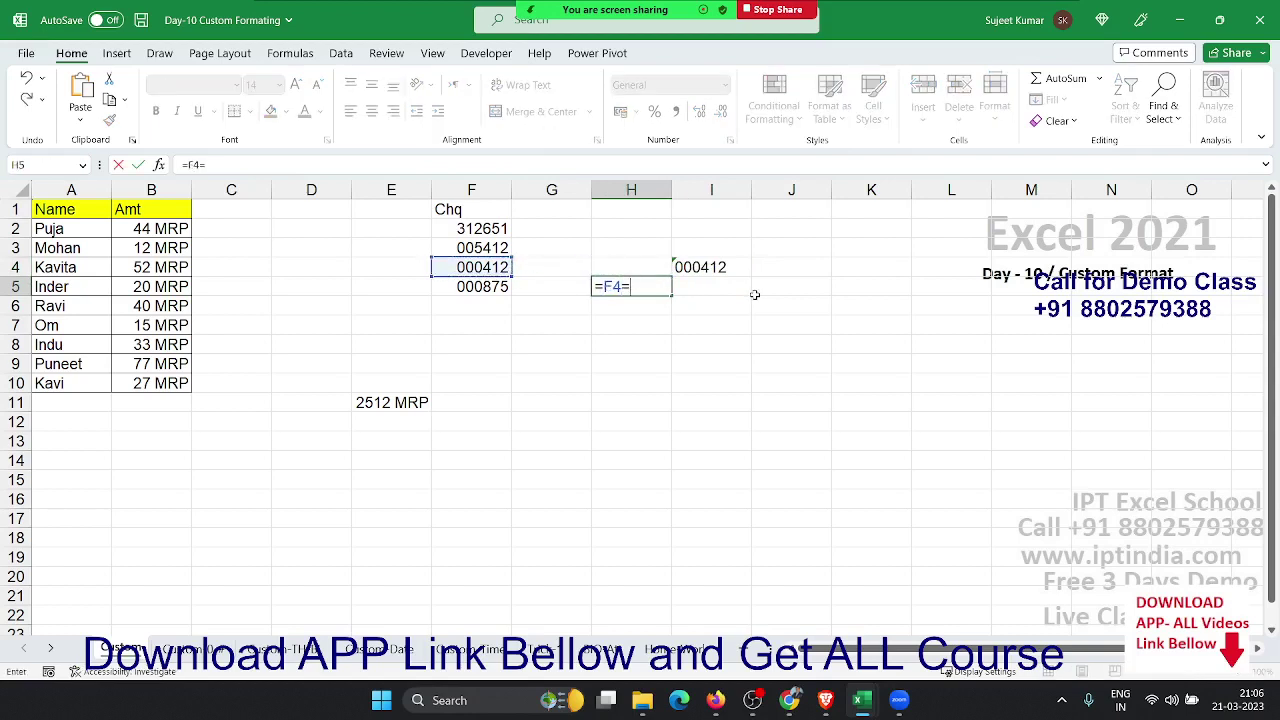
key(Up)
key(Right)
key(Return)
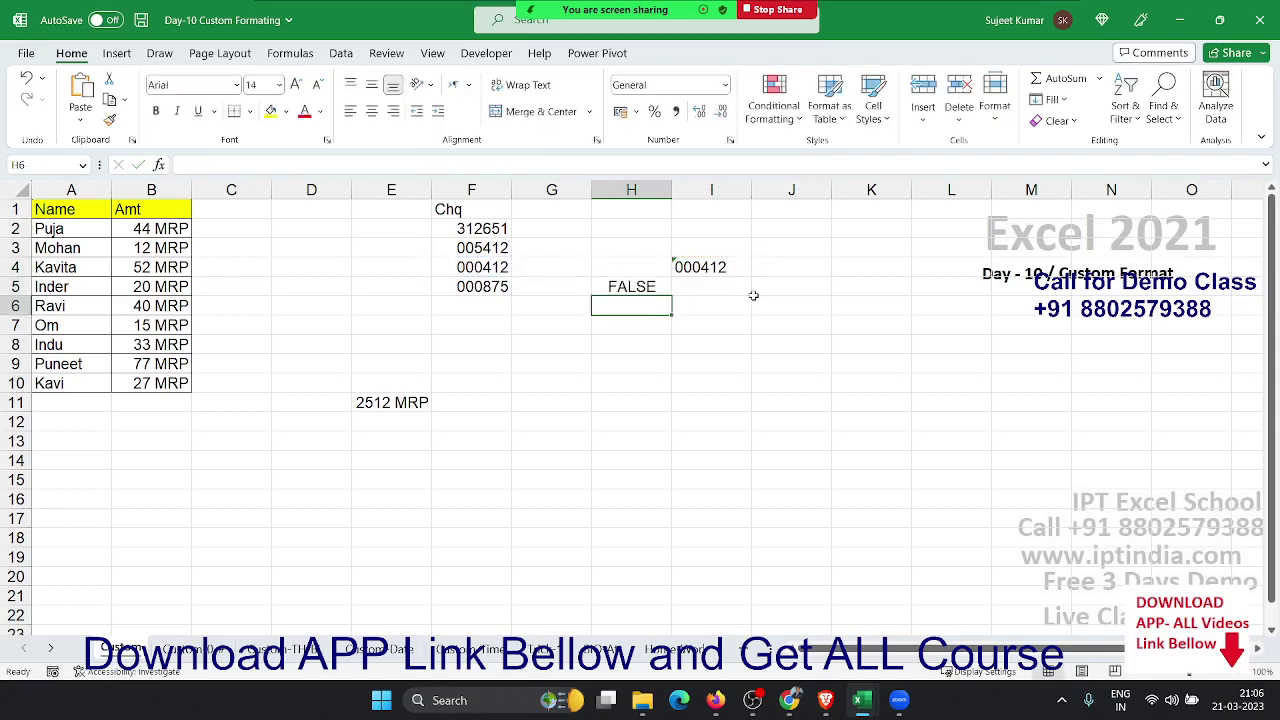
key(Up)
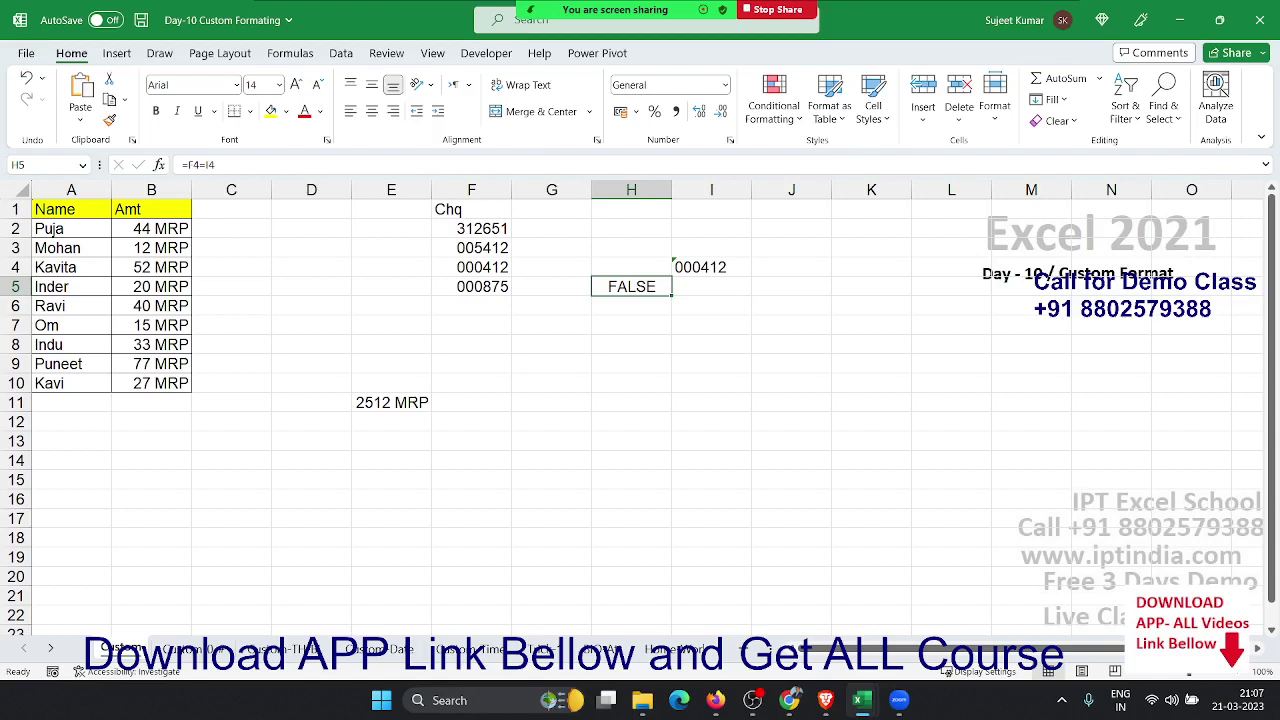
key(alt+Tab)
Clear the FALSE comparison result from H5
key(Up)
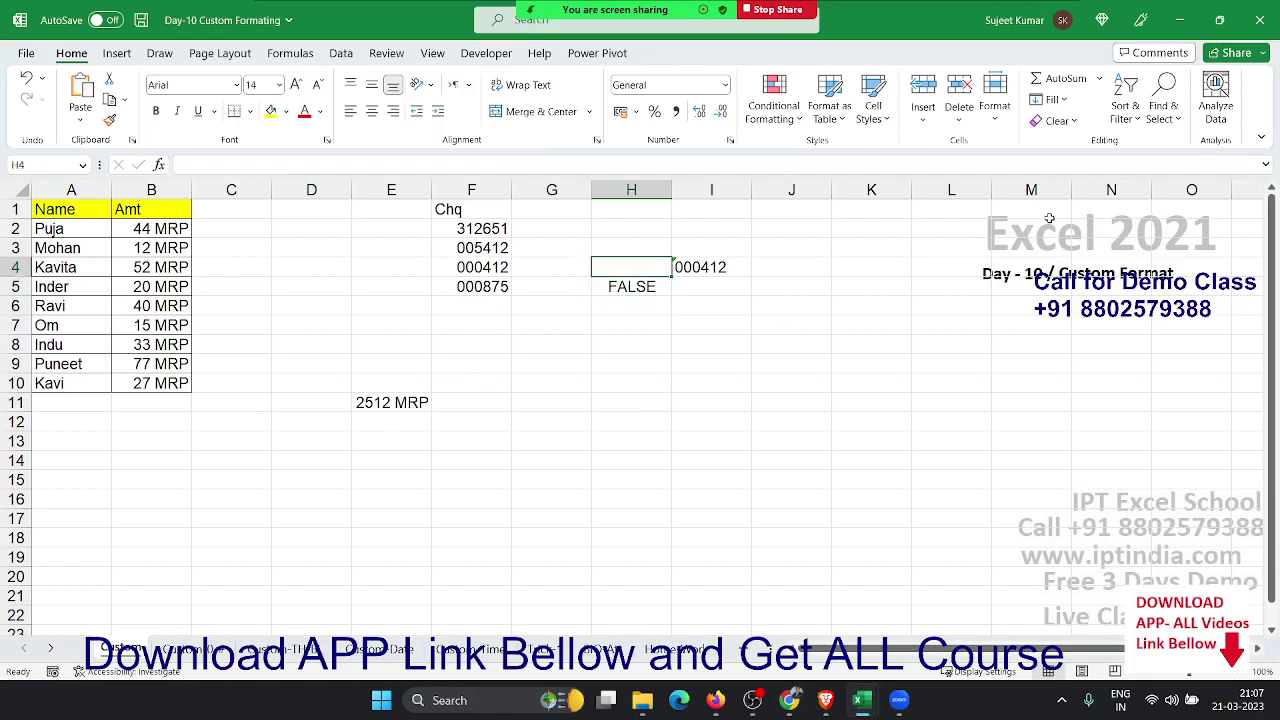
key(Down)
key(Delete)
key(Left)
key(Up)
key(Up)
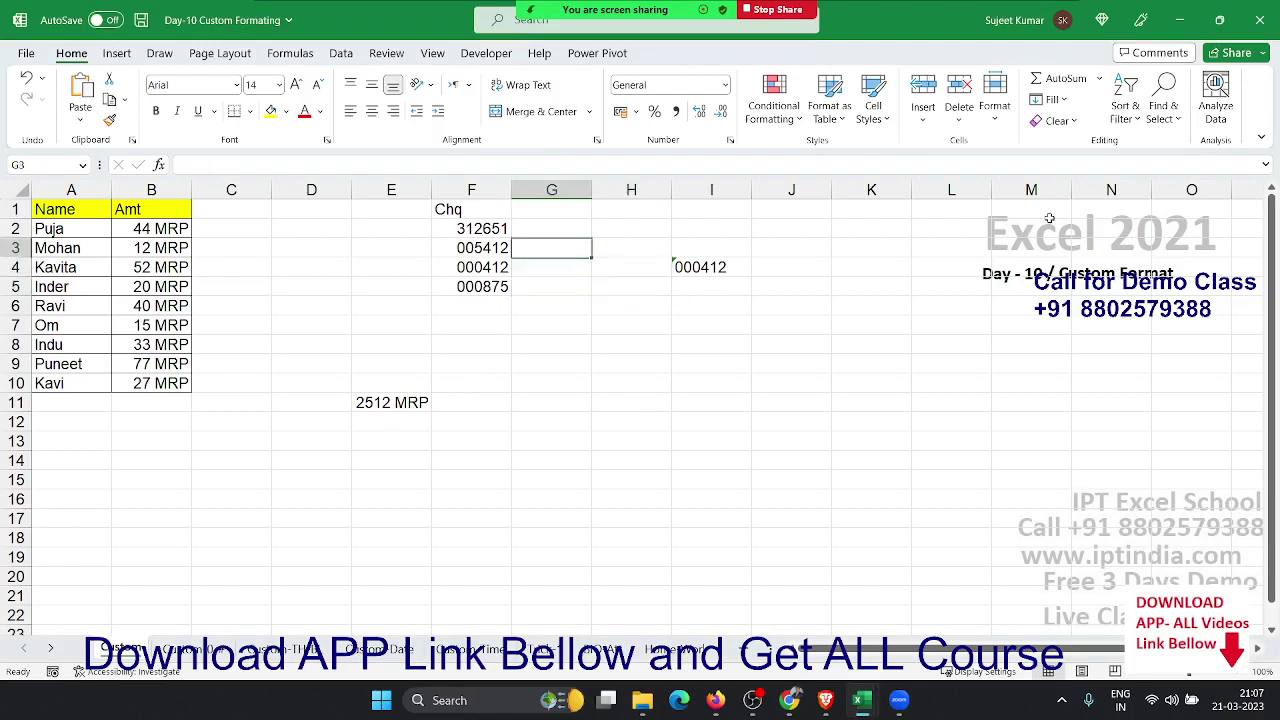
key(Up)
Enter =TEXT(F2,"000000") in G2 and fill it down to G5
text(=te)
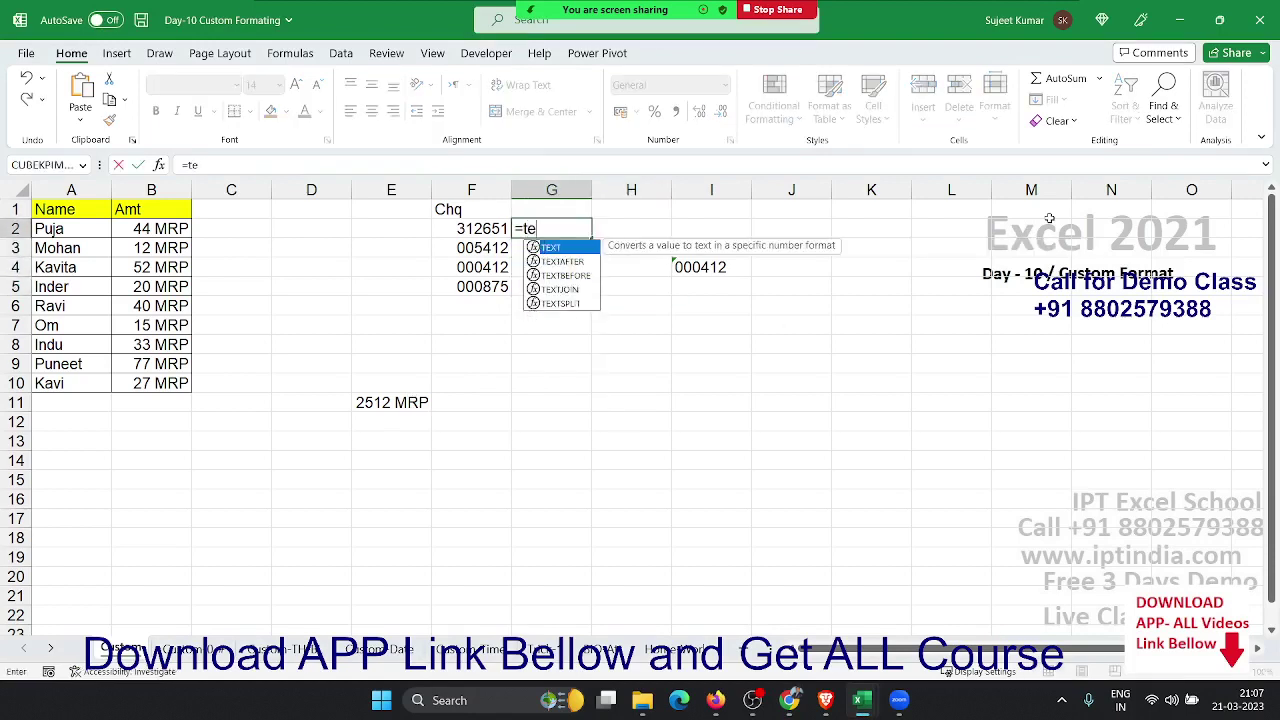
key(Tab)
key(Left)
text(,)
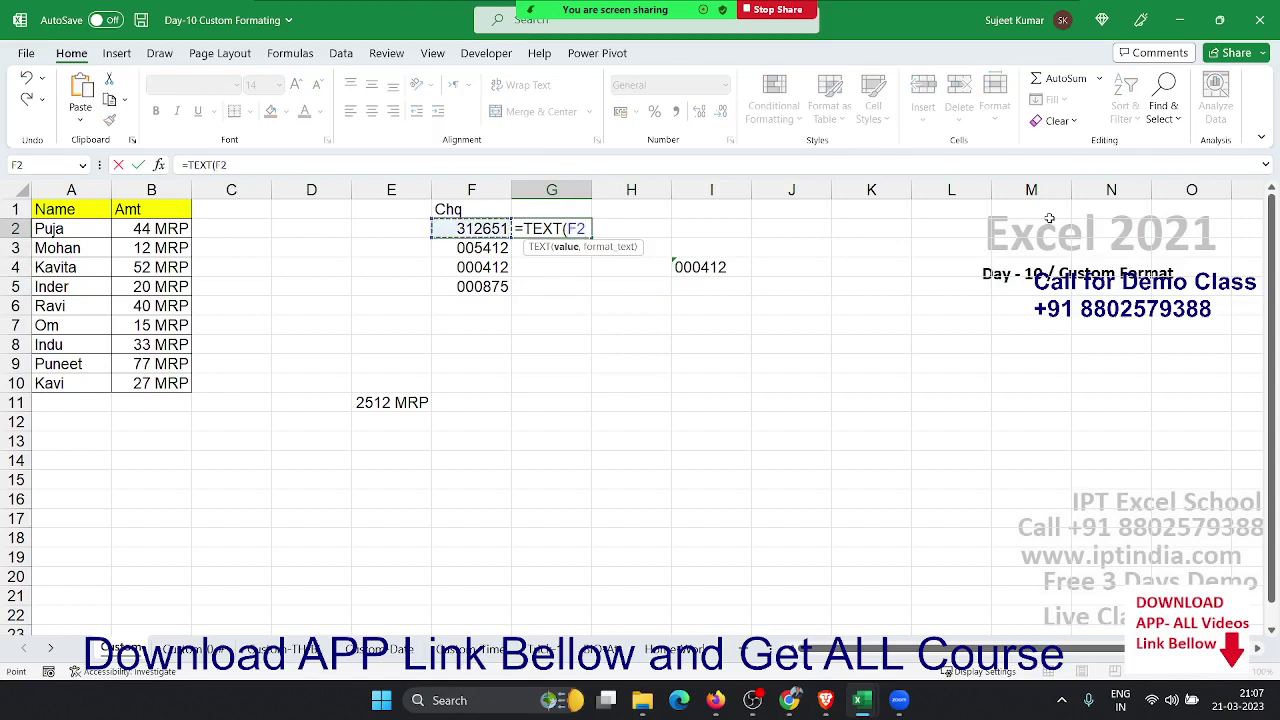
text(")
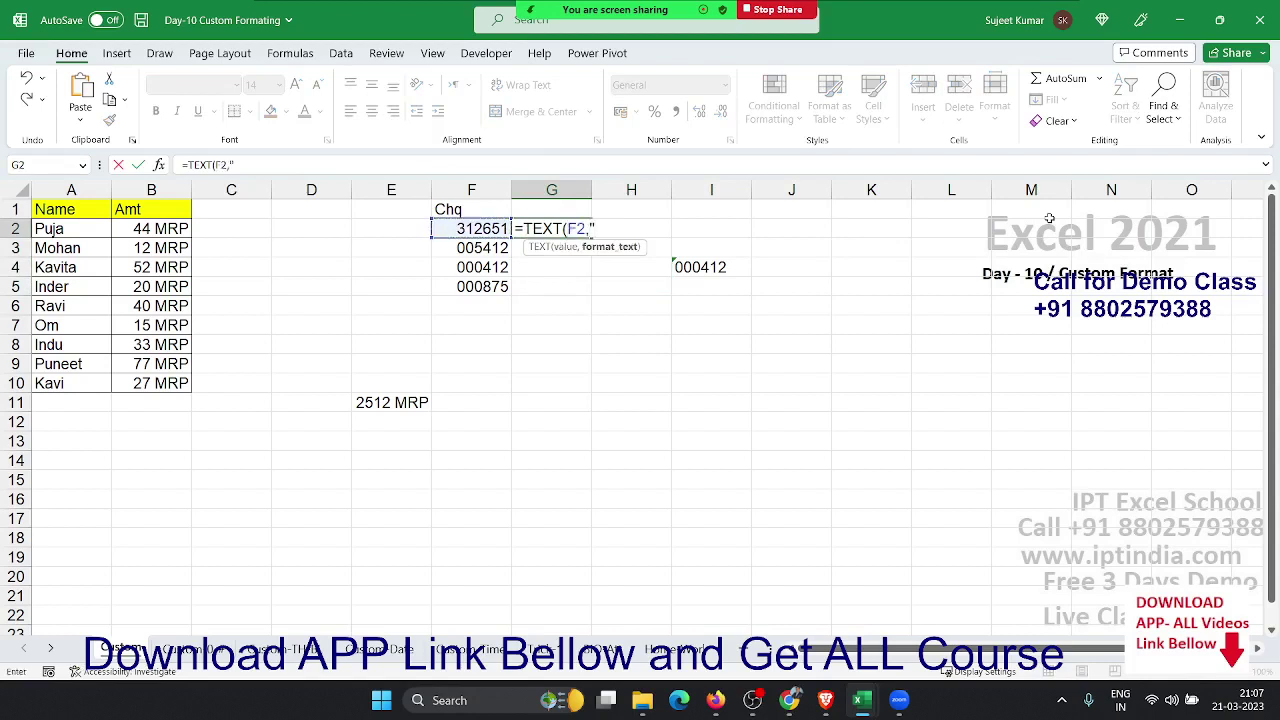
text(D)
key(BackSpace)
text(0000)
text(00"))
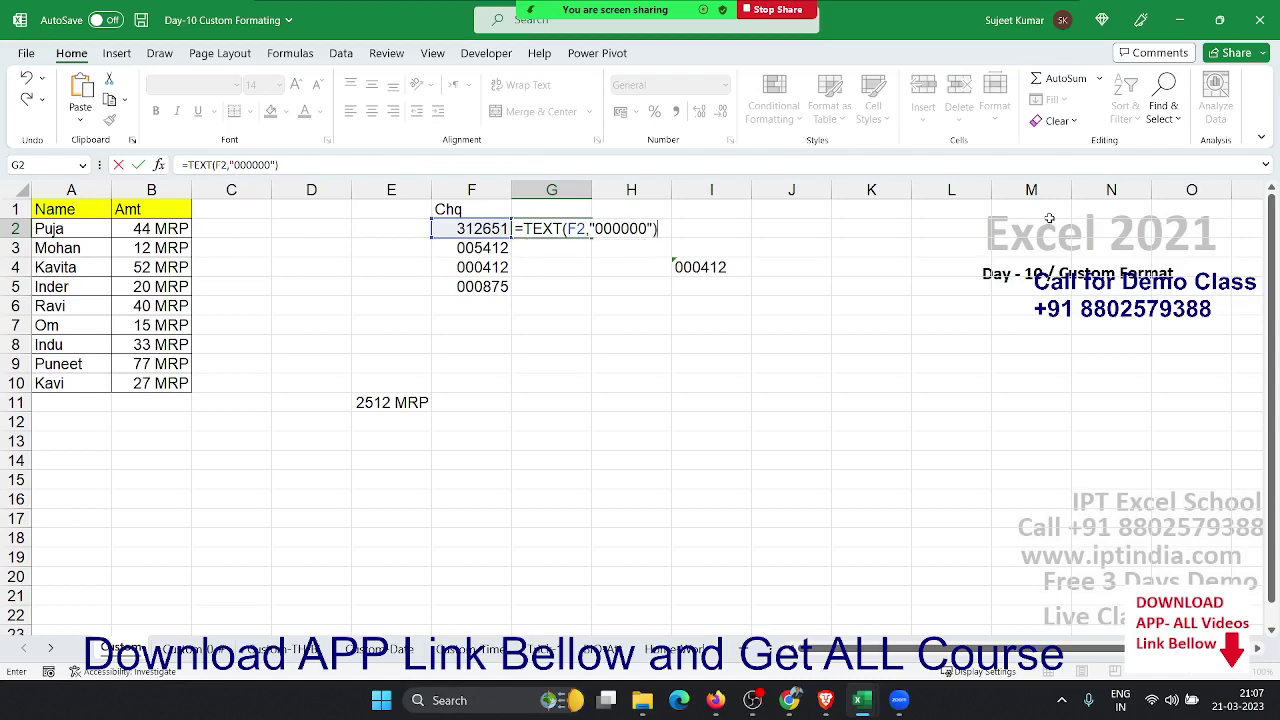
key(Return)
key(Up)
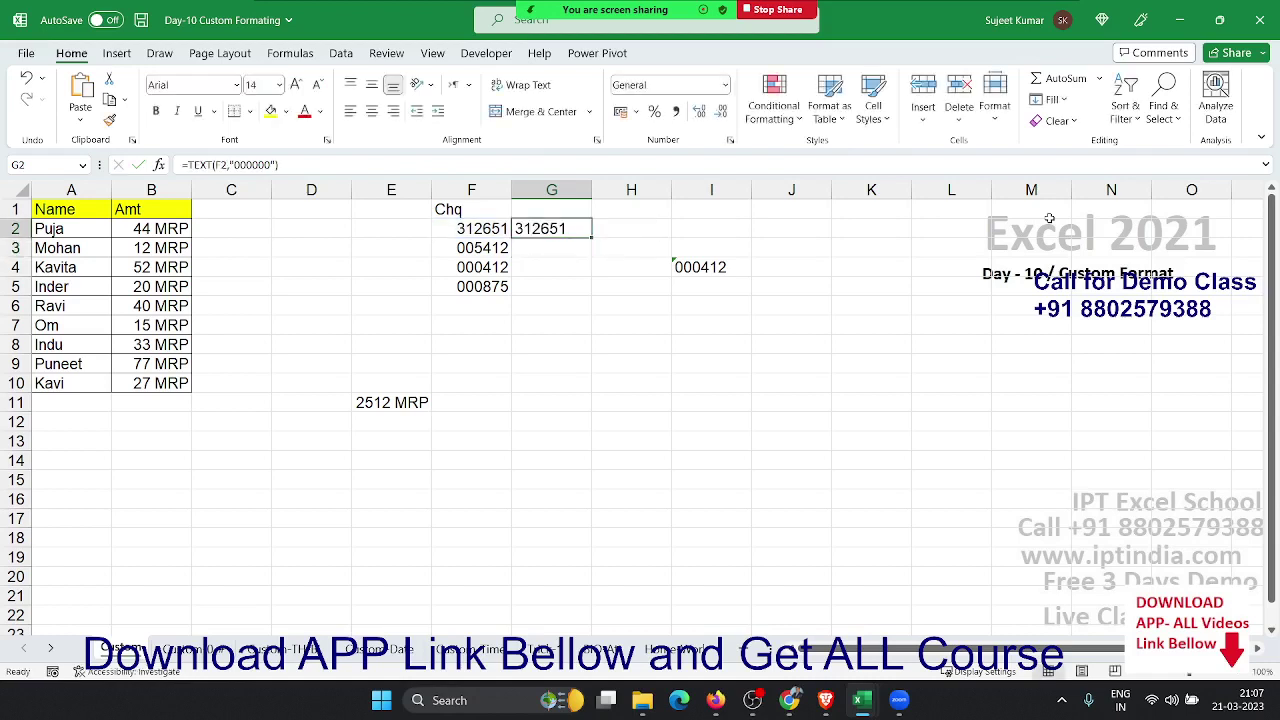
key(shift+Down)
key(shift+Down)
key(shift+Down)
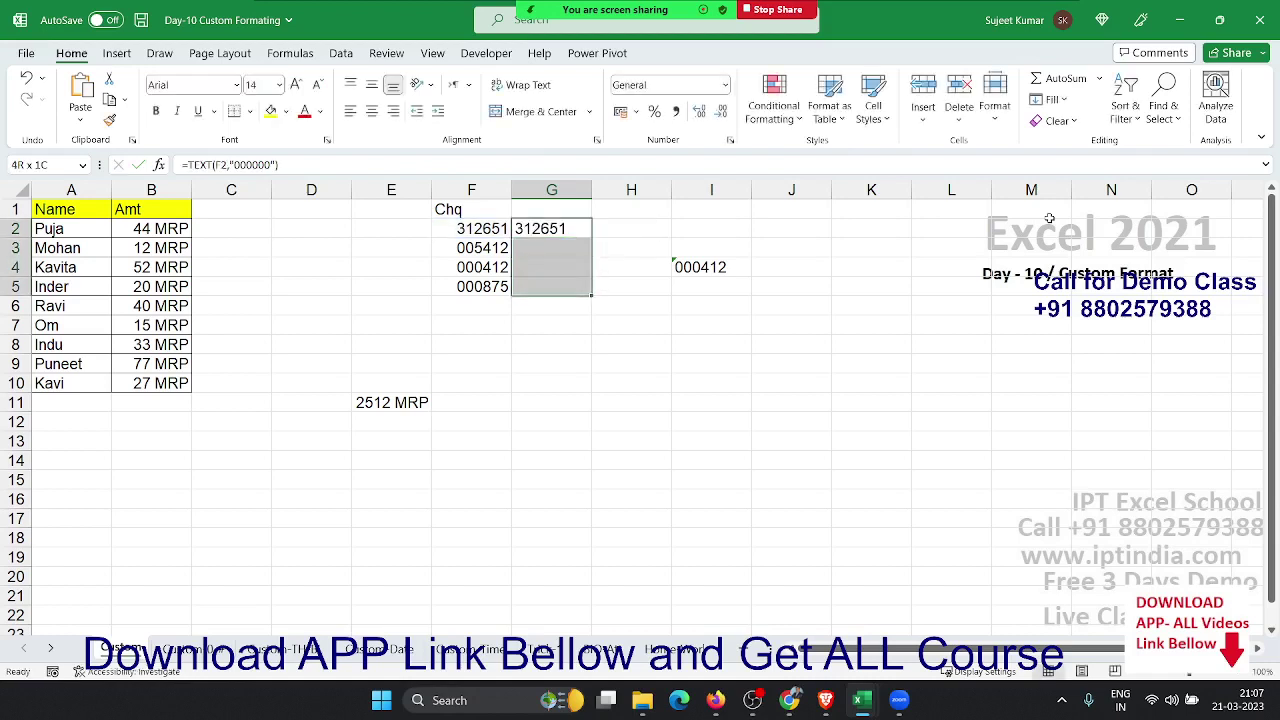
key(ctrl+d)
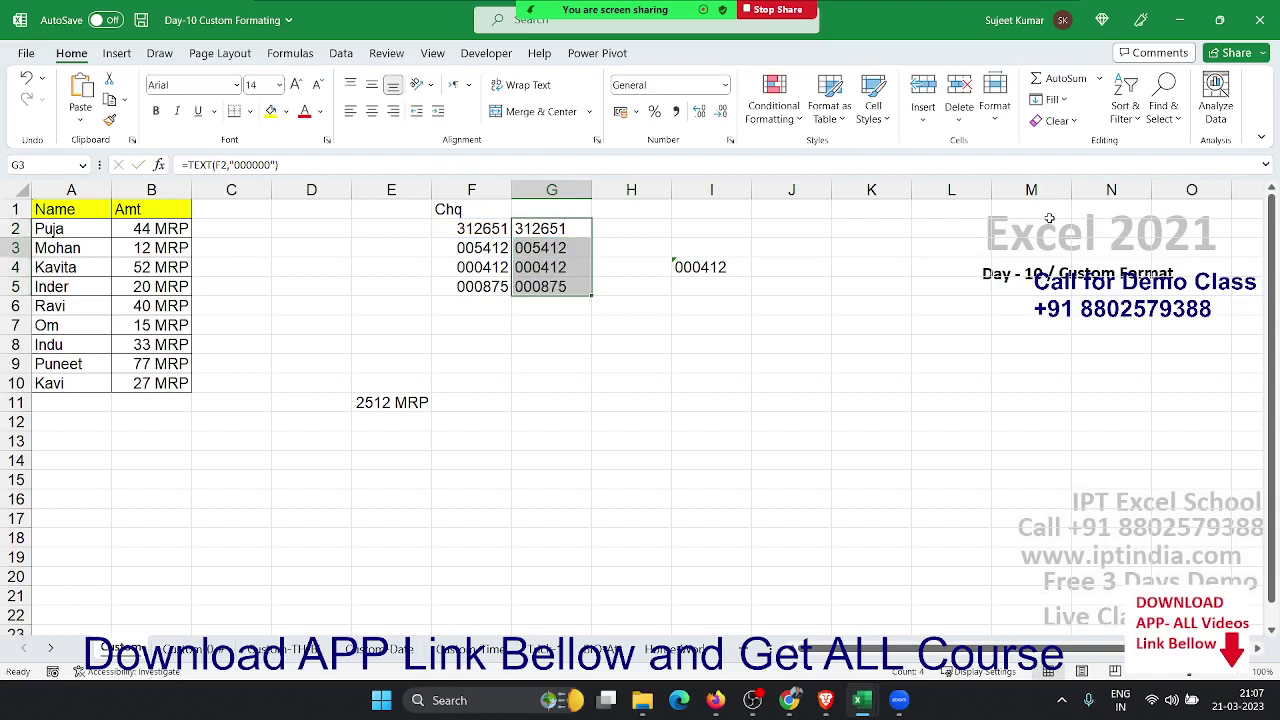
Enter =G4=I4 in H5 to get TRUE, then switch to the Custom 0.# sheet
key(Down)
key(Down)
key(Right)
key(Down)
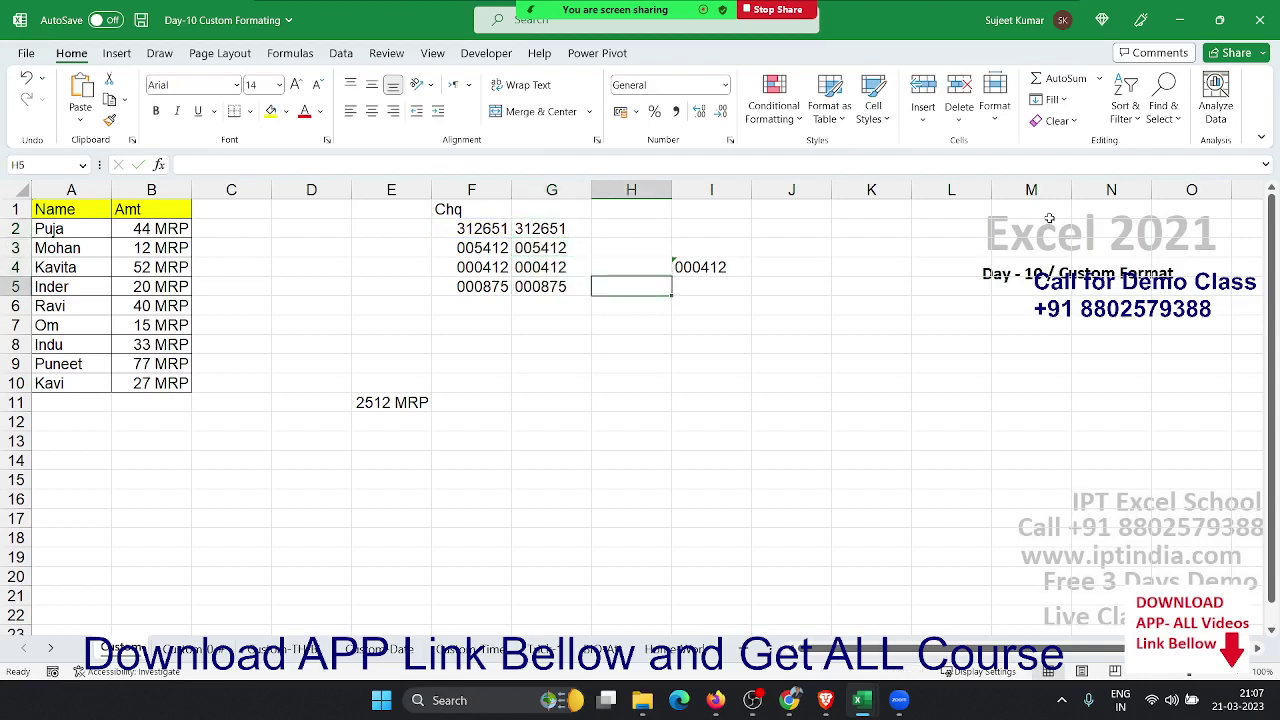
text(=)
key(Left)
key(Up)
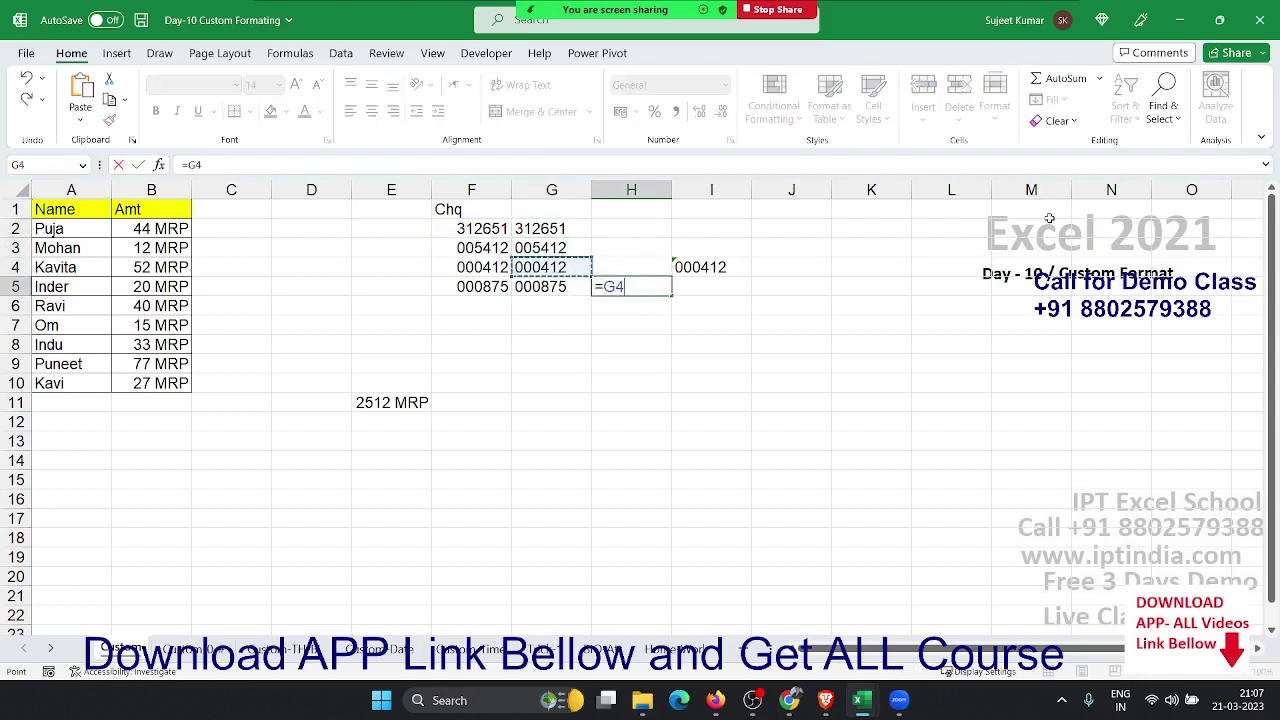
text(=)
key(Right)
key(Up)
key(Return)
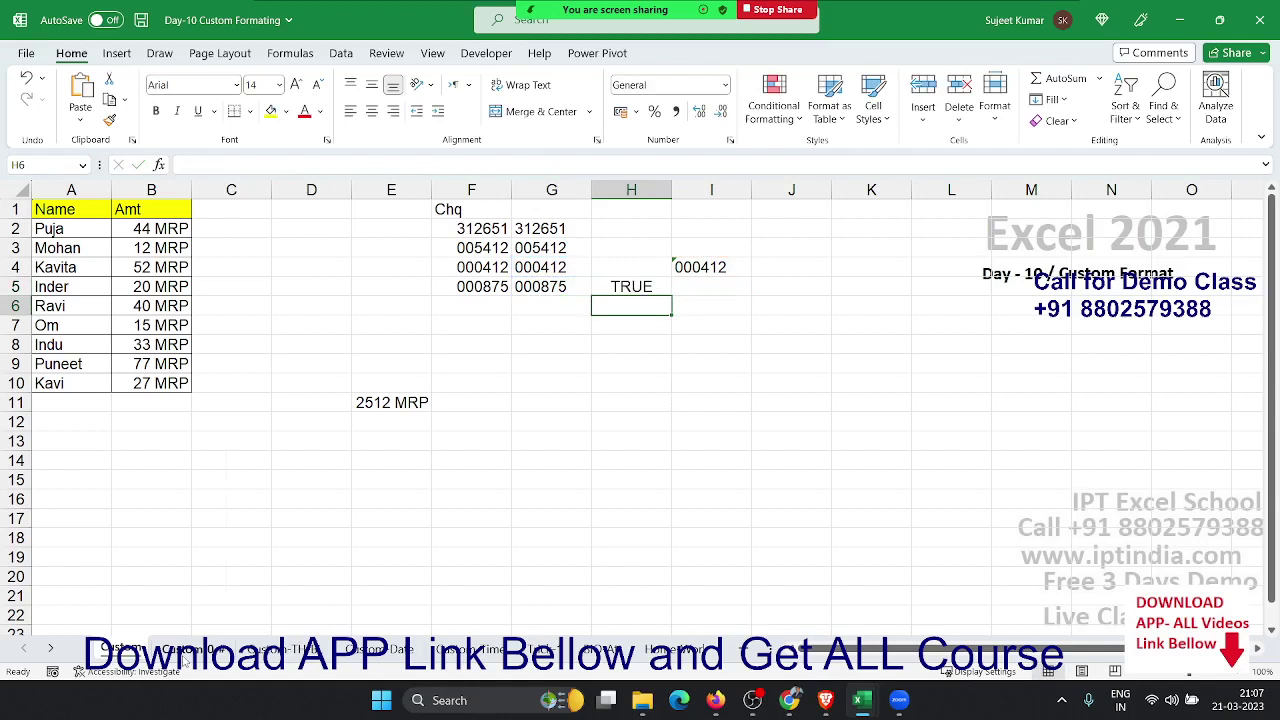
click(186, 652)
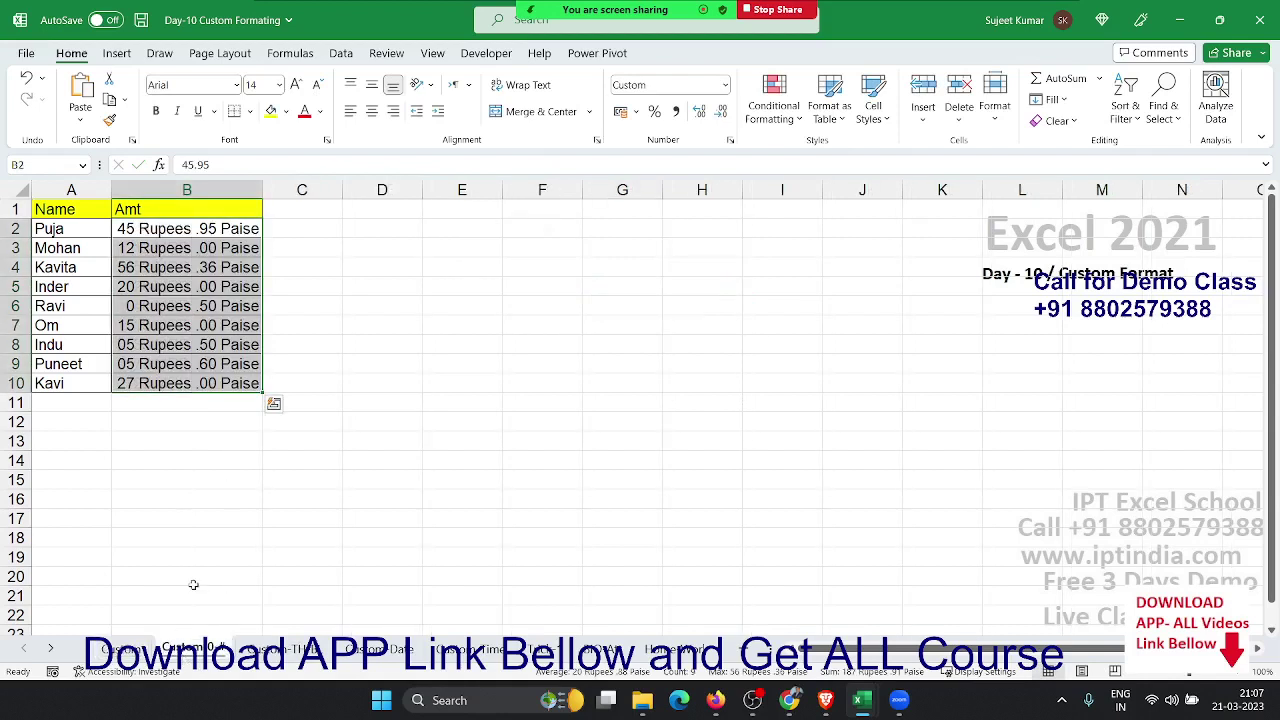
Enter 5 in E3 and give it the custom format 0 "Amt"
click(474, 255)
text(5)
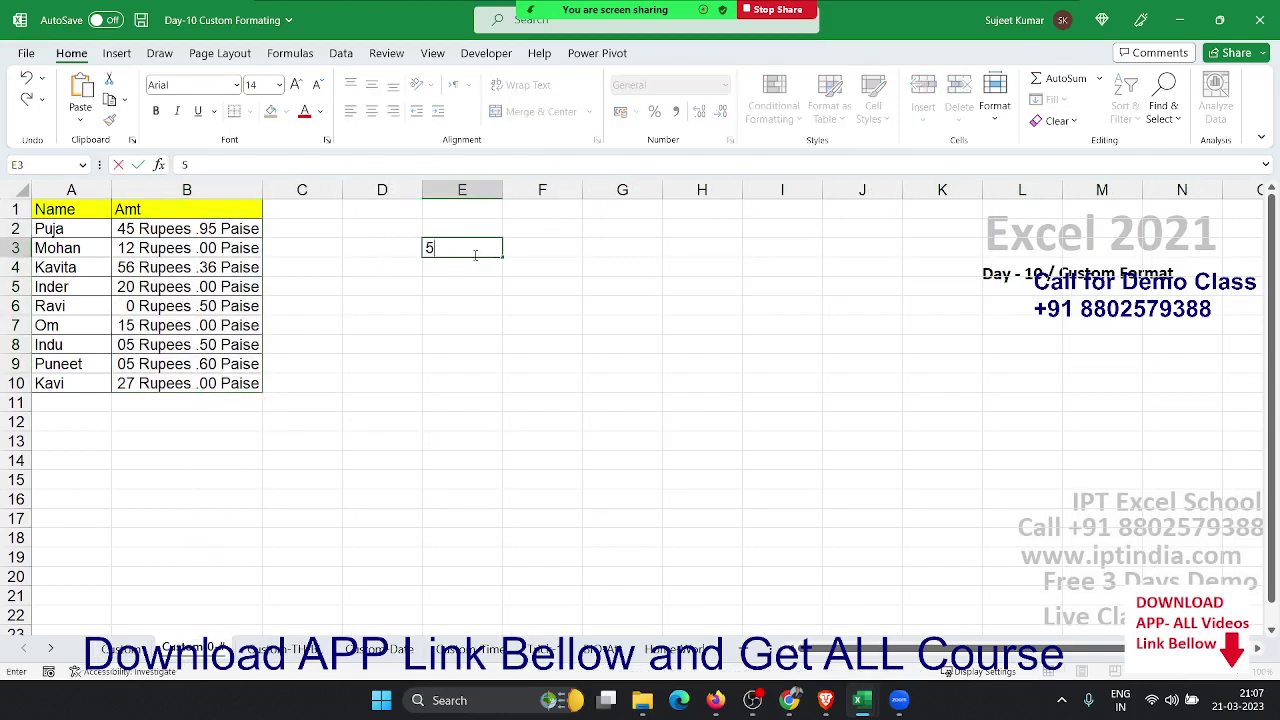
key(ctrl+Return)
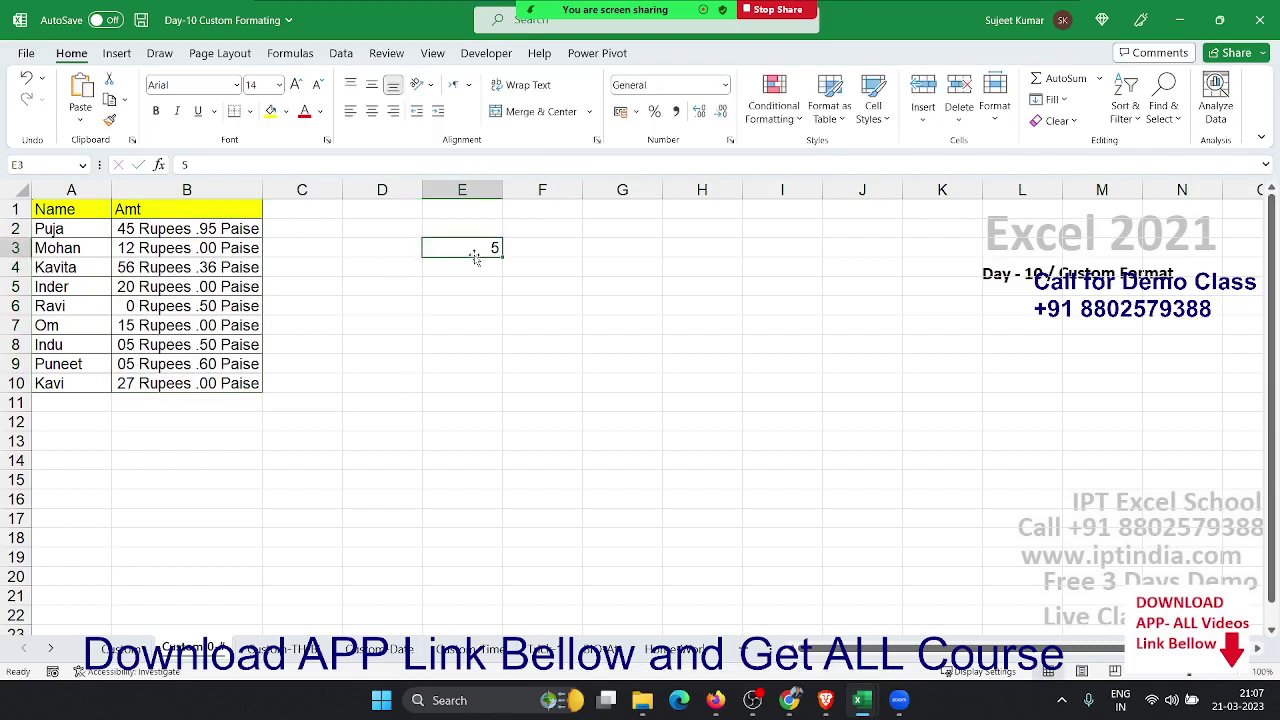
click(731, 141)
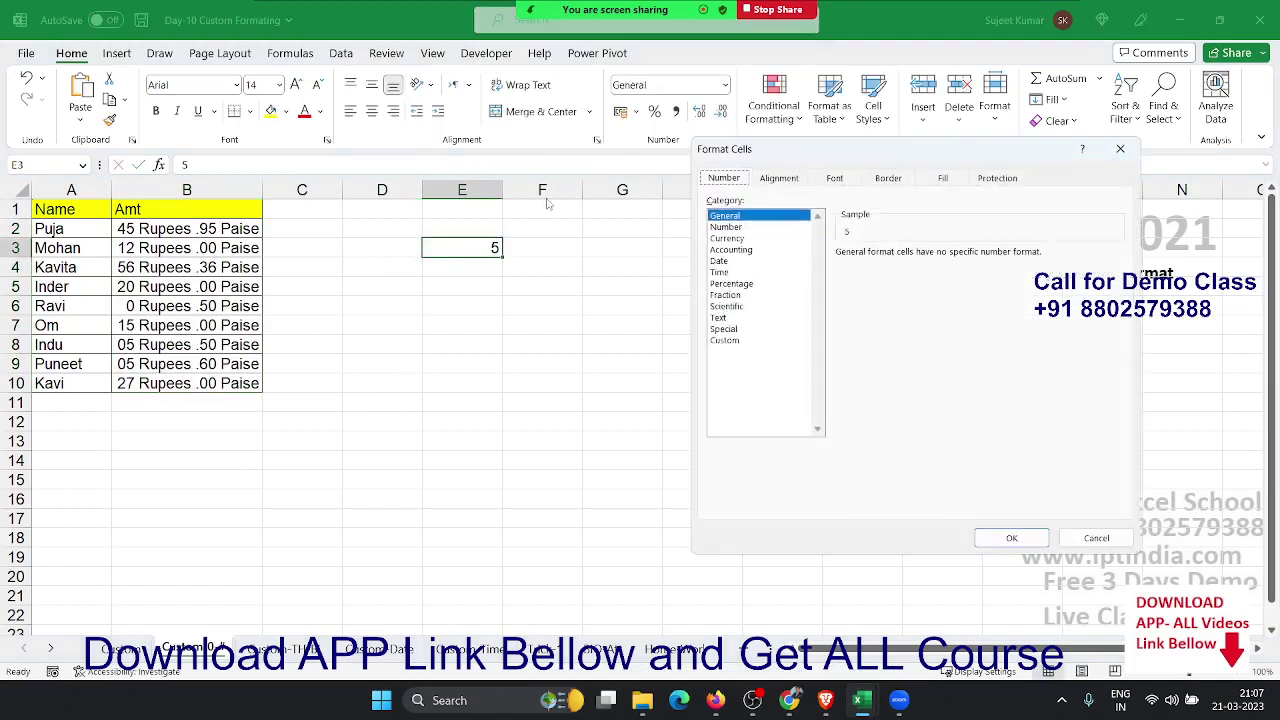
click(724, 341)
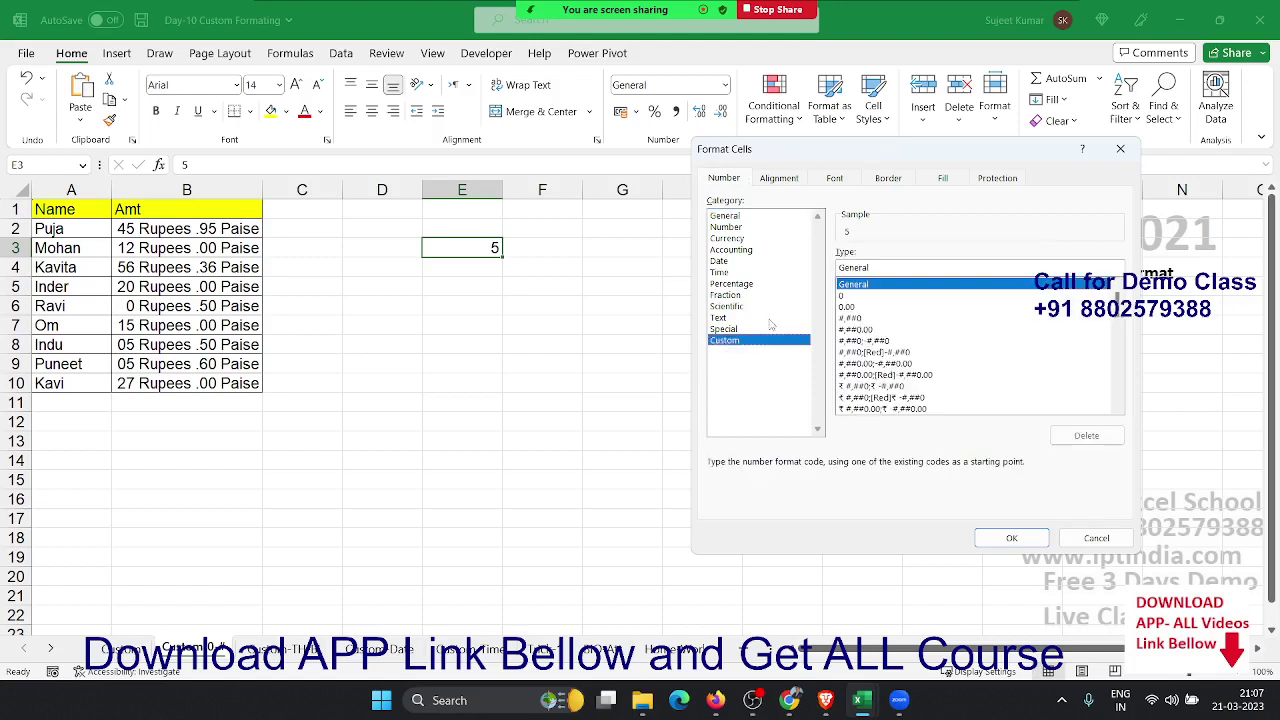
double_click(858, 268)
text(0 )
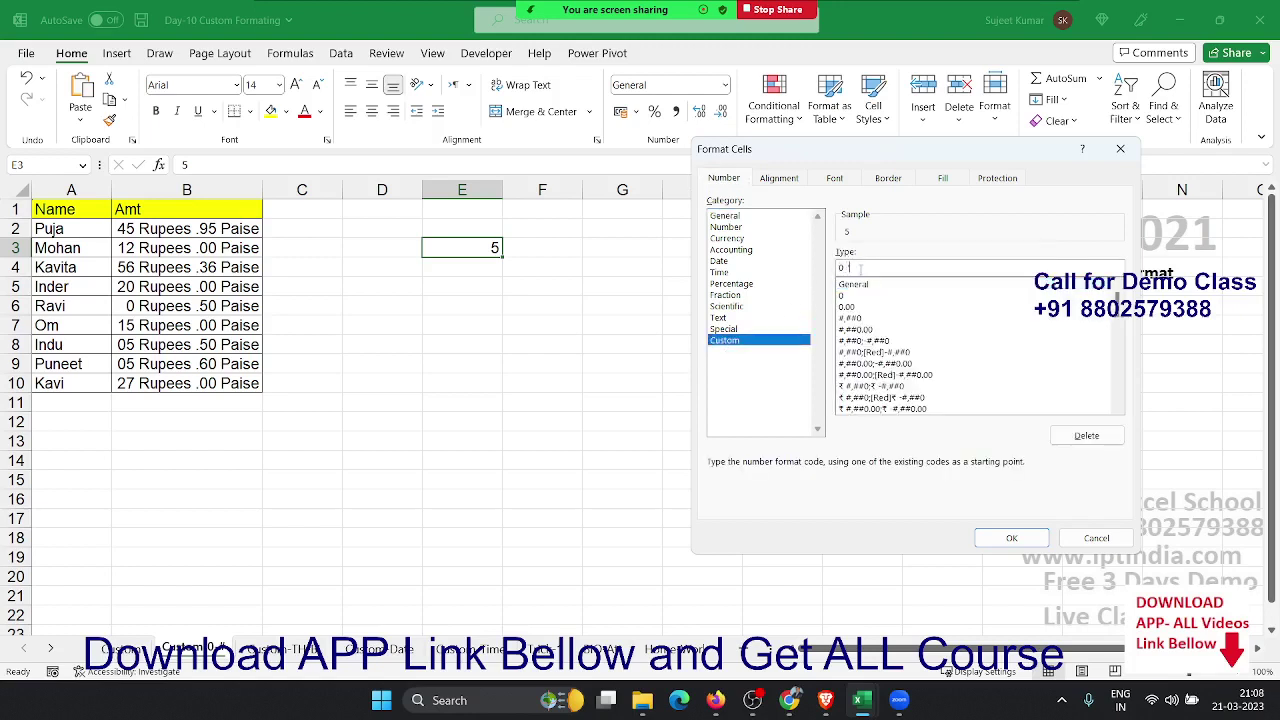
text("Amt)
text(")
key(Return)
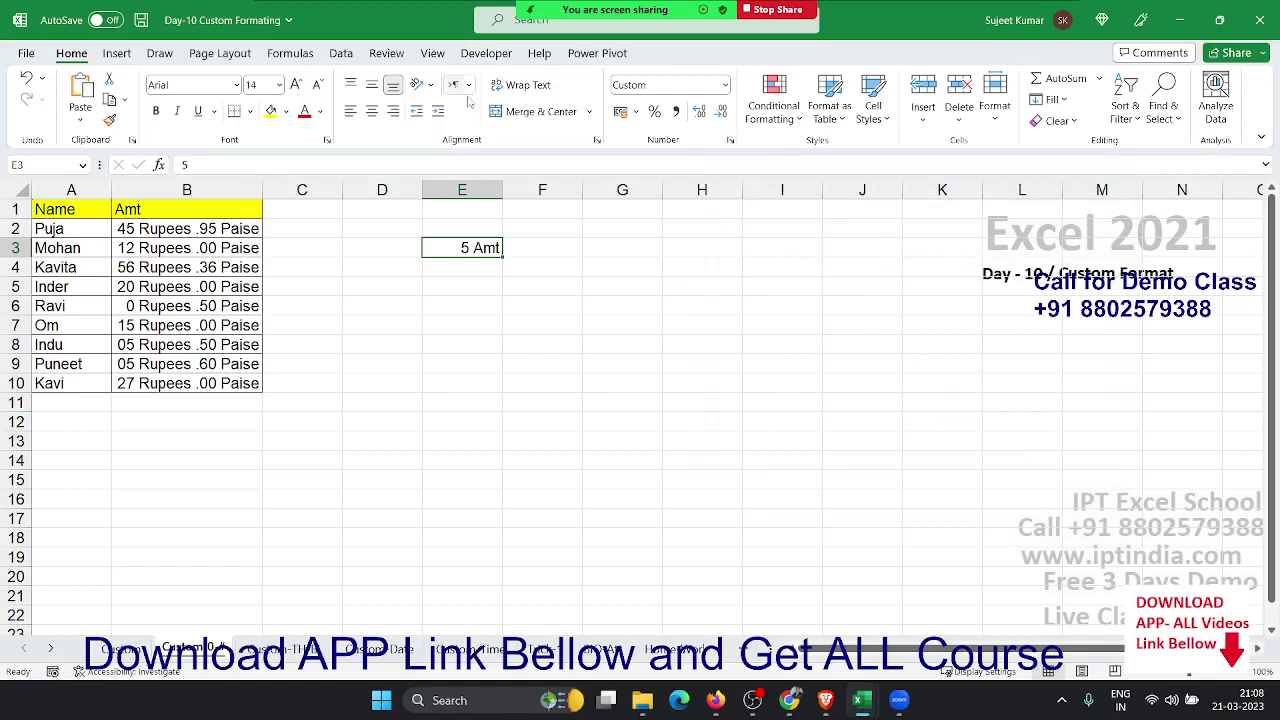
Change E3's format code to 00 "Amt", padding the value with a leading zero
click(730, 141)
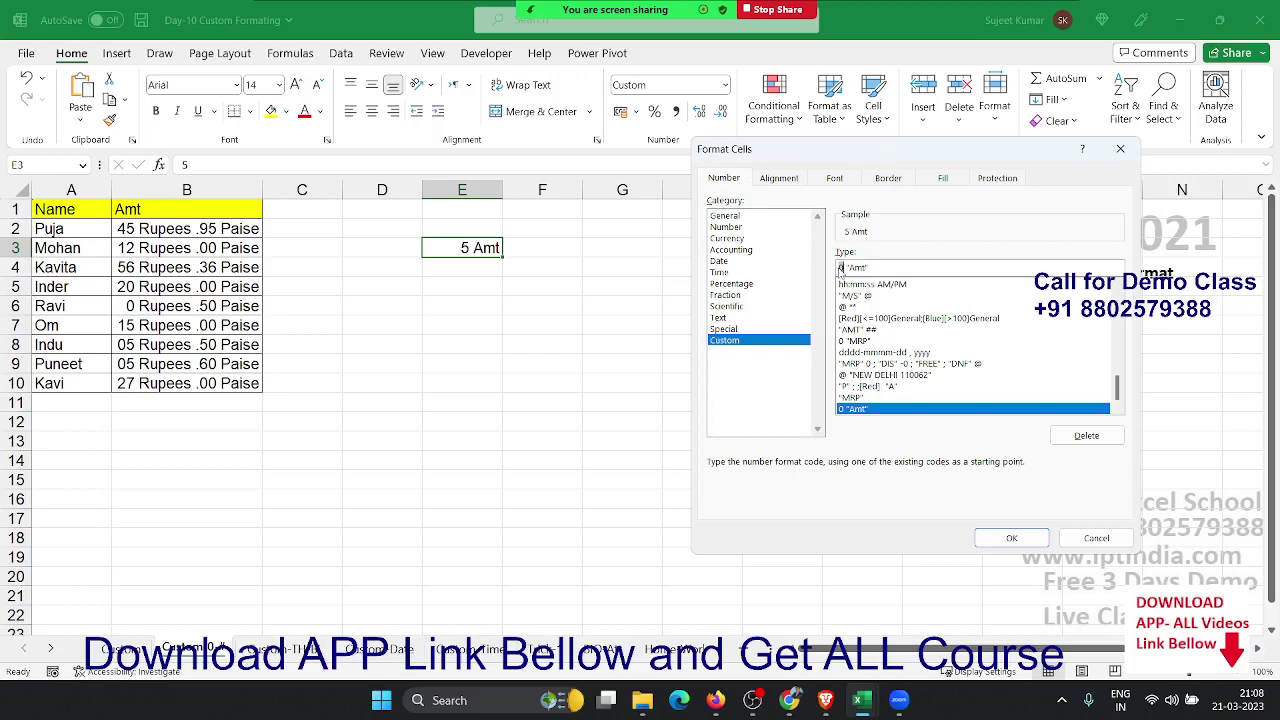
click(840, 268)
key(Return)
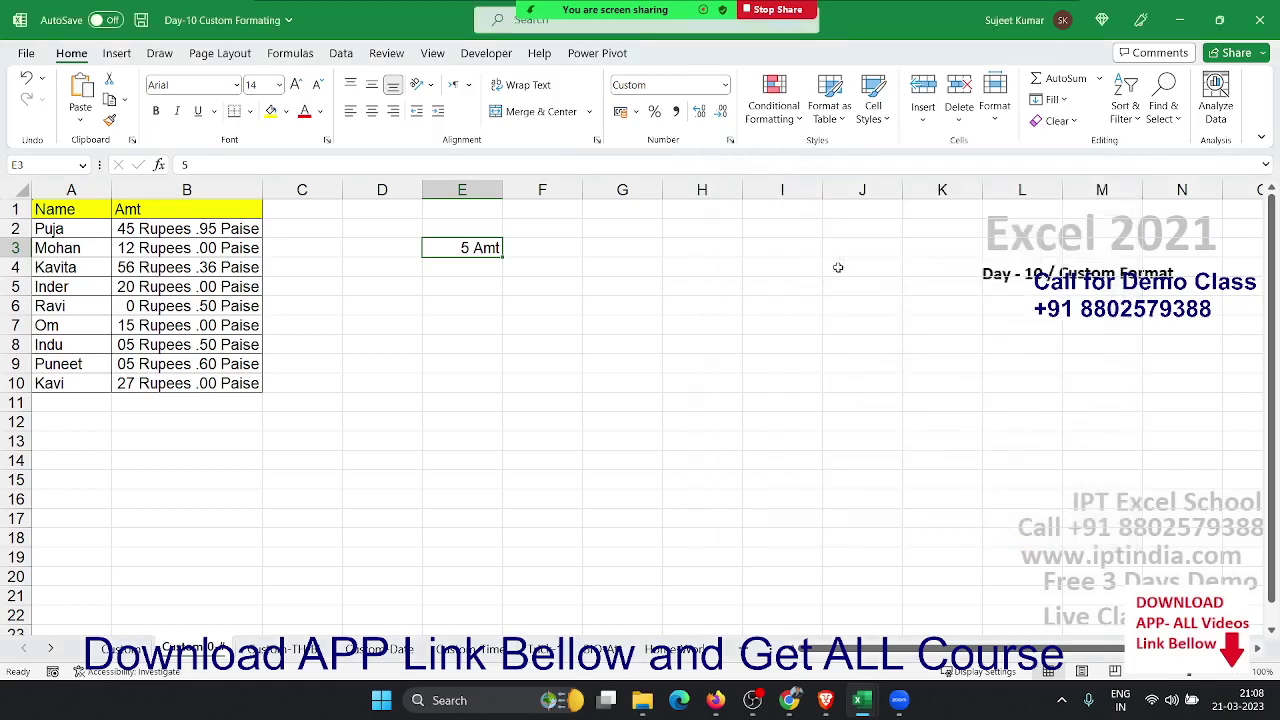
click(731, 141)
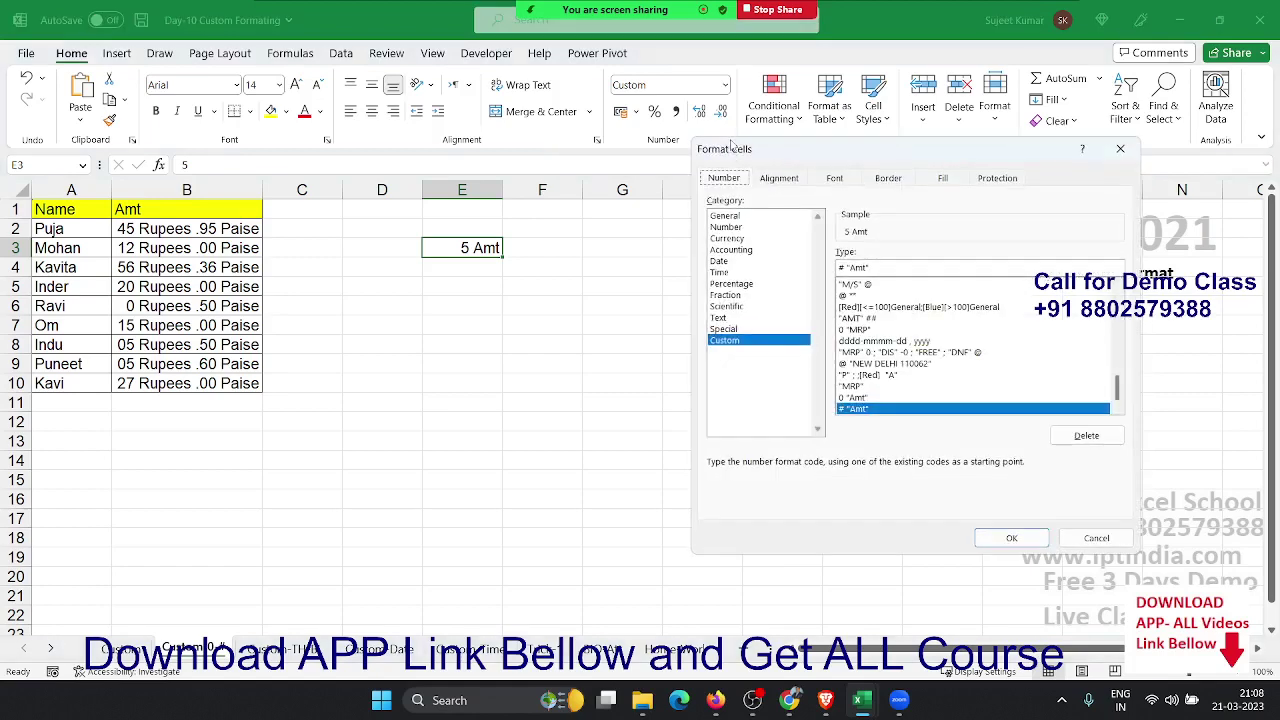
click(840, 268)
key(Delete)
key(Delete)
text(00)
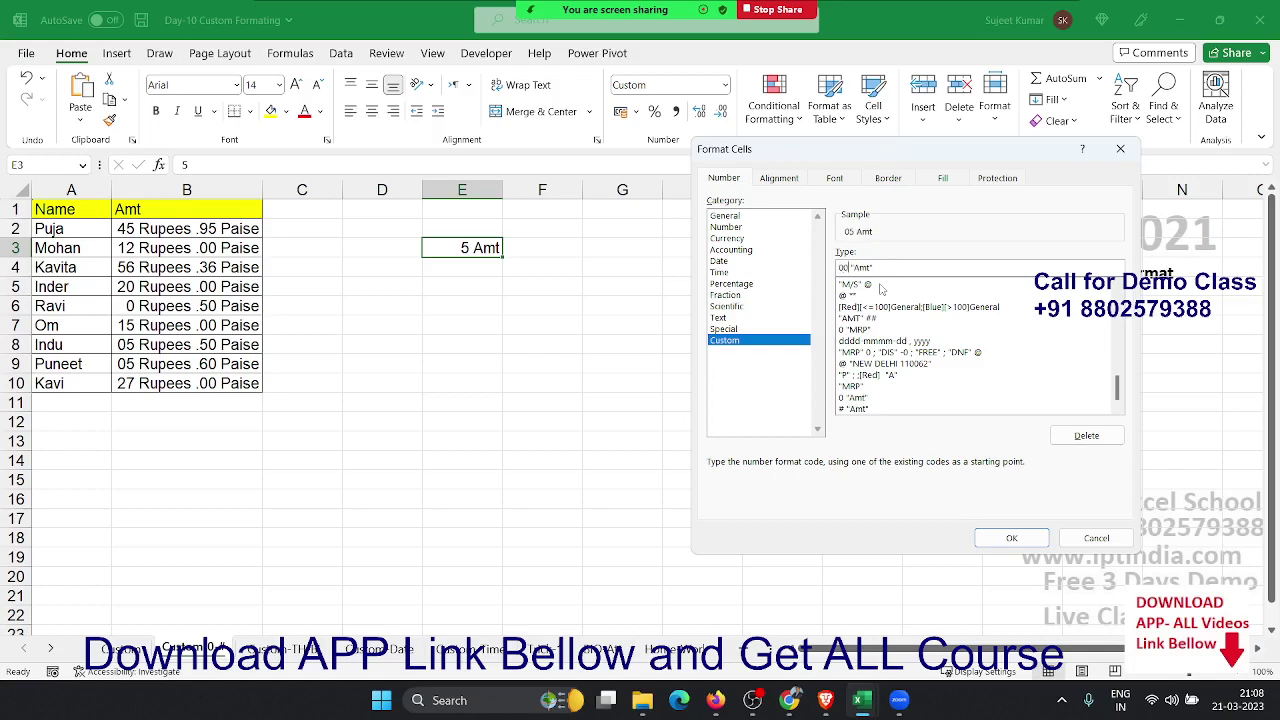
key(Return)
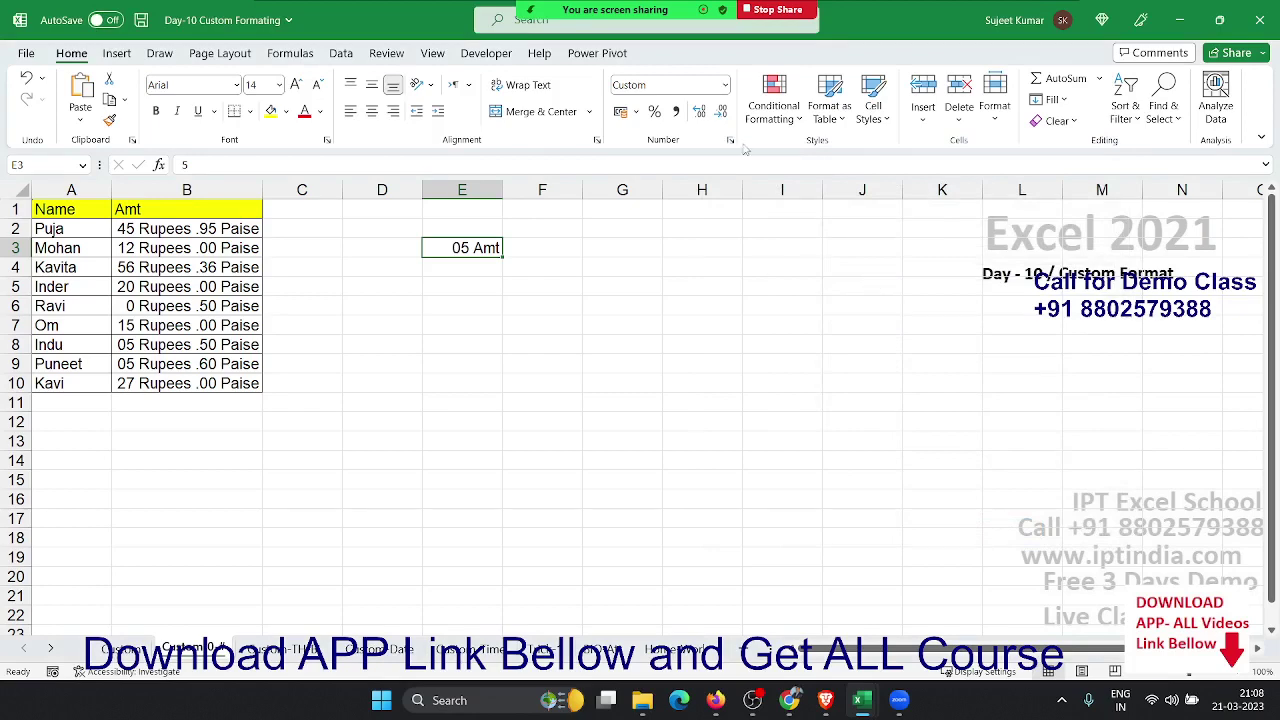
Switch E3's format code to ## "Amt" so it shows 5 Amt
click(730, 140)
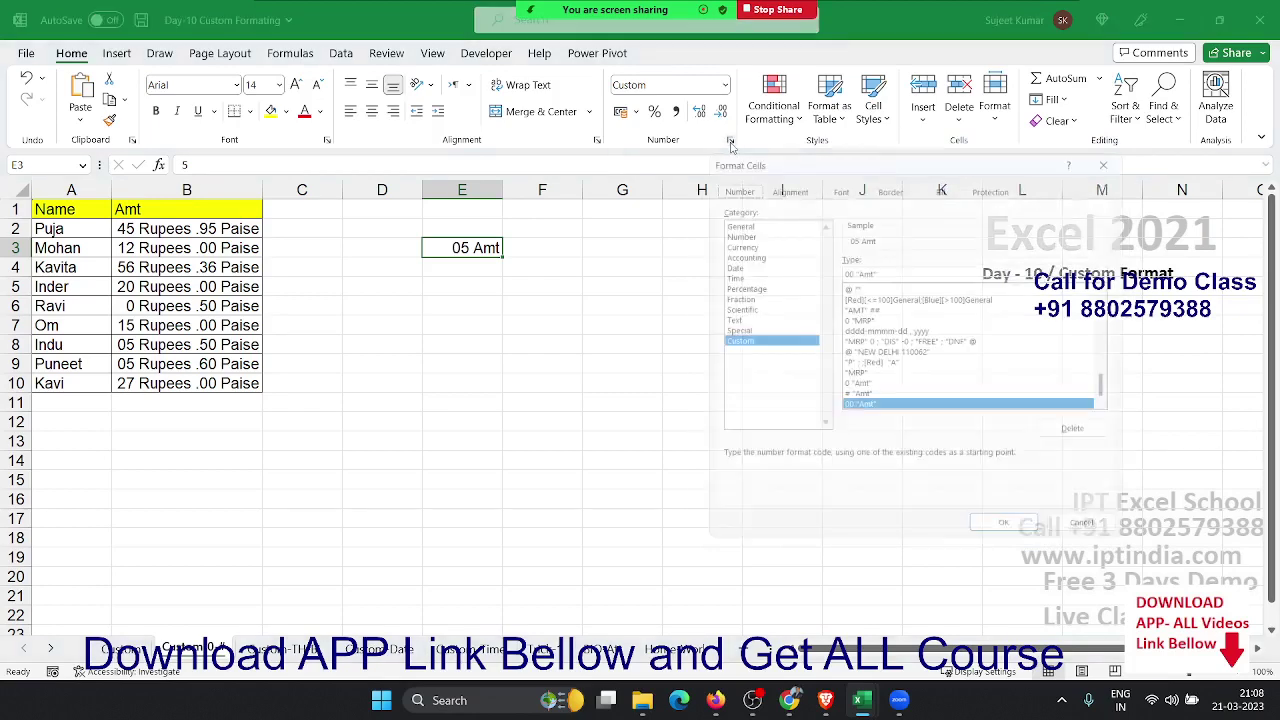
drag(851, 267, 839, 267)
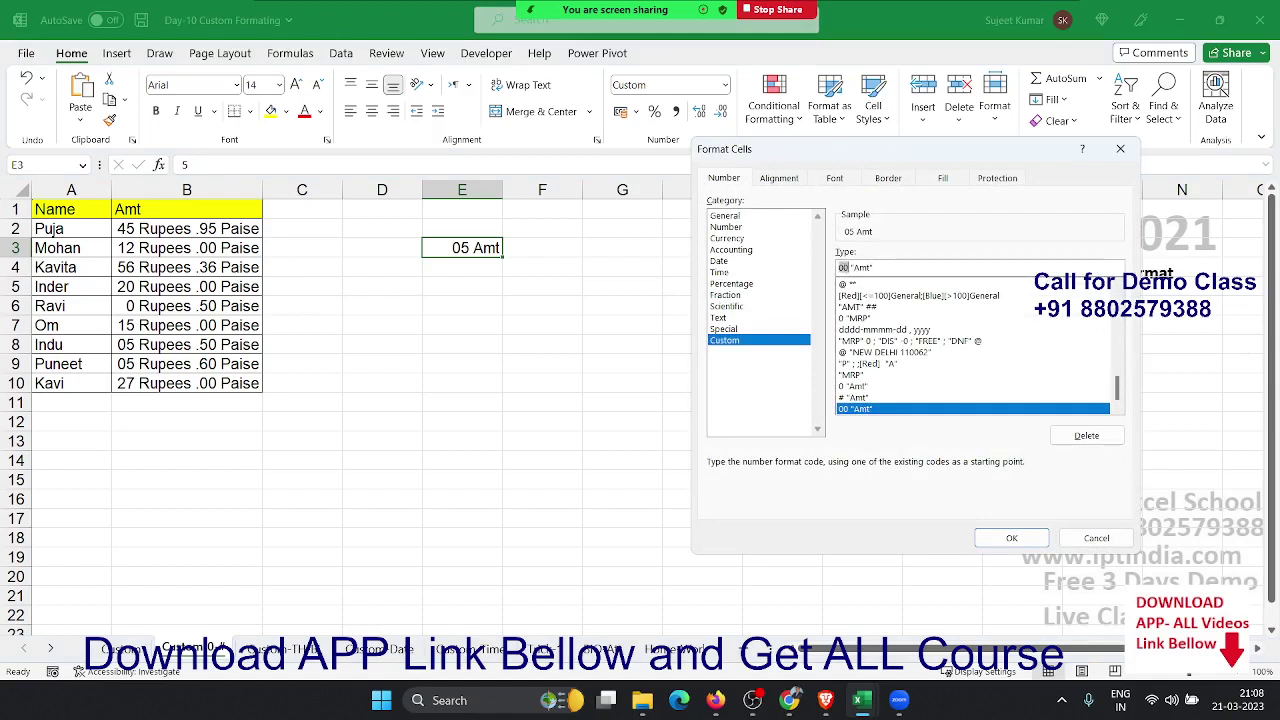
text(##)
key(Return)
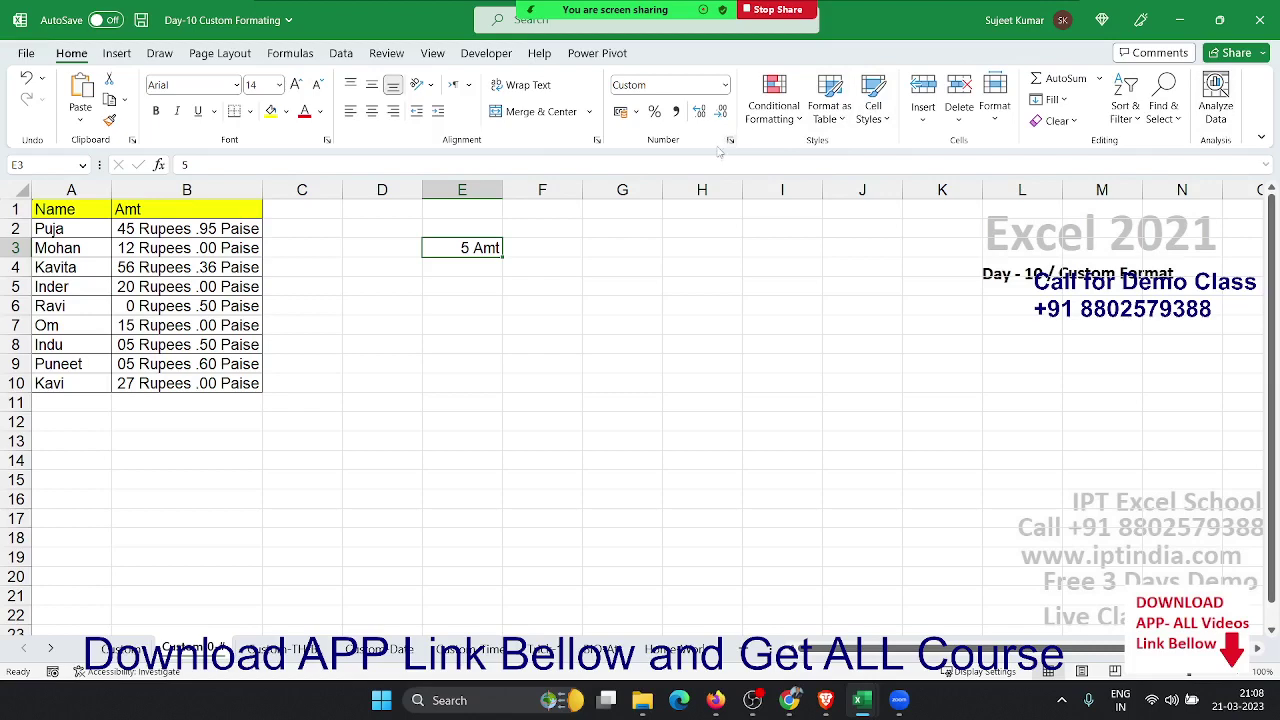
click(729, 141)
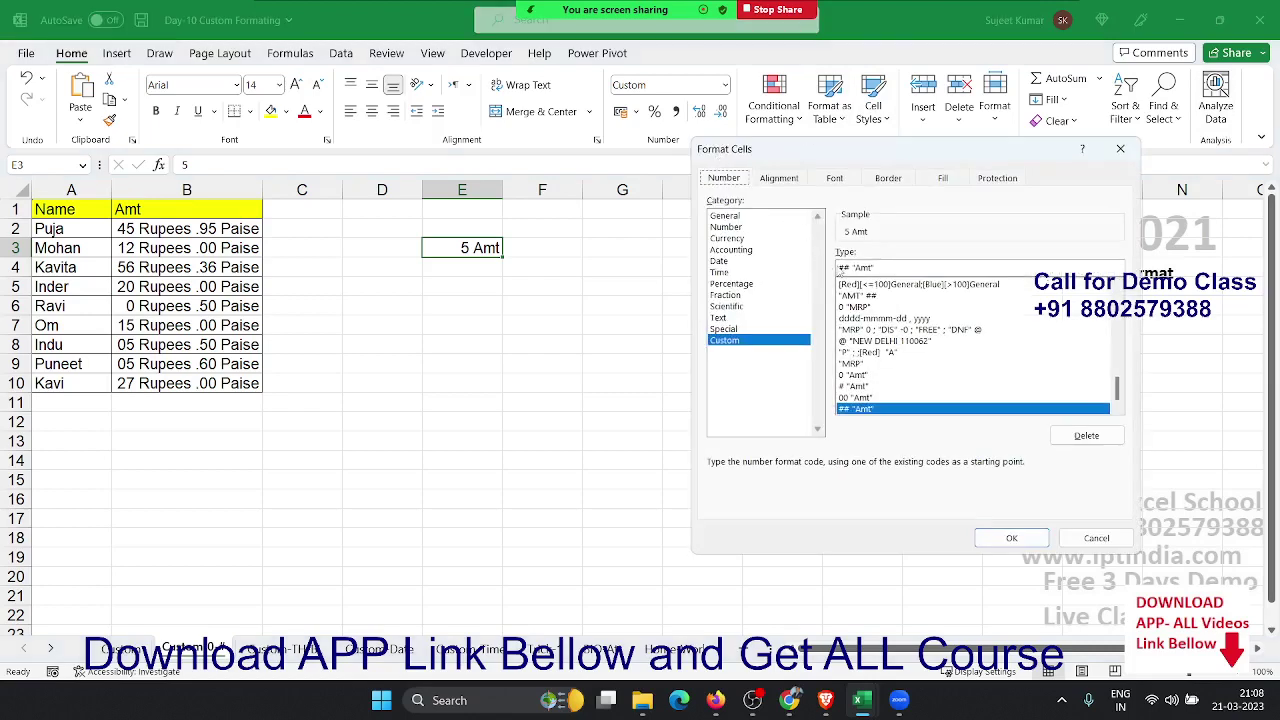
double_click(843, 268)
key(Escape)
click(165, 228)
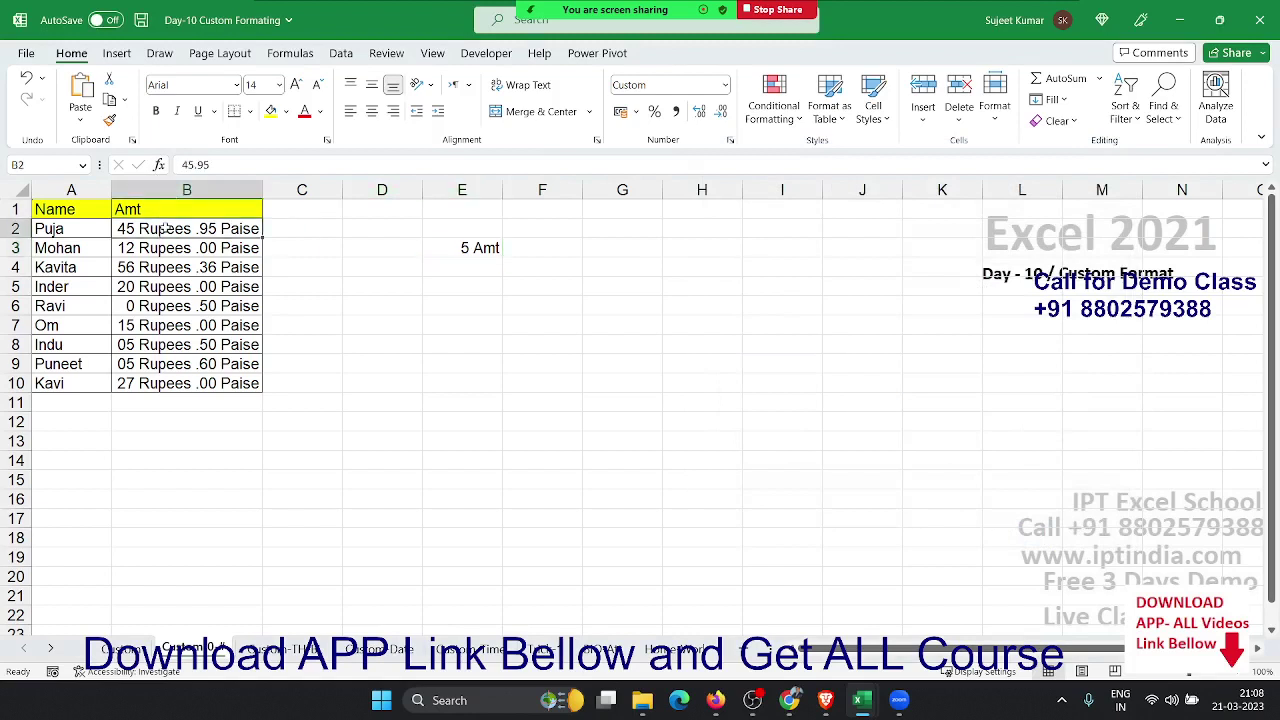
Clear B2:B10's format and apply the custom code 0# "Rupees" .00 "Paise"
key(ctrl+shift+Down)
key(ctrl+shift+asciitilde)
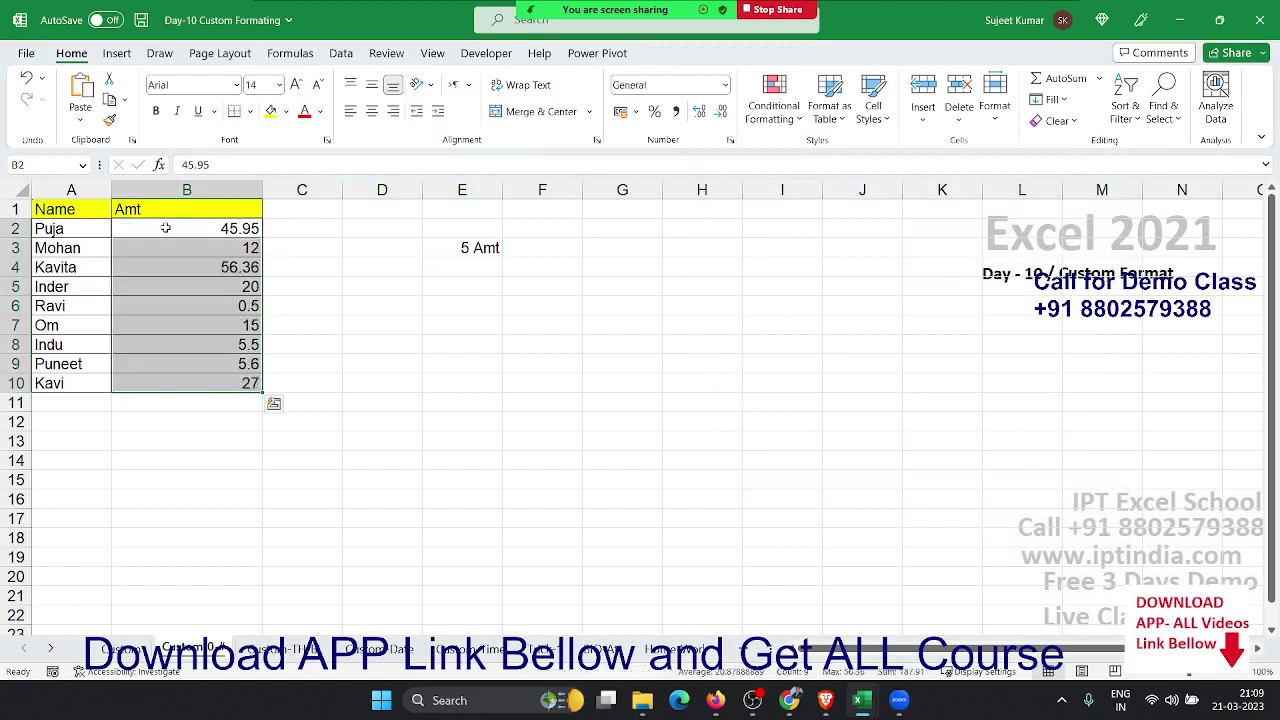
click(731, 140)
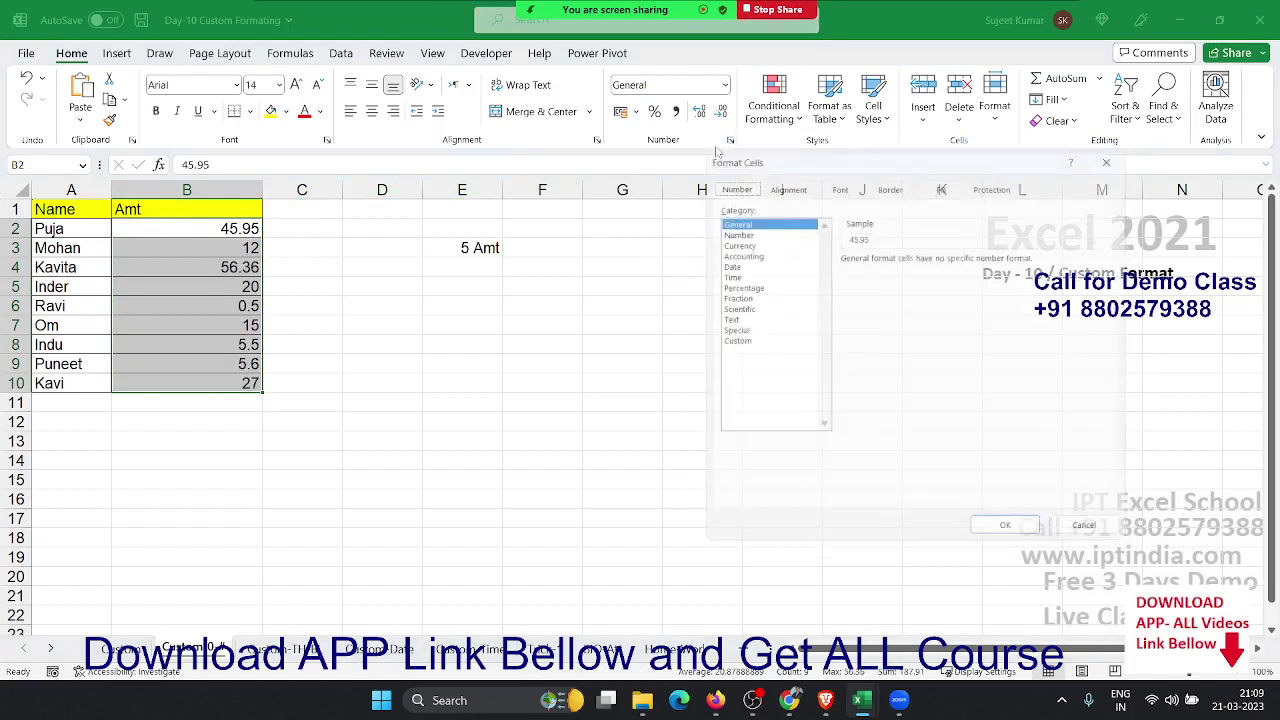
click(738, 343)
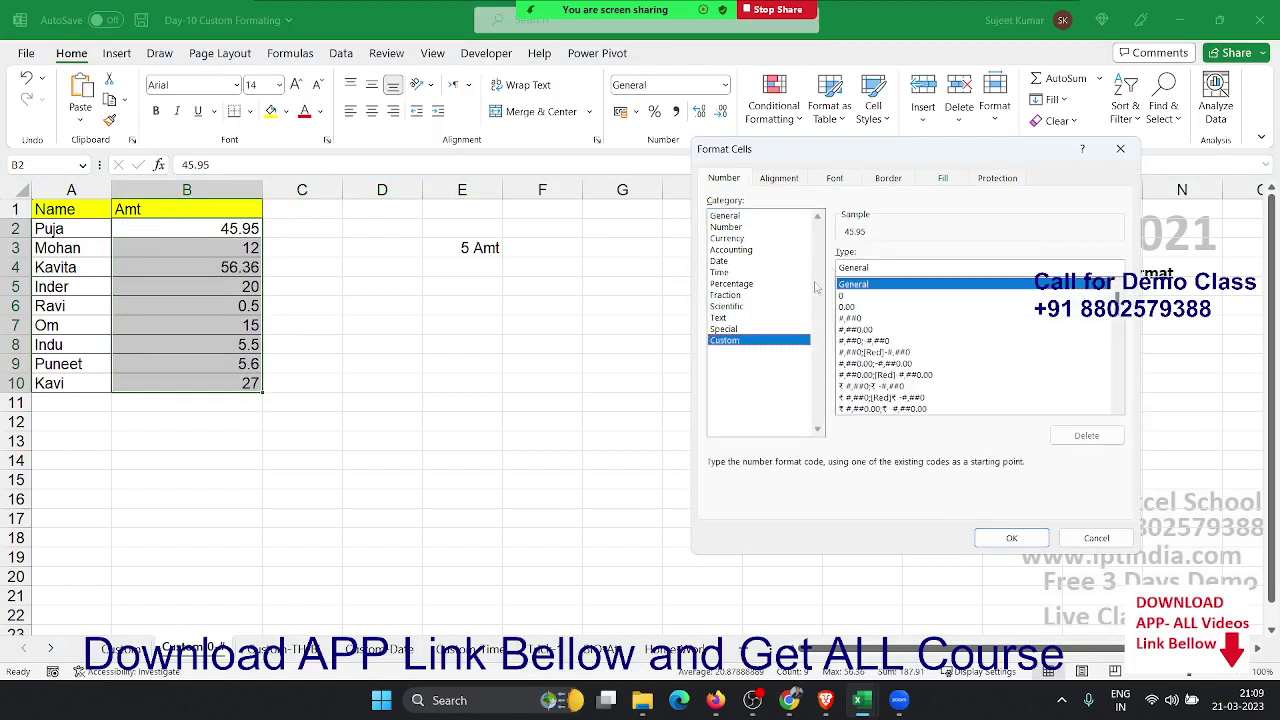
text(0)
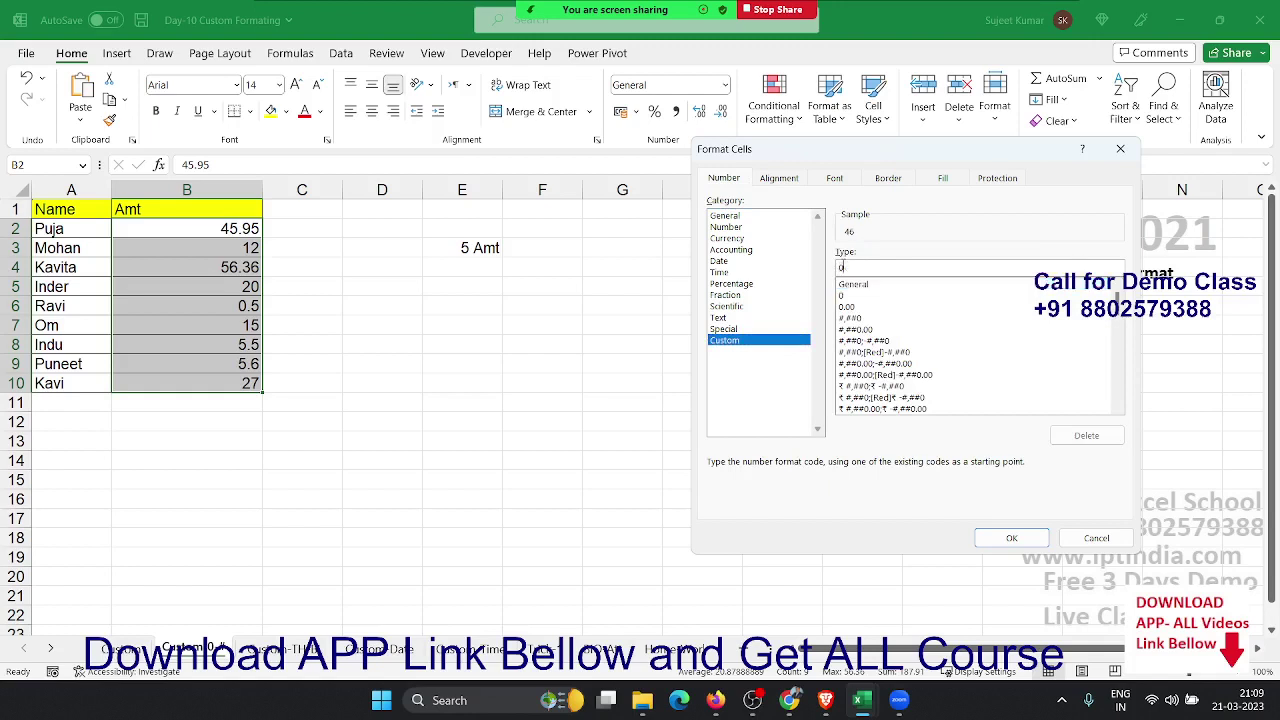
text(# )
text(")
text(Rup)
text(ees" )
text(.00 ")
text(P)
text(aise)
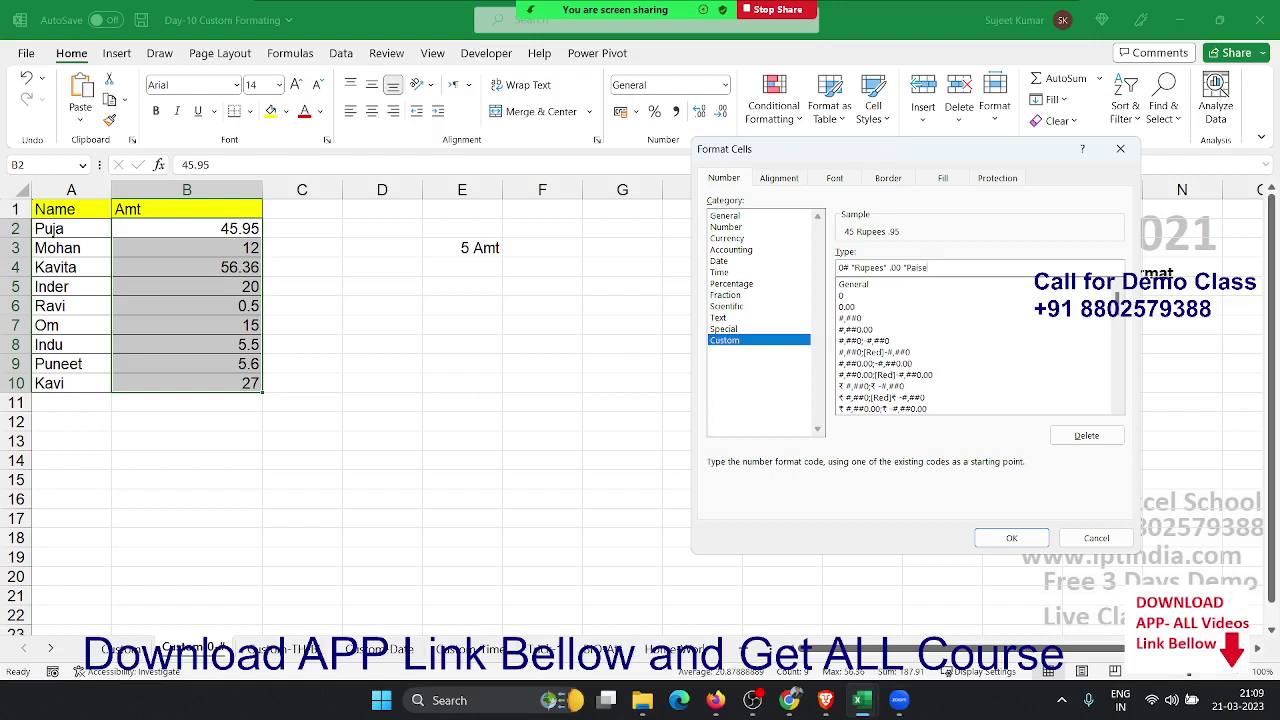
text(")
key(Return)
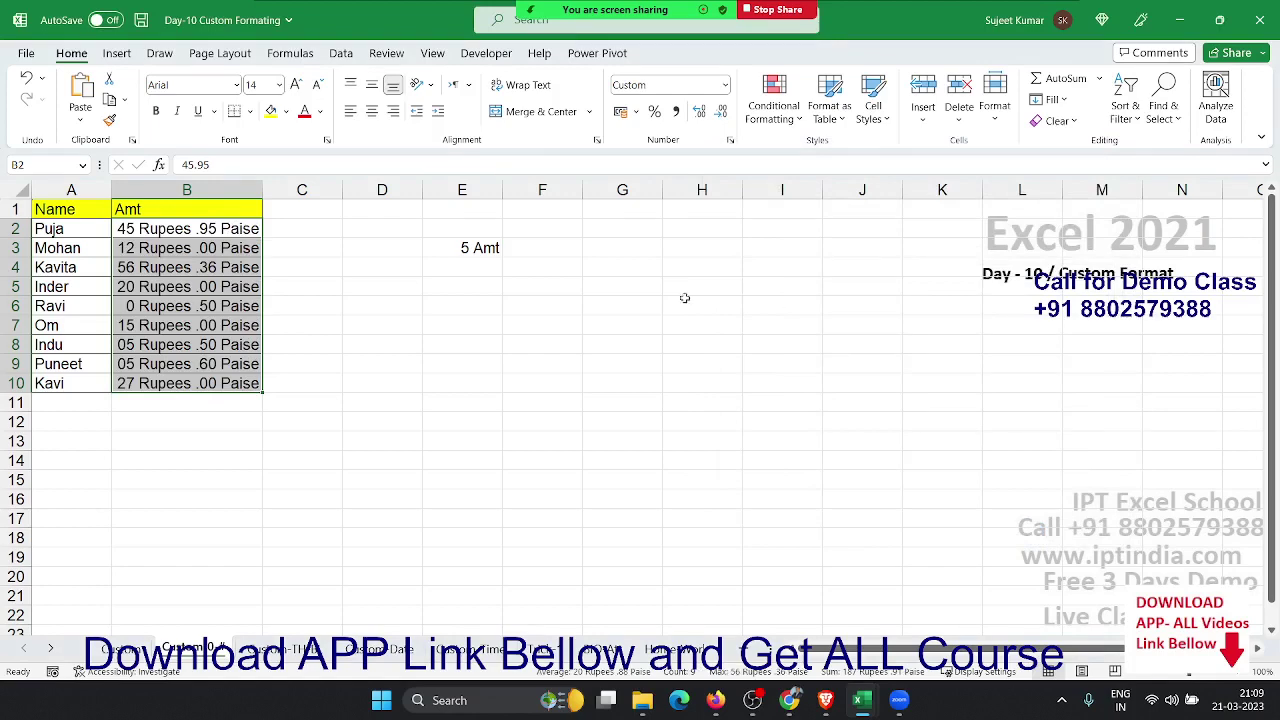
Change the Amt format code's leading 0# to 0, then check the amount in B6
click(732, 141)
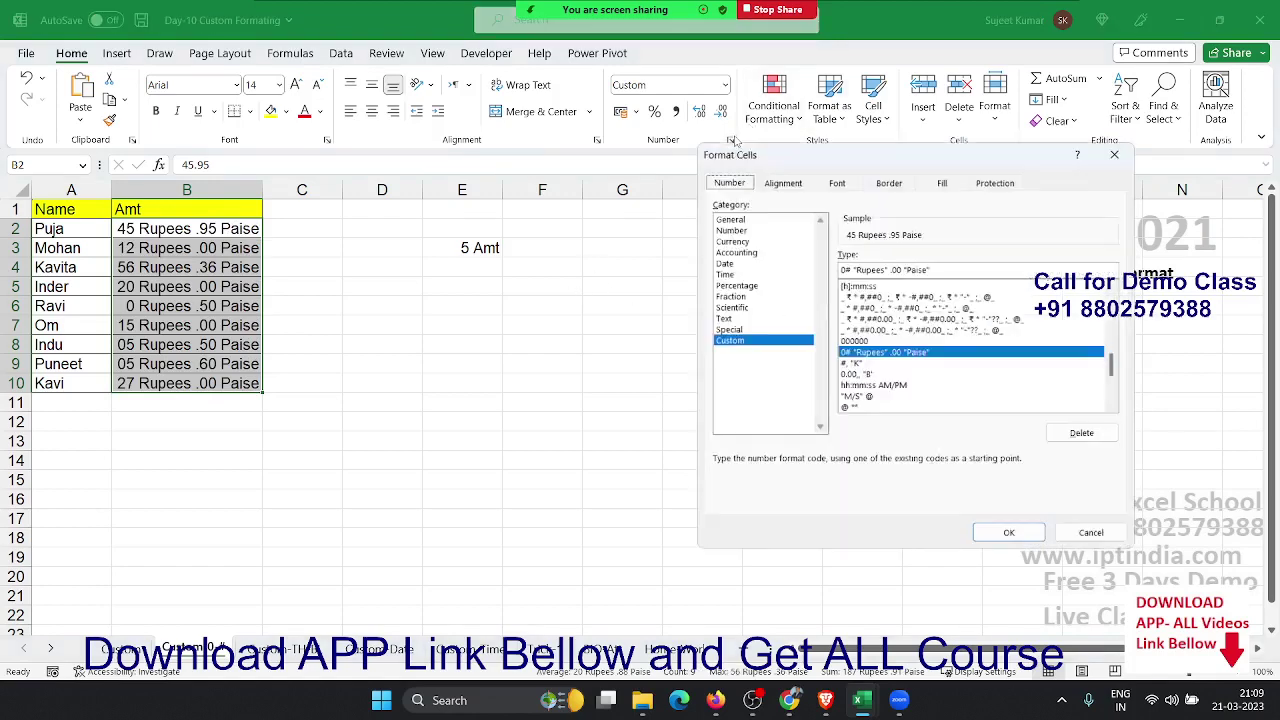
click(846, 267)
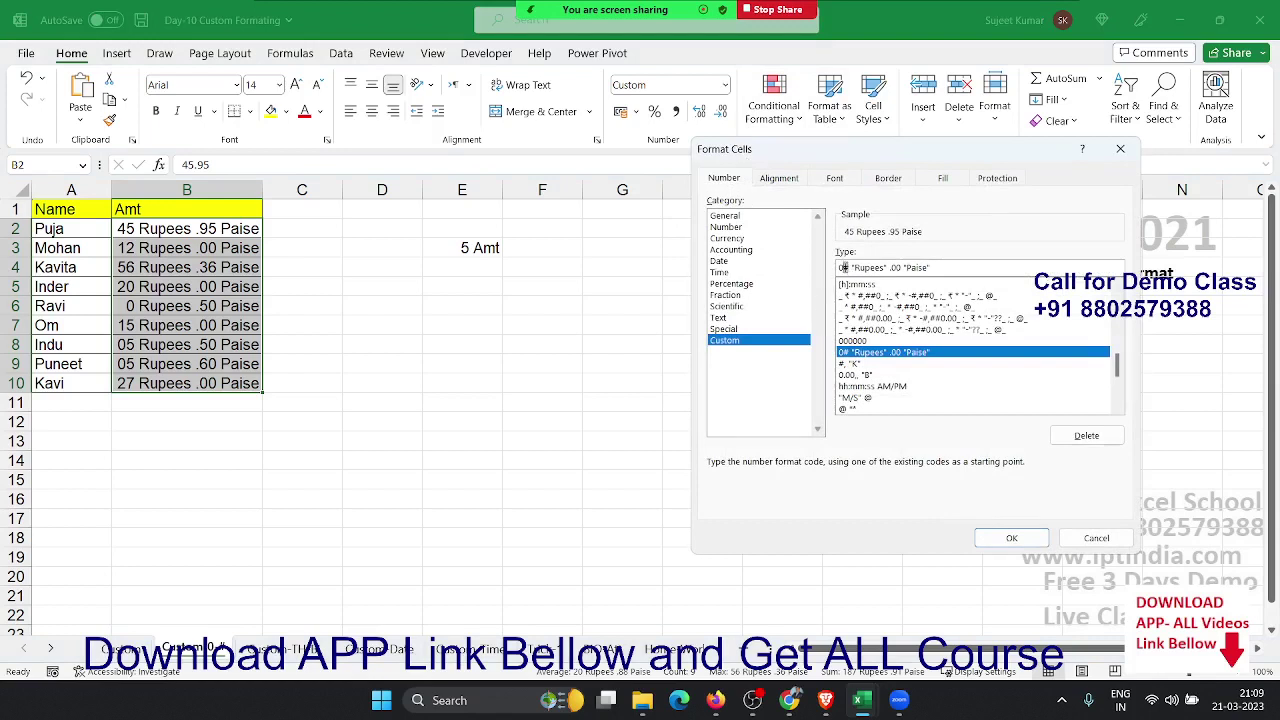
double_click(843, 267)
text(0)
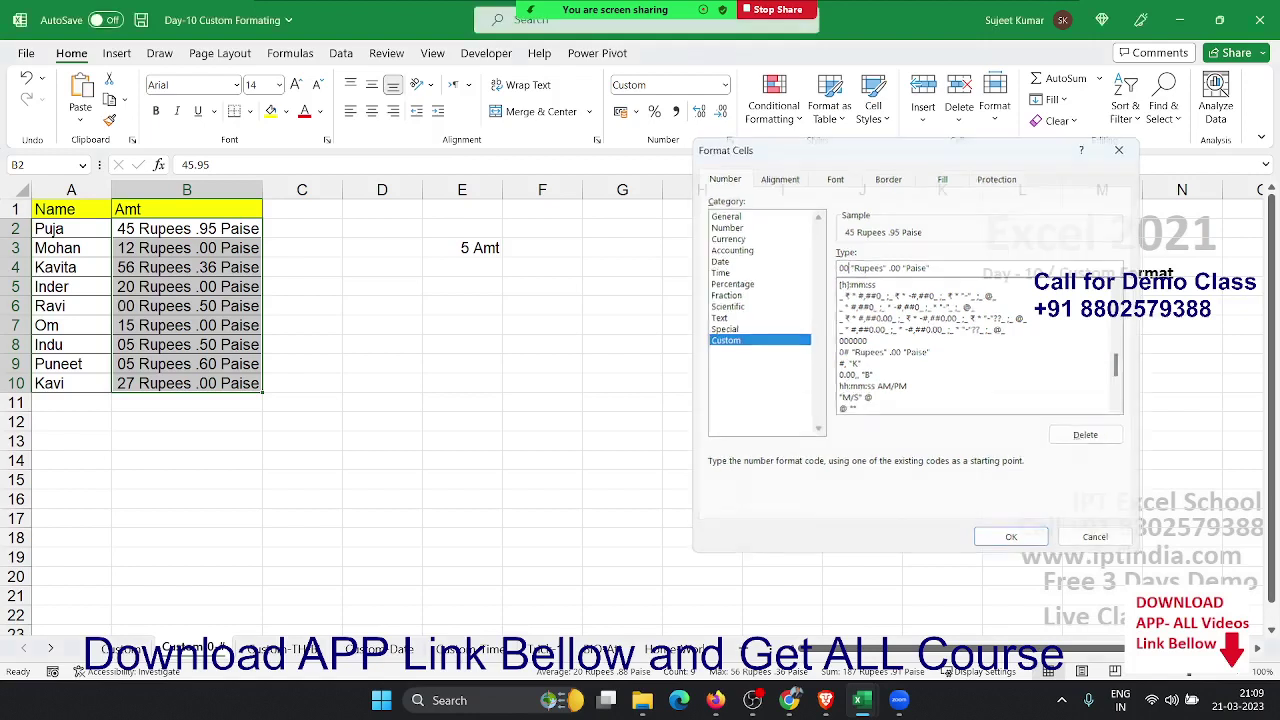
key(Return)
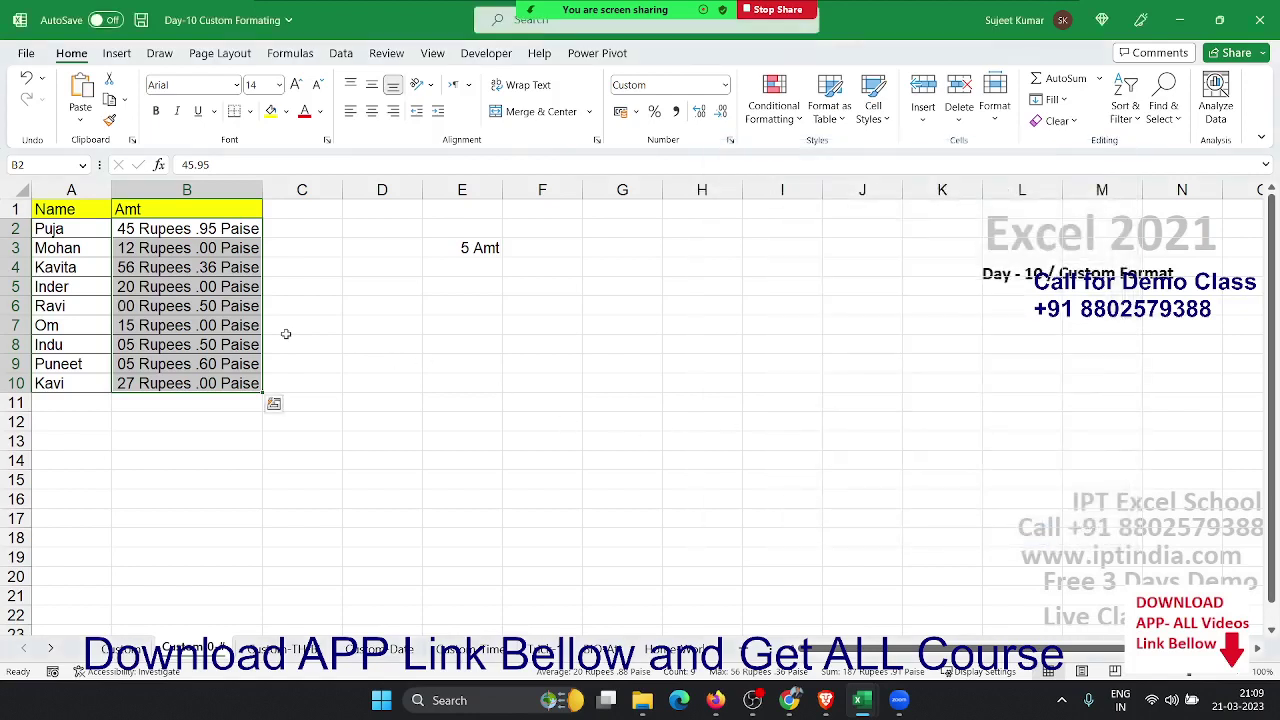
click(235, 304)
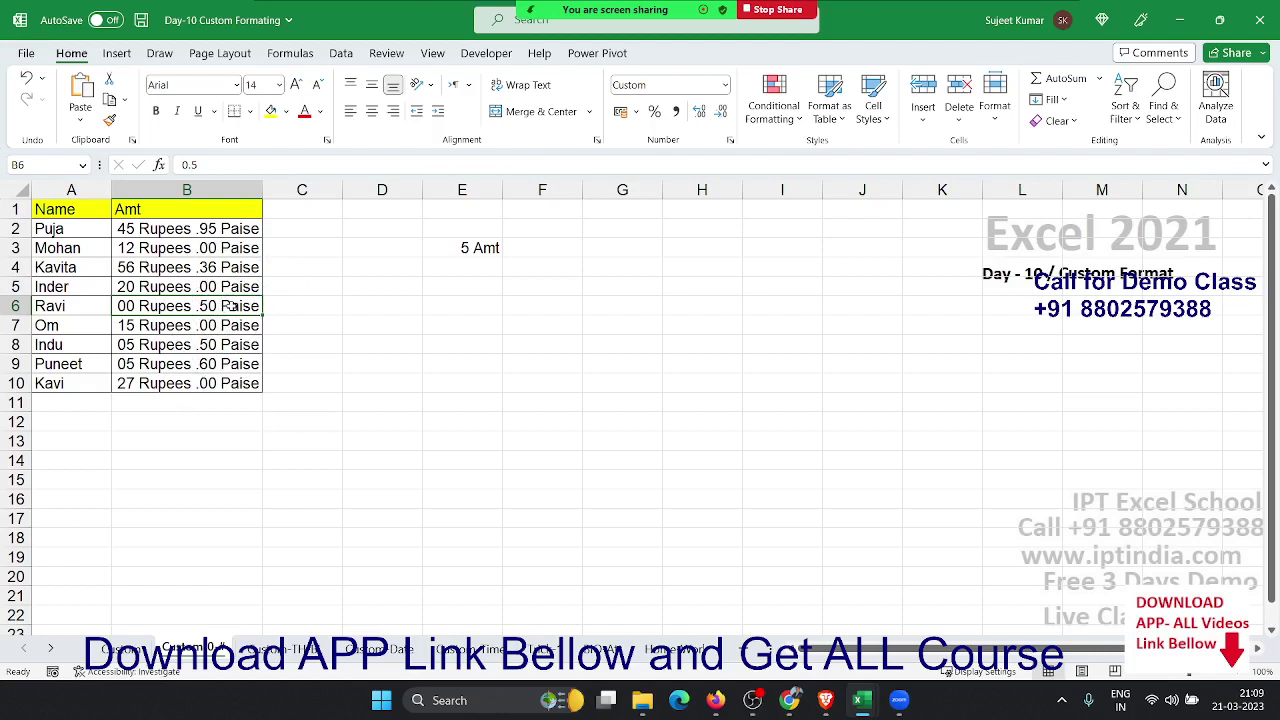
Apply the ## "Rupees" .00 "Paise" format to B2:B10
click(256, 230)
key(ctrl+shift+Down)
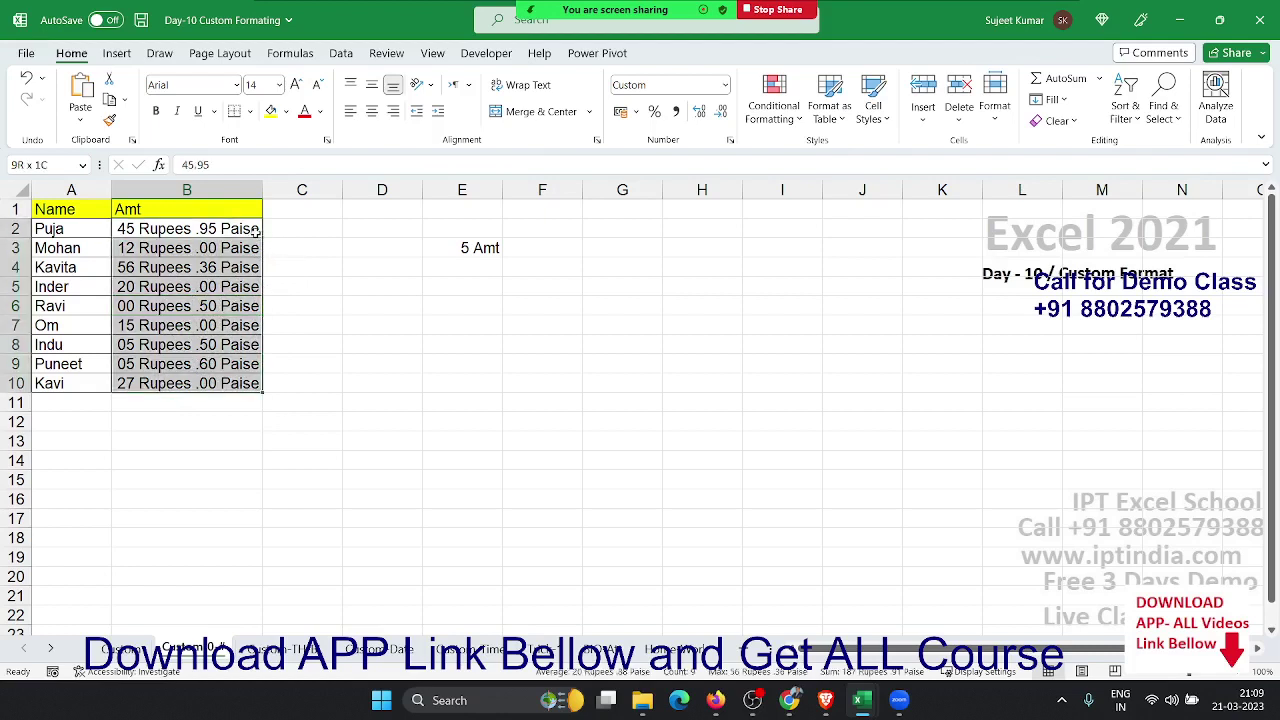
click(730, 140)
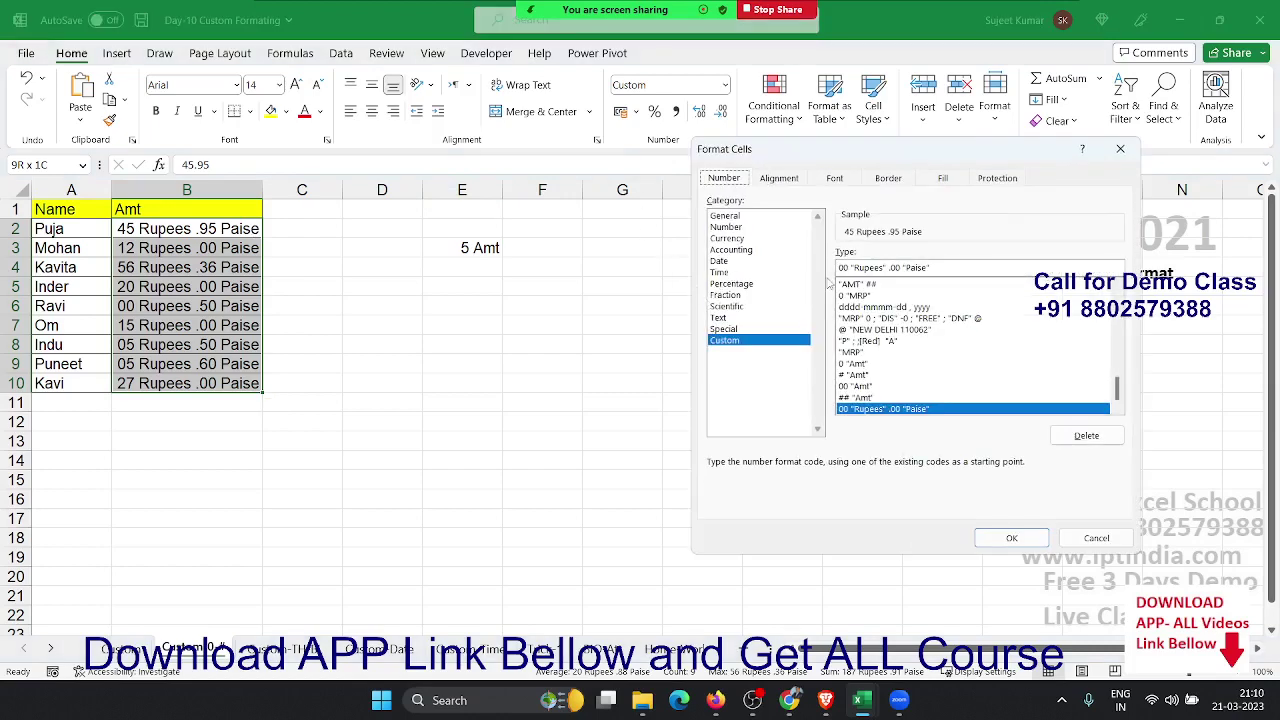
click(843, 267)
text(##)
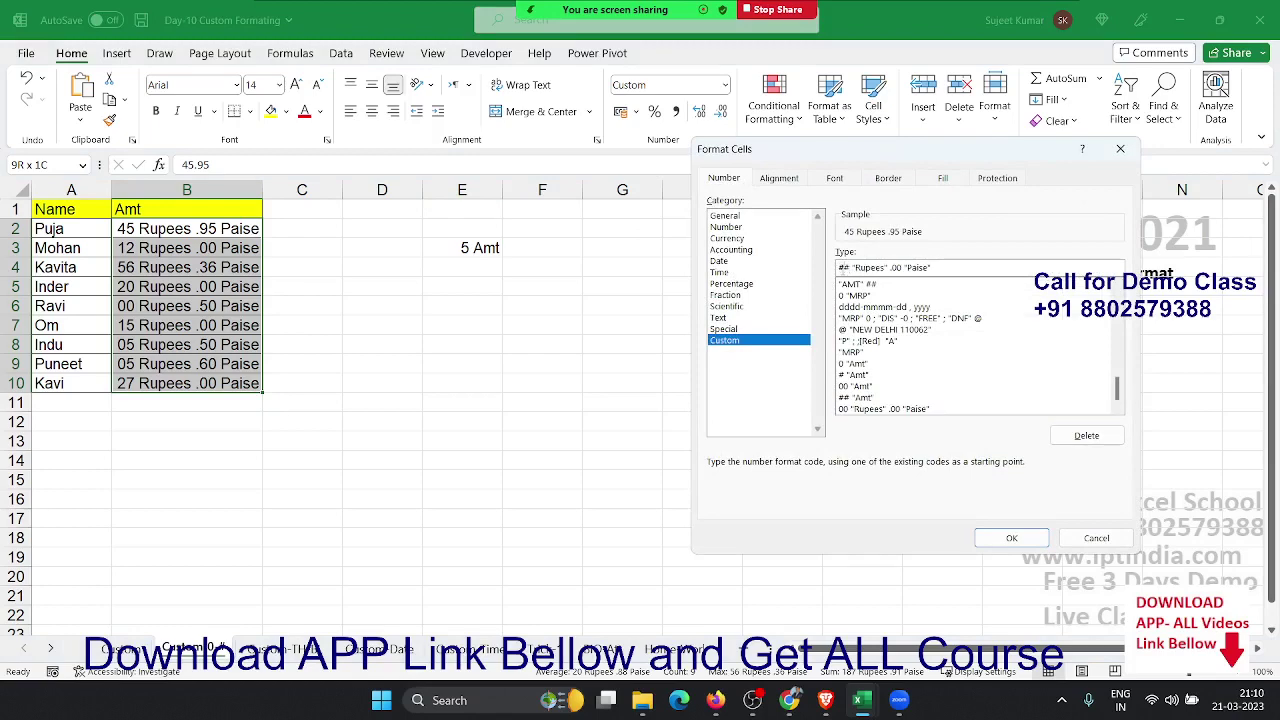
key(Return)
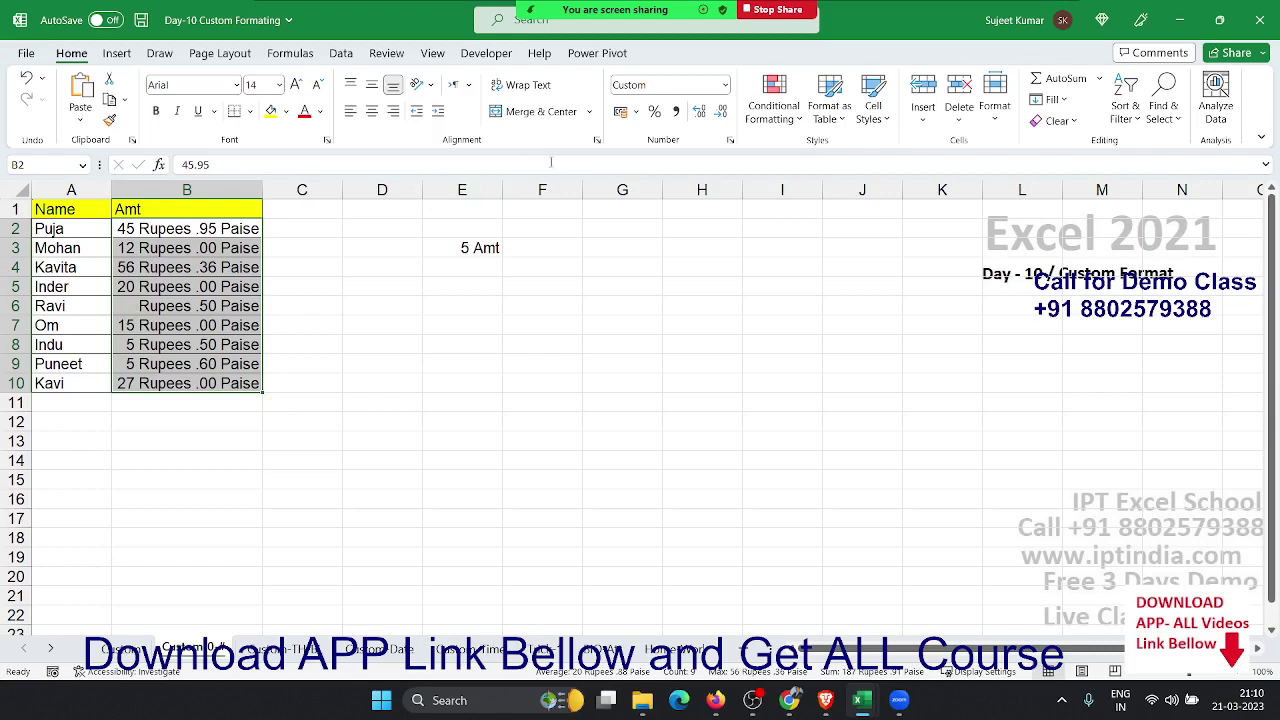
Switch the code to 0# "Rupees" .00 "Paise" so B6 reads 0 Rupees .50 Paise
click(730, 140)
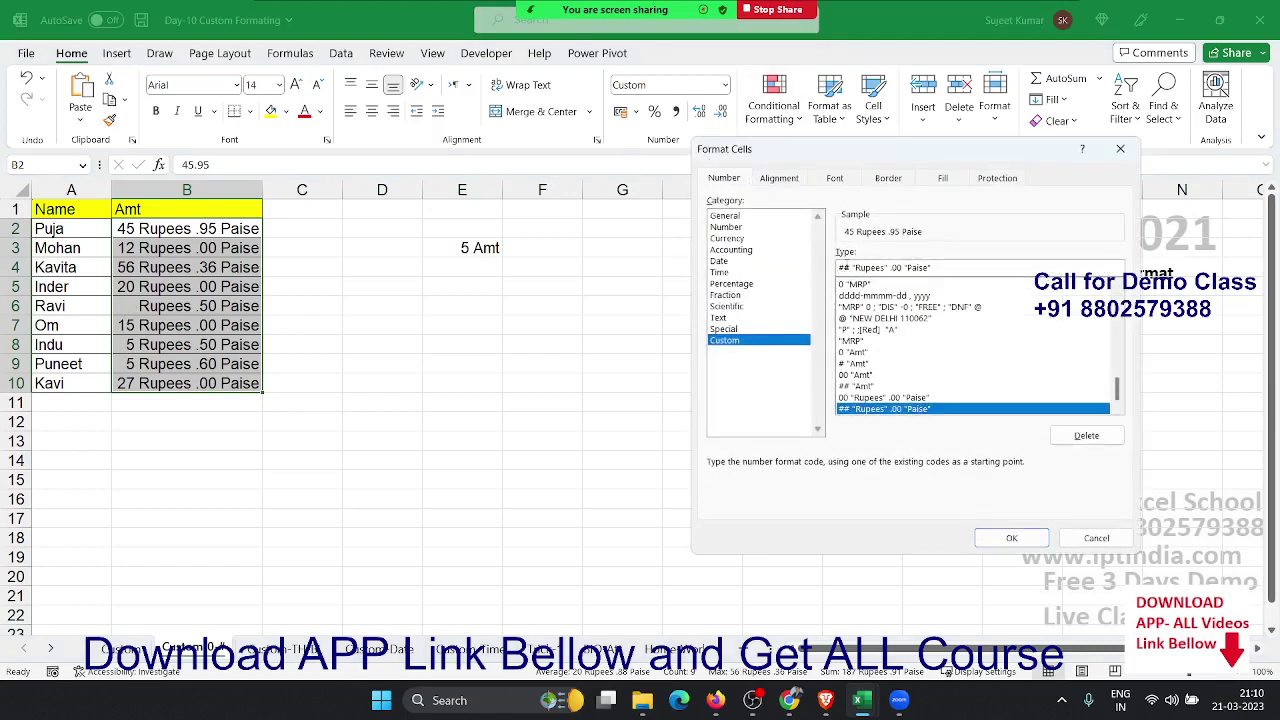
click(845, 267)
key(BackSpace)
text(0)
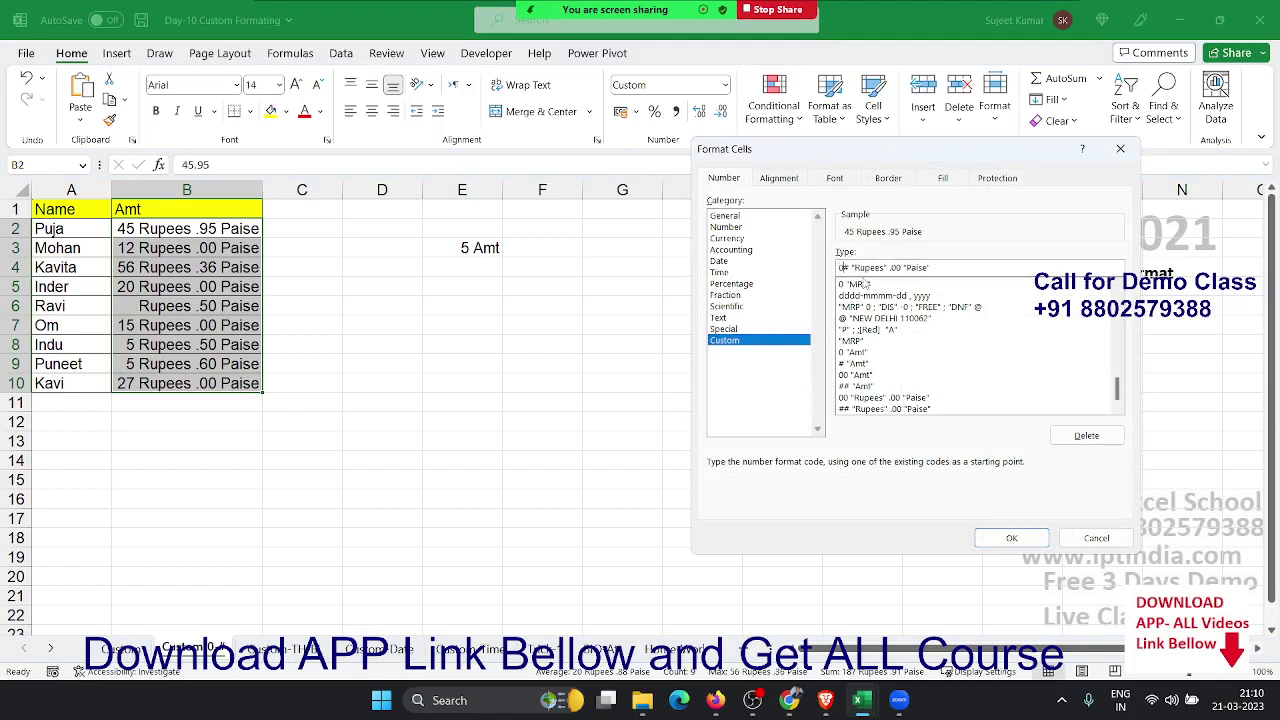
key(Return)
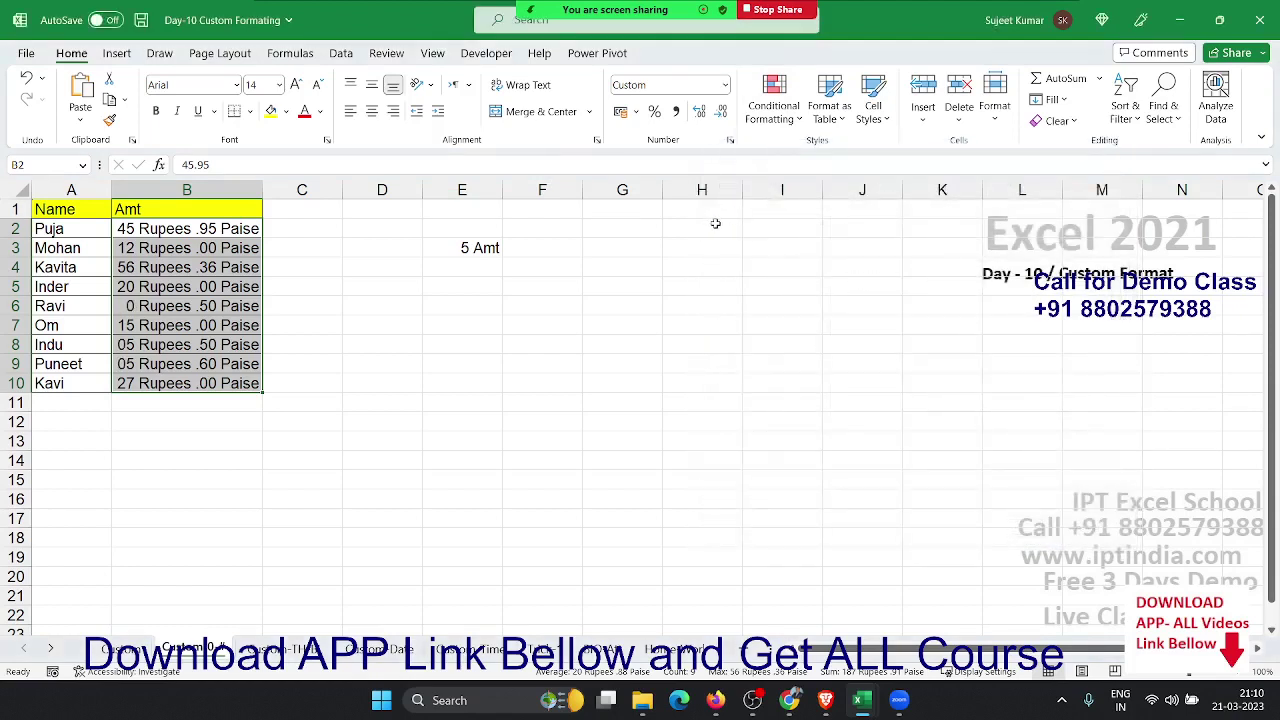
On the Custom-TH sheet, reset F5:H5 to the General number format
click(285, 649)
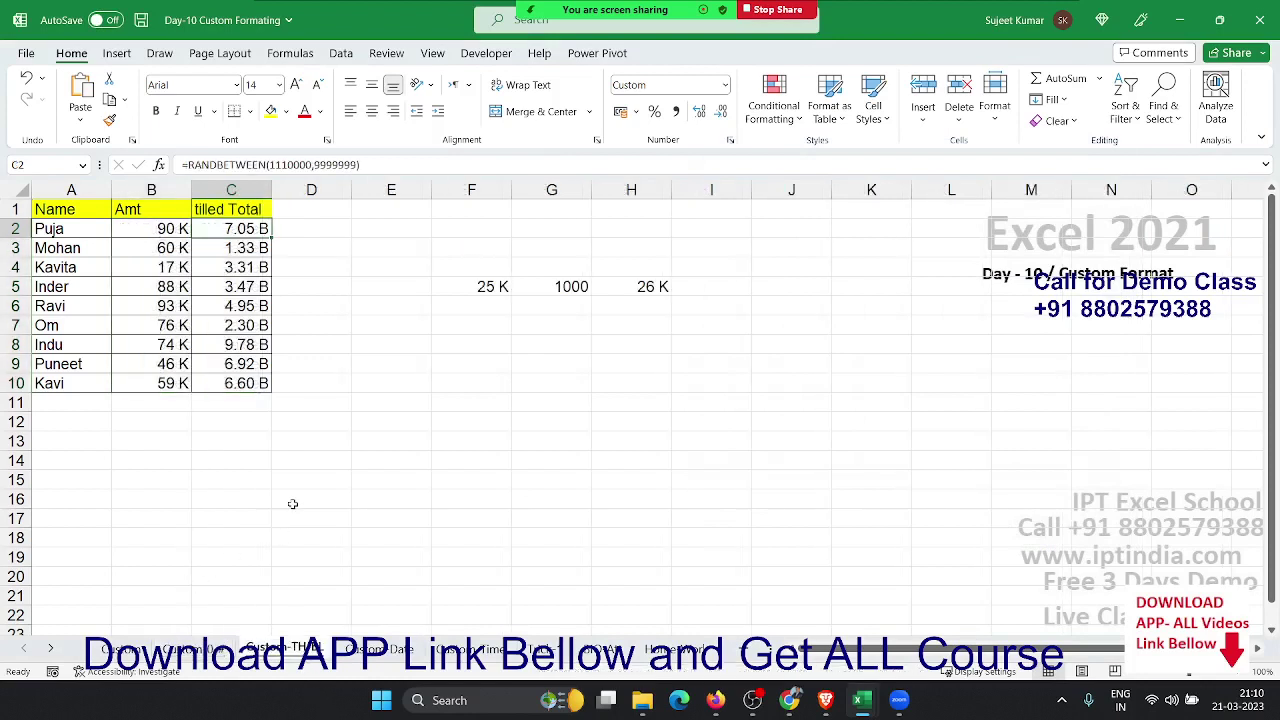
key(Left)
key(Up)
key(Right)
key(Right)
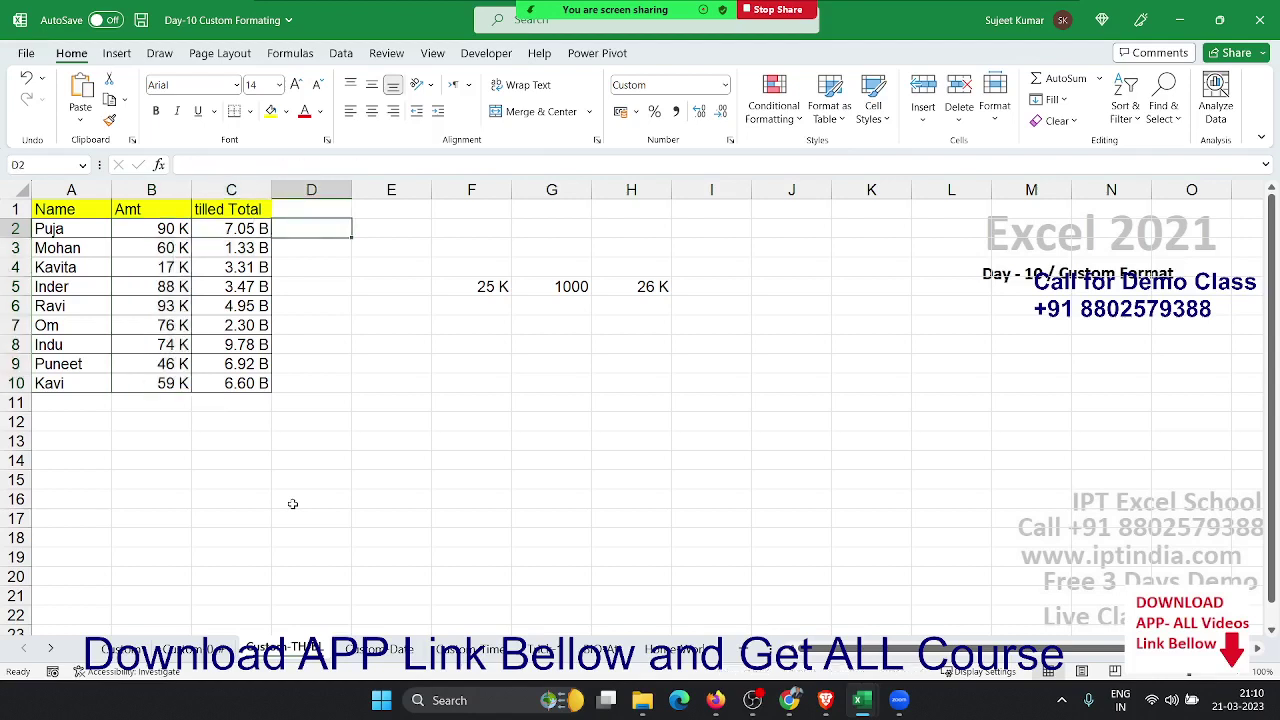
key(Right)
key(Right)
key(Down)
key(Down)
key(Down)
key(Down)
key(shift+Right)
key(shift+Right)
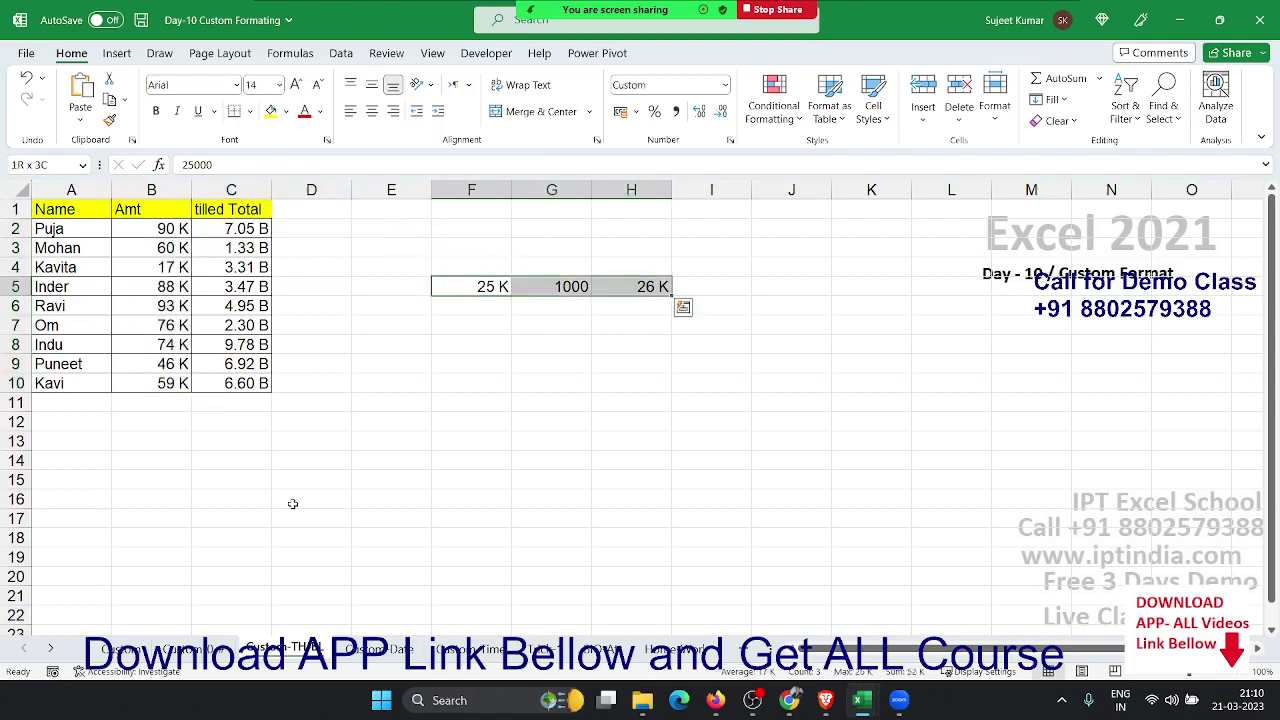
key(ctrl+shift+asciitilde)
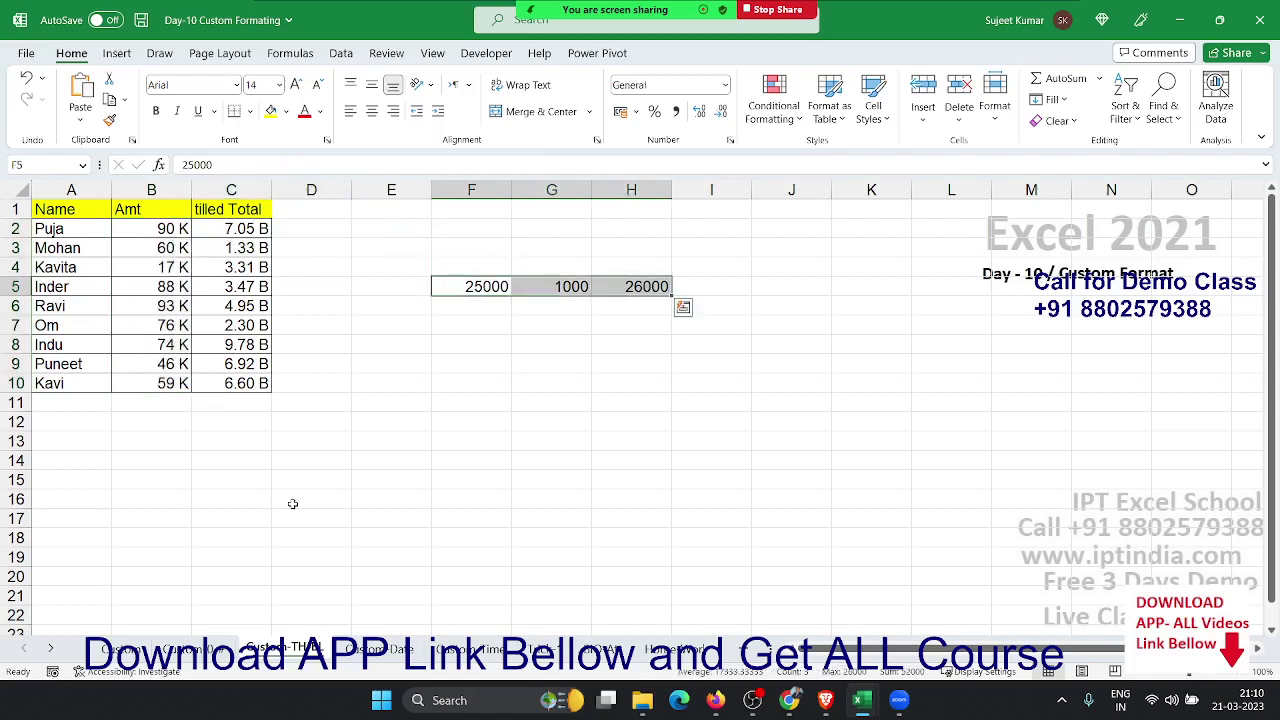
Clear G5 and H5, leaving plain 25000 in F5, and bring up F5's number format settings
key(shift+Left)
key(shift+Left)
key(Right)
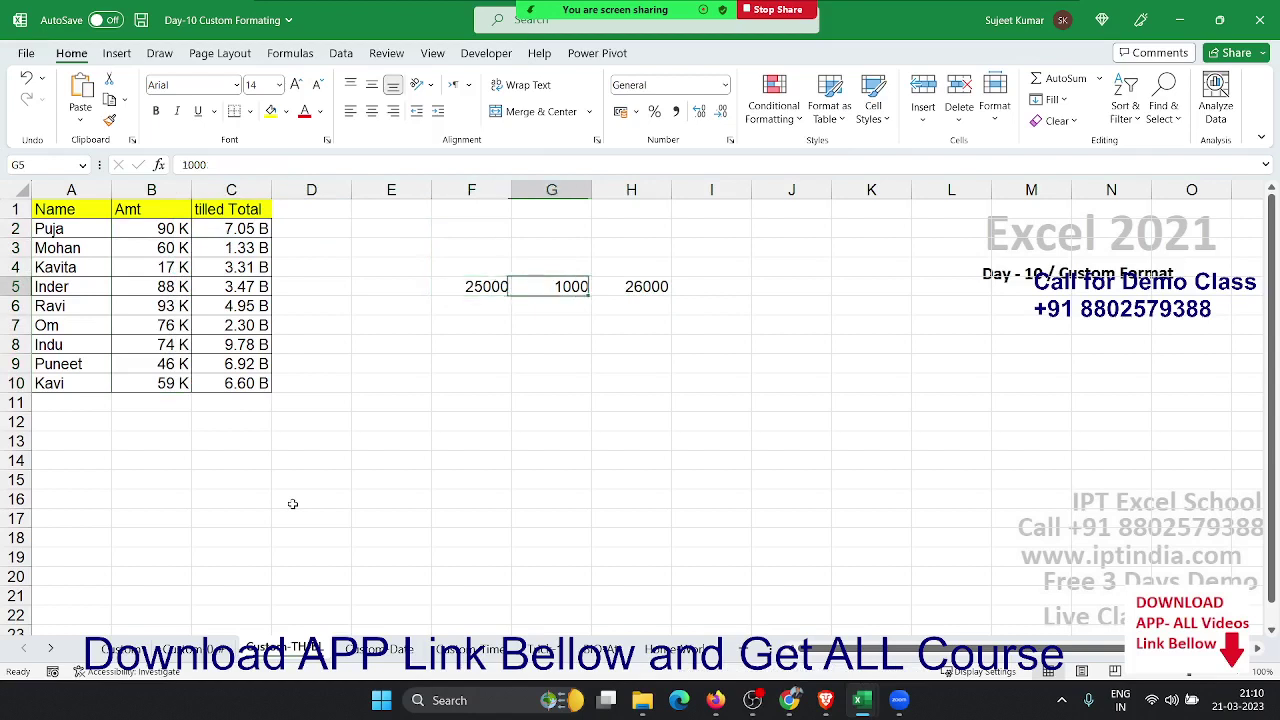
key(Right)
key(Delete)
key(Left)
key(Delete)
key(Left)
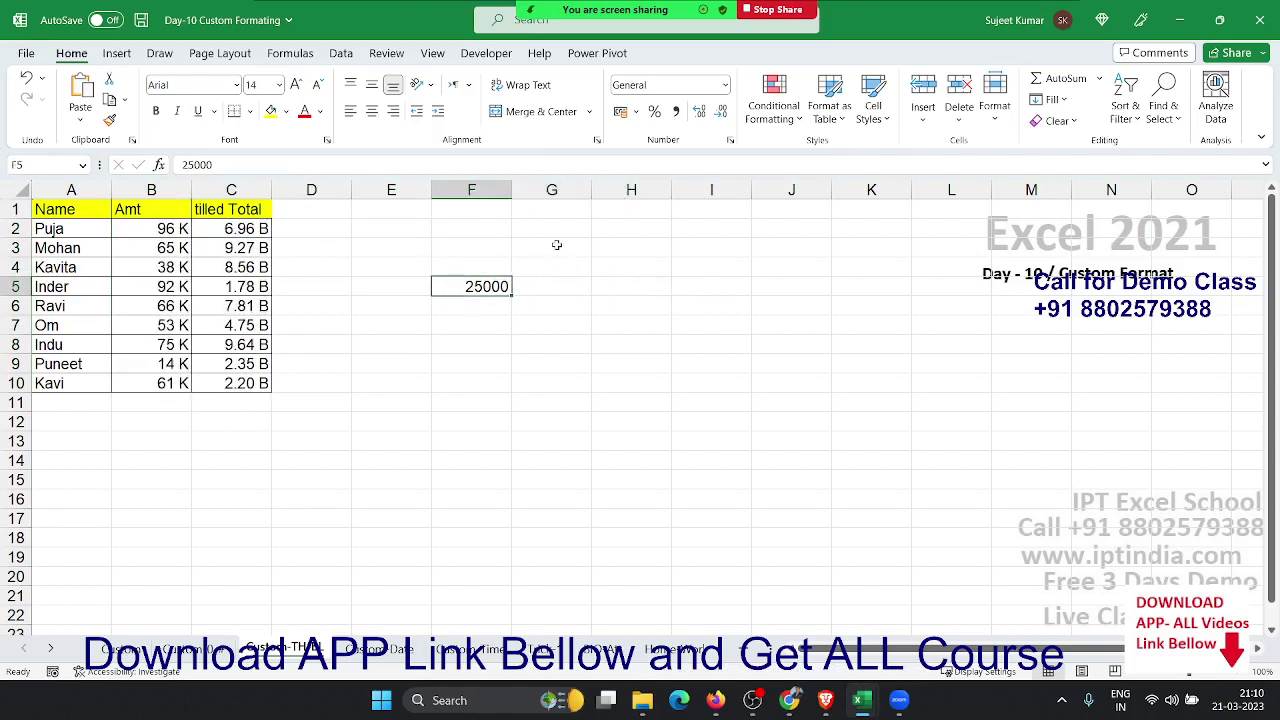
click(732, 141)
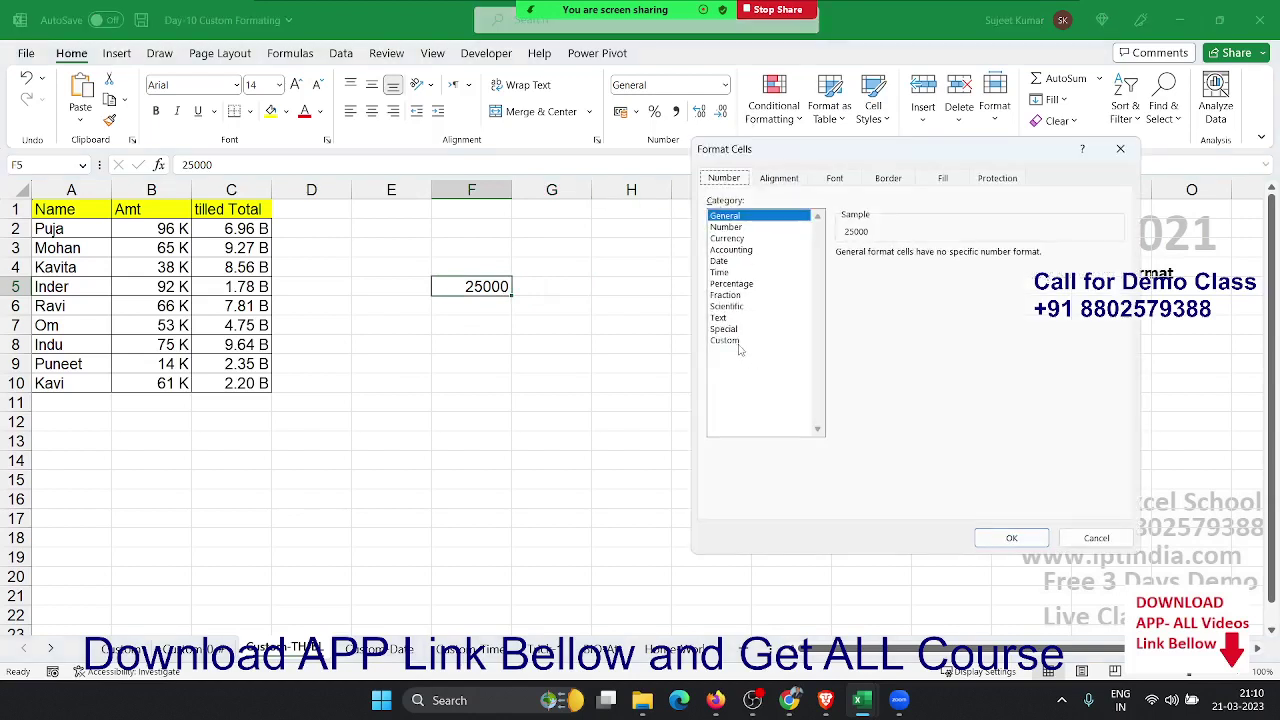
Replace General with the custom code #, "K" so F5 shows 25 K
click(745, 342)
double_click(853, 268)
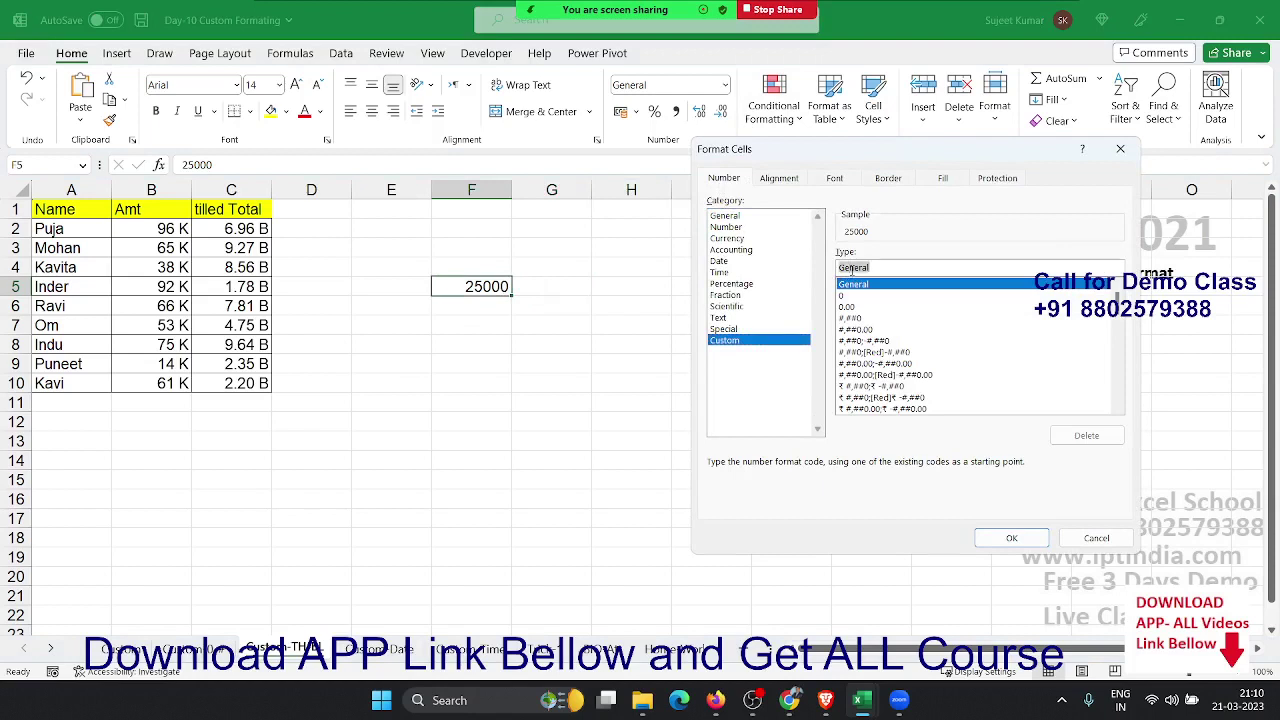
text(#)
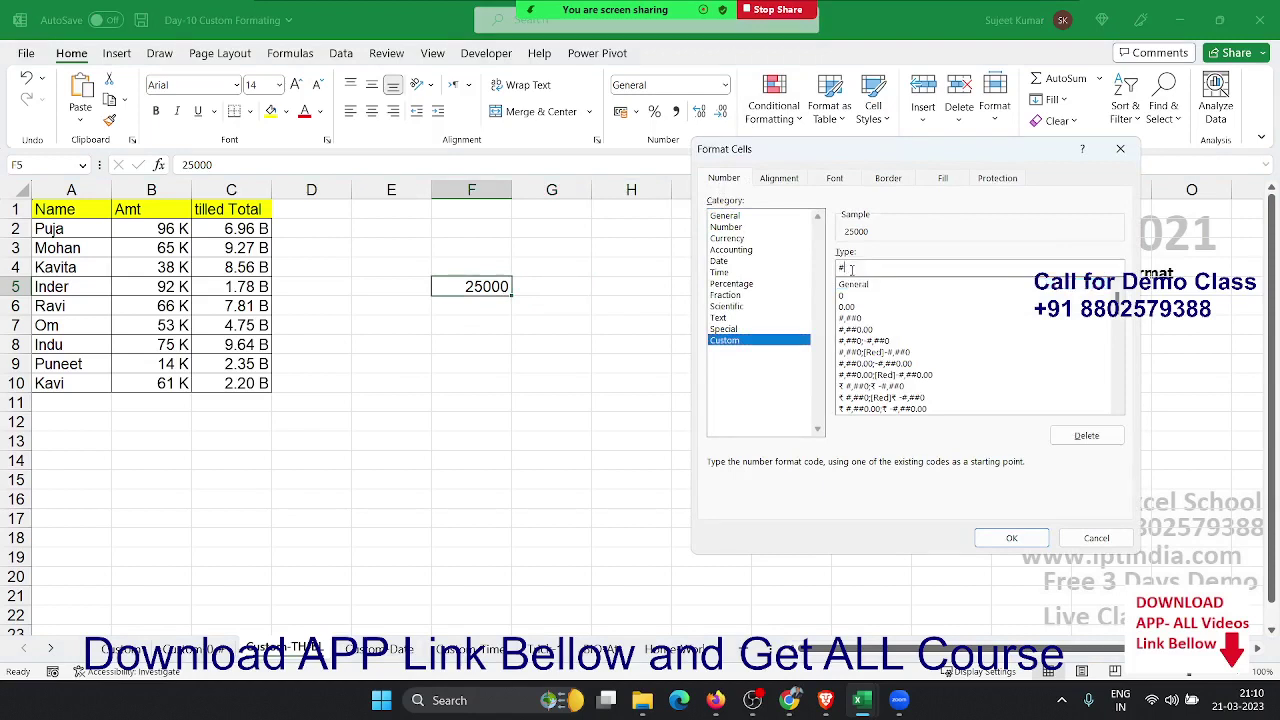
text(, )
text(")
text(K")
key(Return)
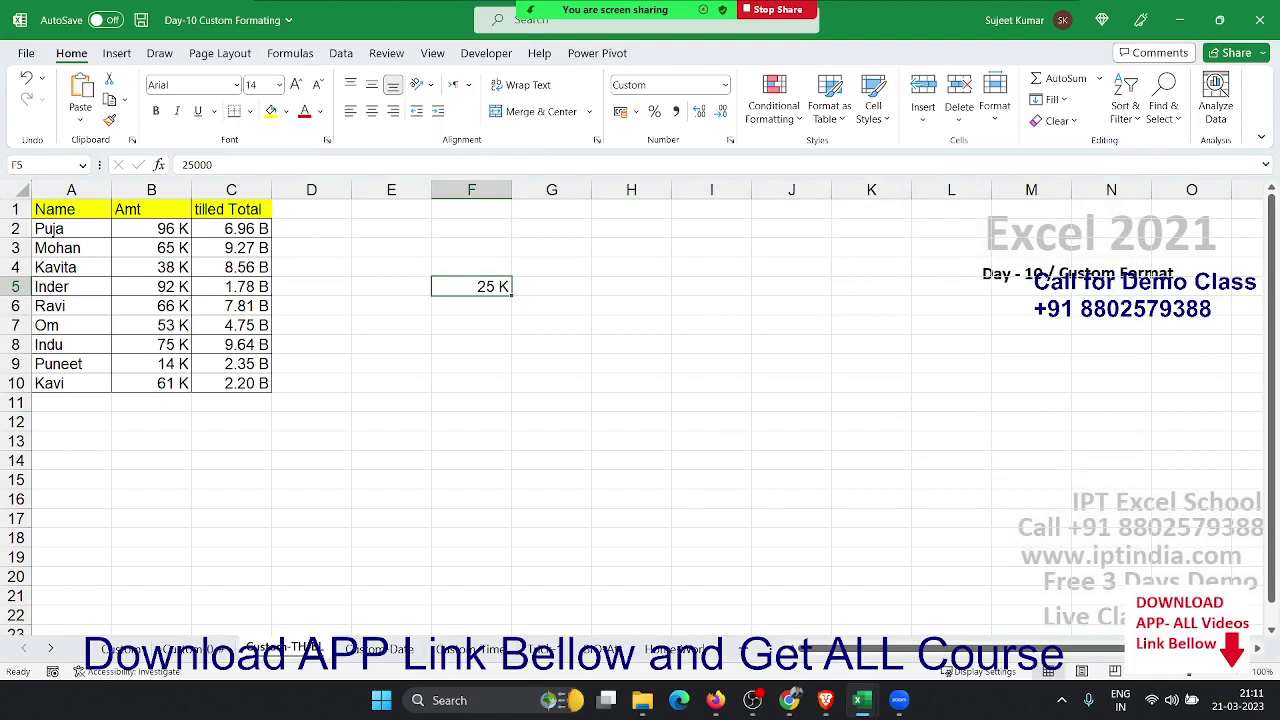
key(alt+Tab)
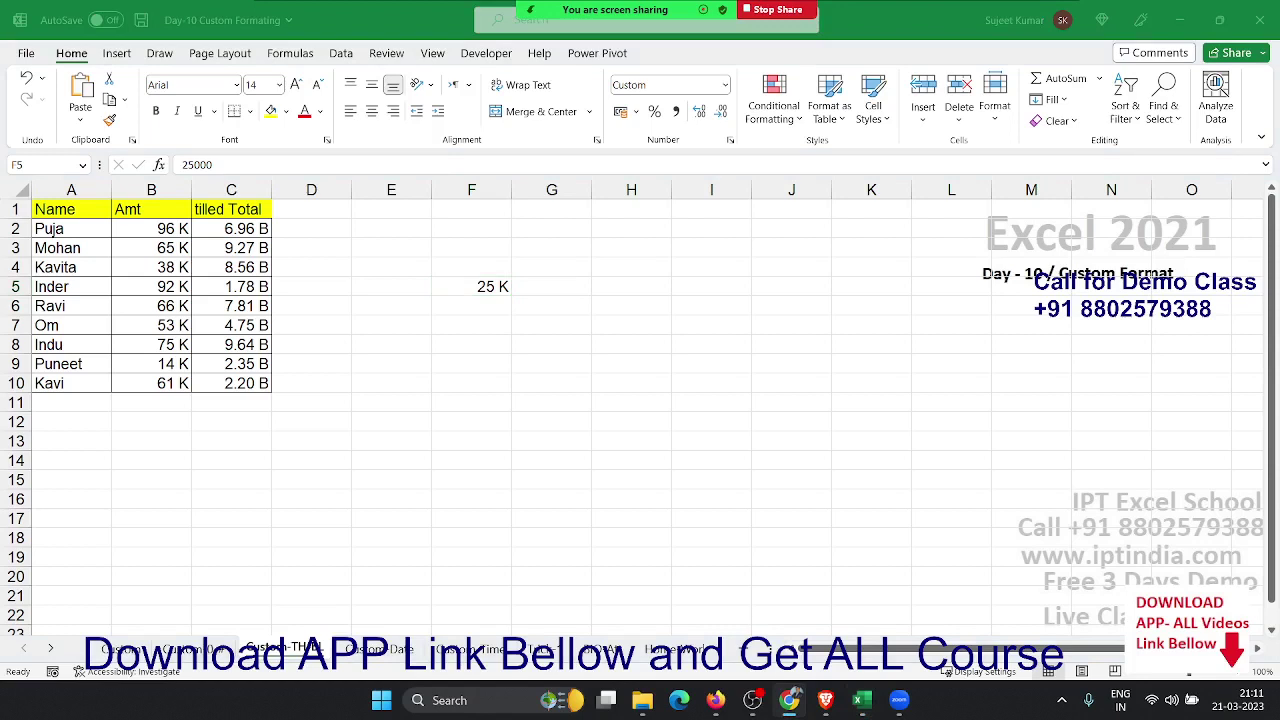
Enter 1000 in G5
click(477, 292)
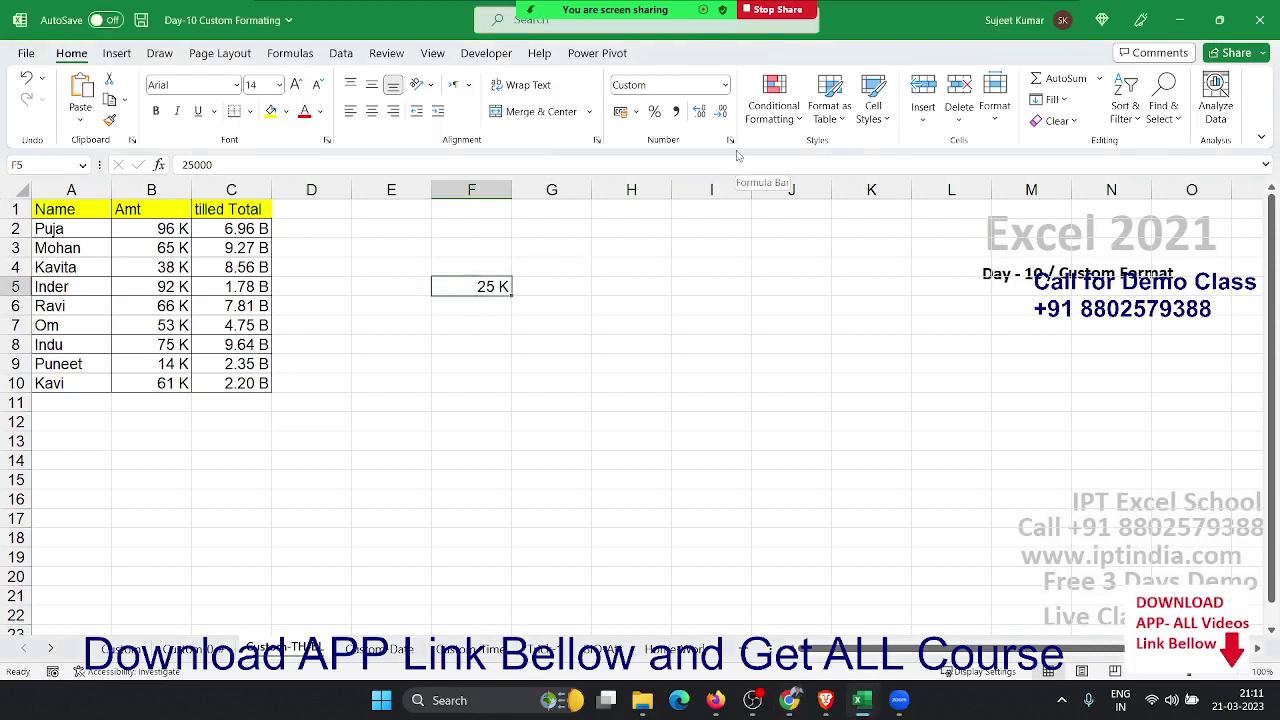
click(558, 283)
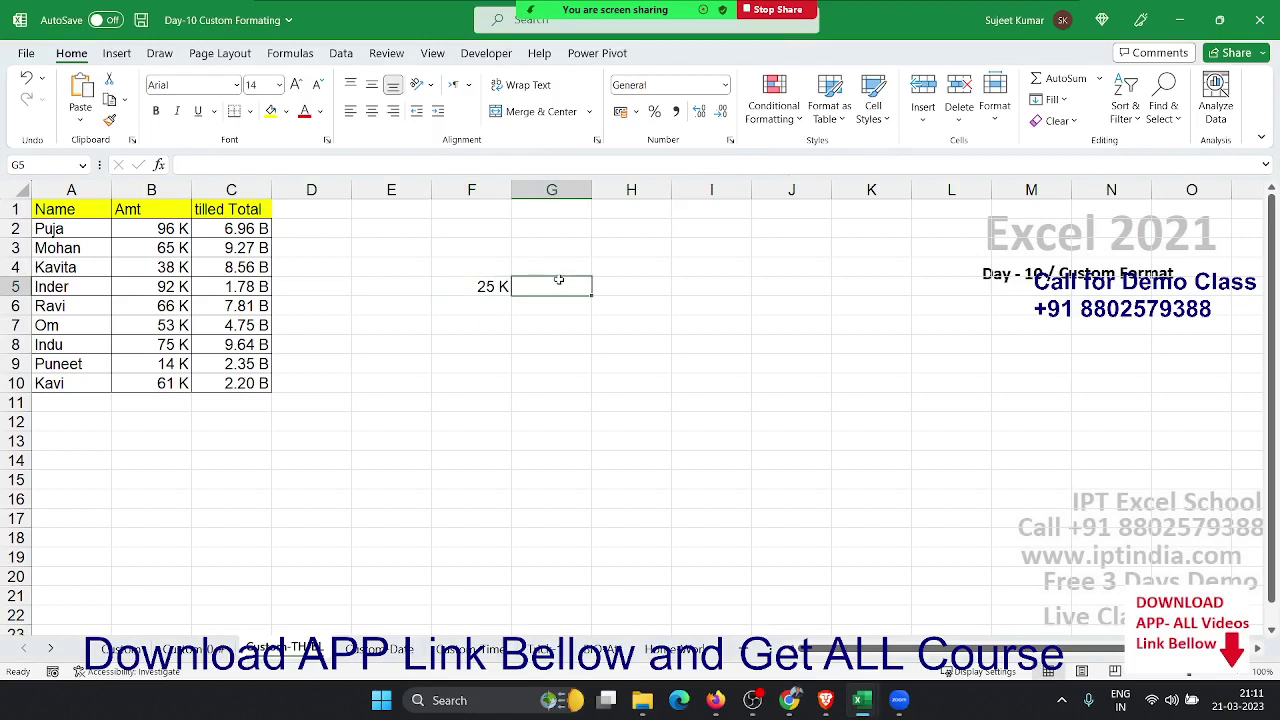
text(1000)
key(Tab)
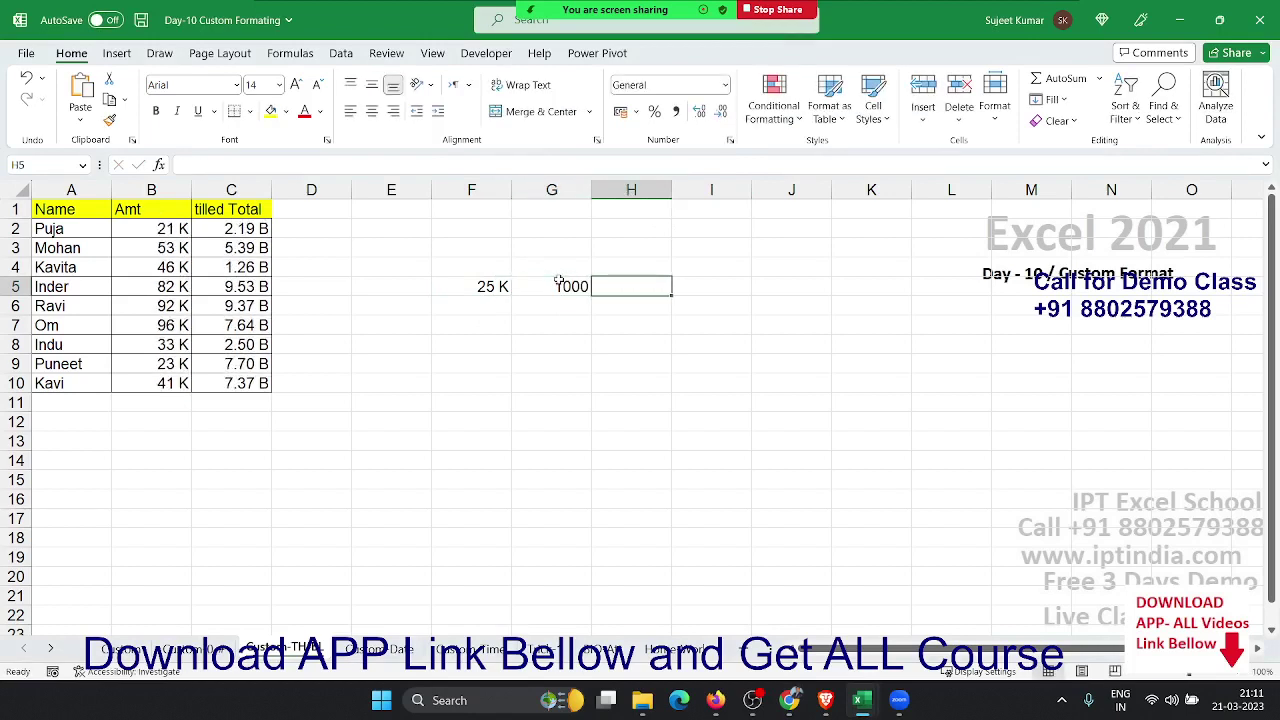
Enter =F5+G5 in H5 and confirm it displays 26 K
text(=)
key(Left)
key(Left)
text(+)
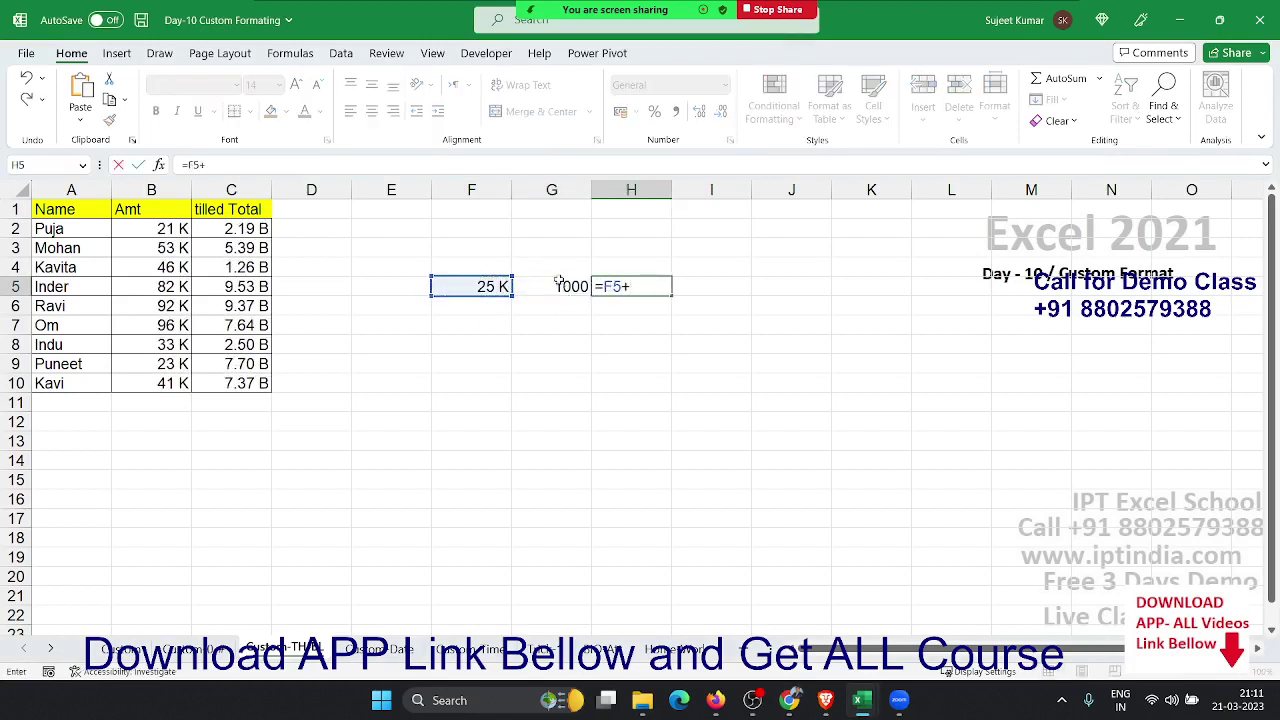
key(Left)
key(Return)
key(Up)
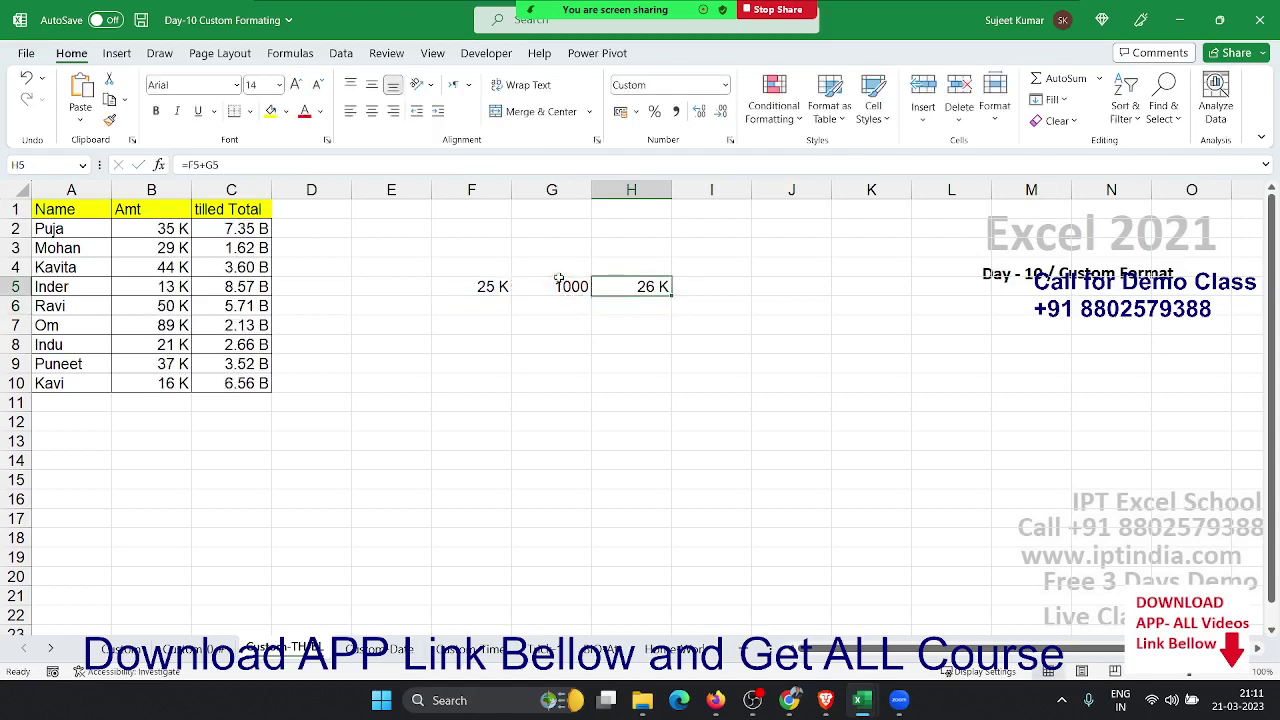
key(Left)
key(Right)
key(Left)
key(Left)
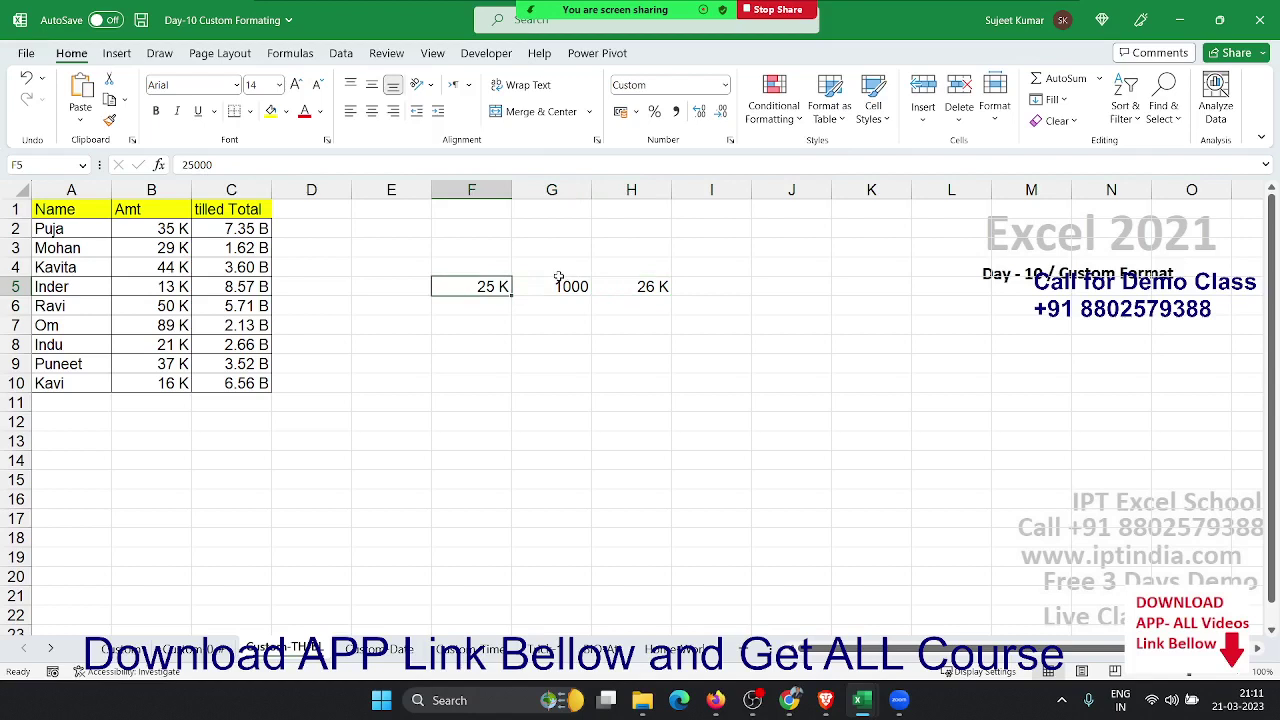
Reset B2:B10 to General, then apply the #, thousands-scaling custom format
key(Down)
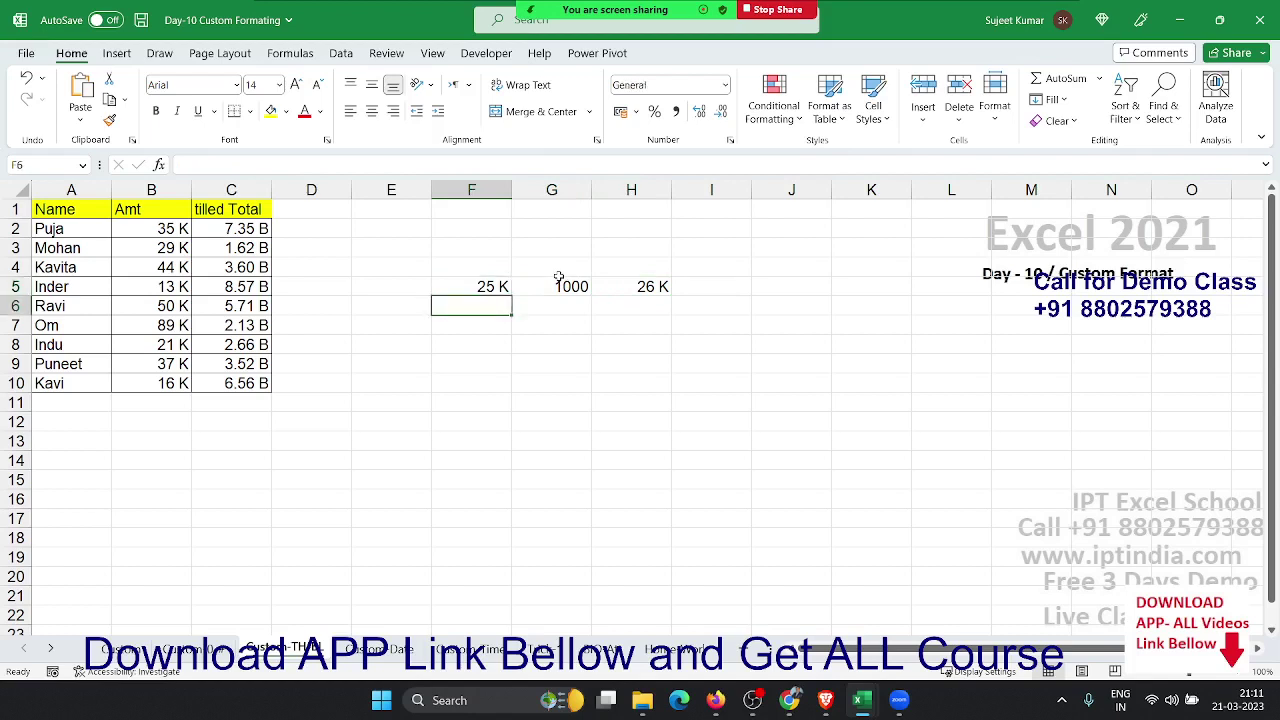
key(Left)
key(Left)
key(Left)
key(Up)
key(Up)
key(Left)
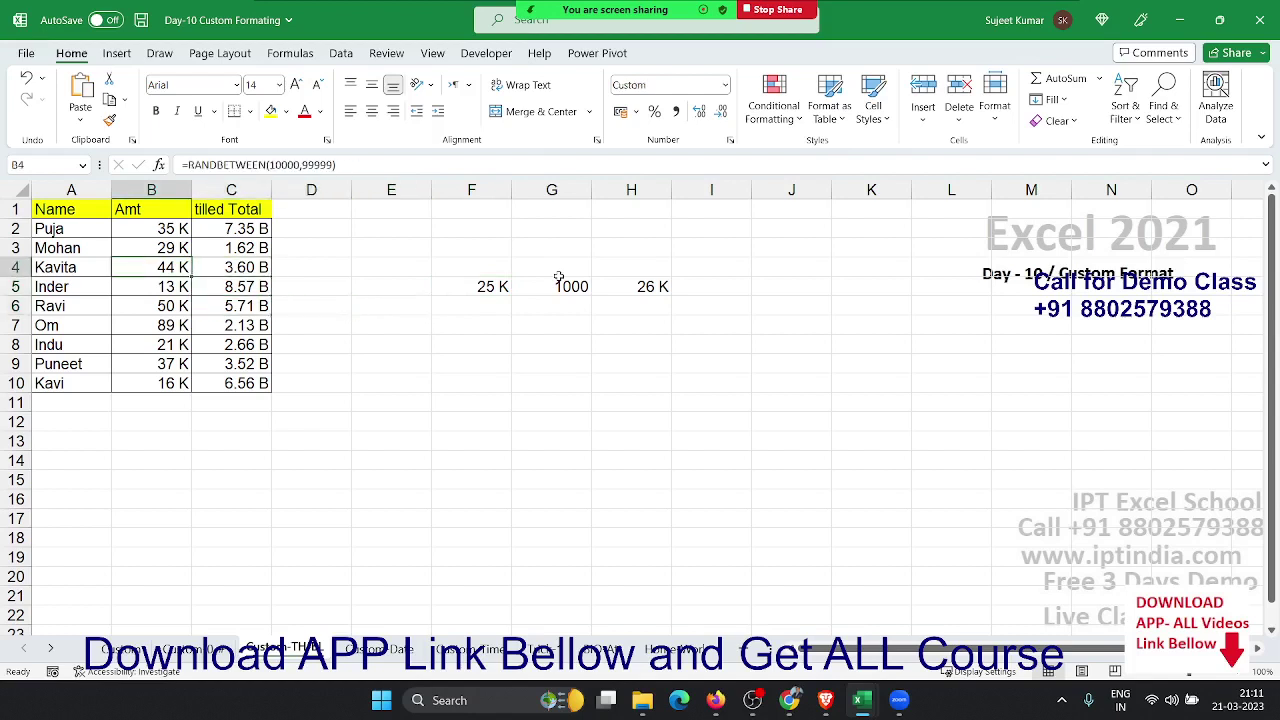
key(Up)
key(Up)
key(ctrl+shift+Down)
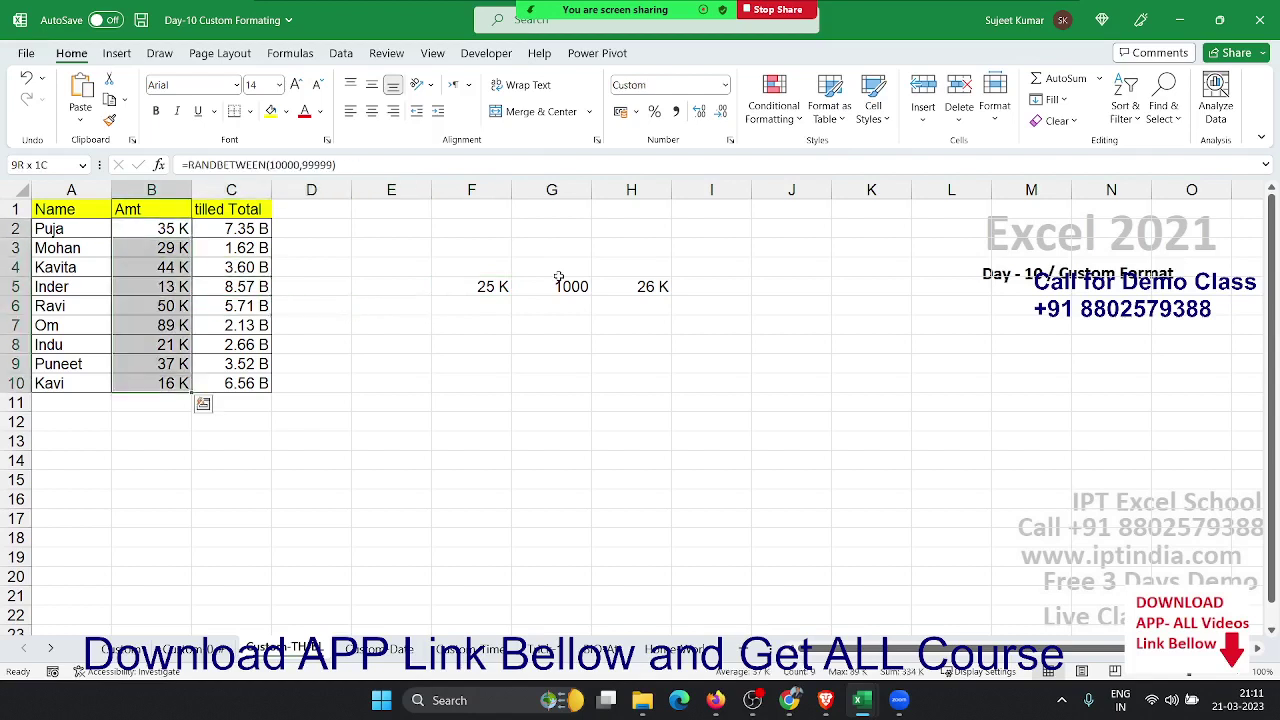
key(ctrl+shift+grave)
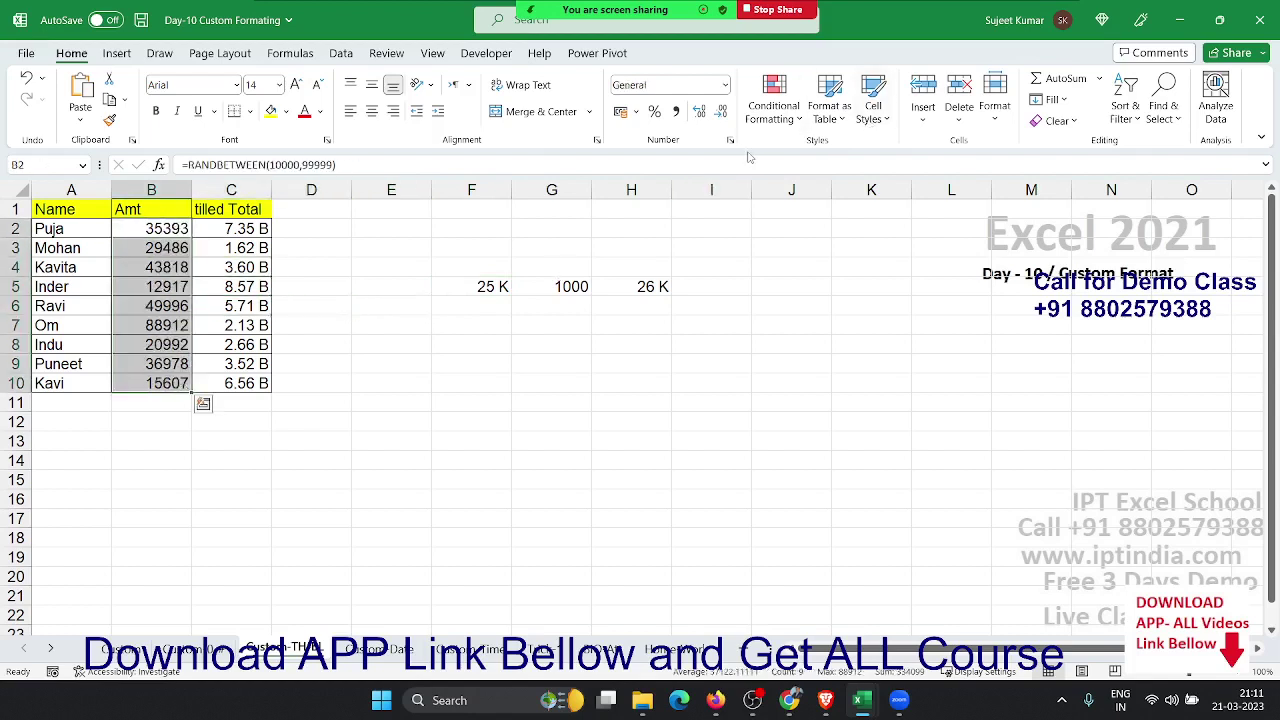
click(730, 140)
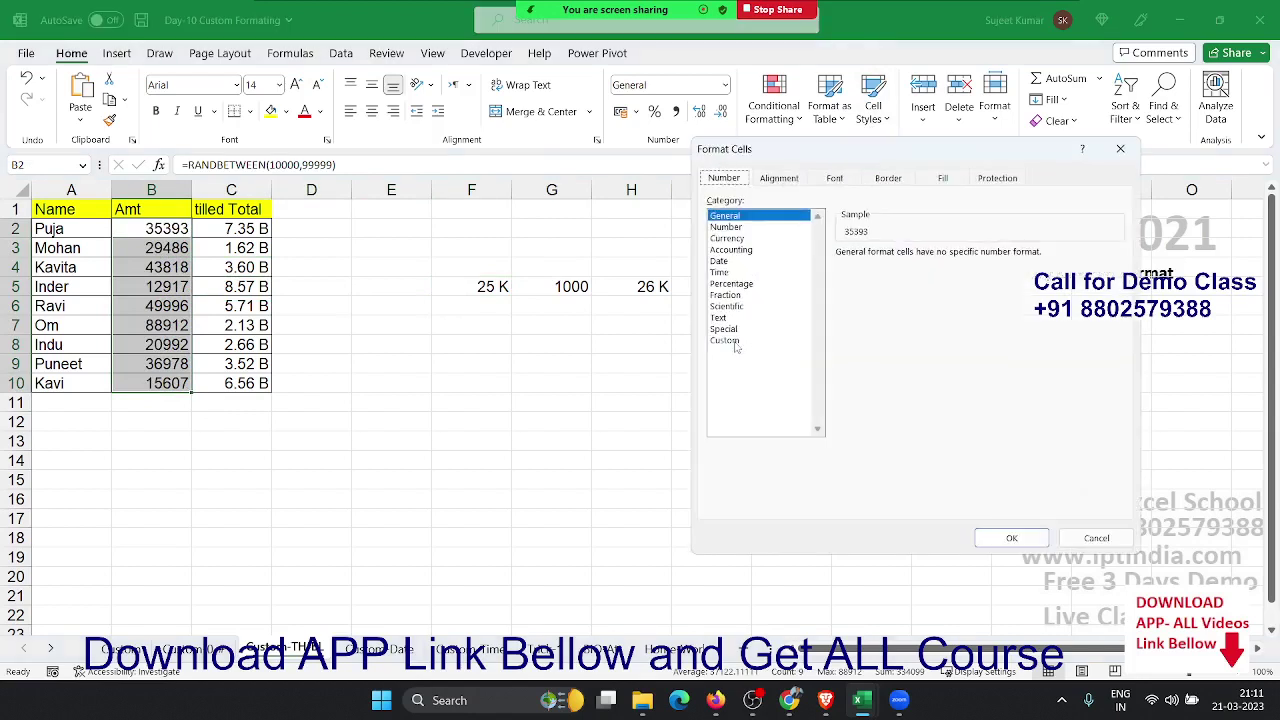
click(735, 342)
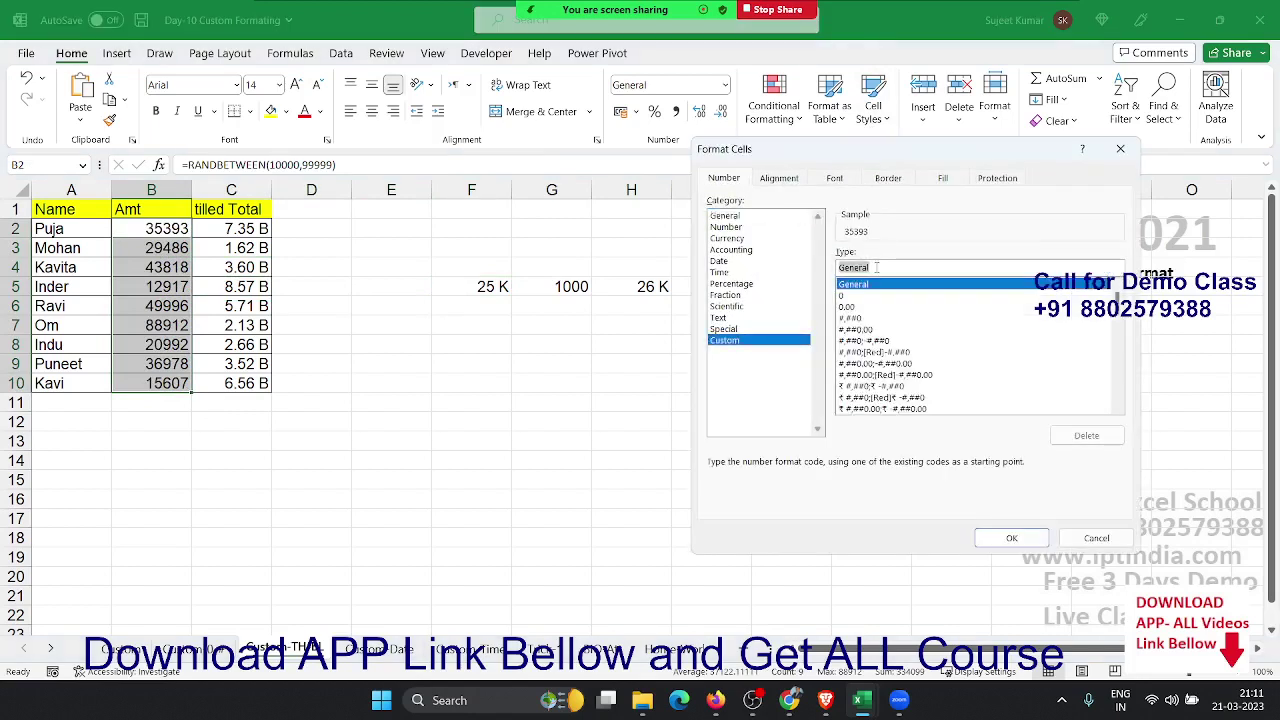
text(#,)
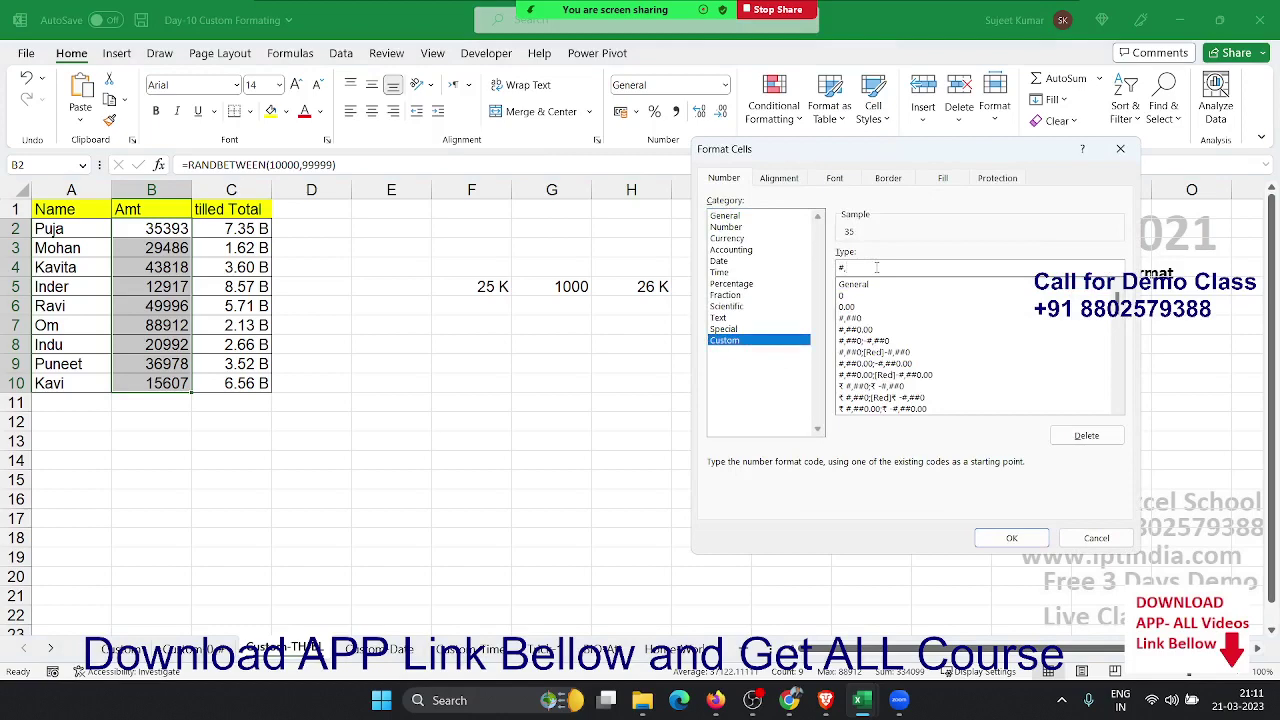
key(Return)
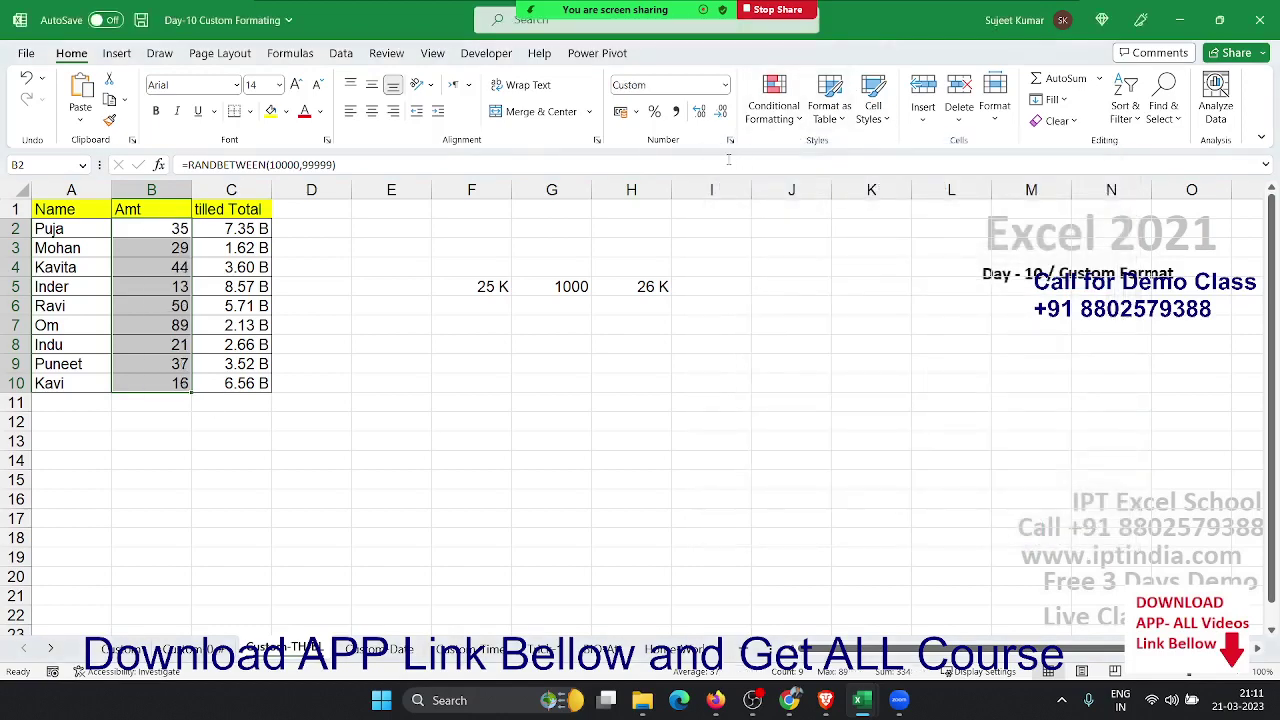
Refine the code to #, "K" so the Amt values read like 35 K
click(730, 141)
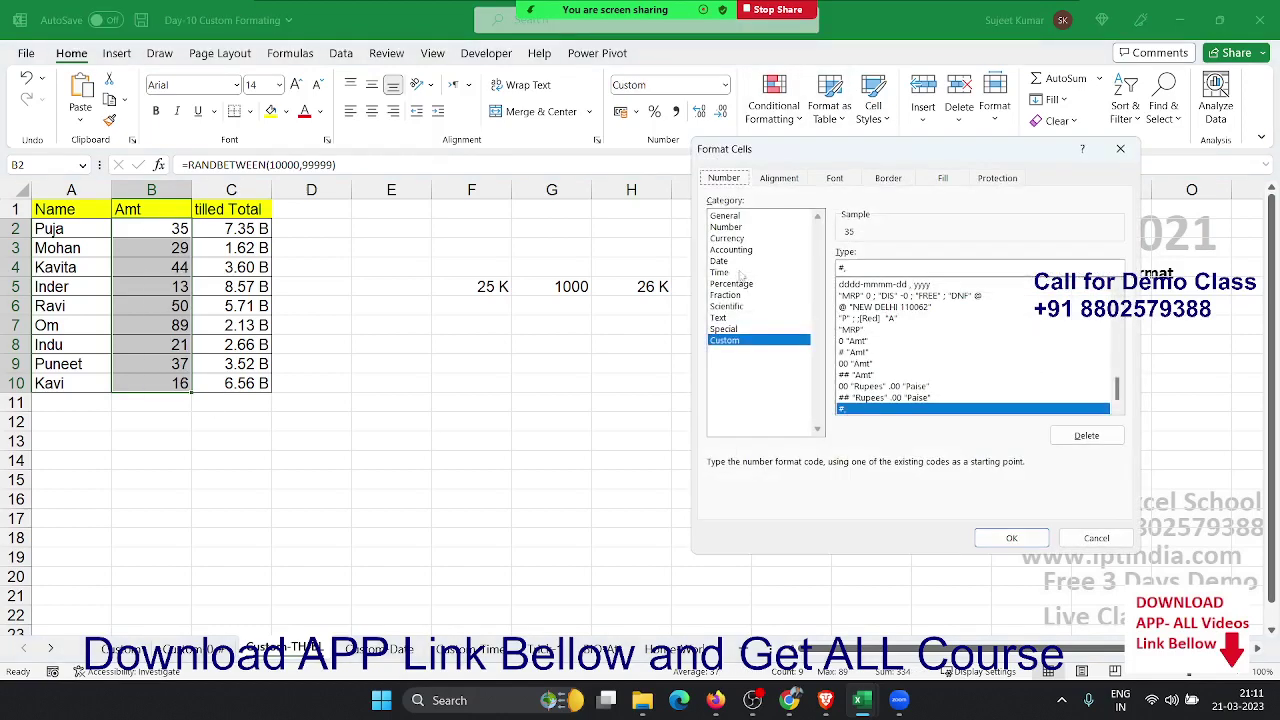
click(861, 267)
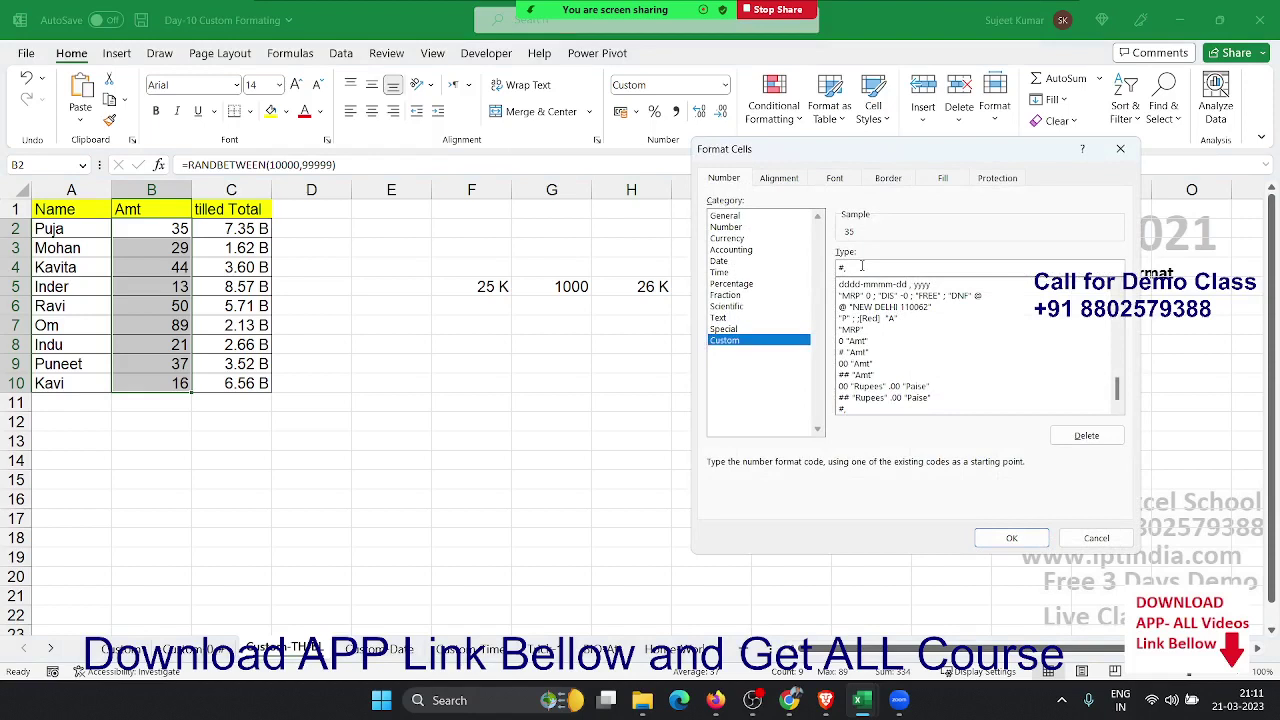
text(#)
key(BackSpace)
text("K)
text(")
key(Return)
Add headings Q1 and Q2 in F7:G7
key(Right)
key(Right)
key(Right)
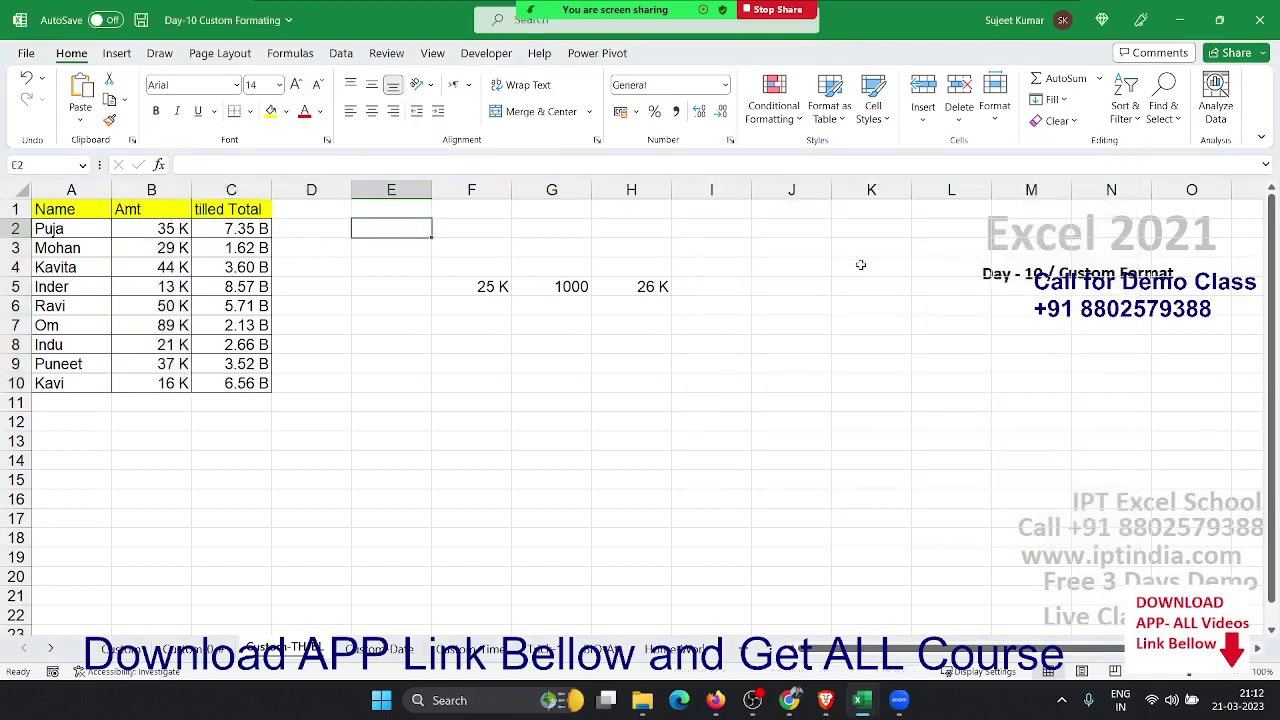
key(Down)
key(Down)
key(Down)
key(Down)
key(Down)
key(Right)
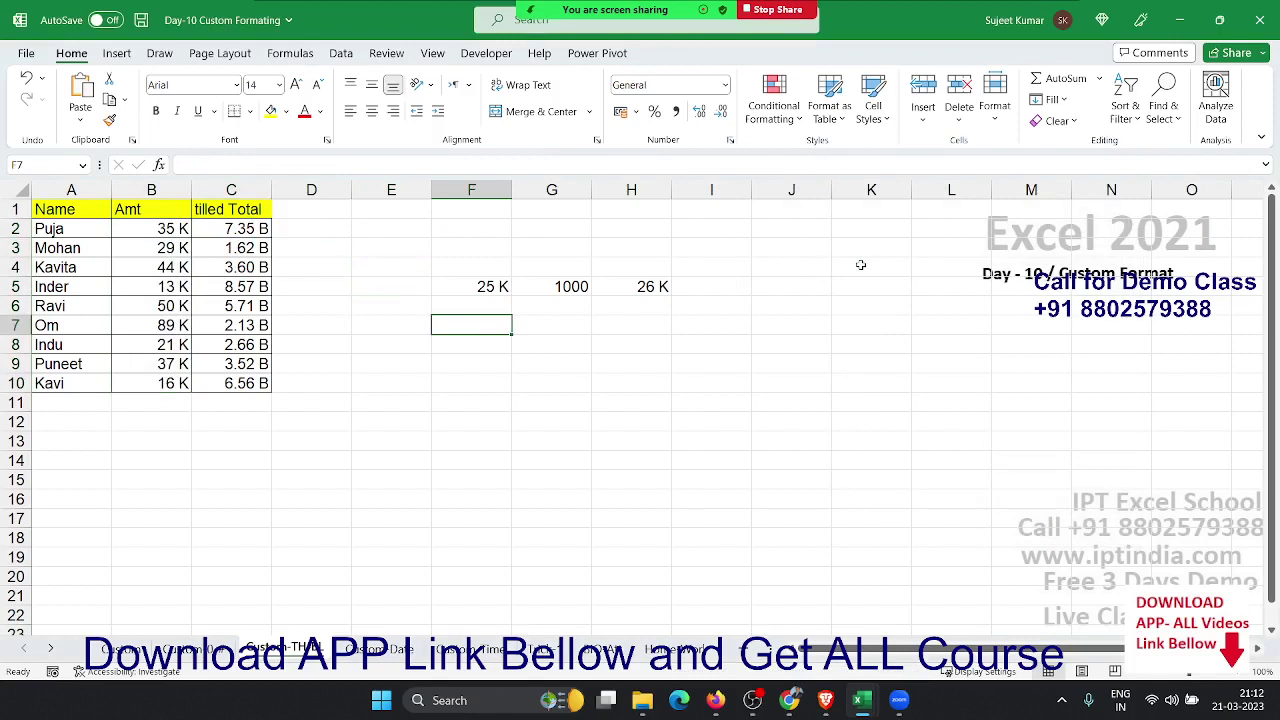
text(Q1)
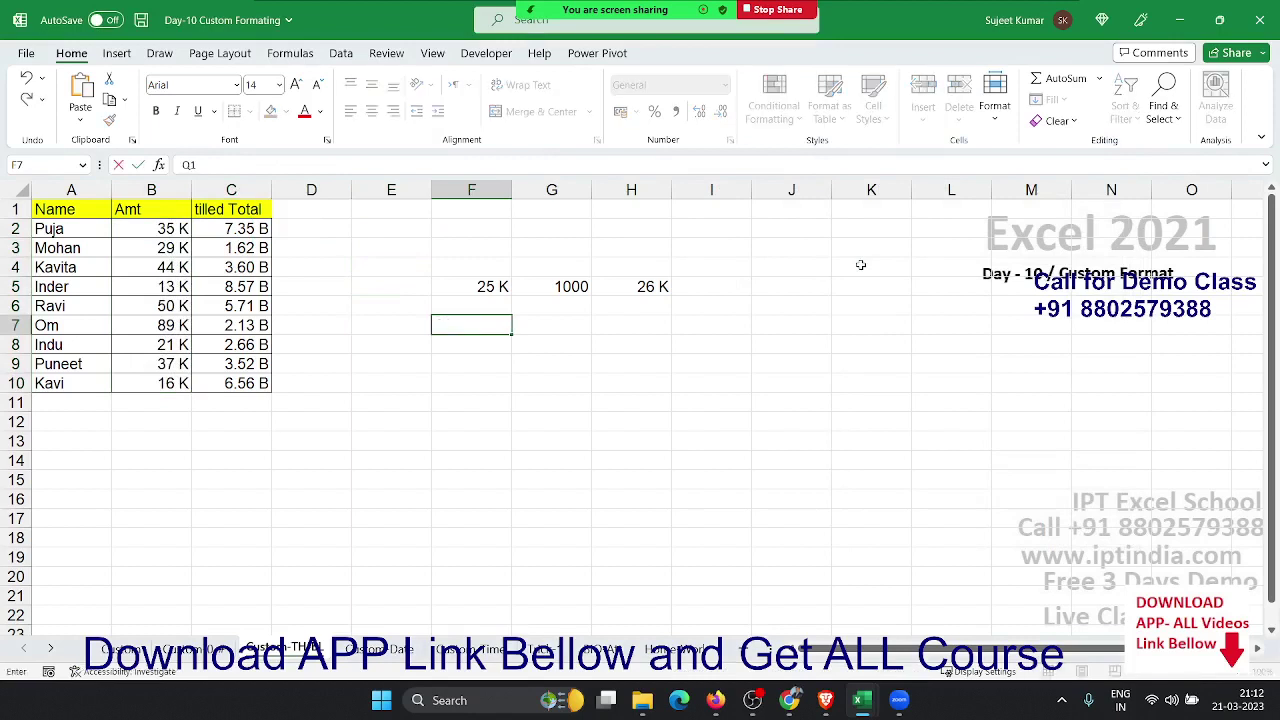
key(Tab)
text(Q2)
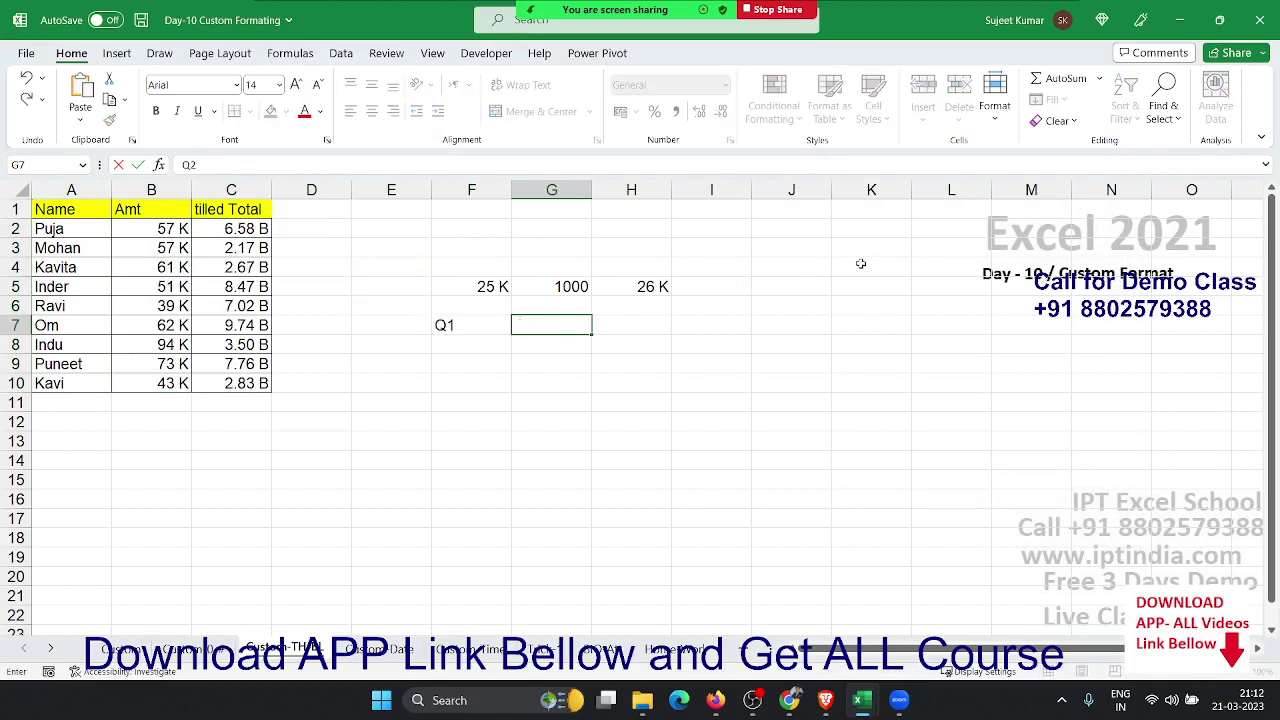
key(Return)
Enter trial values 55000 and 65000 in F8 and G8
text(5500)
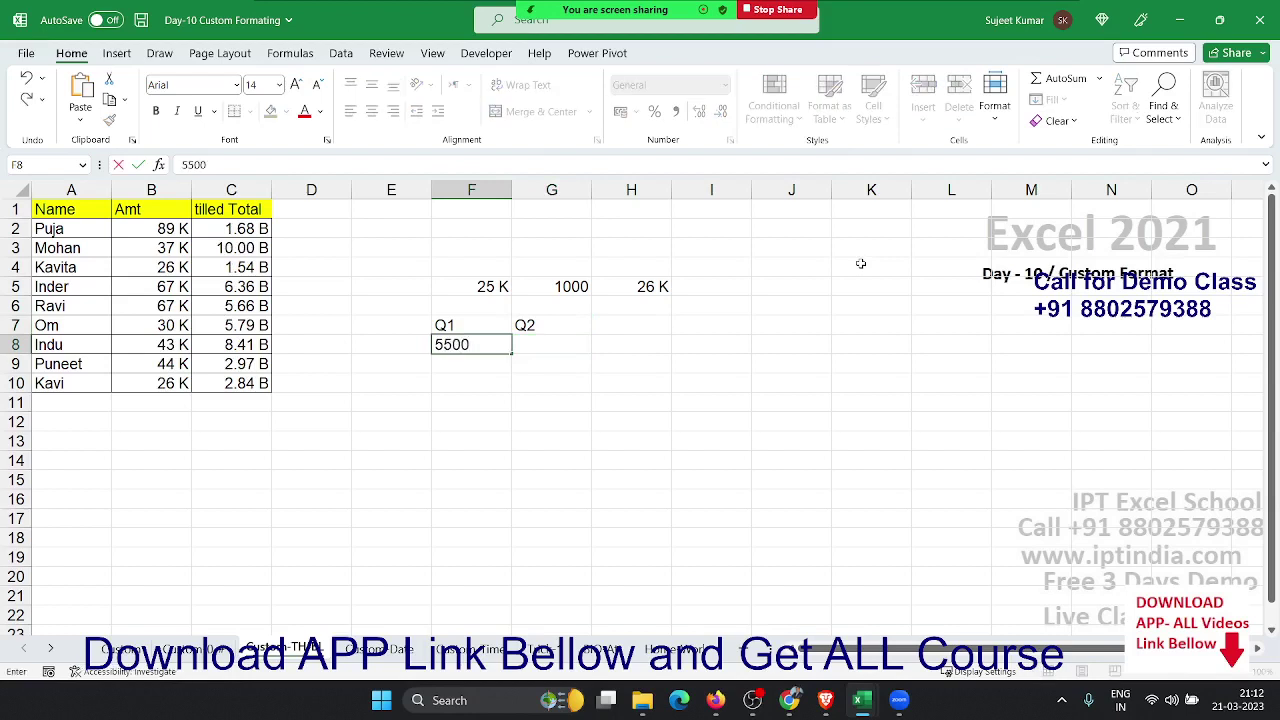
key(Tab)
key(Left)
text(550)
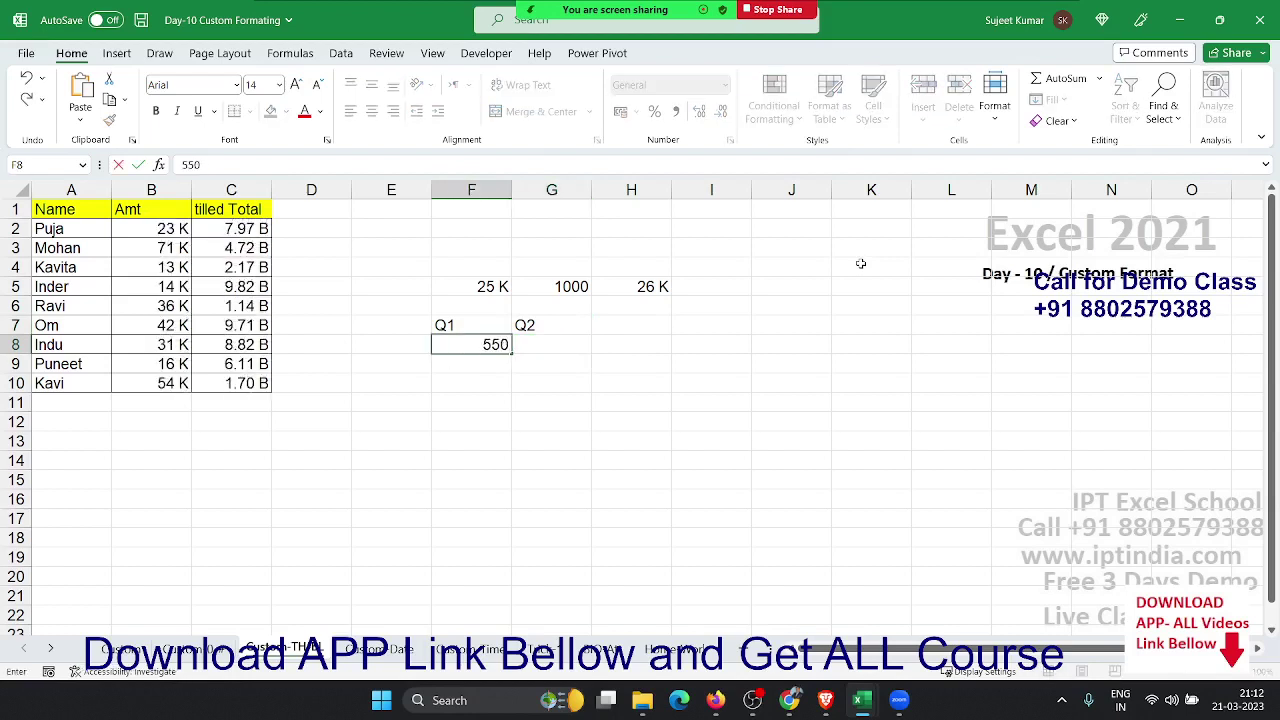
text(00)
key(Tab)
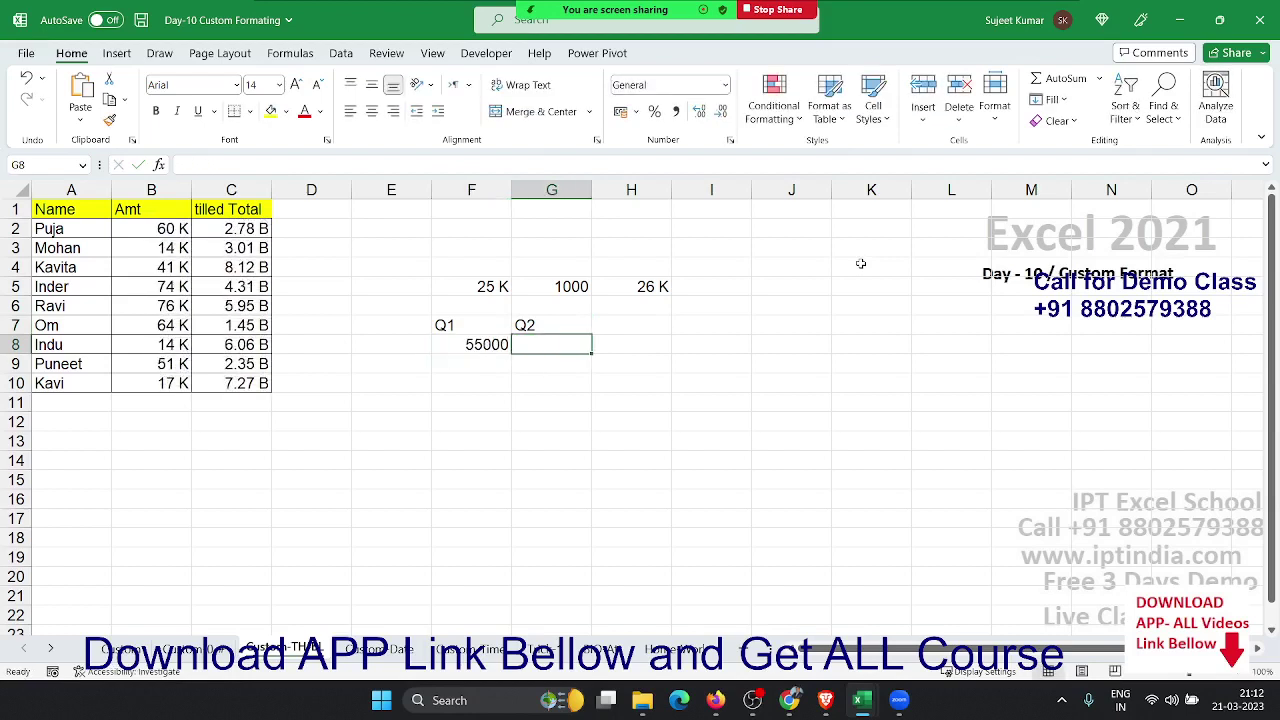
text(65000)
key(Return)
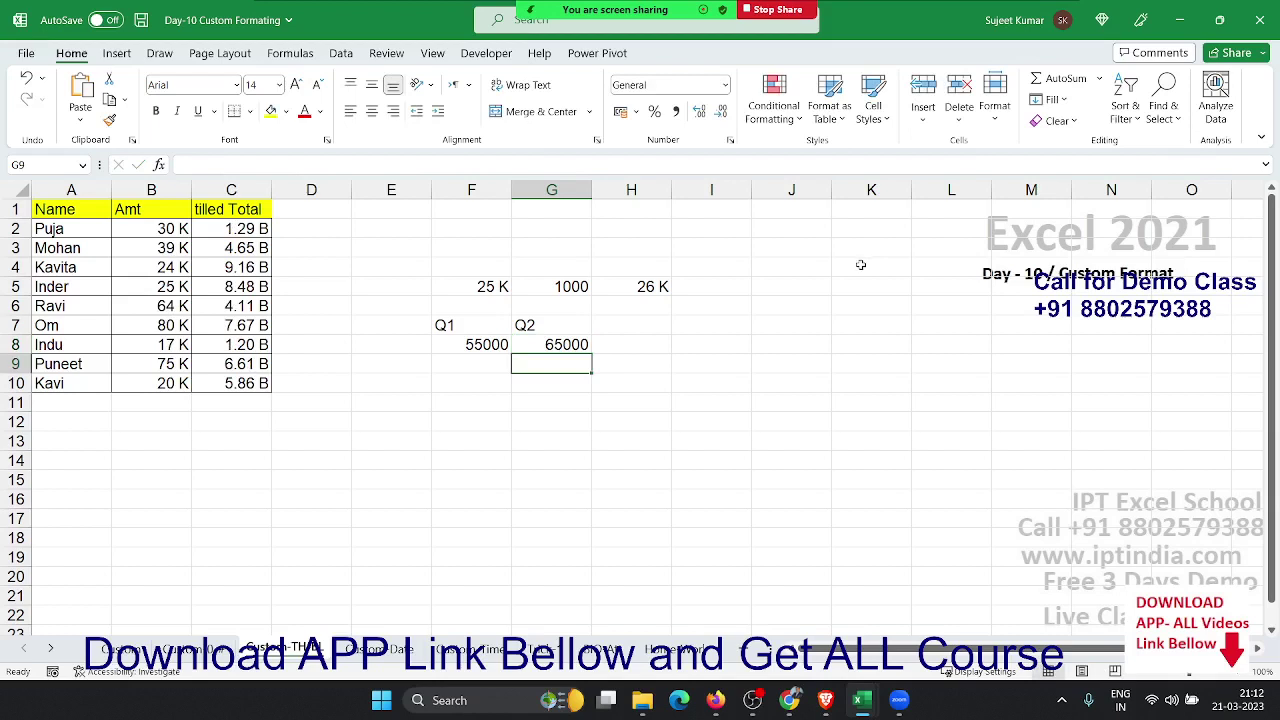
Replace them with 46511552 and 46225452, then select F8:G8
key(Up)
key(Left)
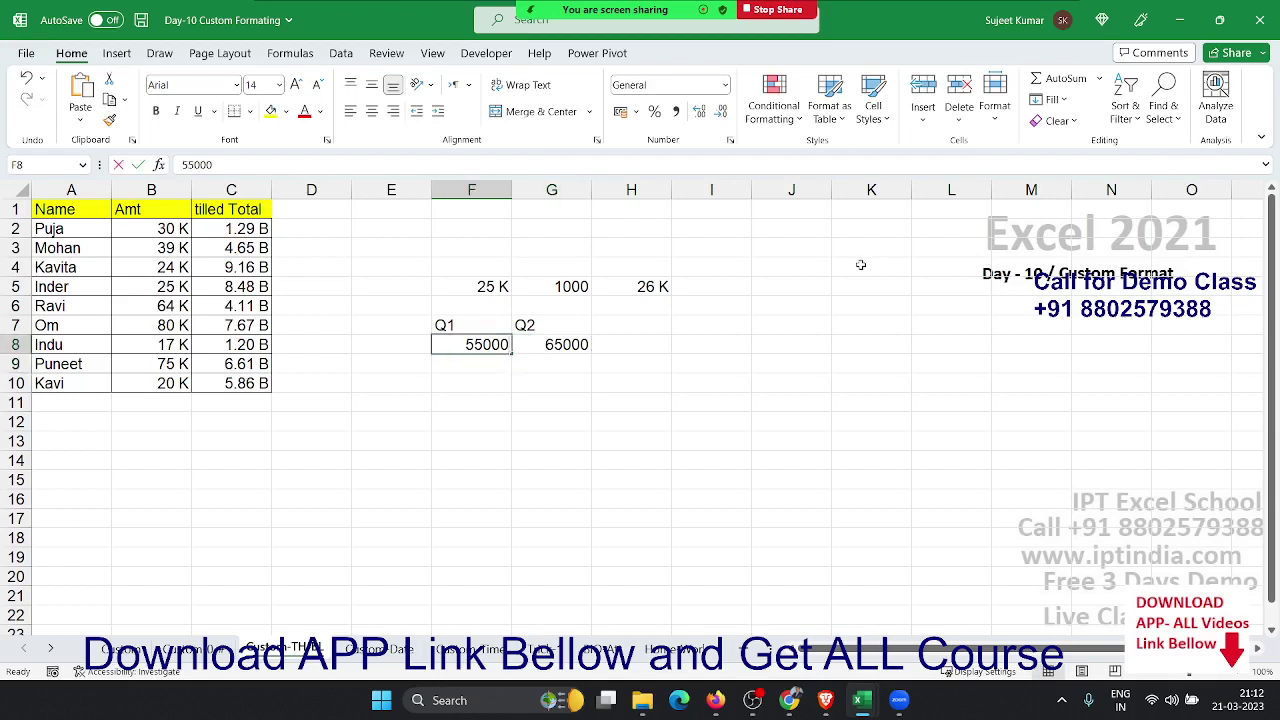
text(46511552)
key(Return)
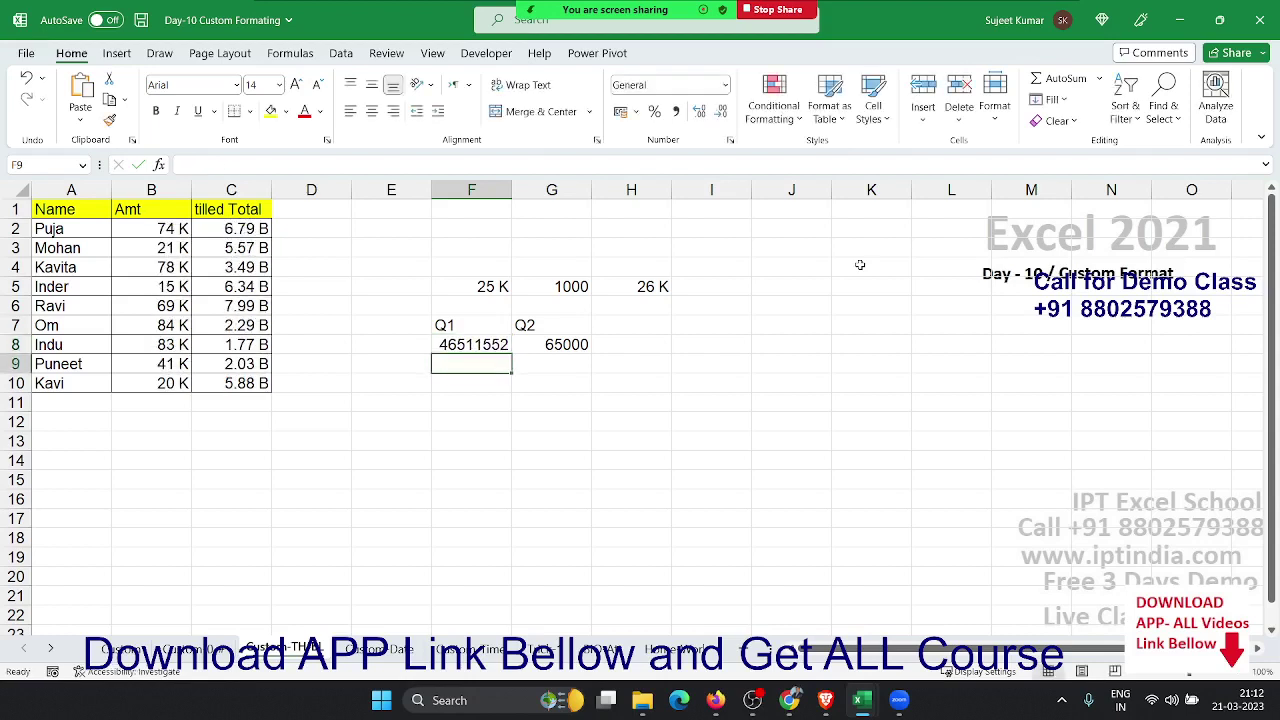
key(Right)
key(Up)
text(462254)
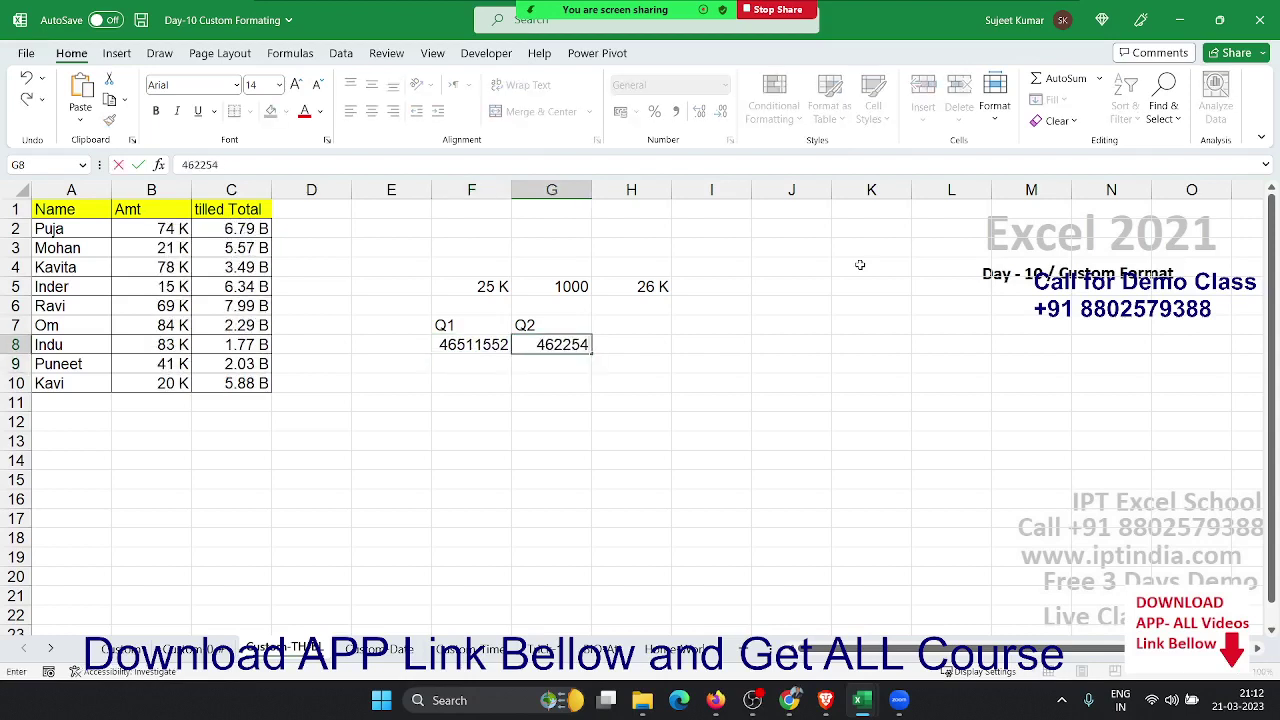
text(52)
key(Return)
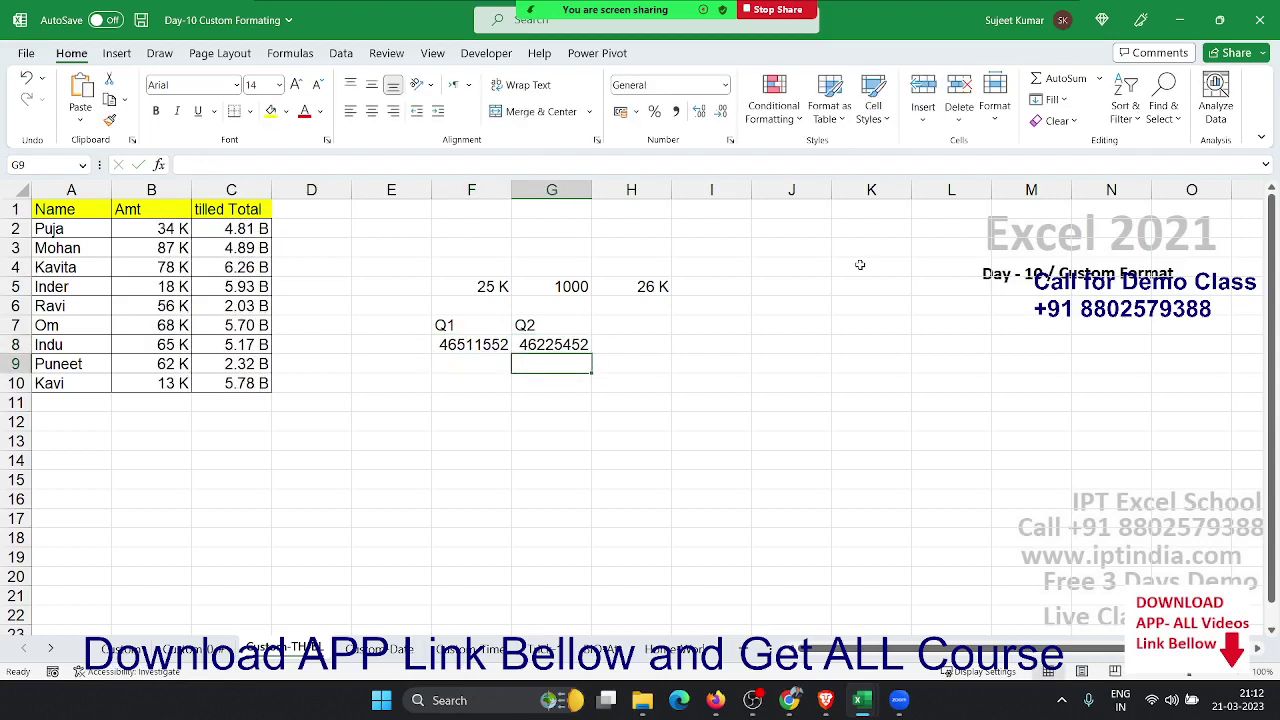
key(Up)
key(shift+Left)
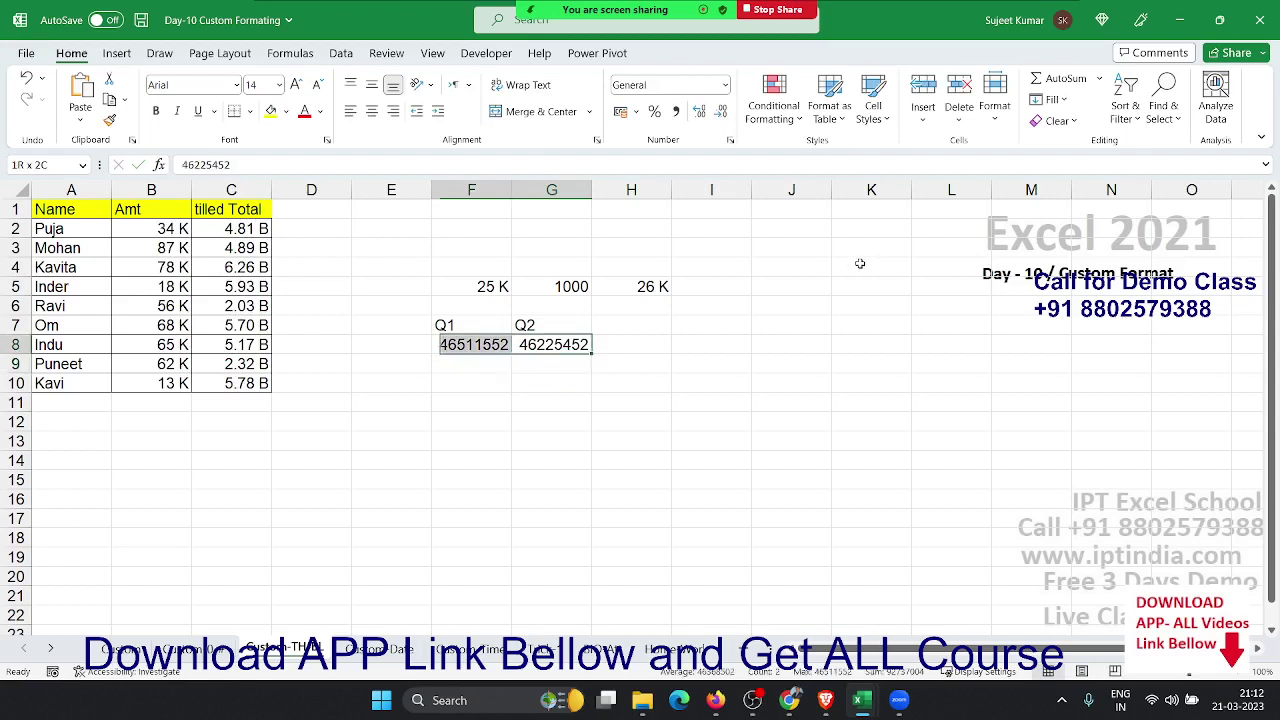
Apply custom format 0.00,, "B" to F8:G8 so they read 46.51 B and 46.23 B
click(730, 140)
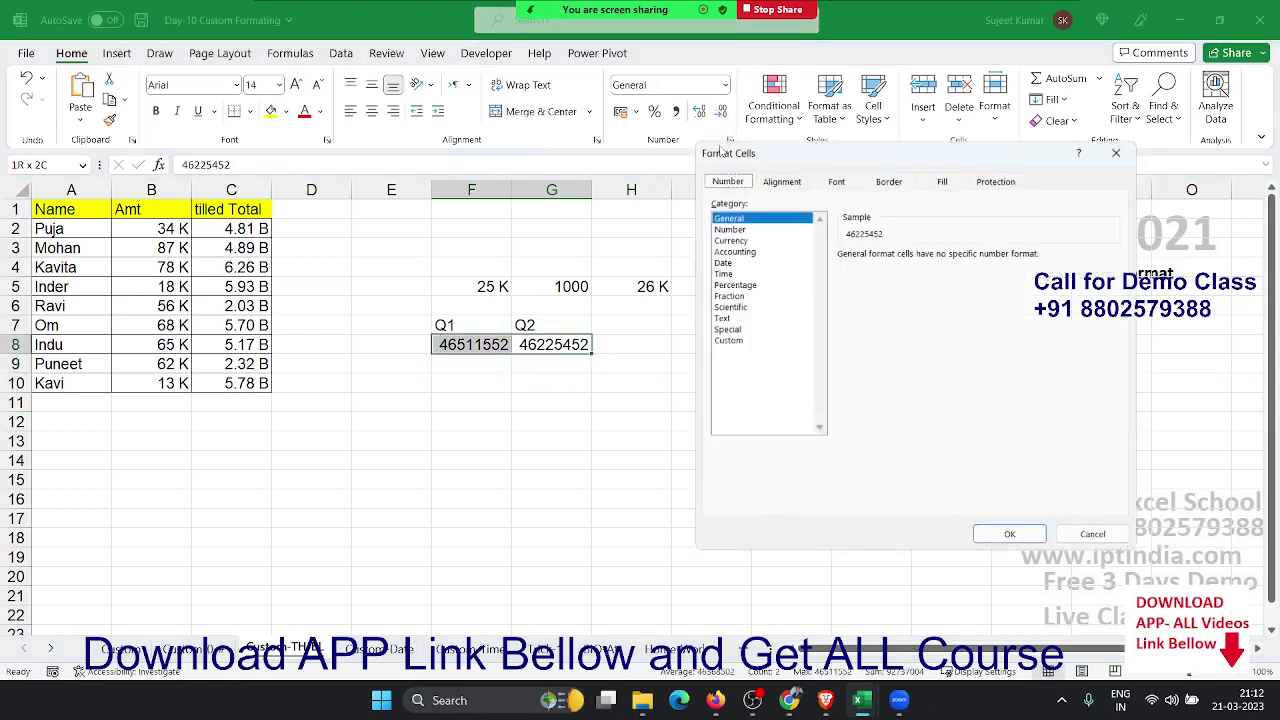
click(725, 340)
double_click(856, 267)
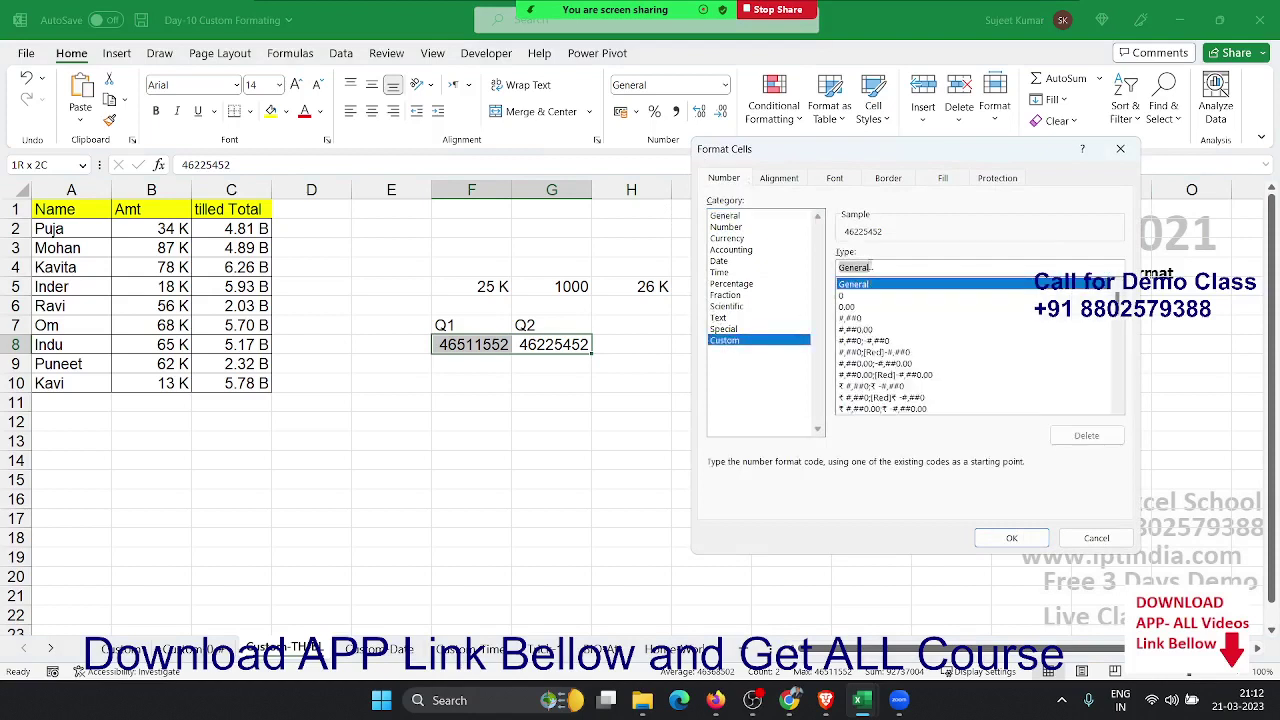
text(0.00)
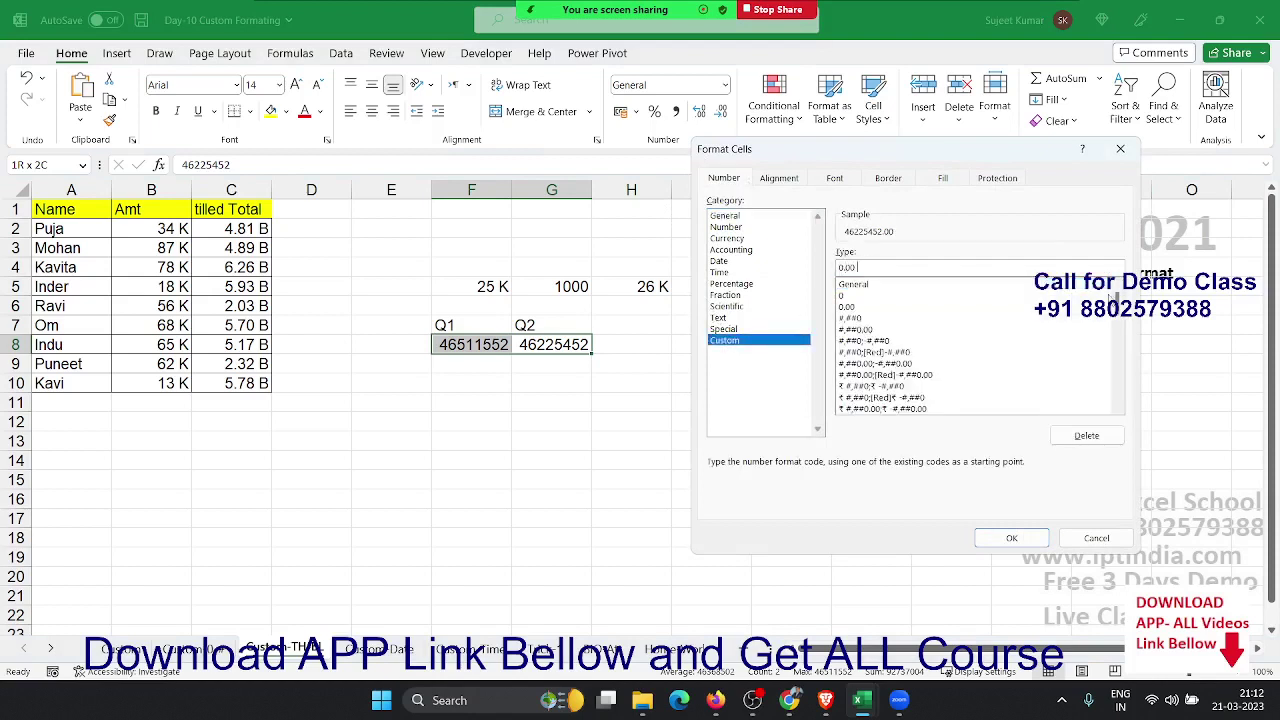
text(,)
text(,)
text( "B)
text(")
key(Return)
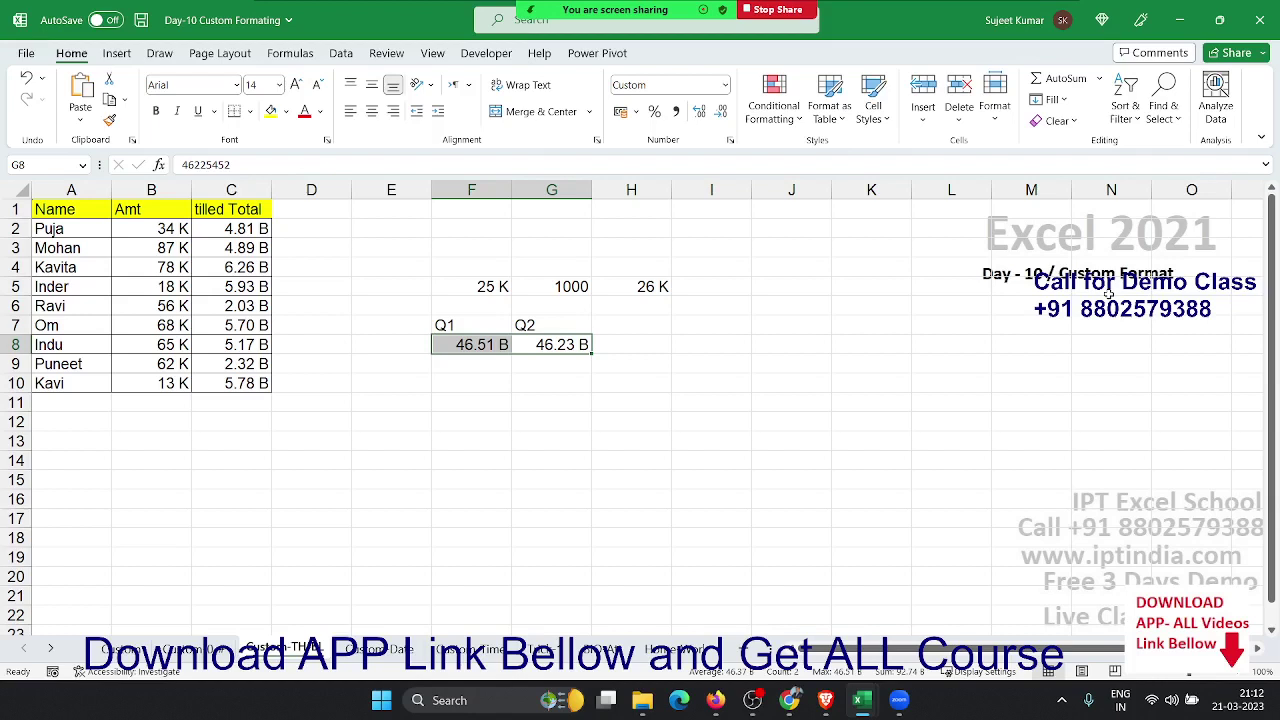
key(Left)
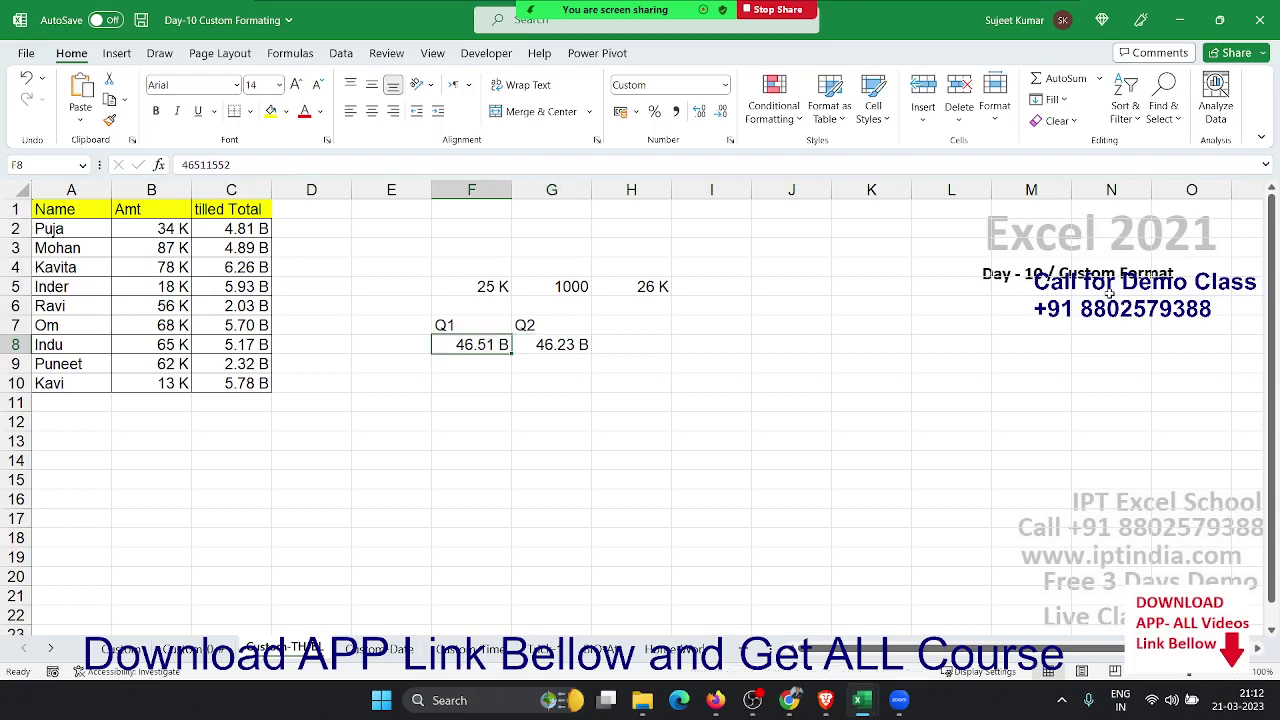
key(Right)
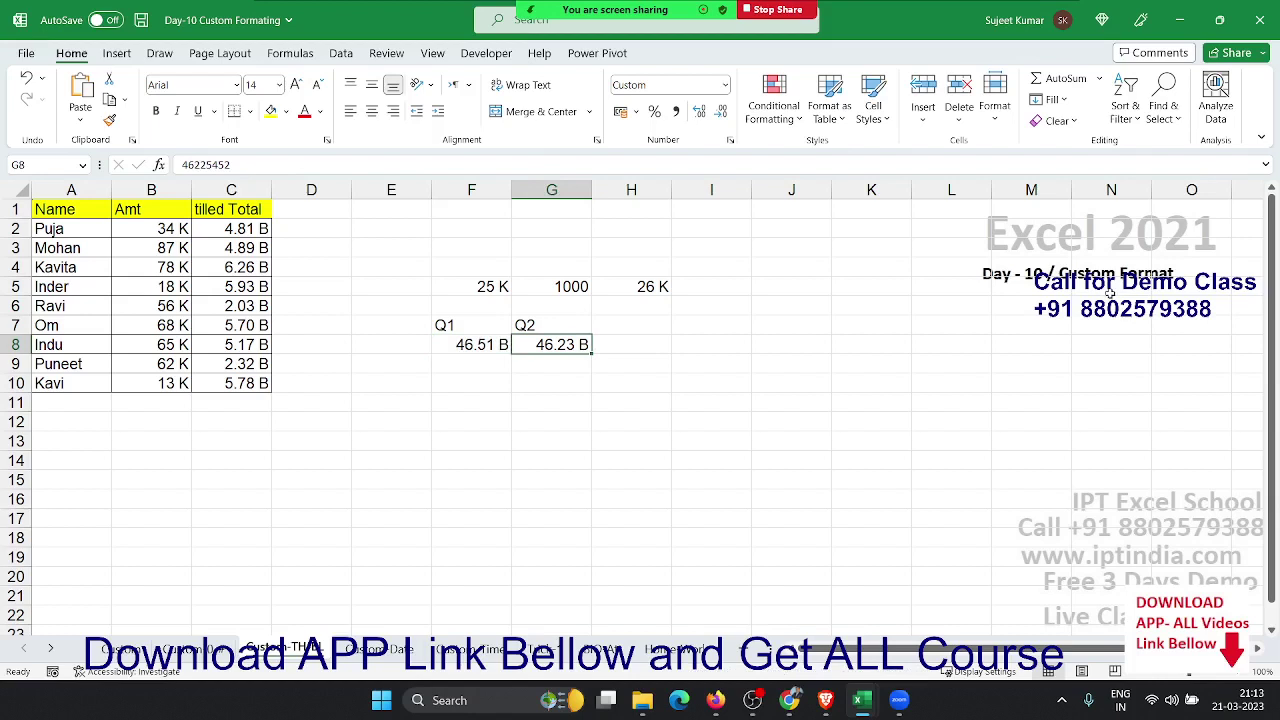
click(393, 650)
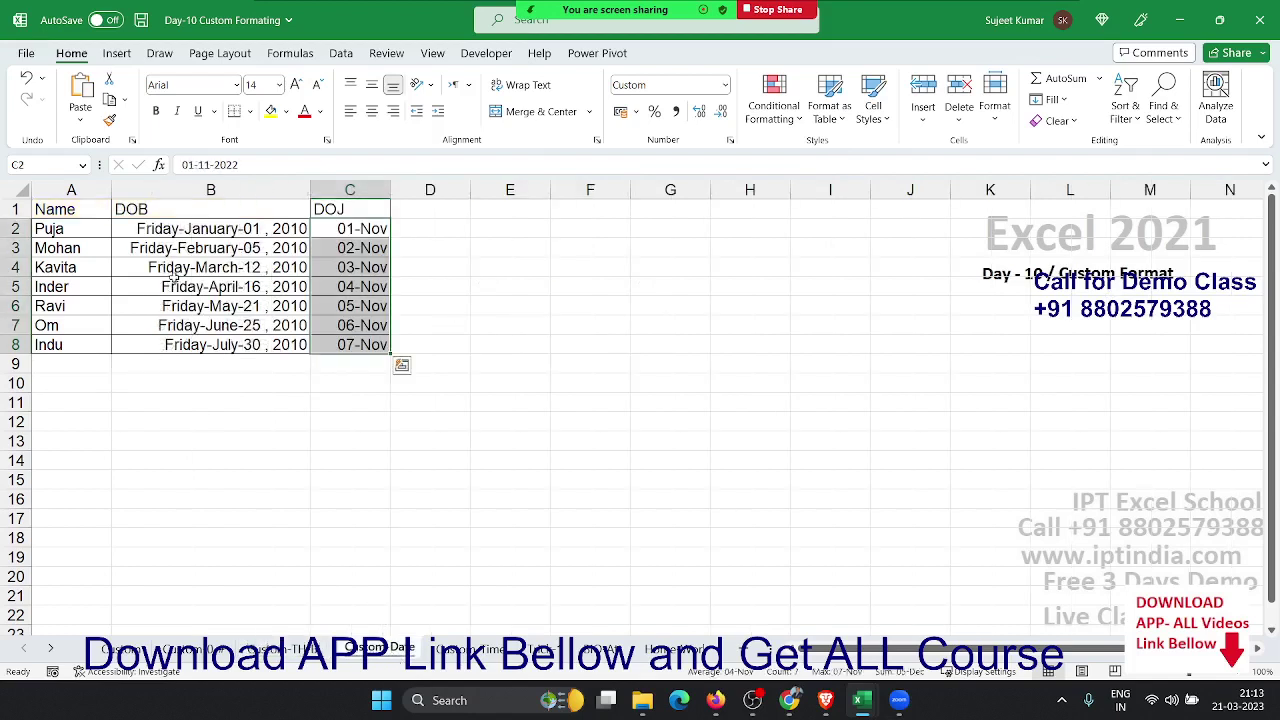
Reset B2:C8 to default dates like 01-Jan-10, then select the DOB dates B2:B8
click(205, 230)
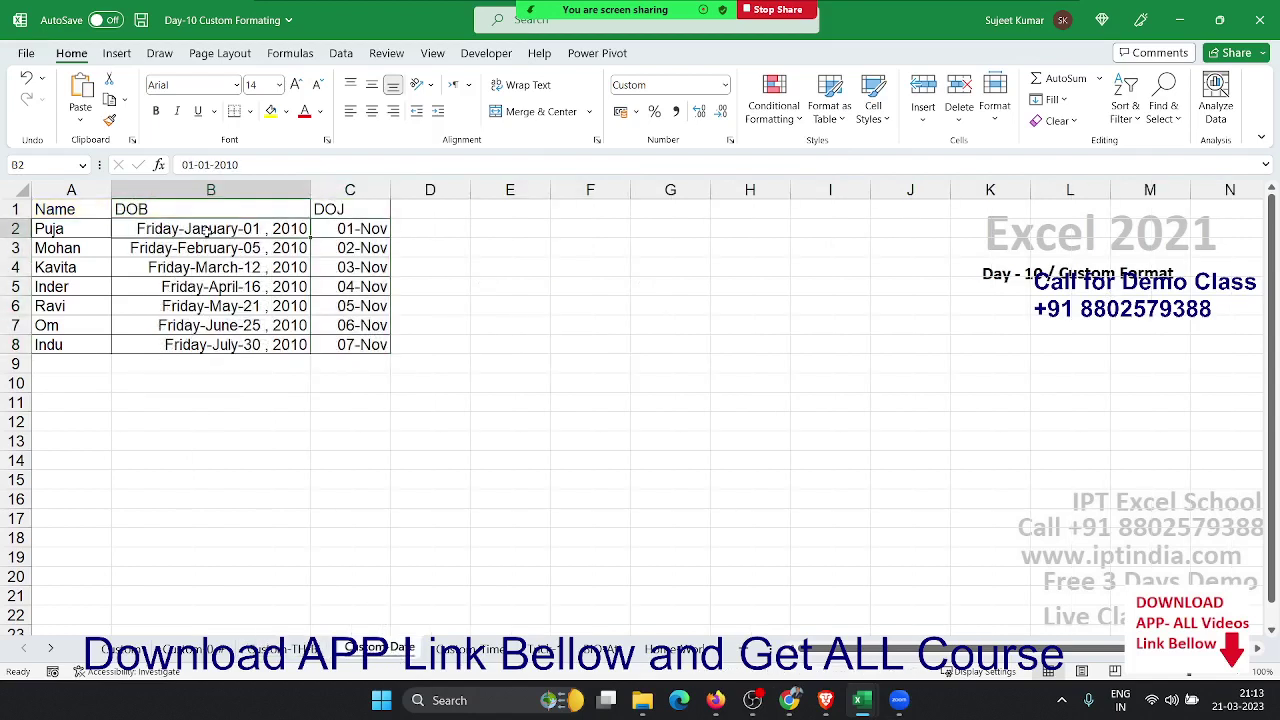
key(shift+Right)
key(ctrl+shift+Down)
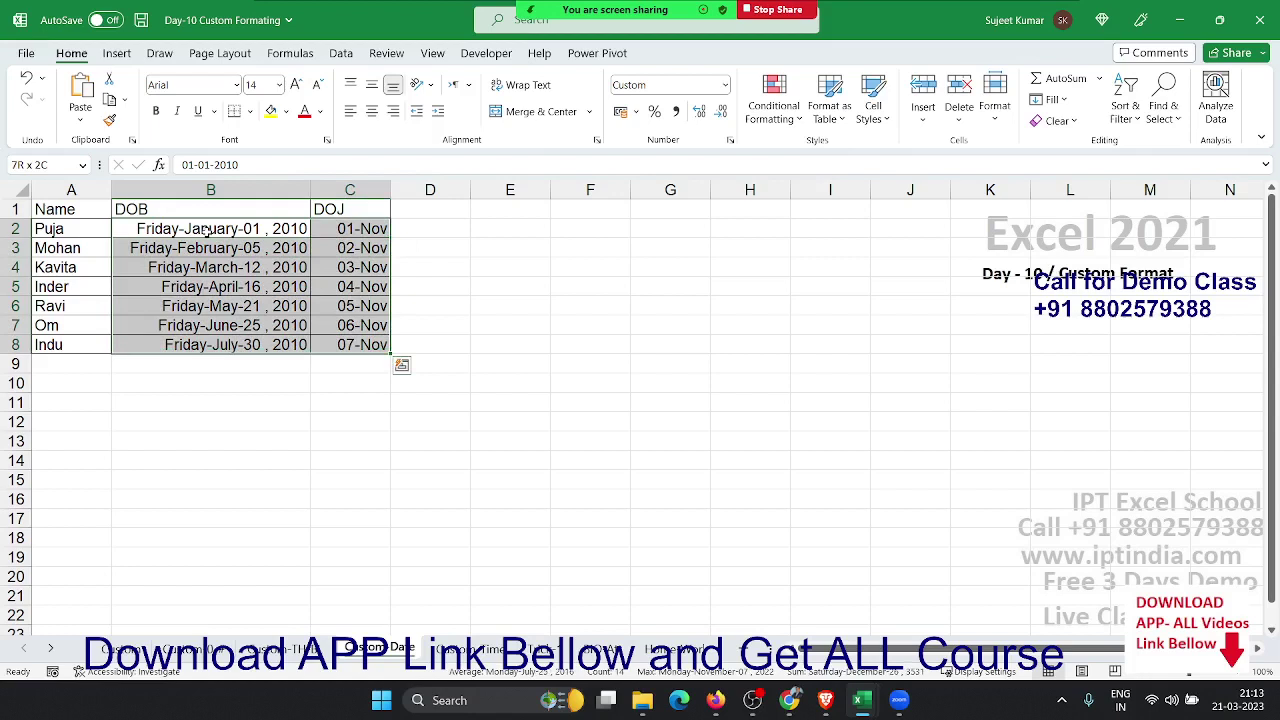
key(ctrl+shift+grave)
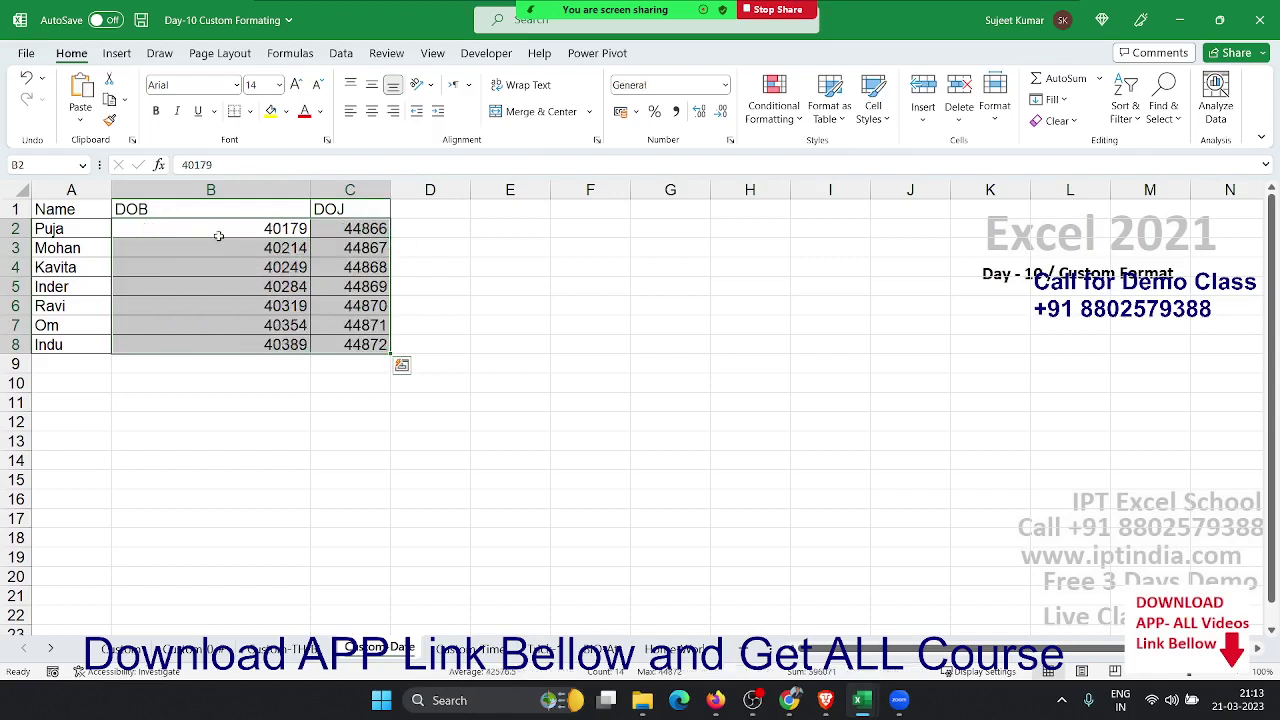
key(ctrl+z)
key(ctrl+Home)
click(218, 235)
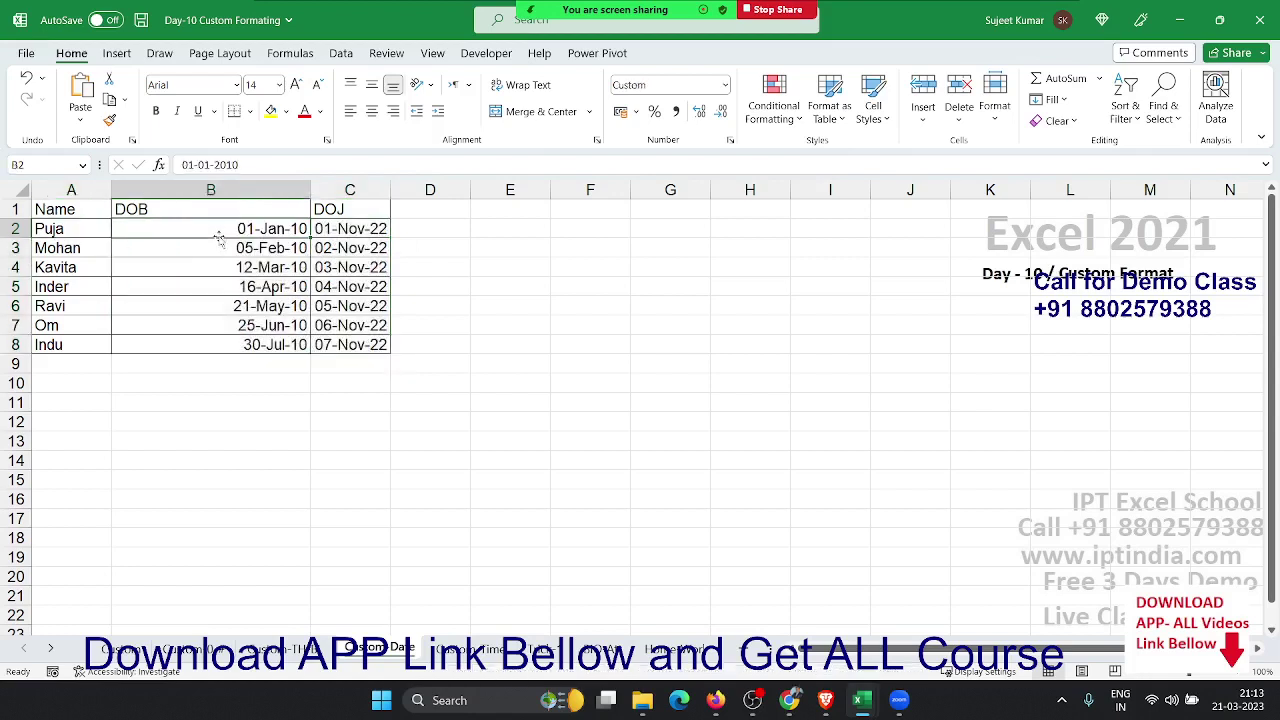
key(ctrl+shift+Down)
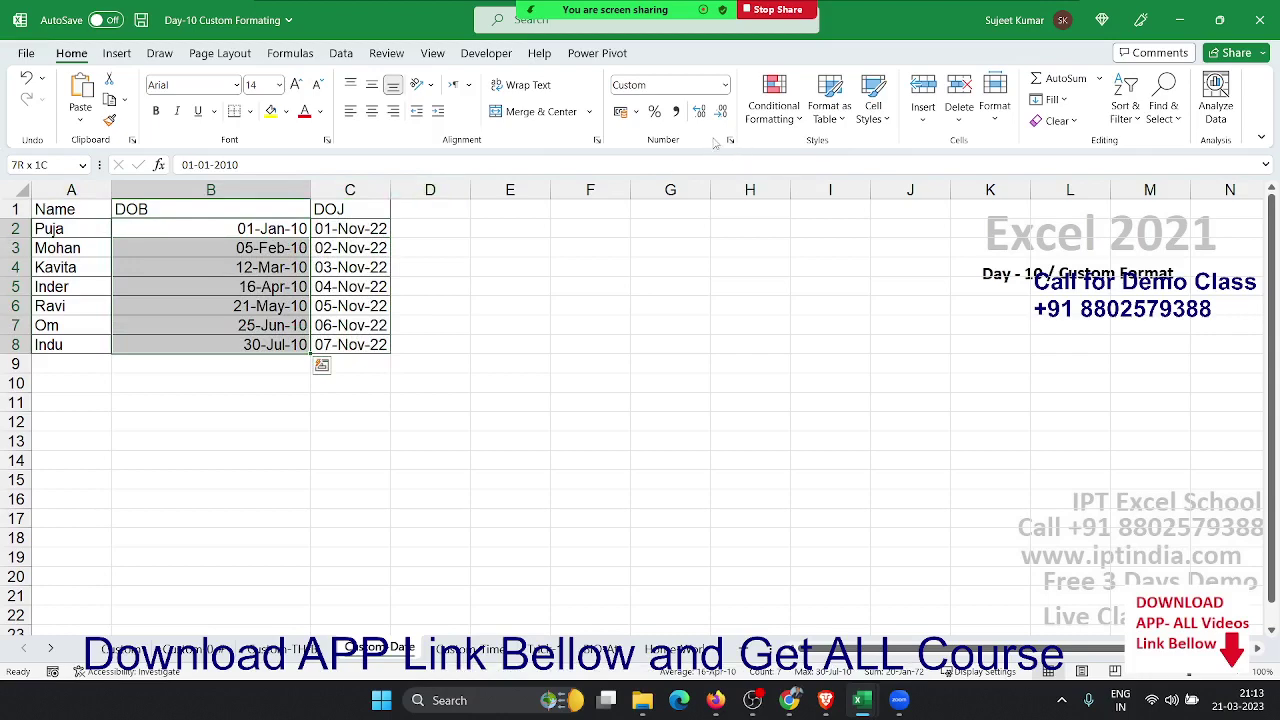
Choose a Date format with English (United Kingdom) locale, then go to Custom showing dd-mm-yyyy;@
click(730, 140)
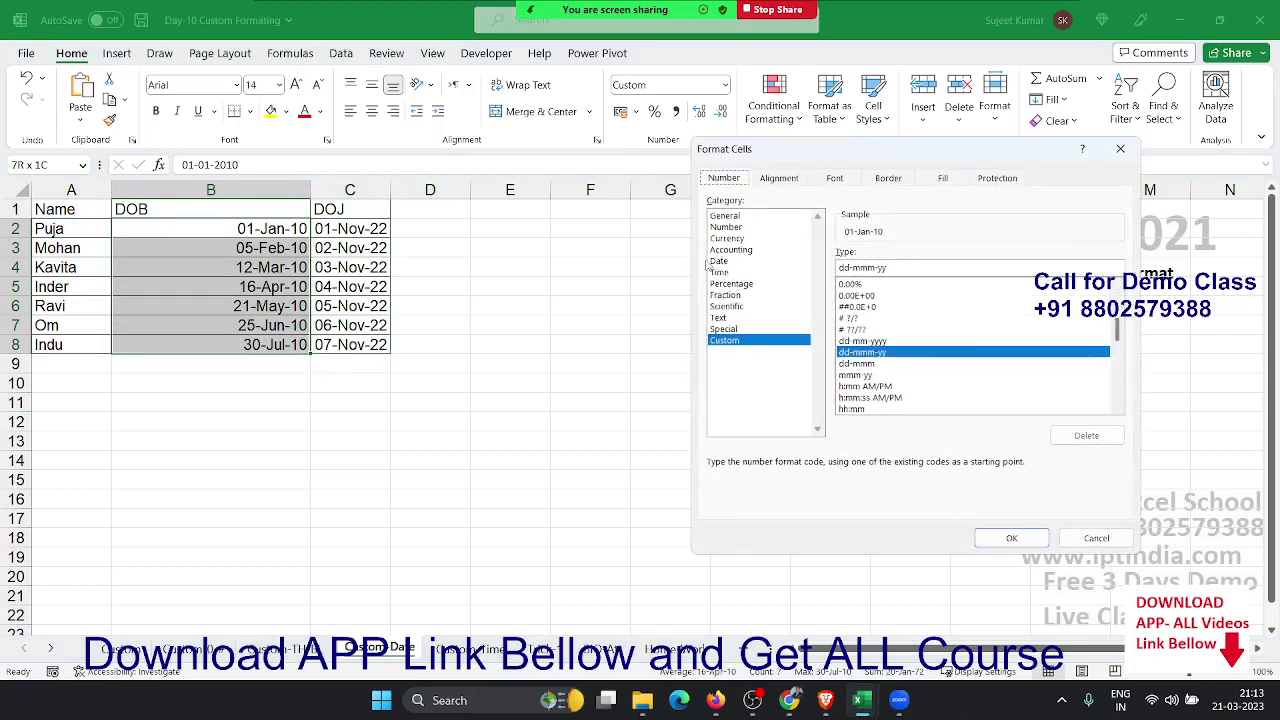
click(729, 262)
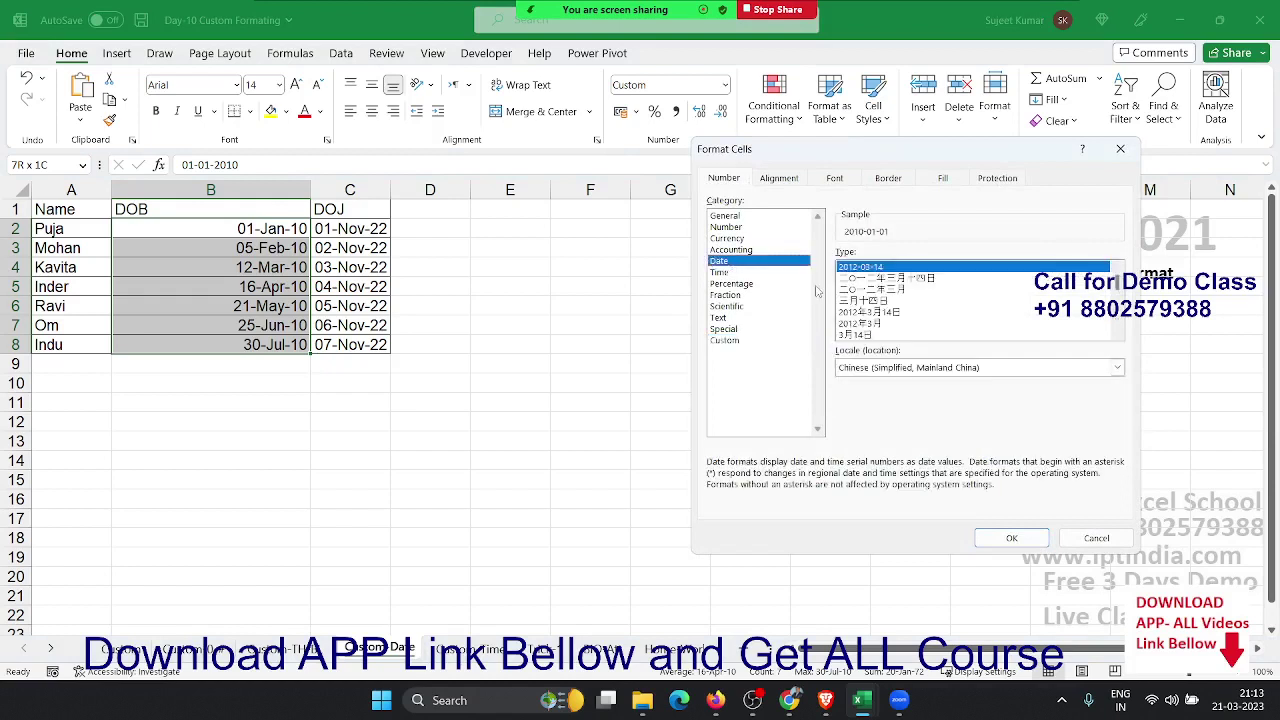
click(882, 368)
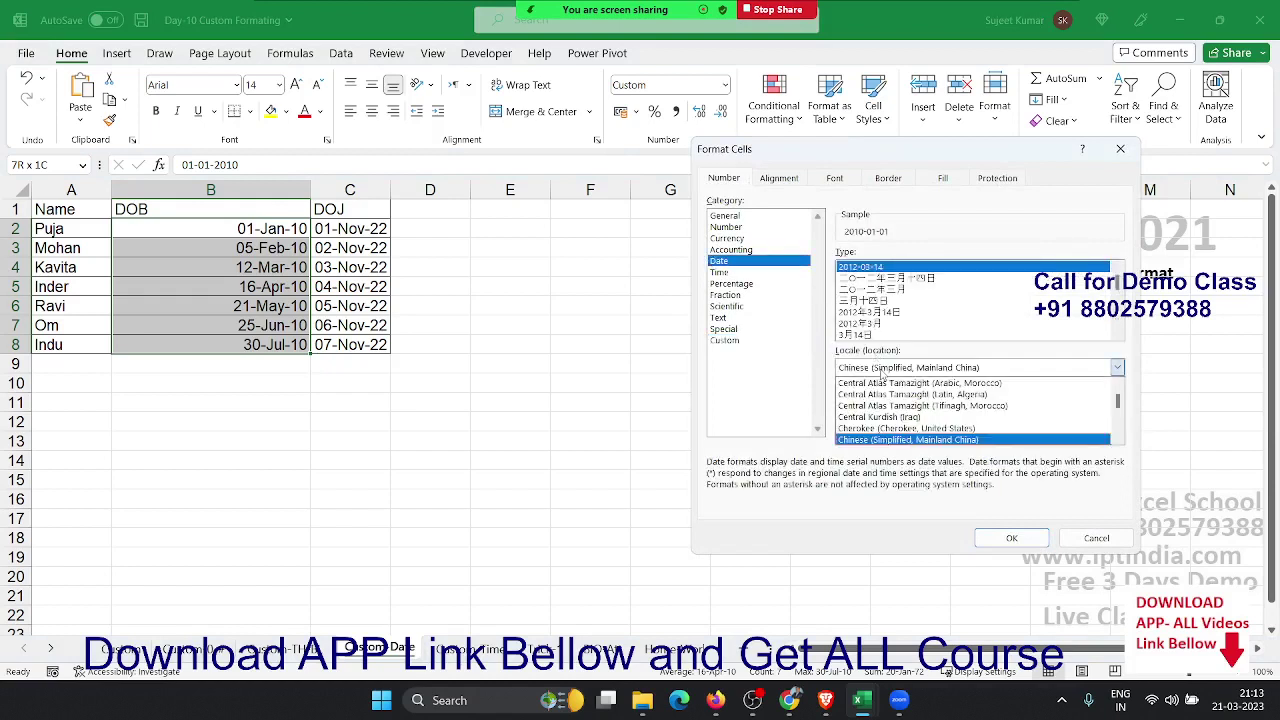
key(e)
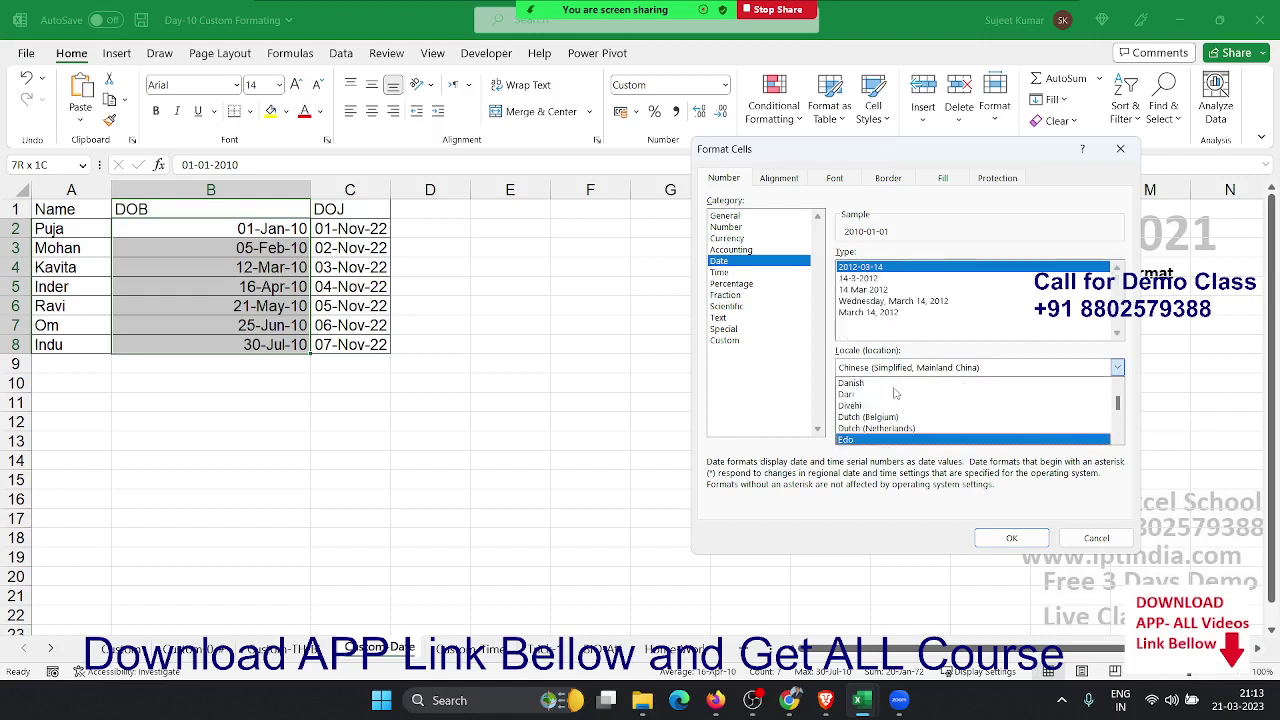
key(Down)
key(Down)
key(Down)
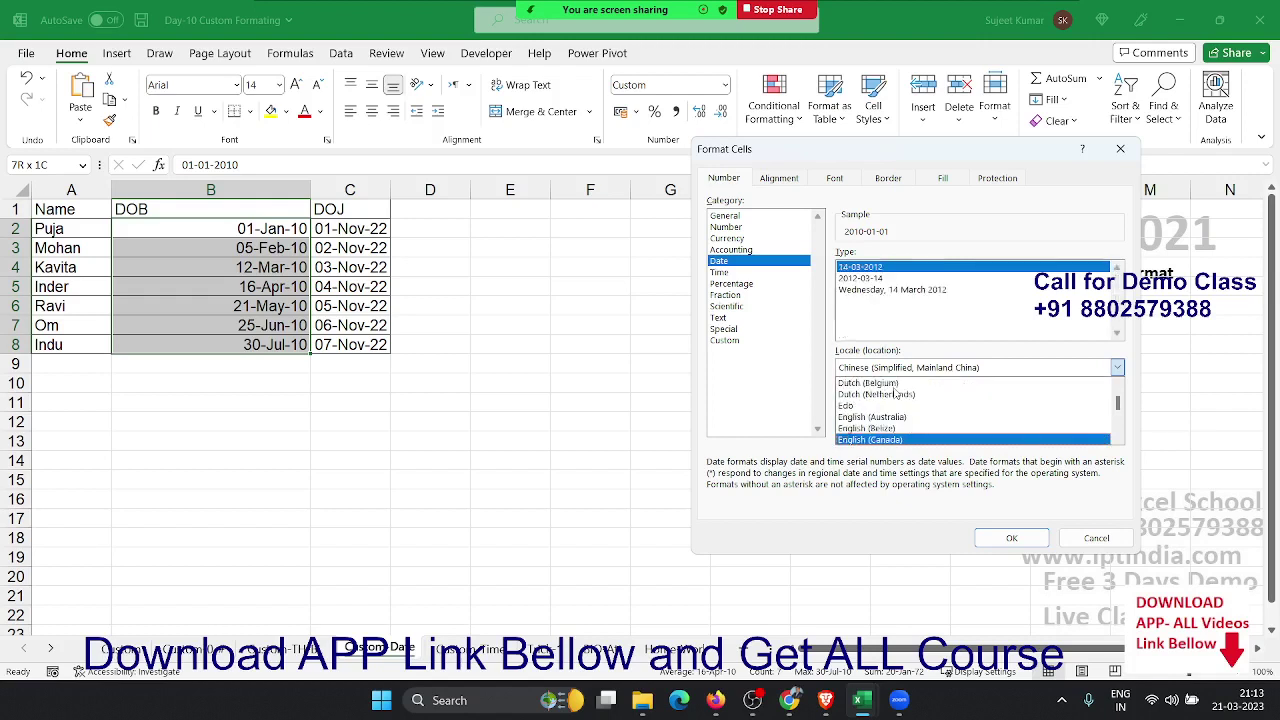
key(Down)
key(Down)
key(Down)
key(Down)
key(Down)
key(Down)
key(Down)
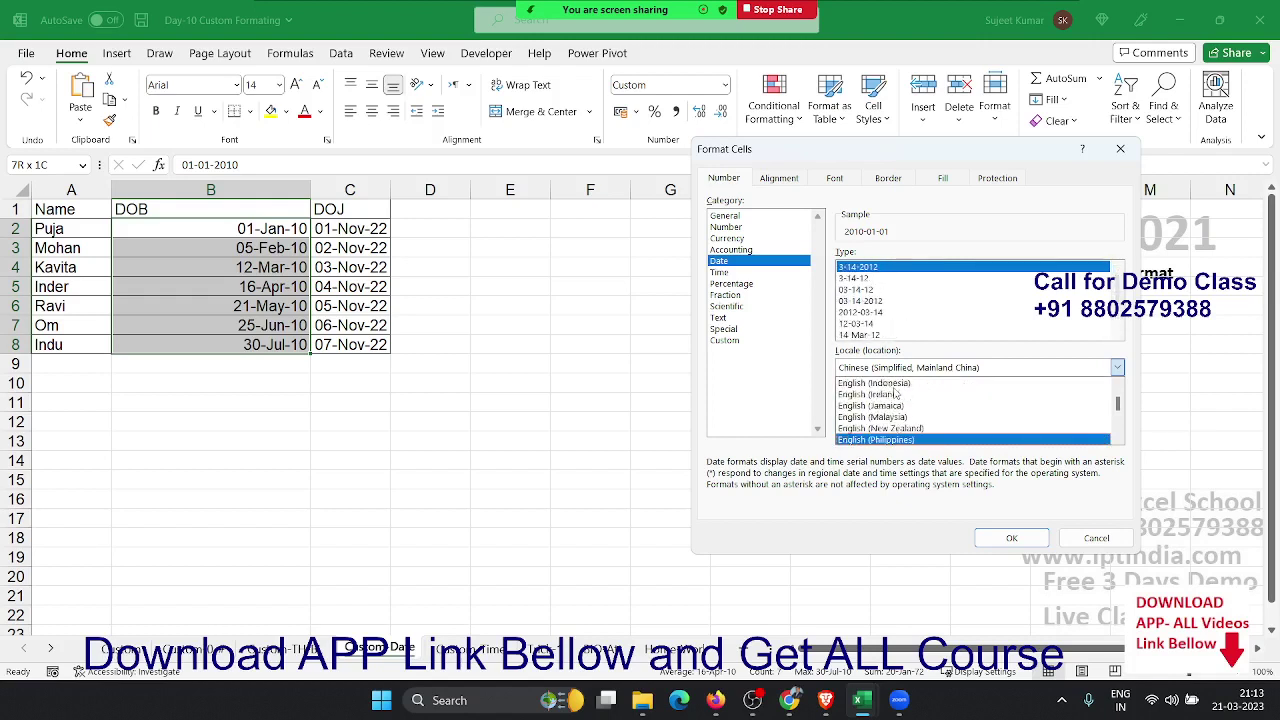
key(Down)
key(Down)
key(Down)
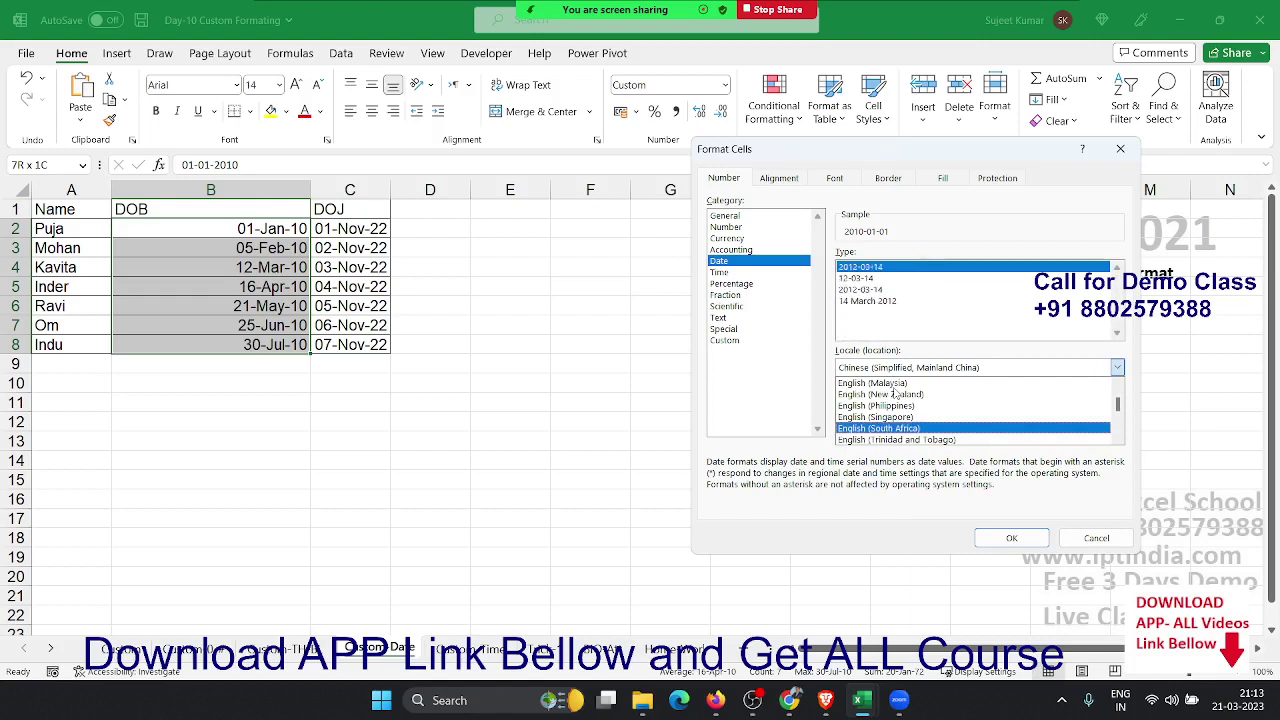
key(Down)
key(Down)
key(Return)
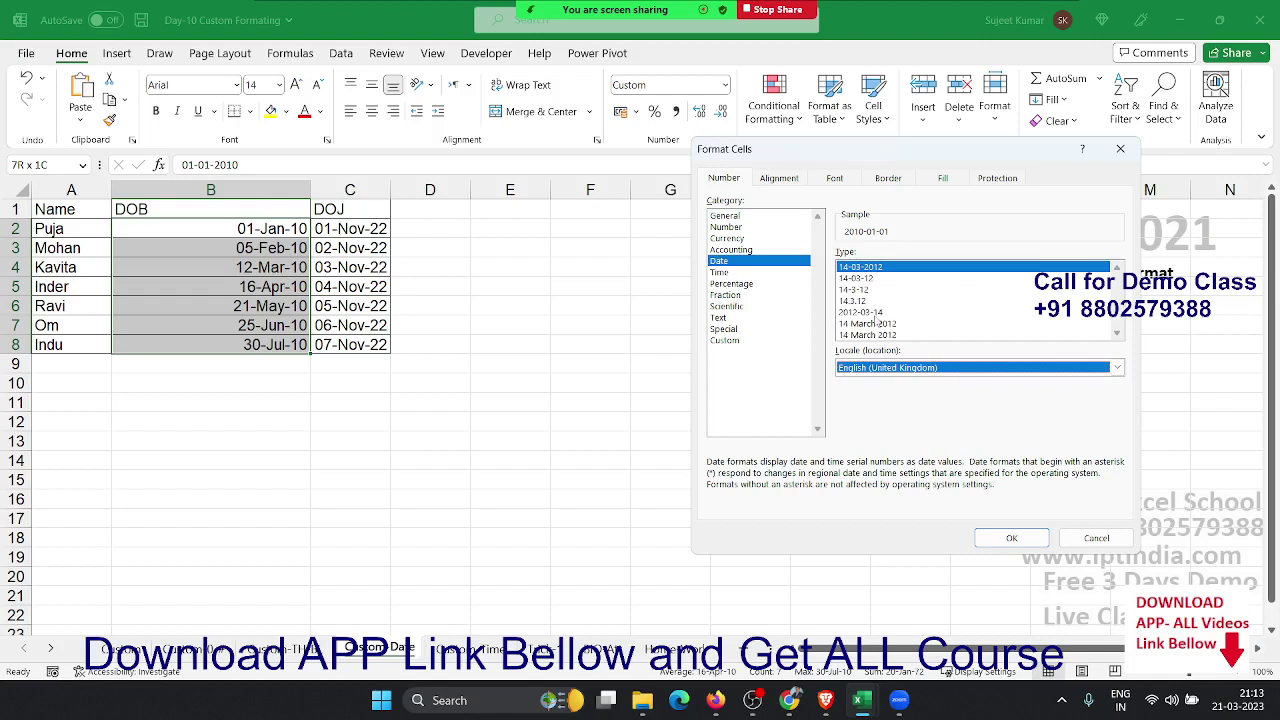
click(724, 340)
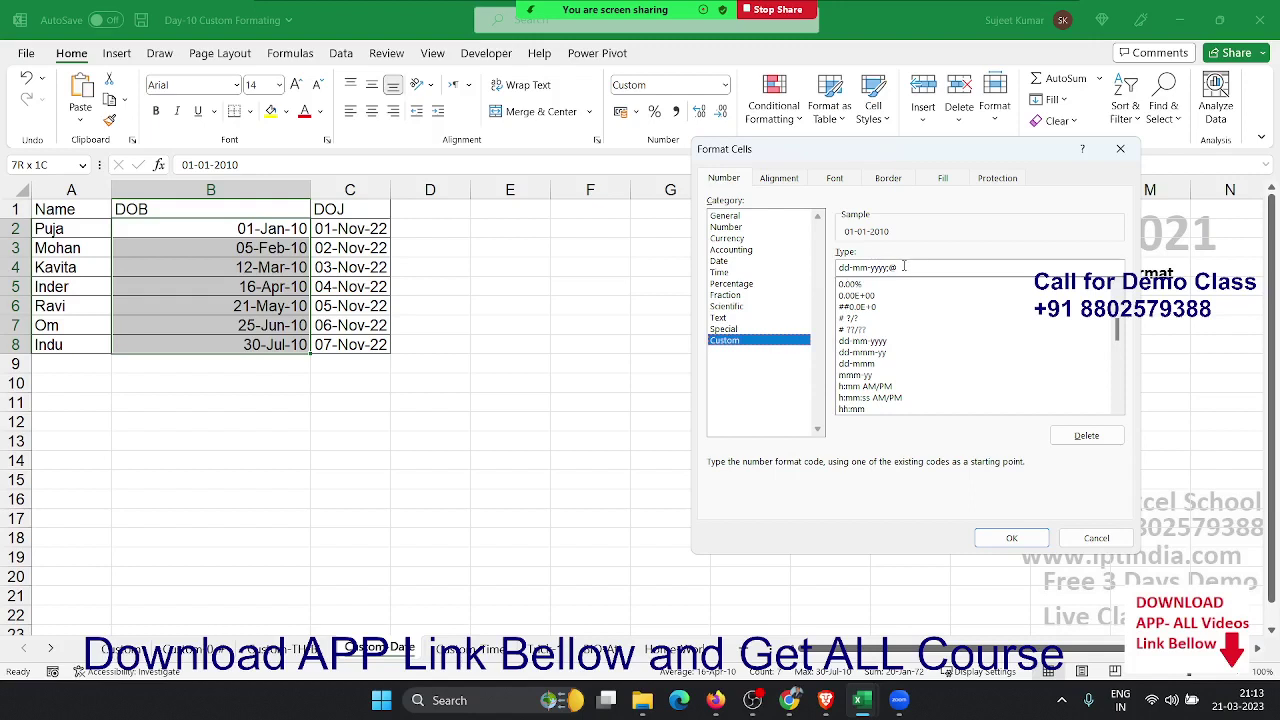
Replace the code with dddd , mmmm / dd yyyy so B2 shows Friday , January / 01 2010
drag(905, 267, 836, 267)
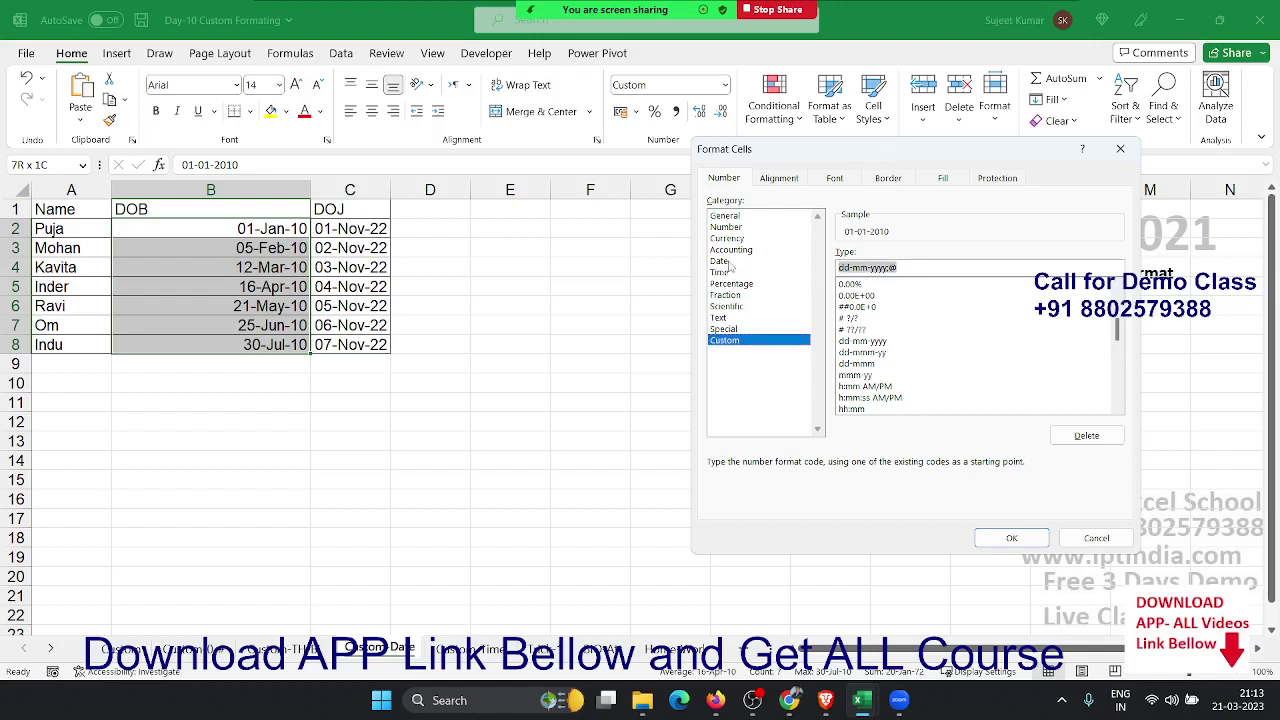
text(DD)
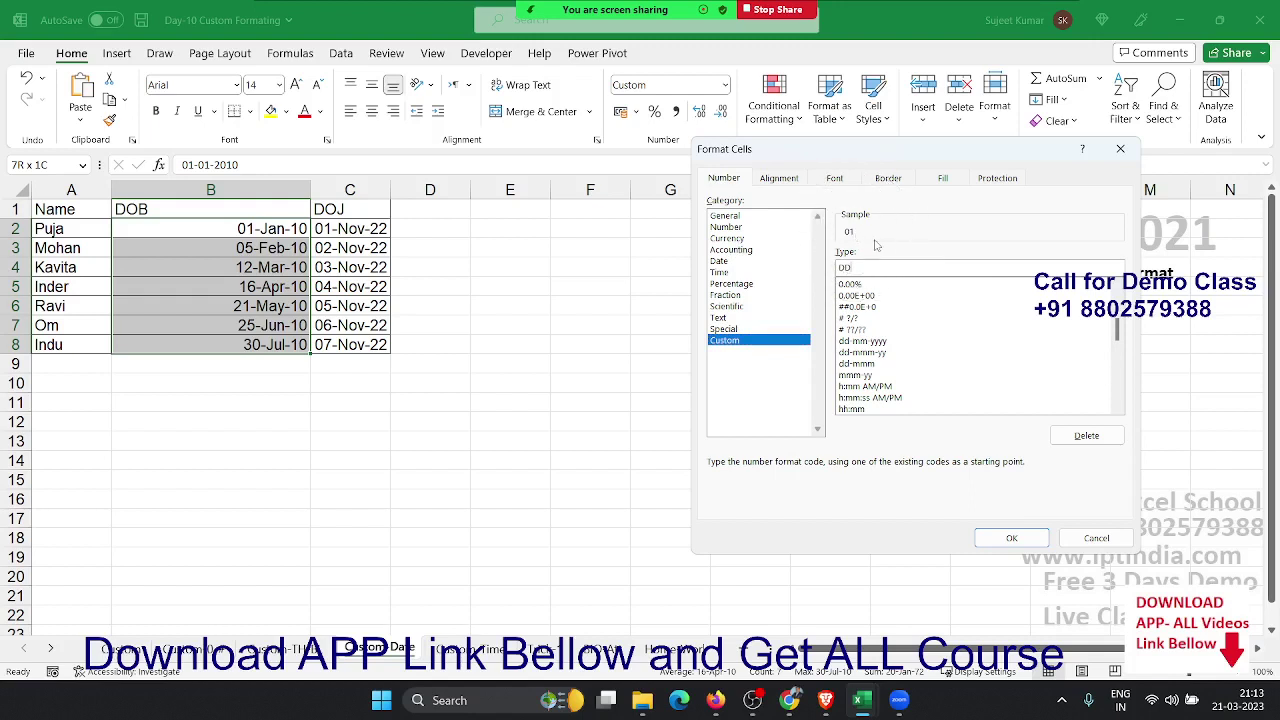
key(BackSpace)
text(d)
text(d)
text(d)
text(, )
text(m)
text(m)
text(mm)
text(m)
key(BackSpace)
text(/)
text( dd)
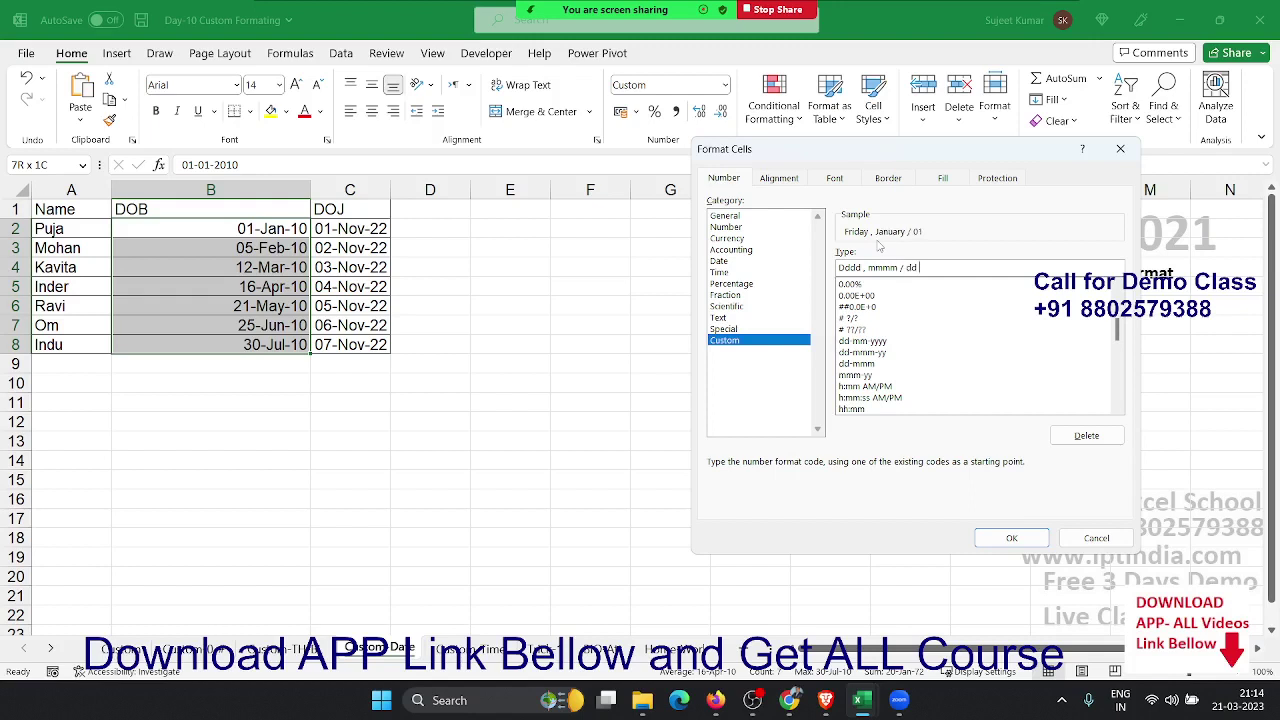
text( yyy)
text(y)
key(Return)
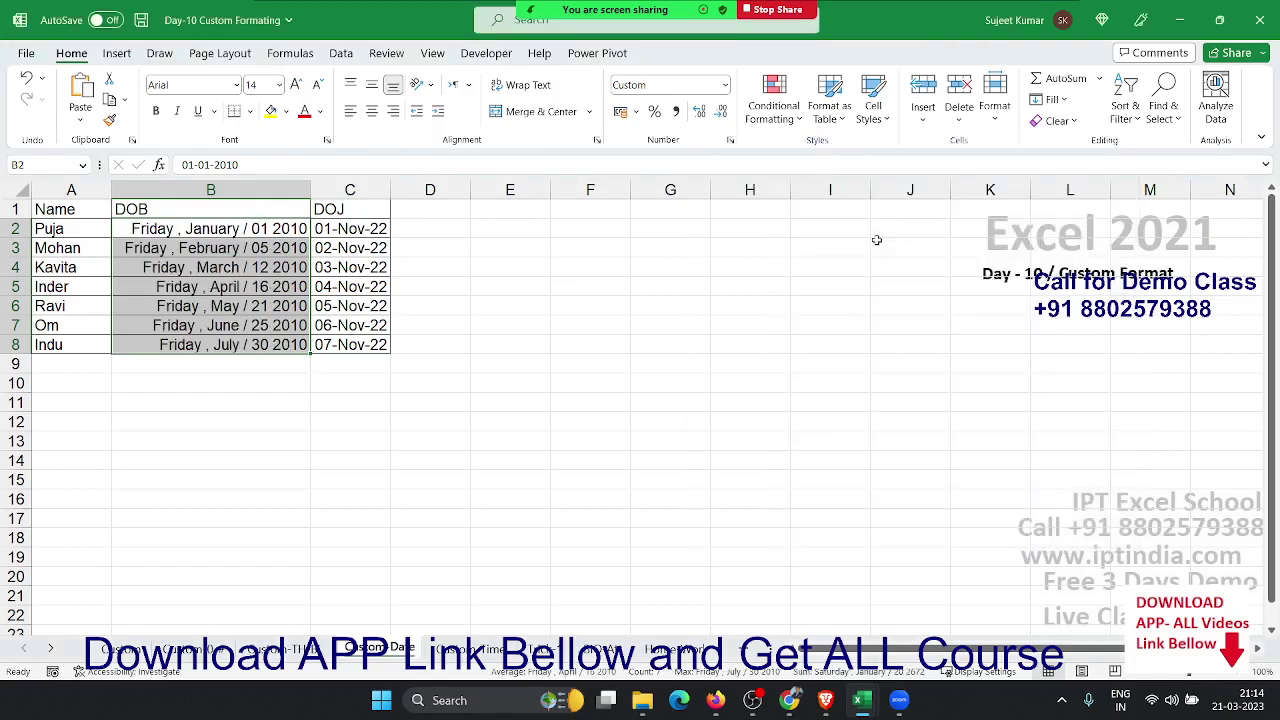
key(Right)
Format the DOJ dates in C2:C8 with custom code mmmm.dd-yyyy, e.g. November.01-2022
key(ctrl+shift+Down)
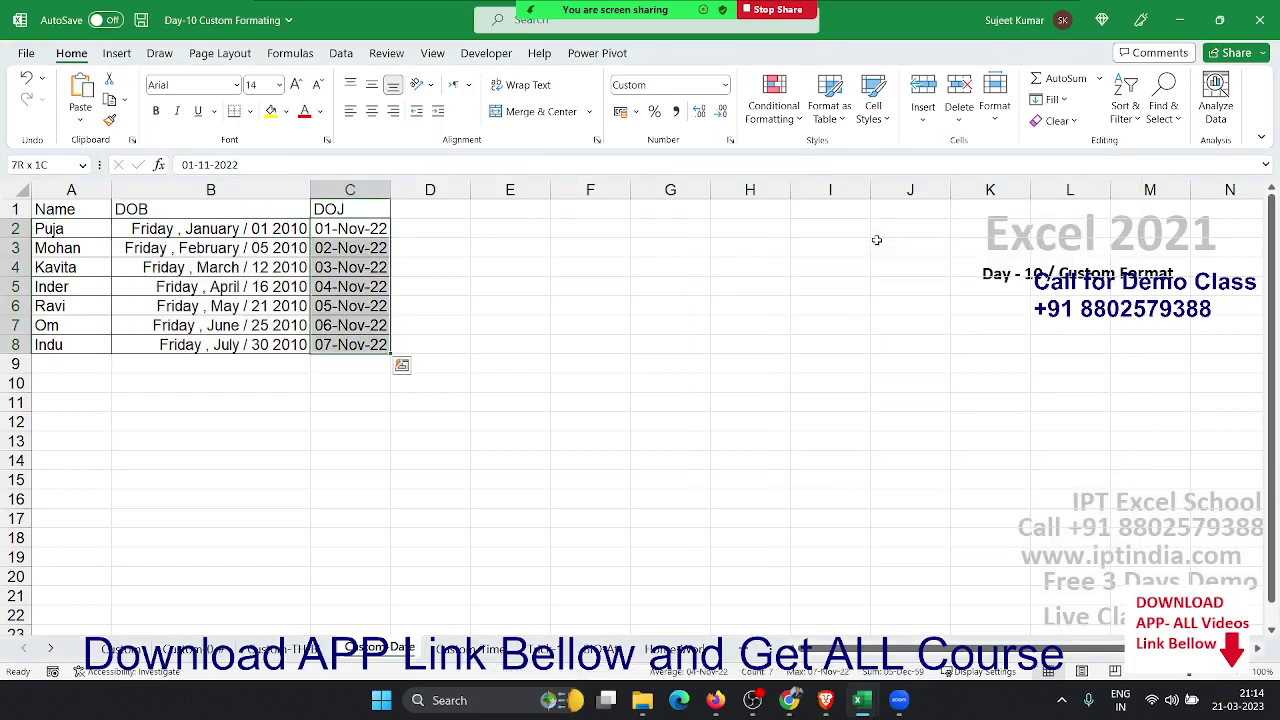
click(730, 140)
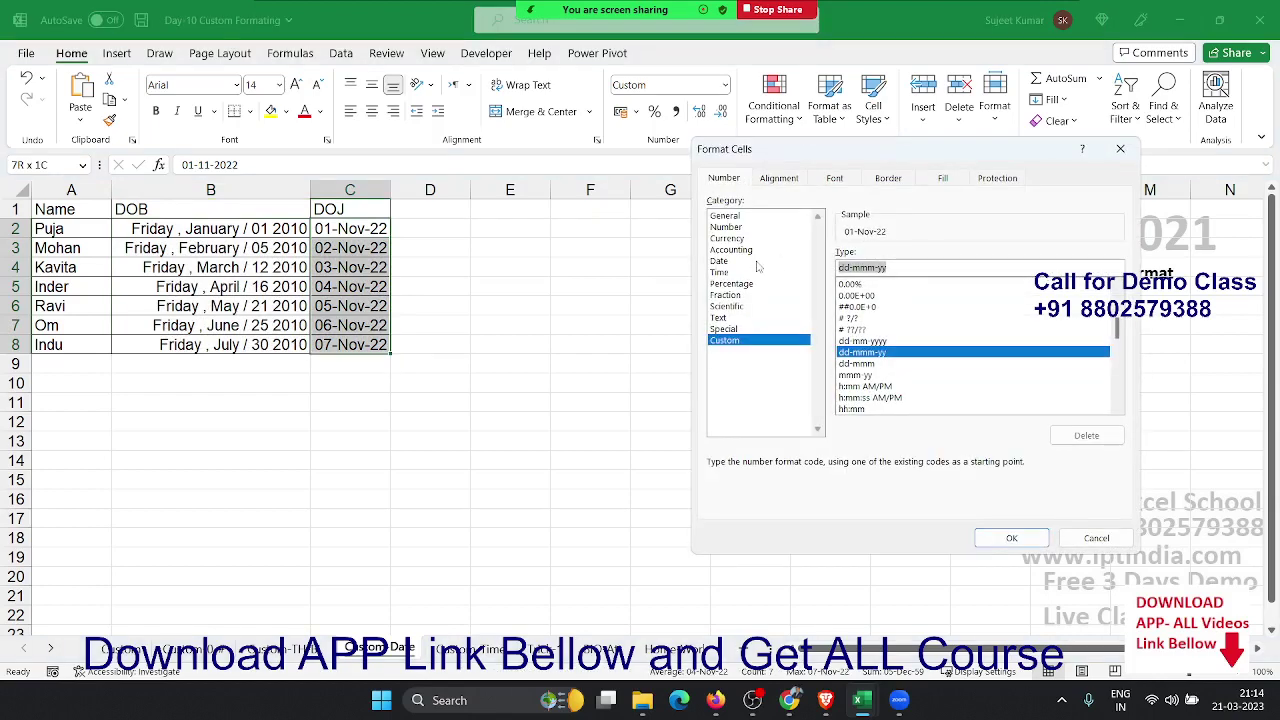
text(mmmm.ff)
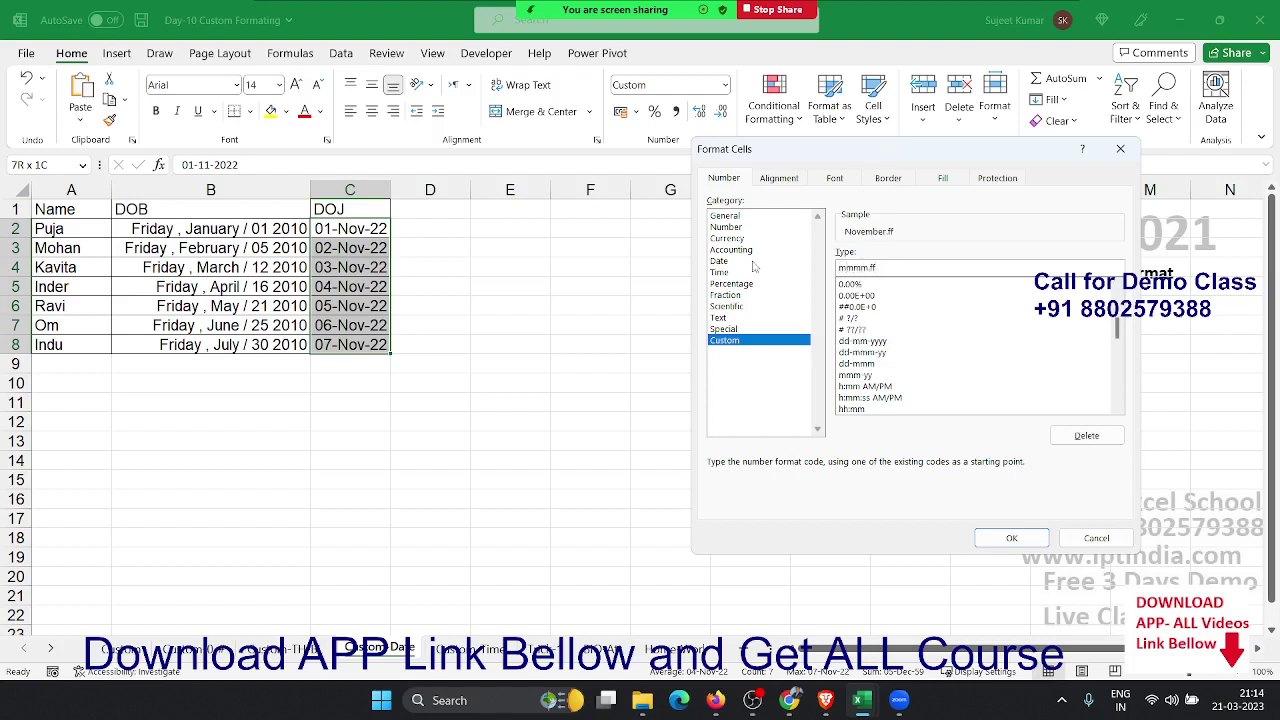
text(dd)
text(,)
text(yyyy)
key(Return)
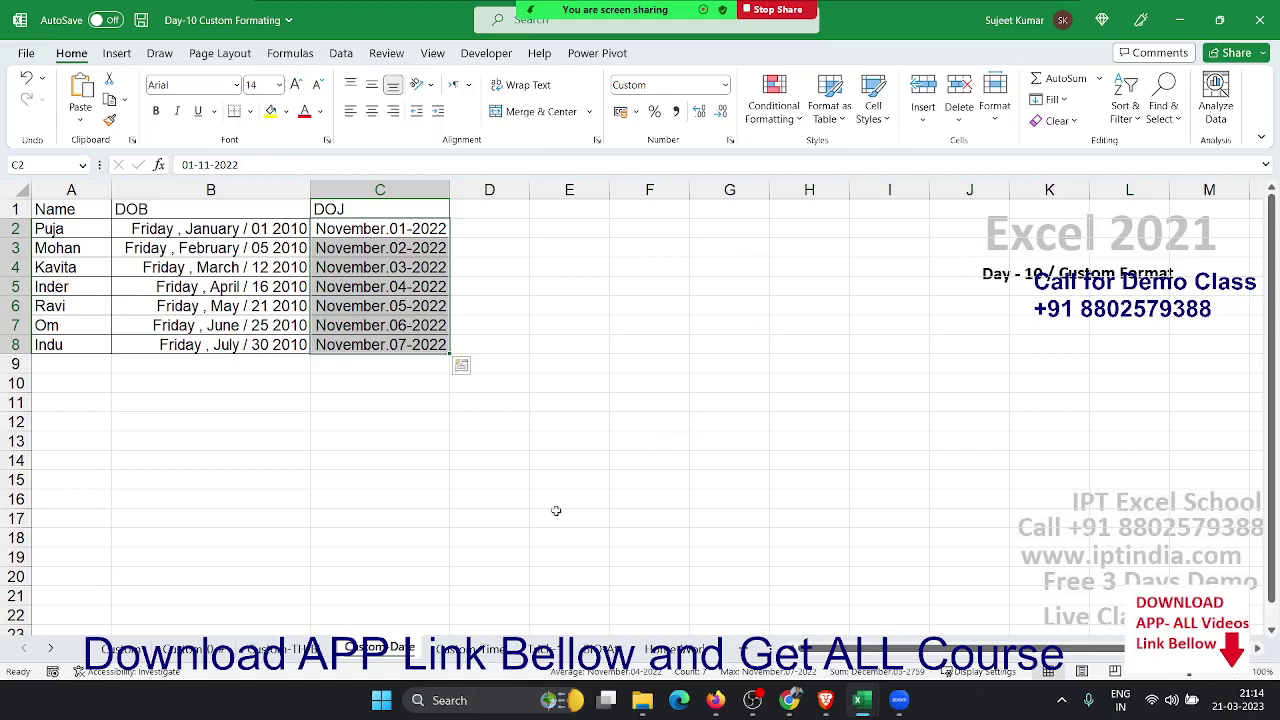
Go to the Custom Time sheet and select the IN-Time values in B2:B8
click(476, 649)
click(401, 460)
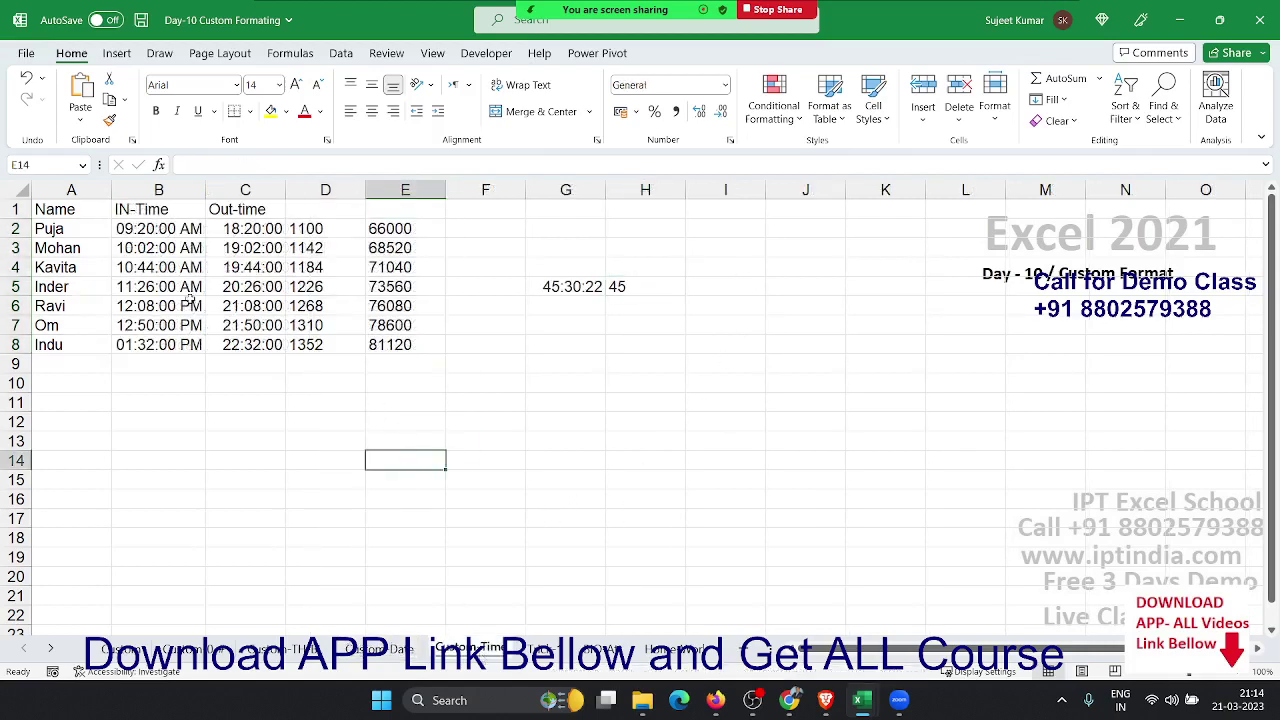
click(155, 228)
key(ctrl+shift+Down)
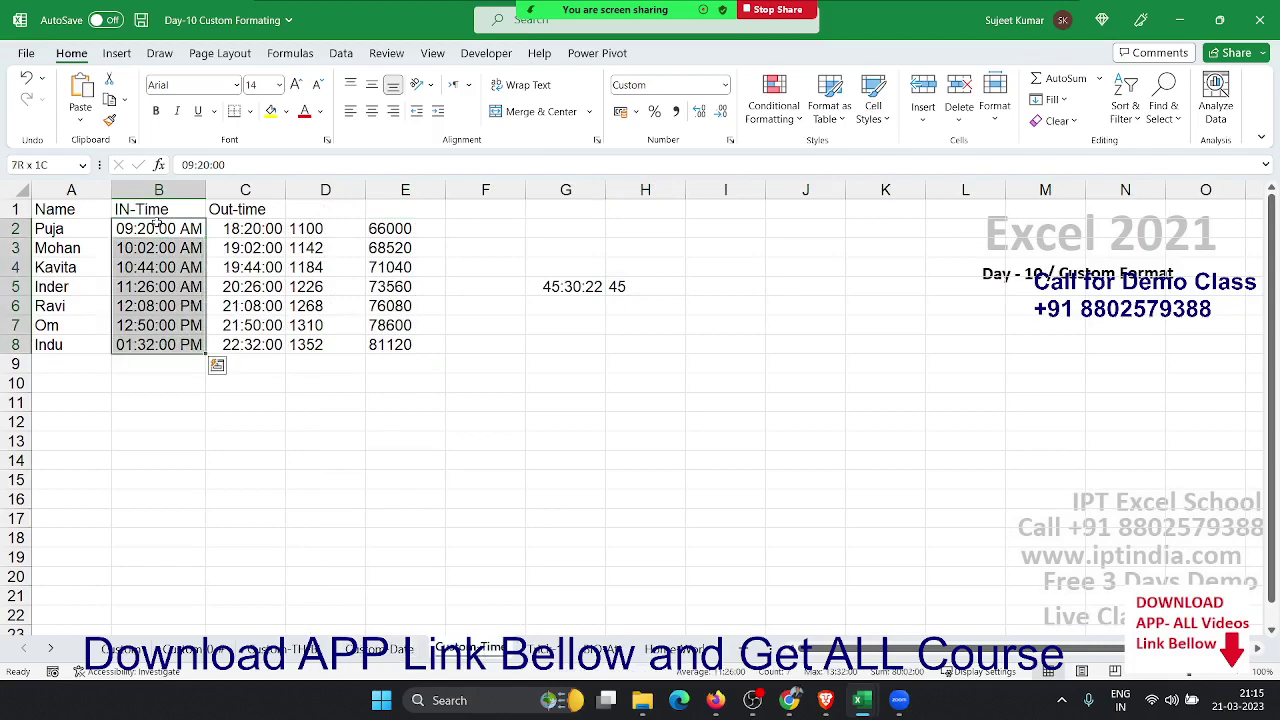
Review the IN-Time hh:mm:ss AM/PM format code, leaving it unchanged
click(727, 139)
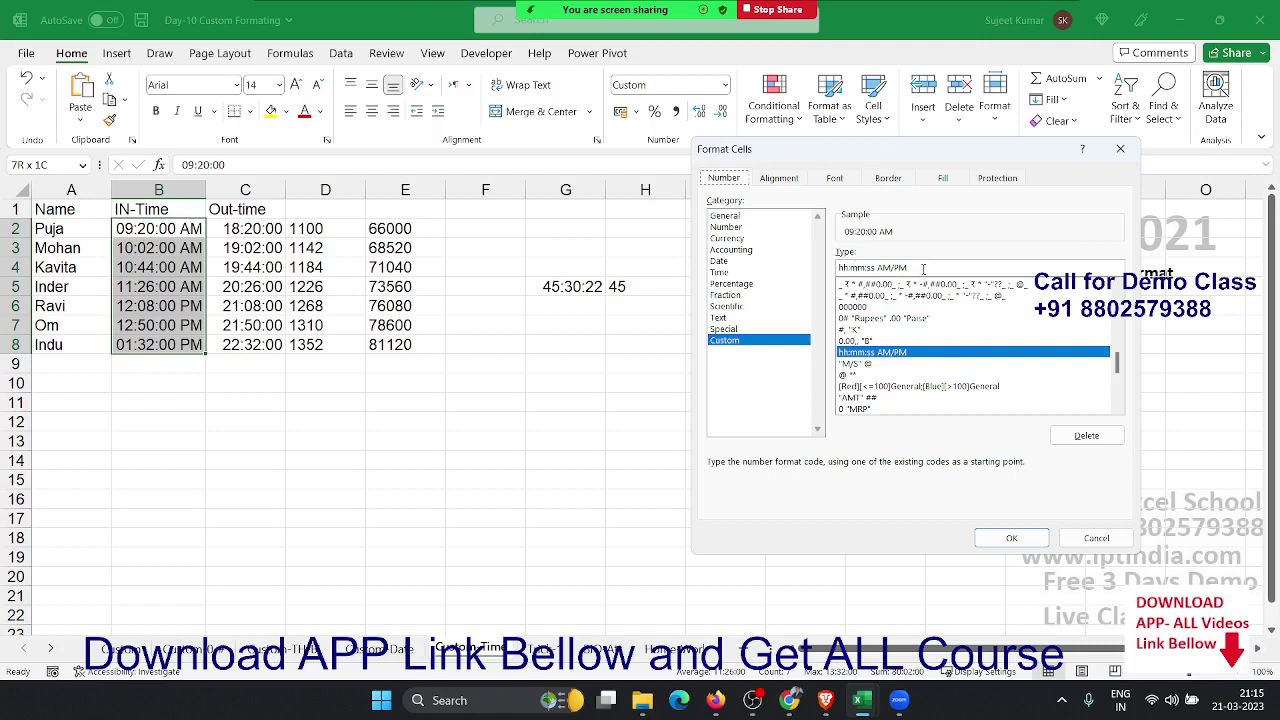
double_click(855, 267)
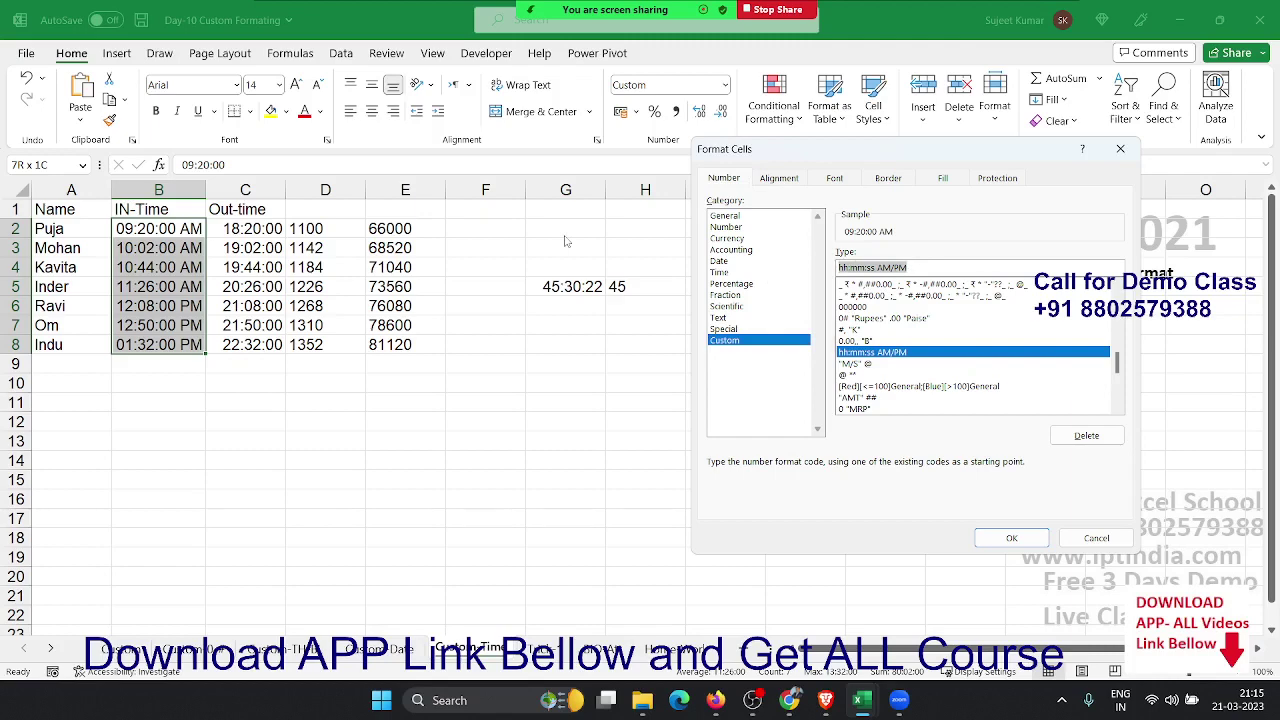
key(Return)
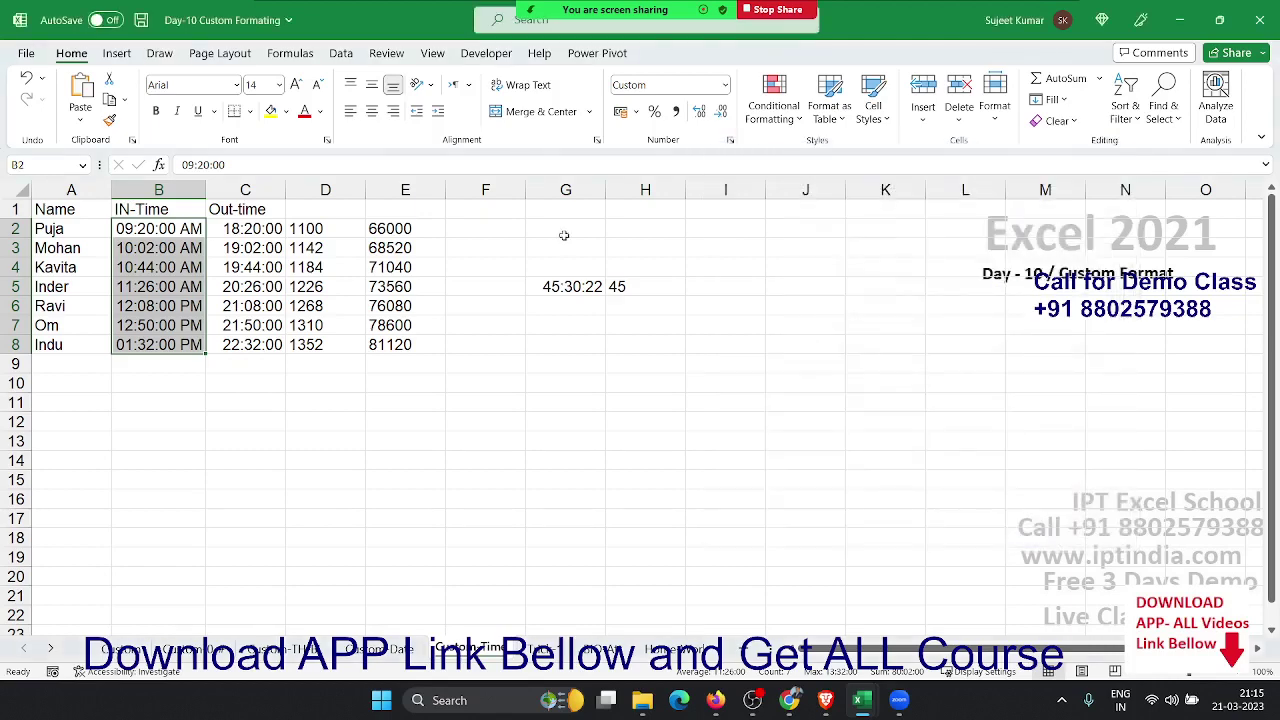
key(Right)
Select the helper numbers in D2:E8 and clear them
key(ctrl+shift+Down)
key(Right)
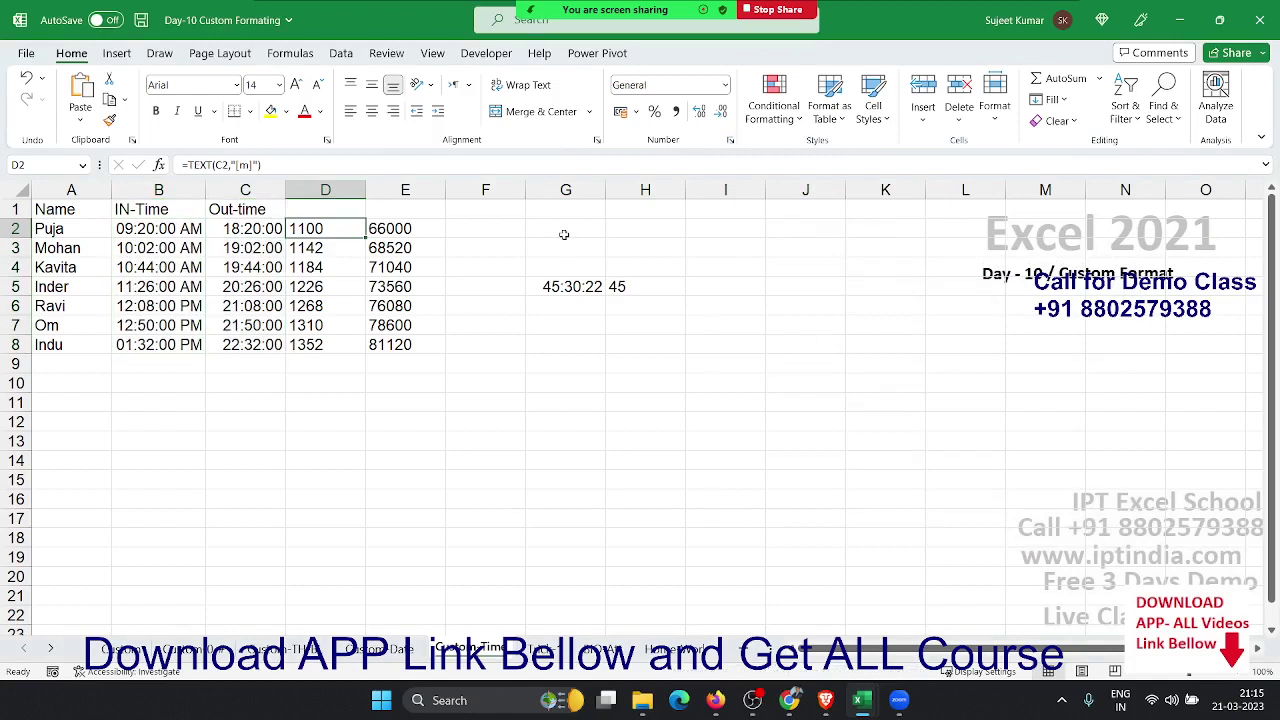
key(shift+Right)
key(ctrl+shift+Down)
key(Right)
key(Right)
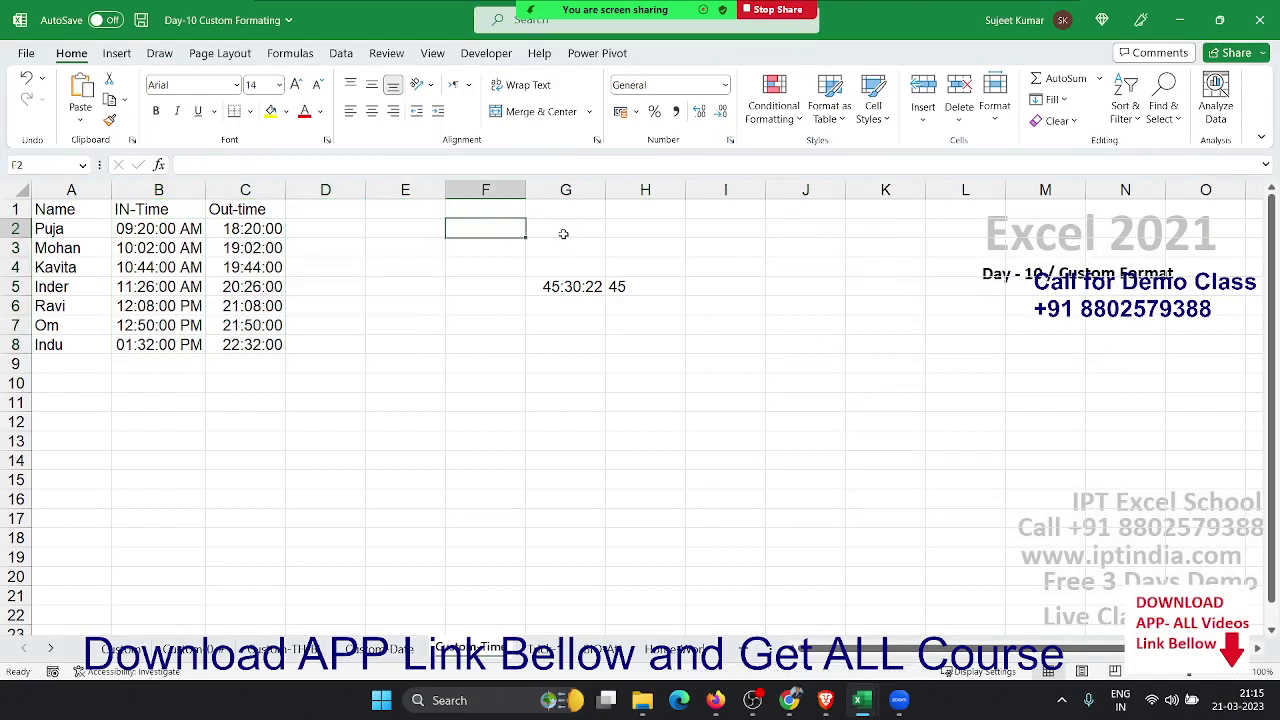
Clear the 45 from H5 and return G5 to General format, showing 1.896088
key(Right)
key(Right)
key(Down)
key(Down)
key(Down)
key(Delete)
key(Left)
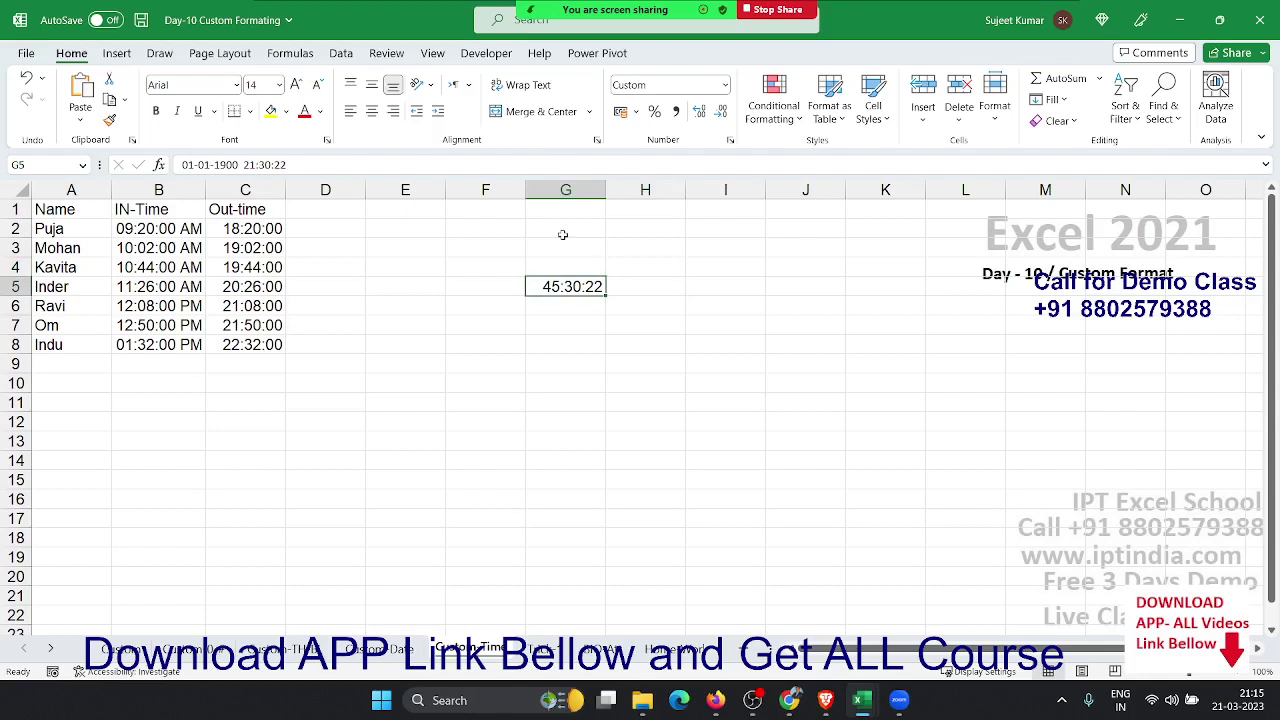
key(ctrl+shift+grave)
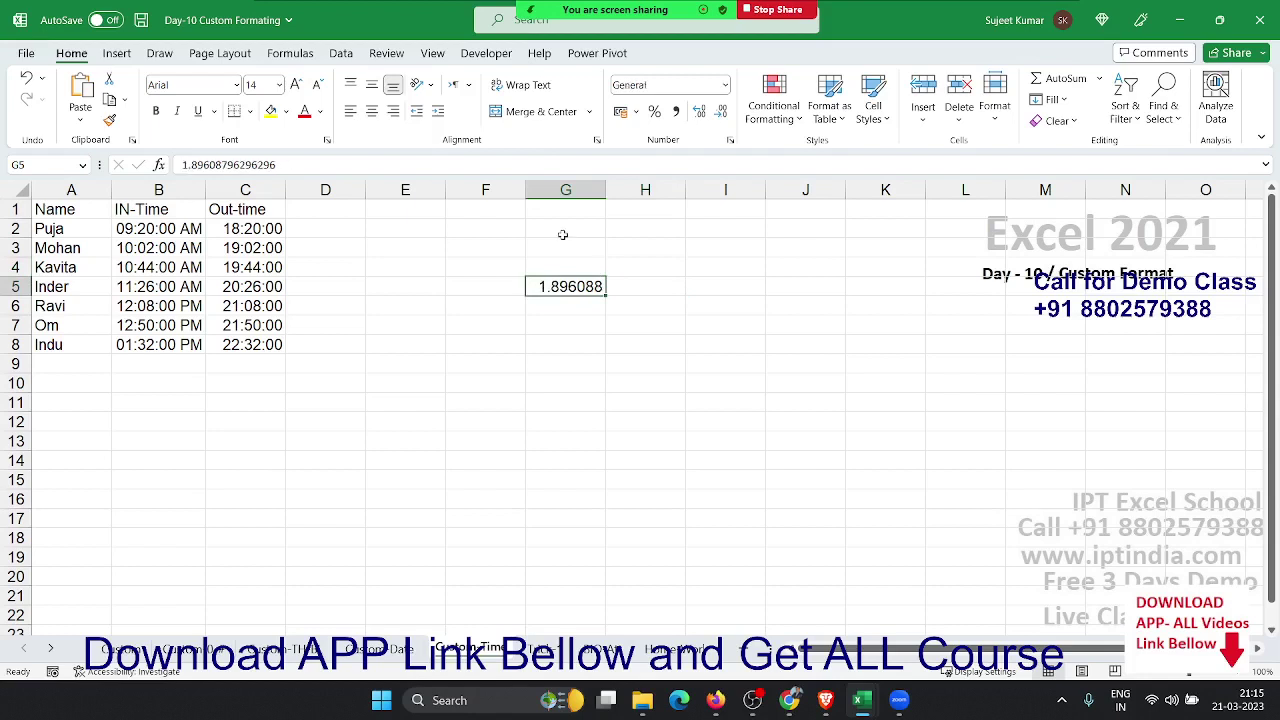
For G5, switch the locale to English (United States) and pick the 37:30:55 elapsed-hours time format
click(731, 143)
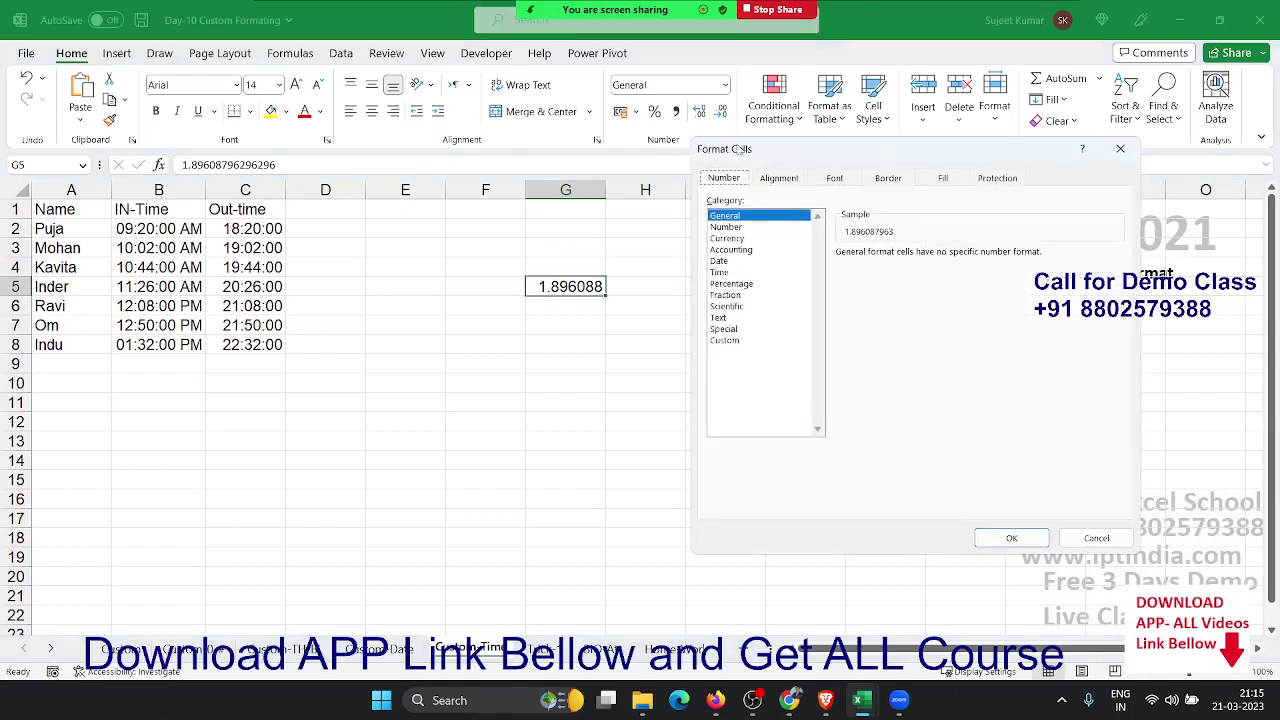
click(725, 262)
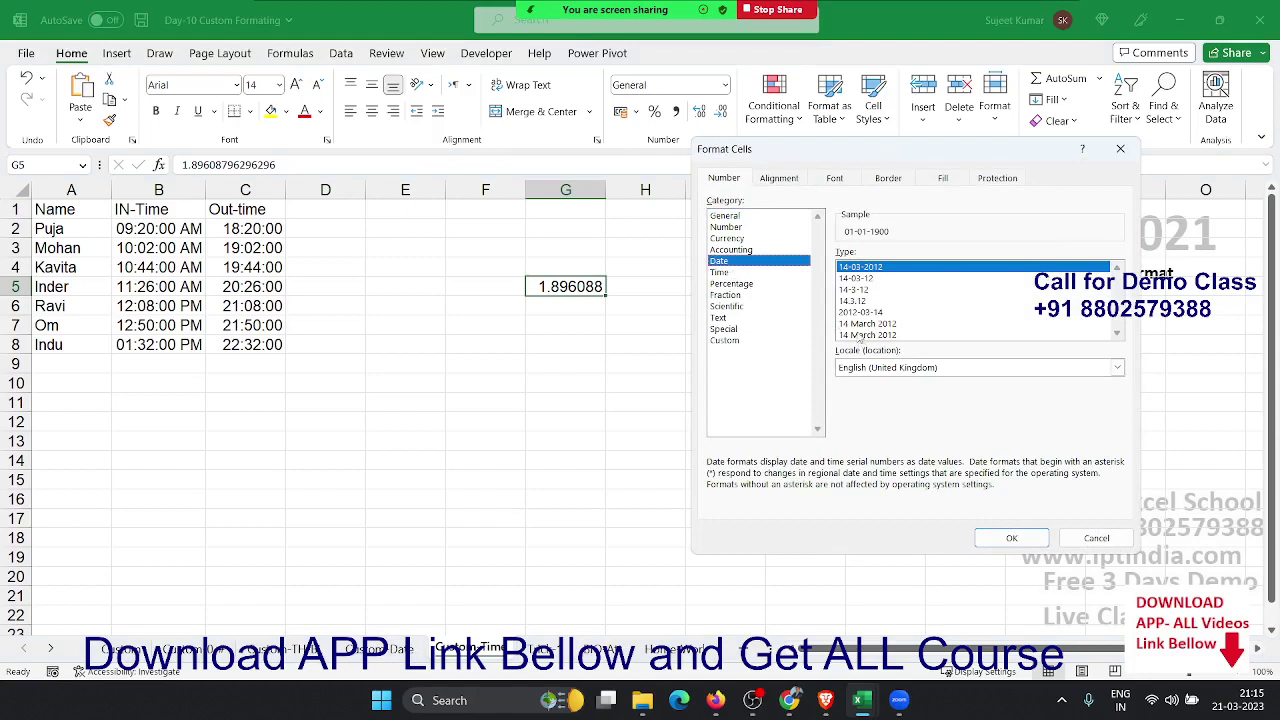
click(866, 335)
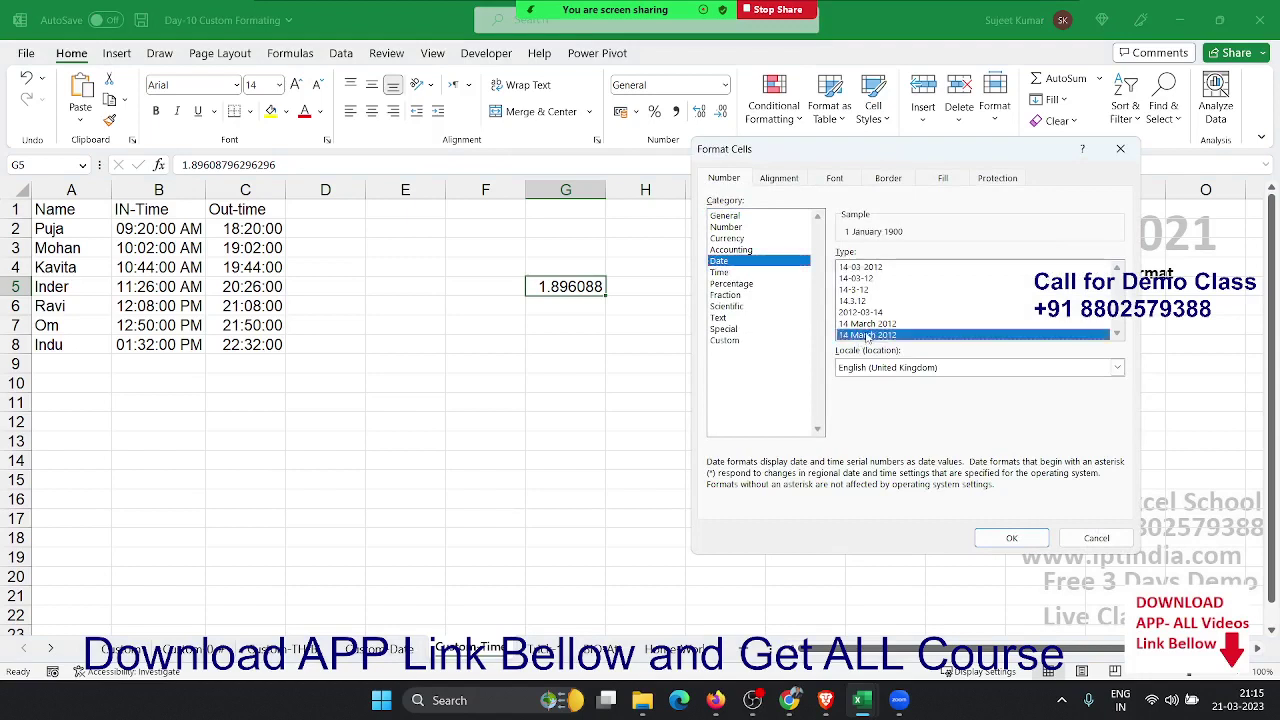
click(731, 273)
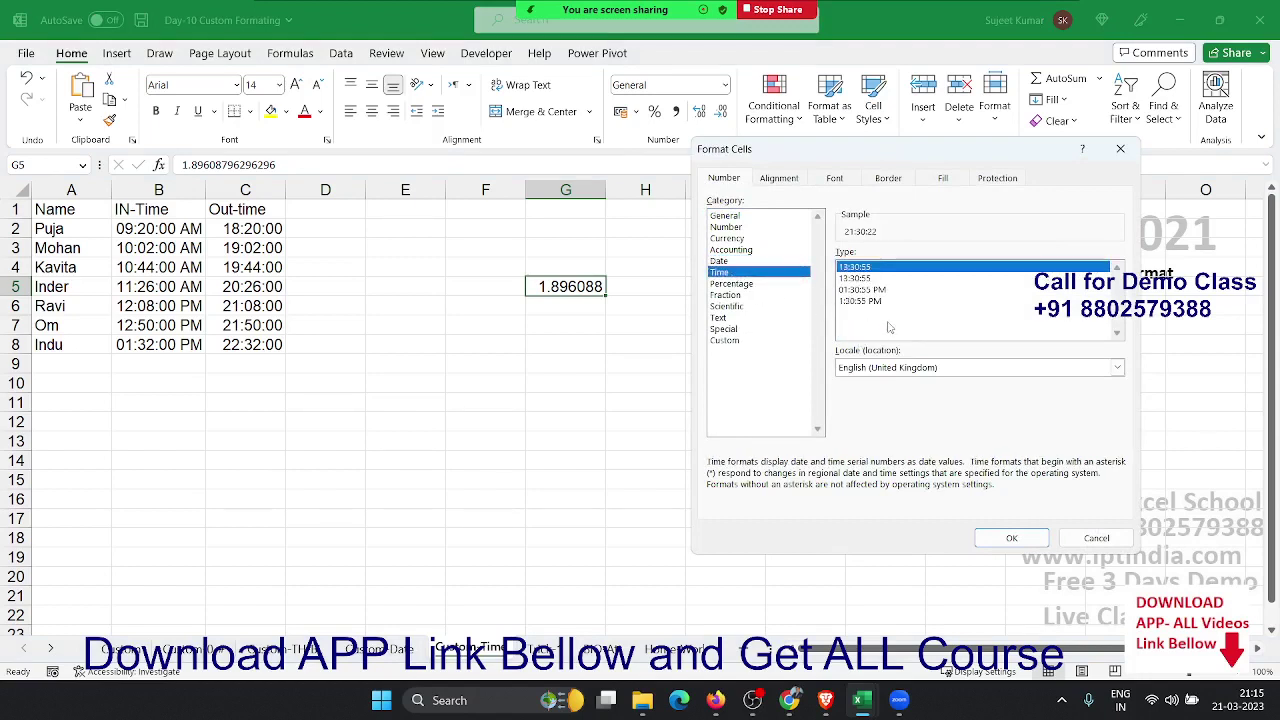
click(899, 370)
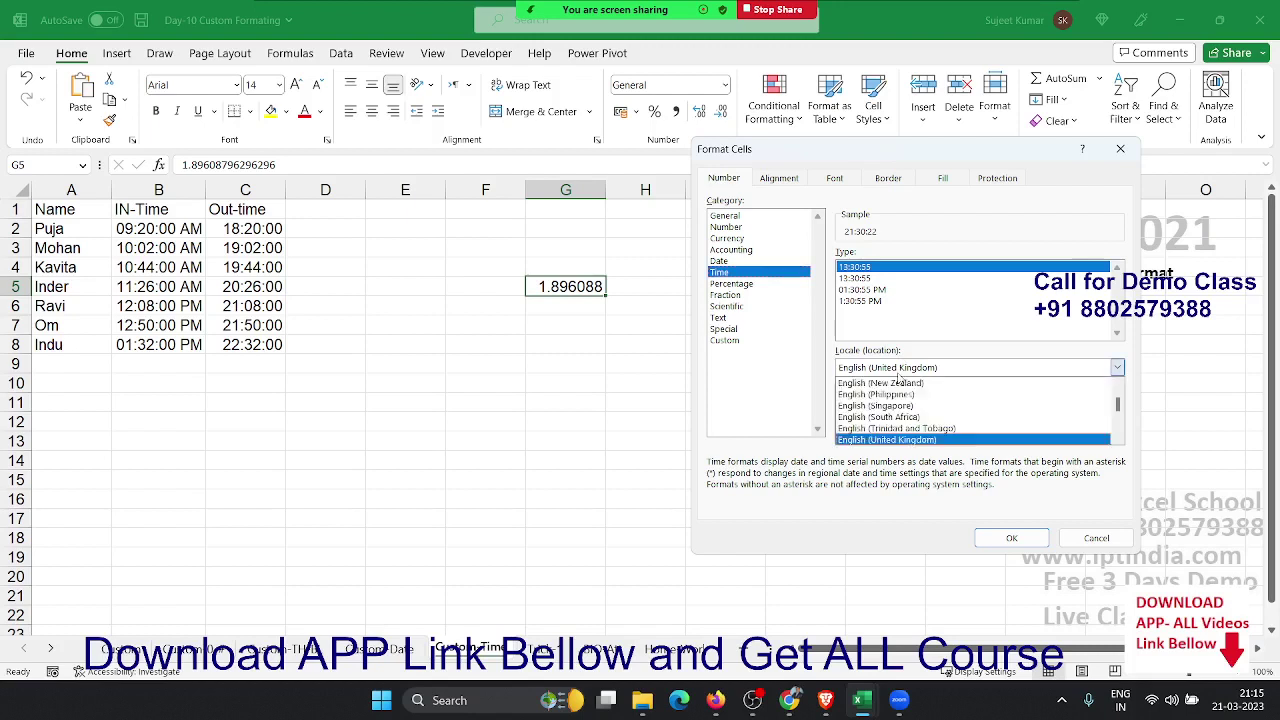
key(Down)
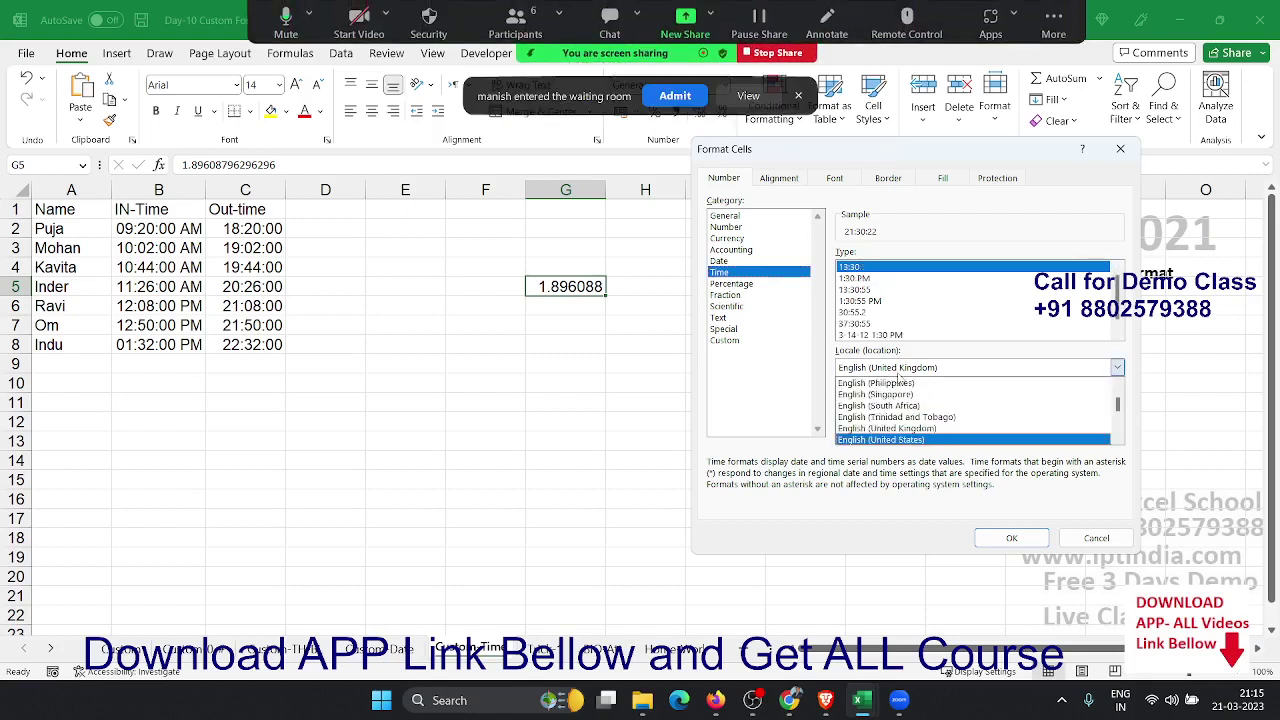
click(683, 97)
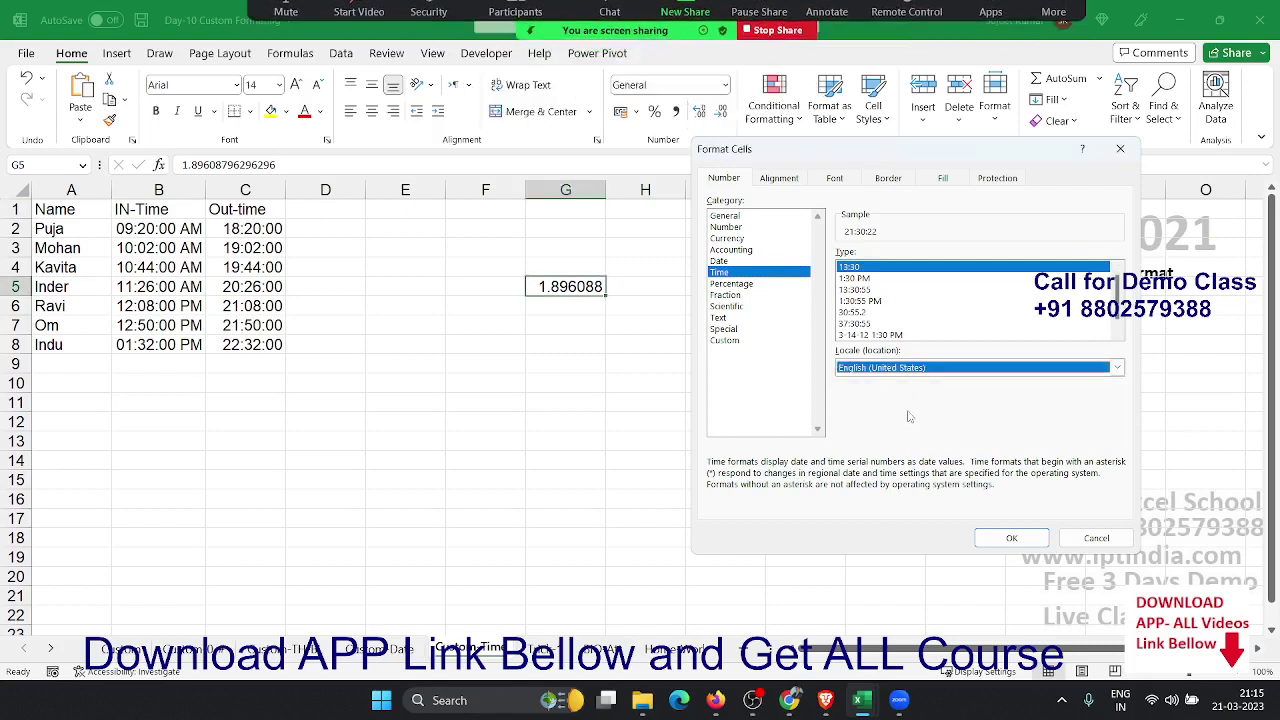
click(870, 324)
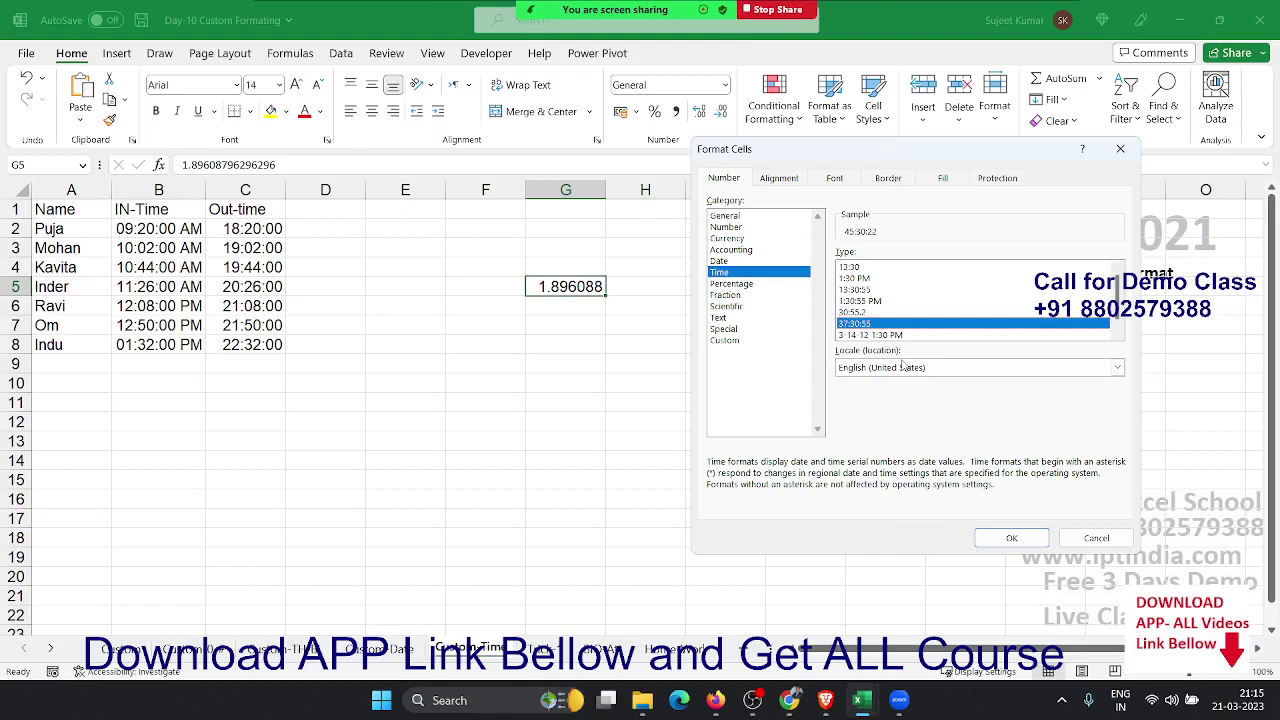
Replace G5's custom format code with [h]:mm:ss so it reads 45:30:22
key(ctrl)
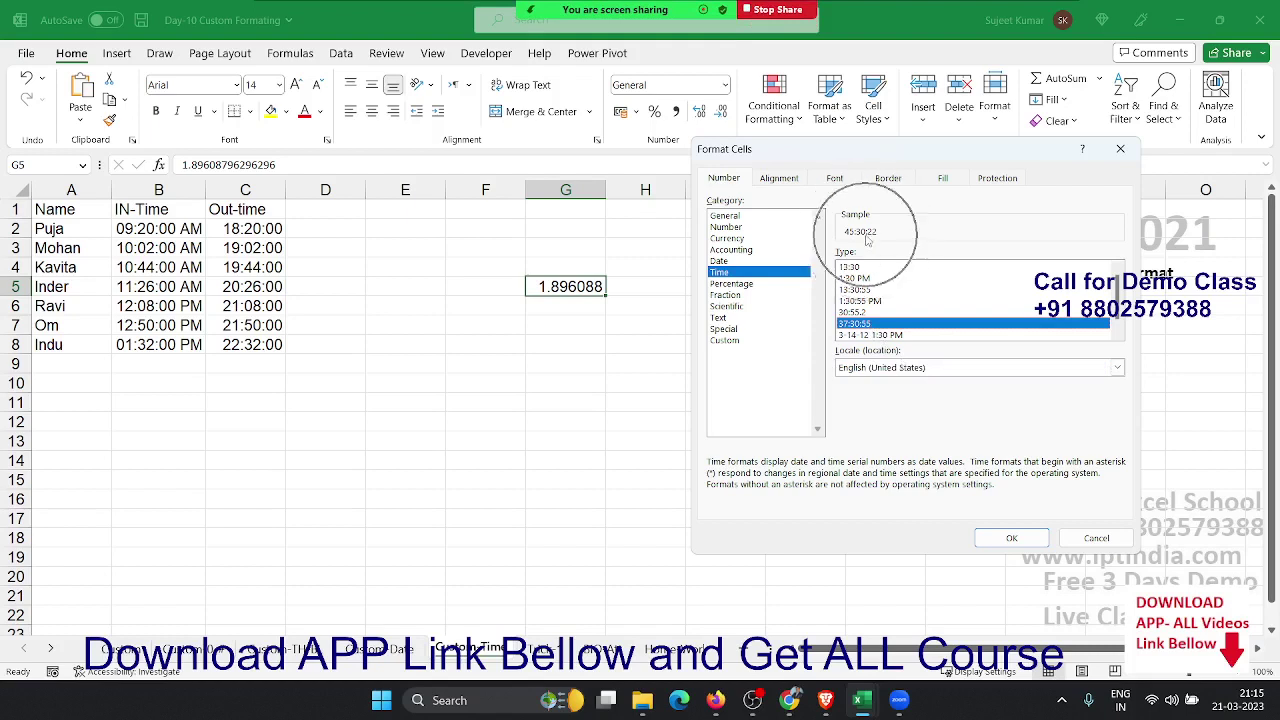
click(742, 342)
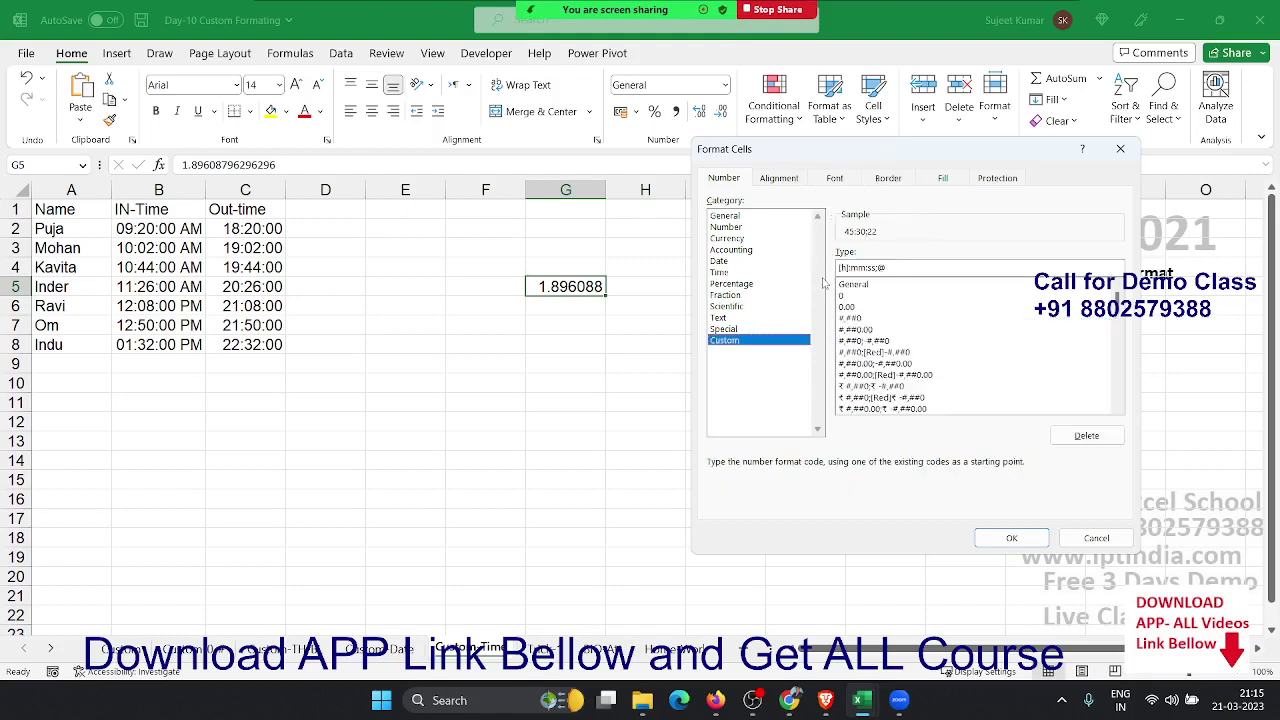
drag(906, 272, 836, 267)
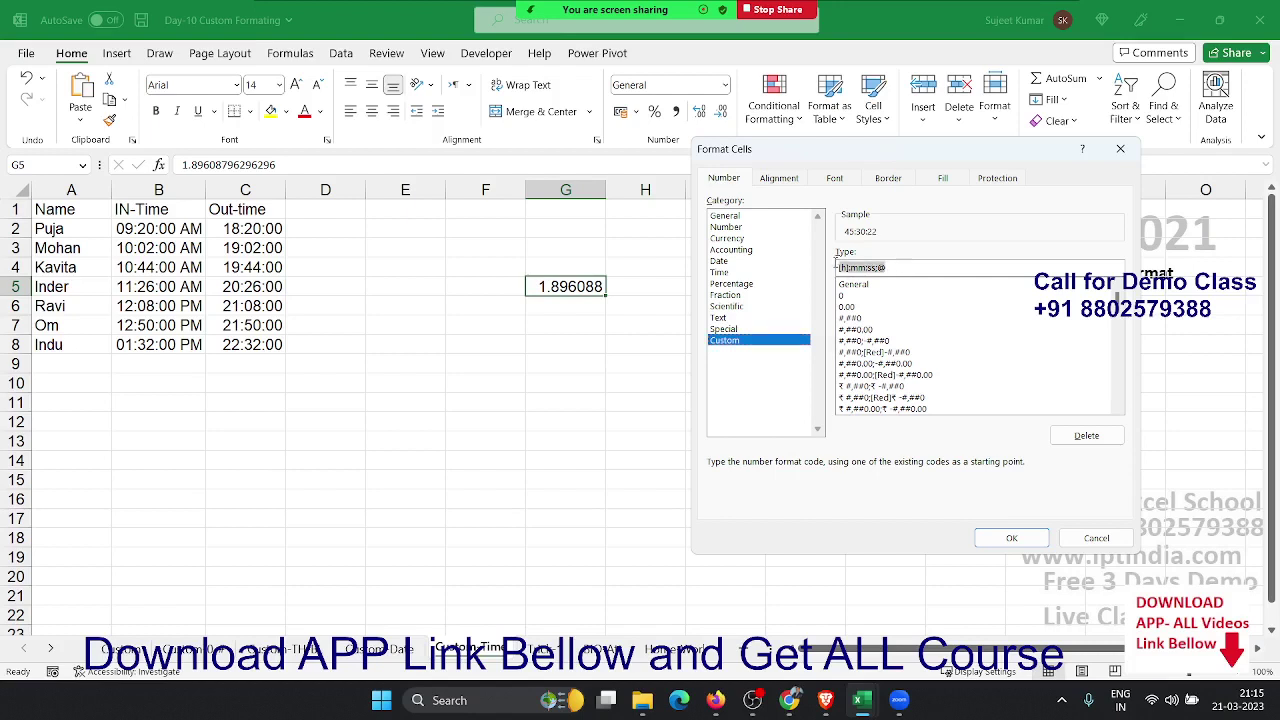
key(BackSpace)
text([h])
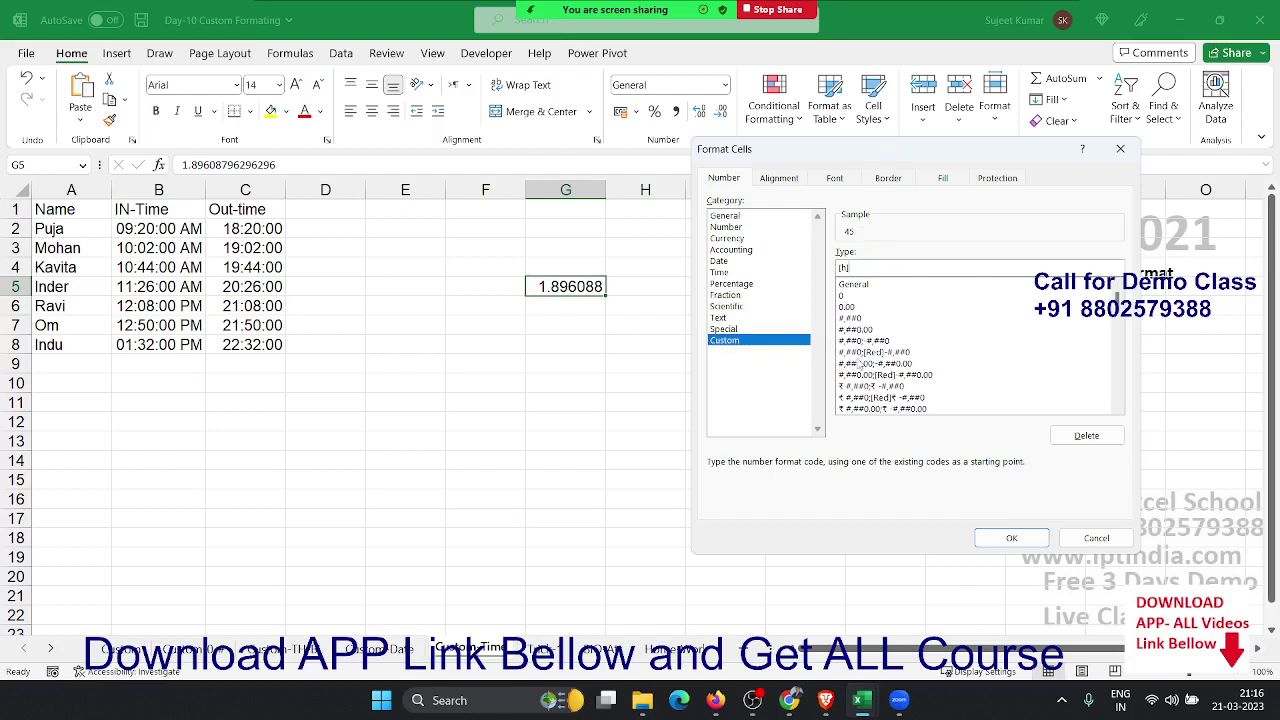
text(mm)
text(:ss)
click(1012, 538)
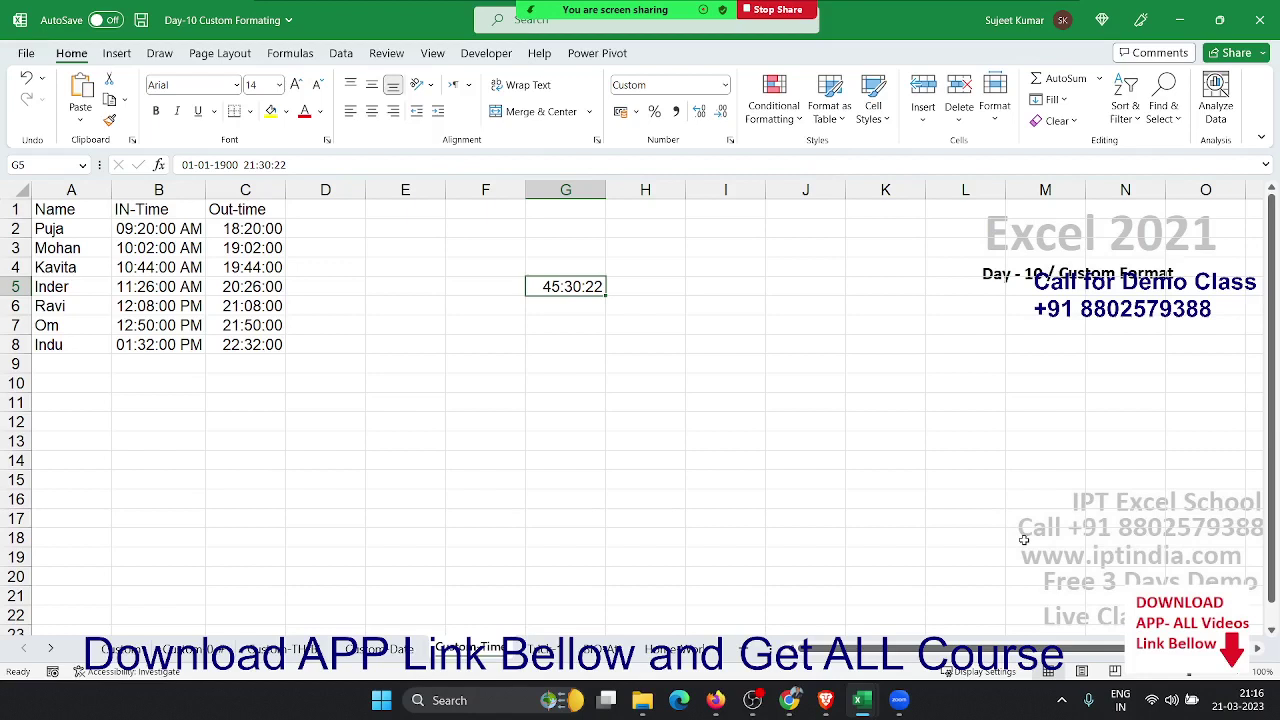
Move to cell H5, beside the 45:30:22 total time in G5
key(Left)
key(Right)
key(Left)
key(Left)
key(Left)
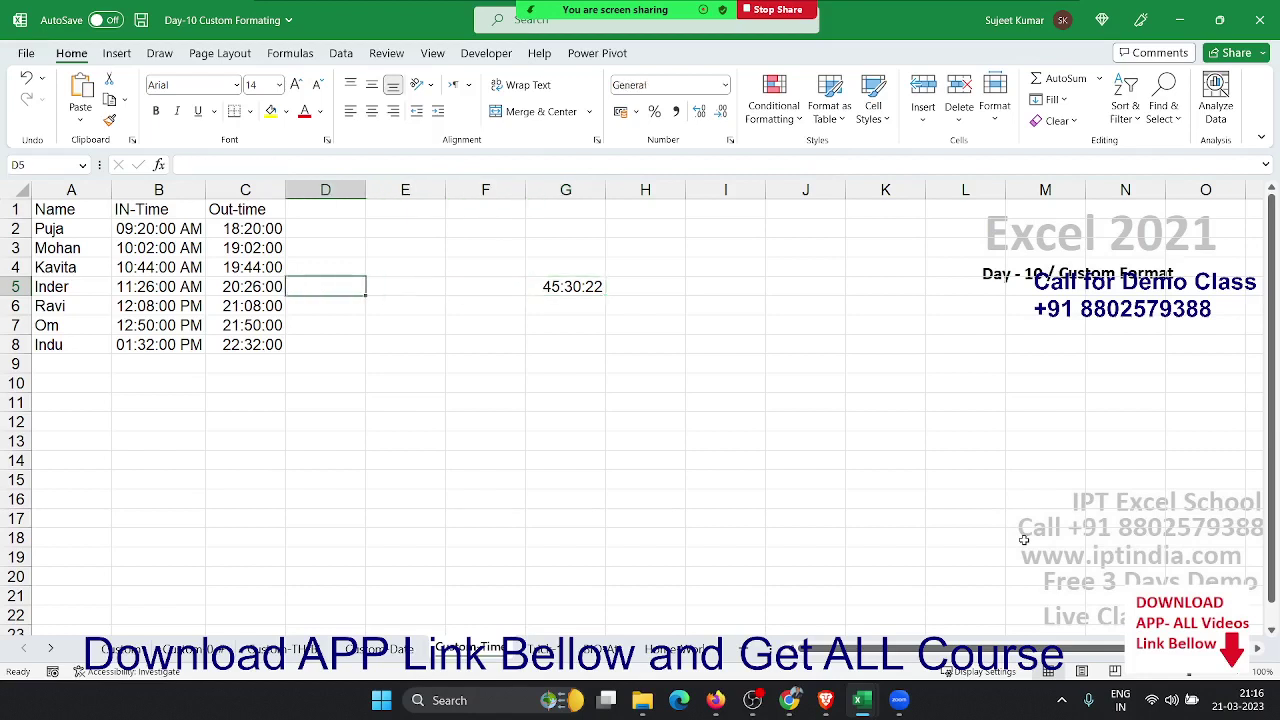
key(Right)
key(Right)
key(Right)
key(Left)
key(Left)
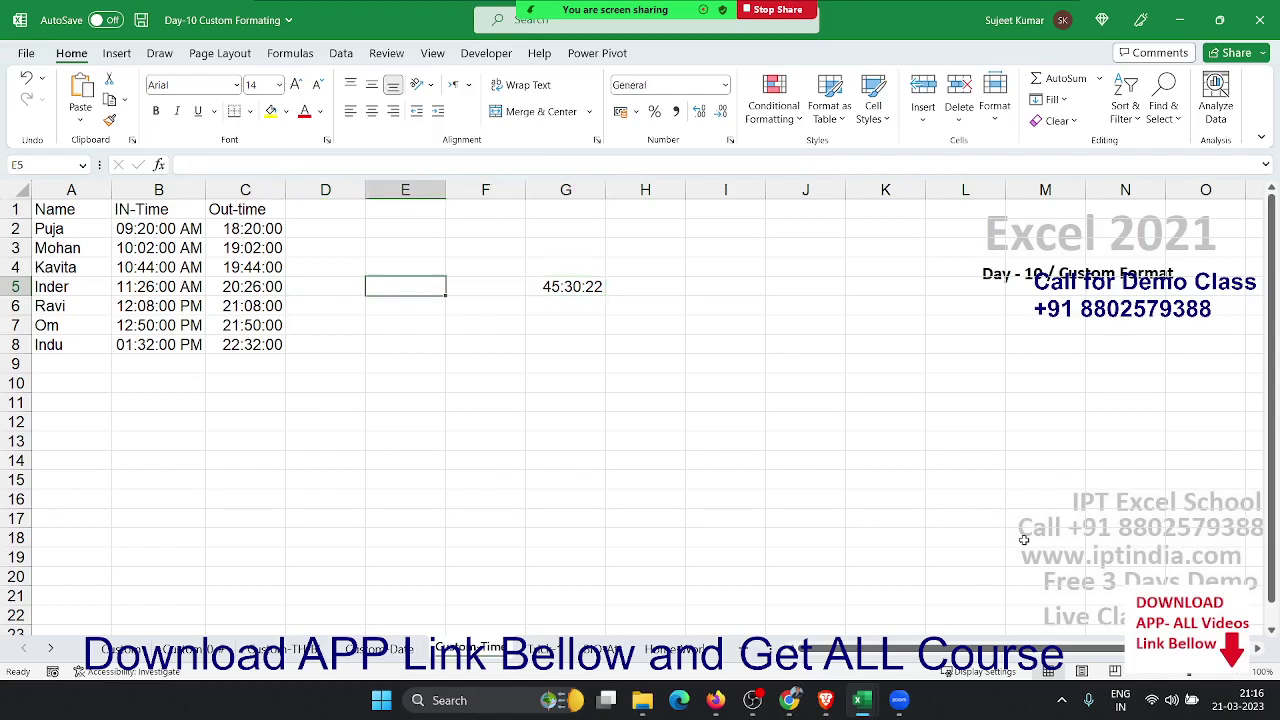
key(Left)
key(Left)
key(Left)
key(Up)
key(Up)
key(Right)
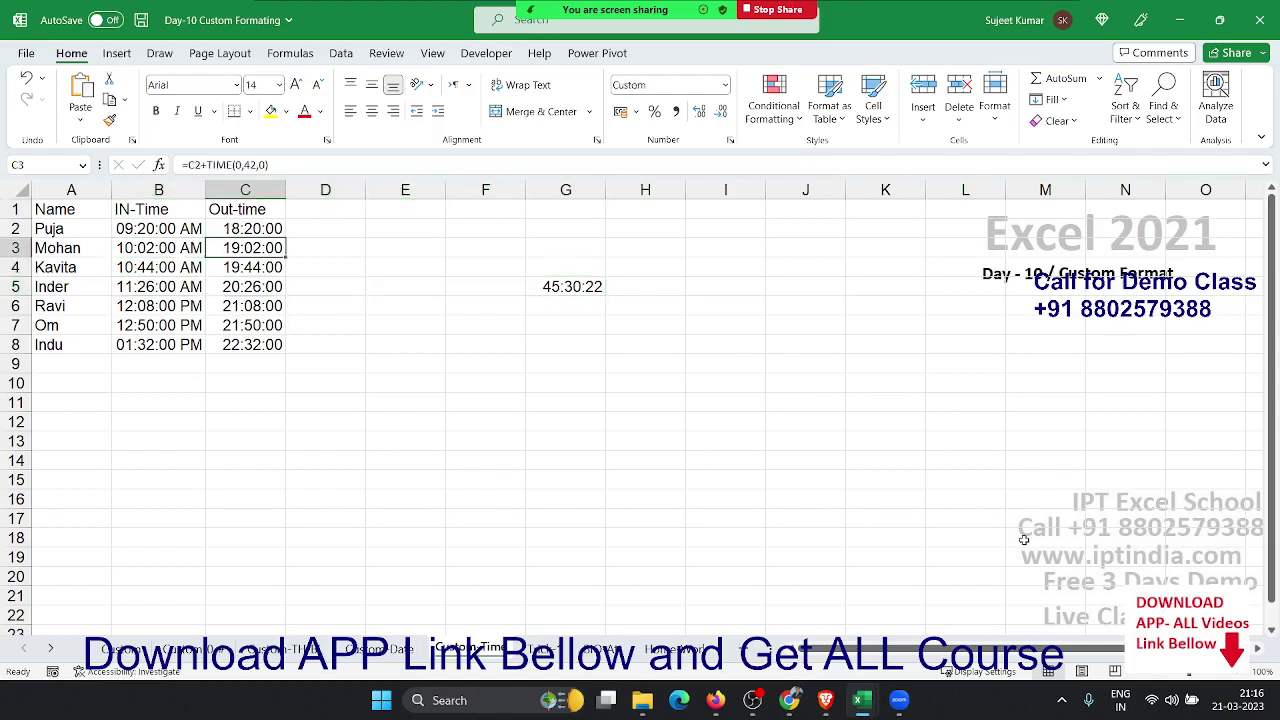
key(Right)
key(Right)
key(Right)
key(Right)
key(Down)
key(Down)
key(Right)
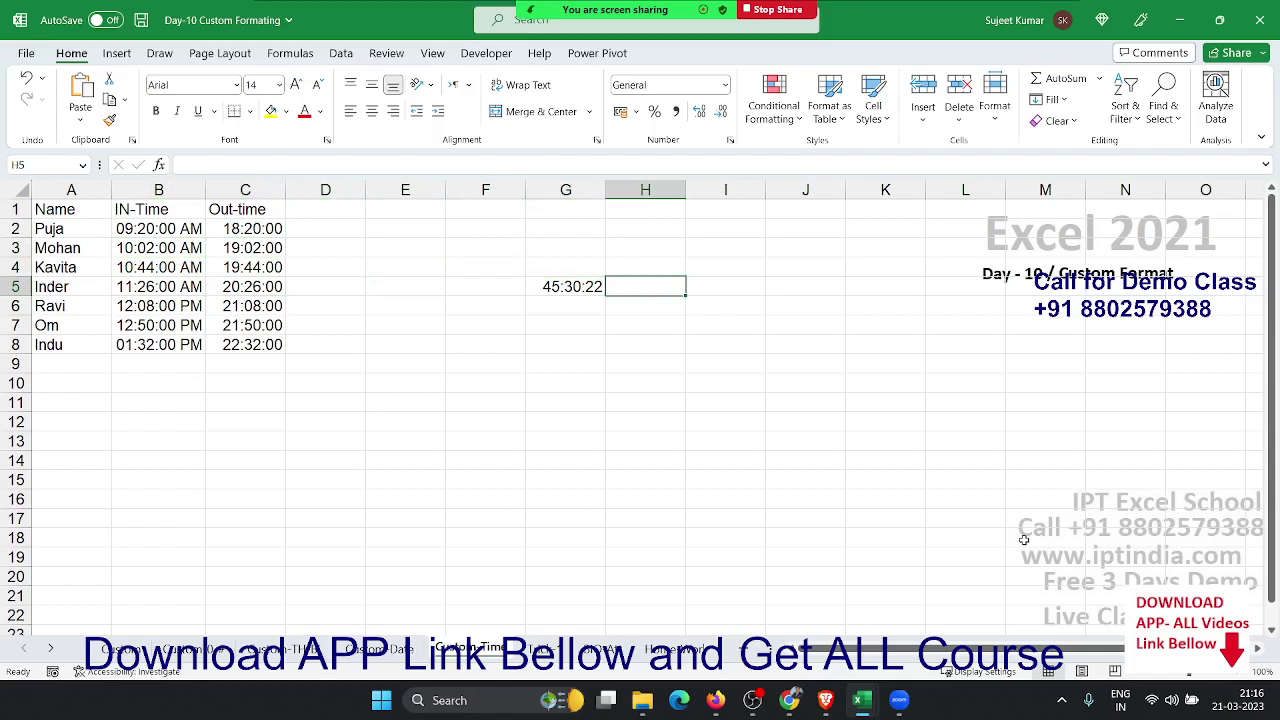
Enter =TEXT(G5,"[m]") in H5 so it shows 2730 total minutes
text(=)
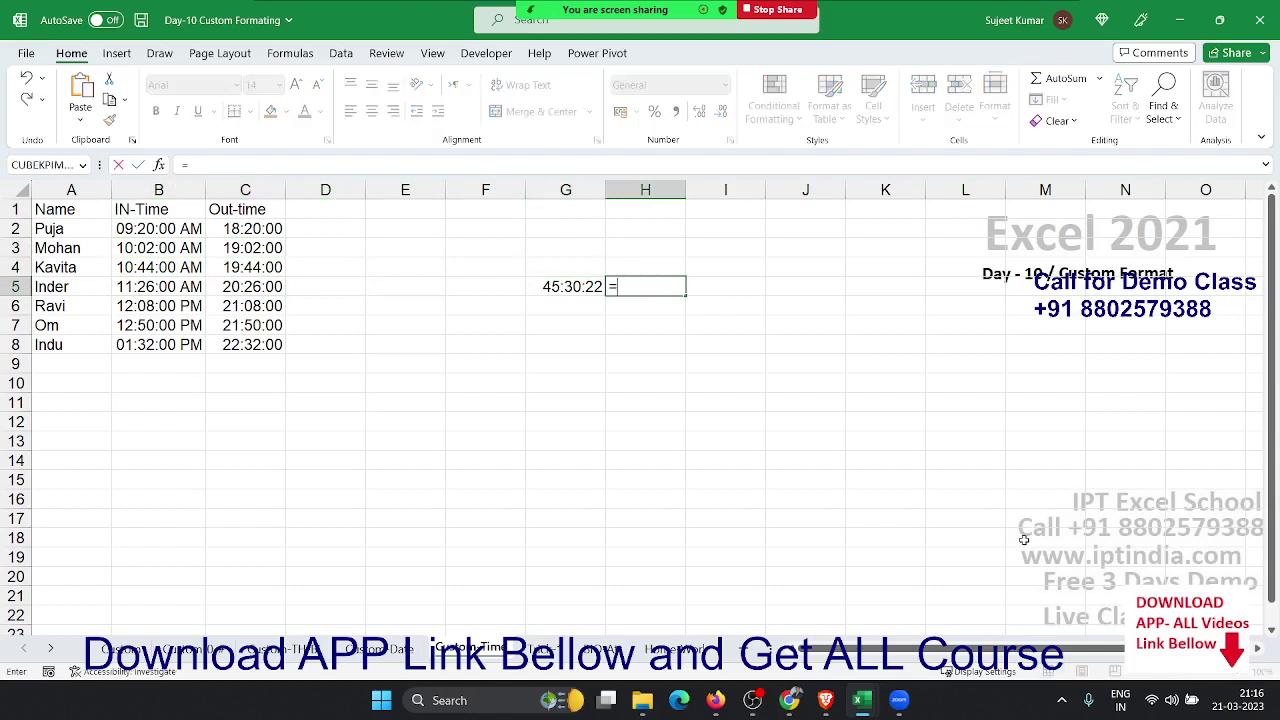
text(te)
key(Tab)
key(Left)
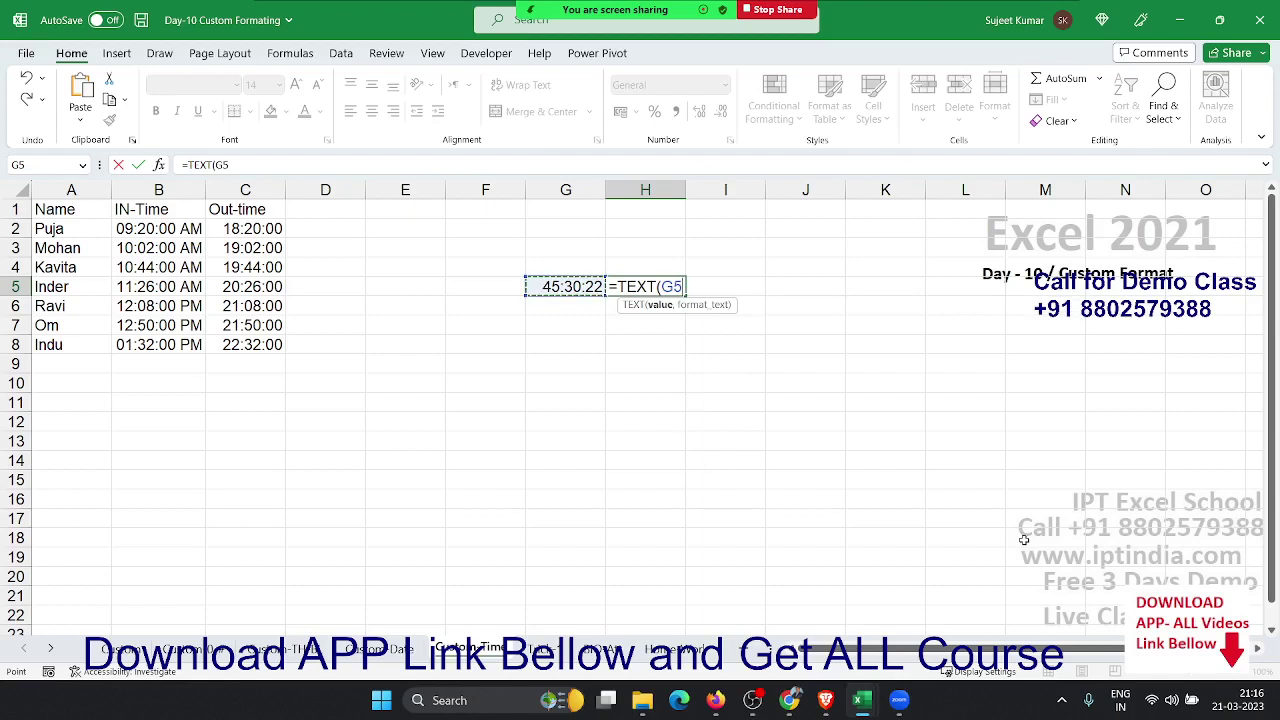
text(,")
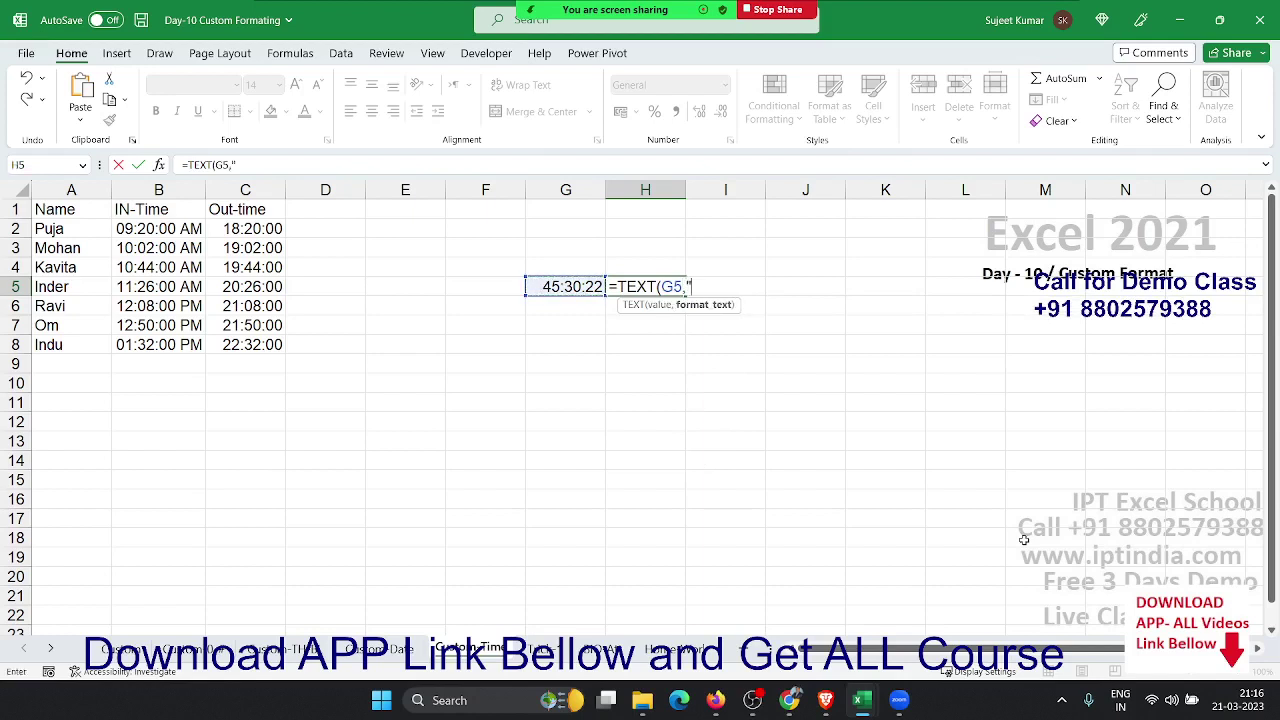
text([m)
text(]")
key(Return)
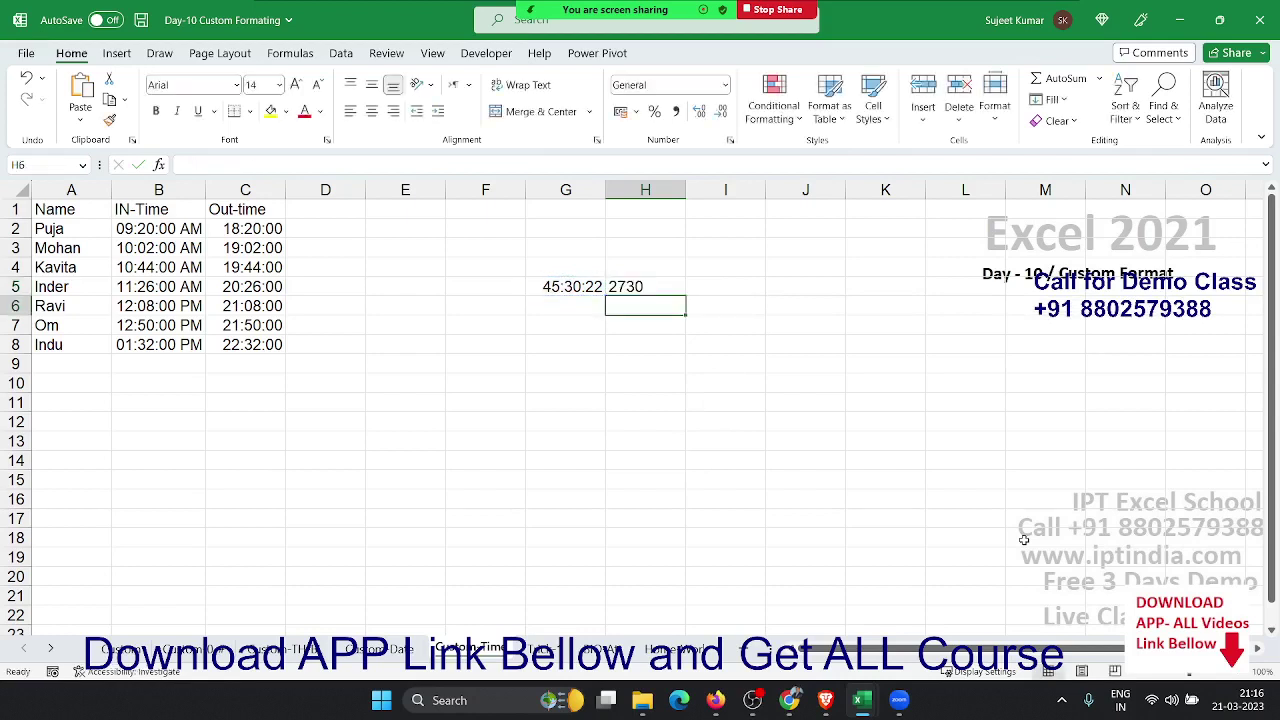
key(Up)
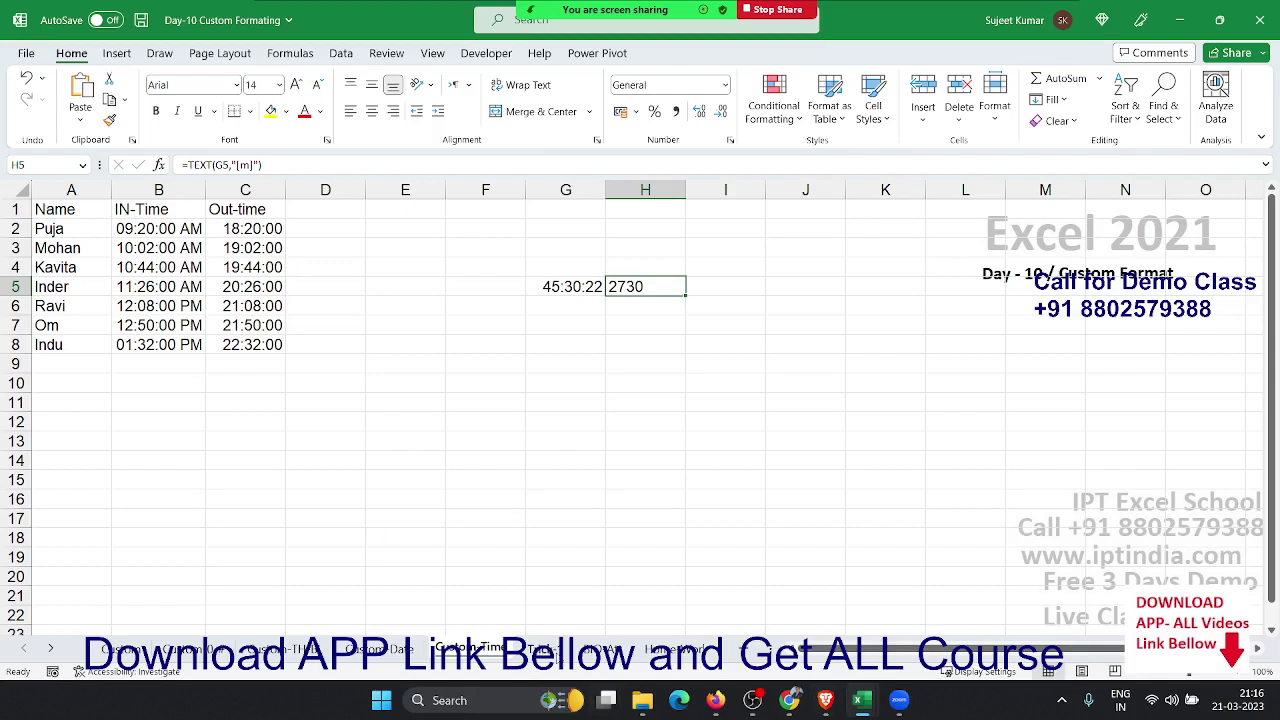
On the Tricks sheet, reset the Price values B2:B8 to General format
click(540, 648)
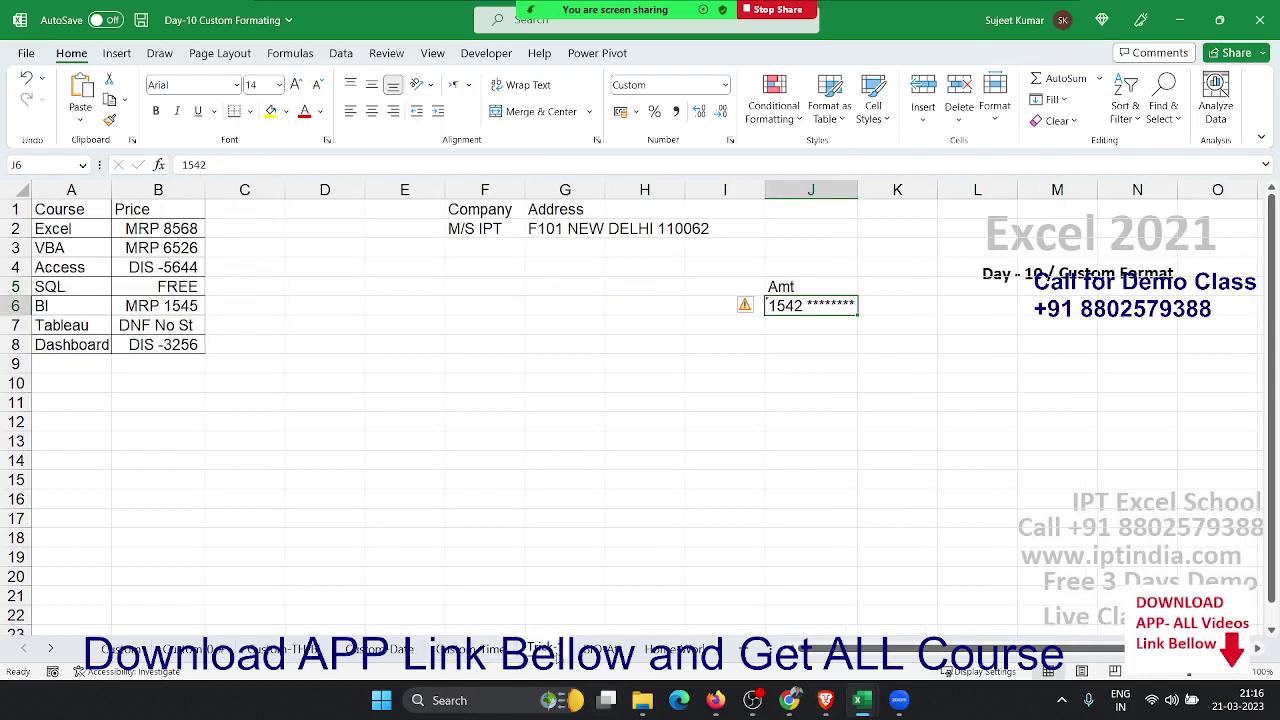
click(465, 515)
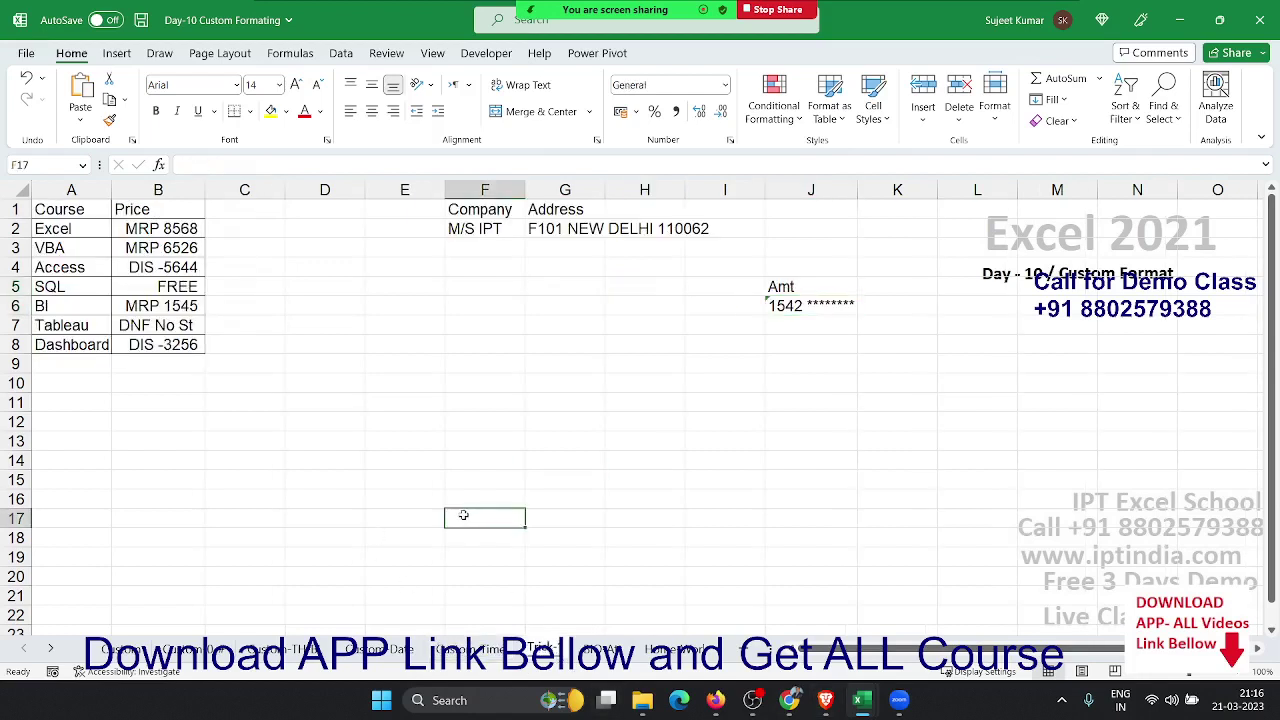
click(193, 243)
key(Up)
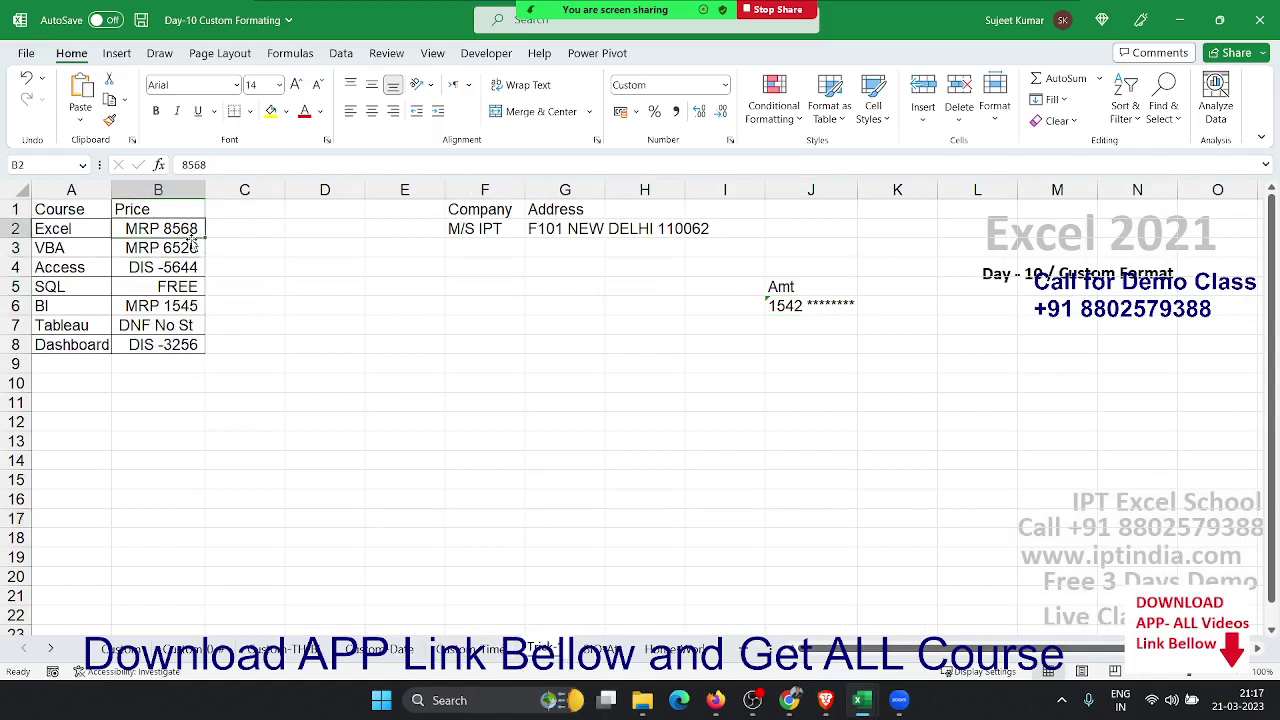
key(ctrl+shift+Down)
key(ctrl+shift+asciitilde)
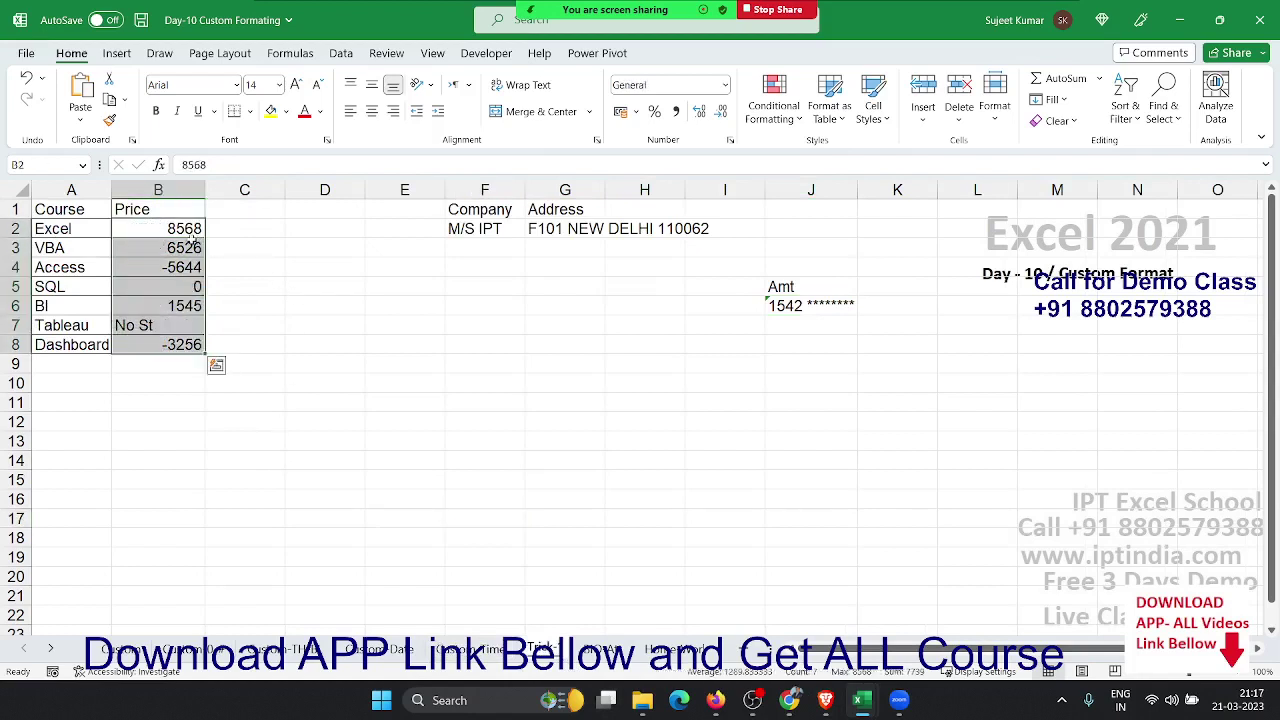
Review the positive, negative and zero prices, then reselect B2:B8
click(193, 242)
key(Up)
key(Down)
key(Down)
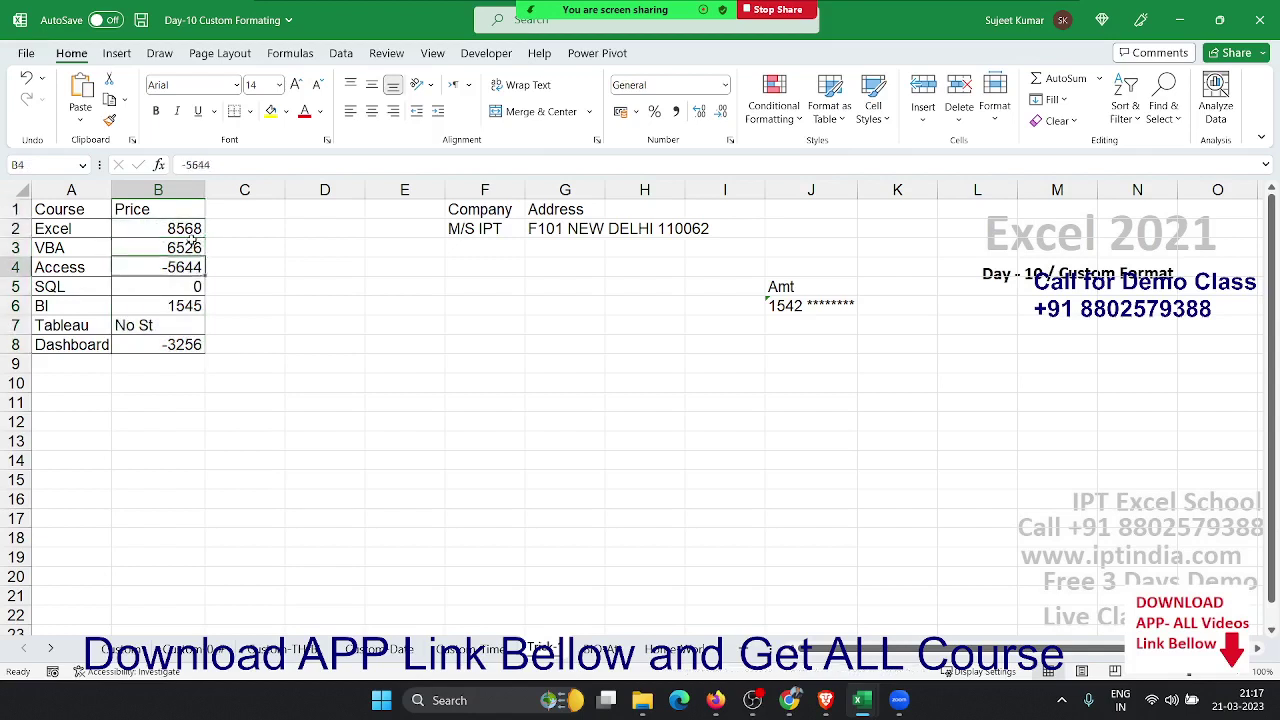
key(Down)
key(Down)
key(Down)
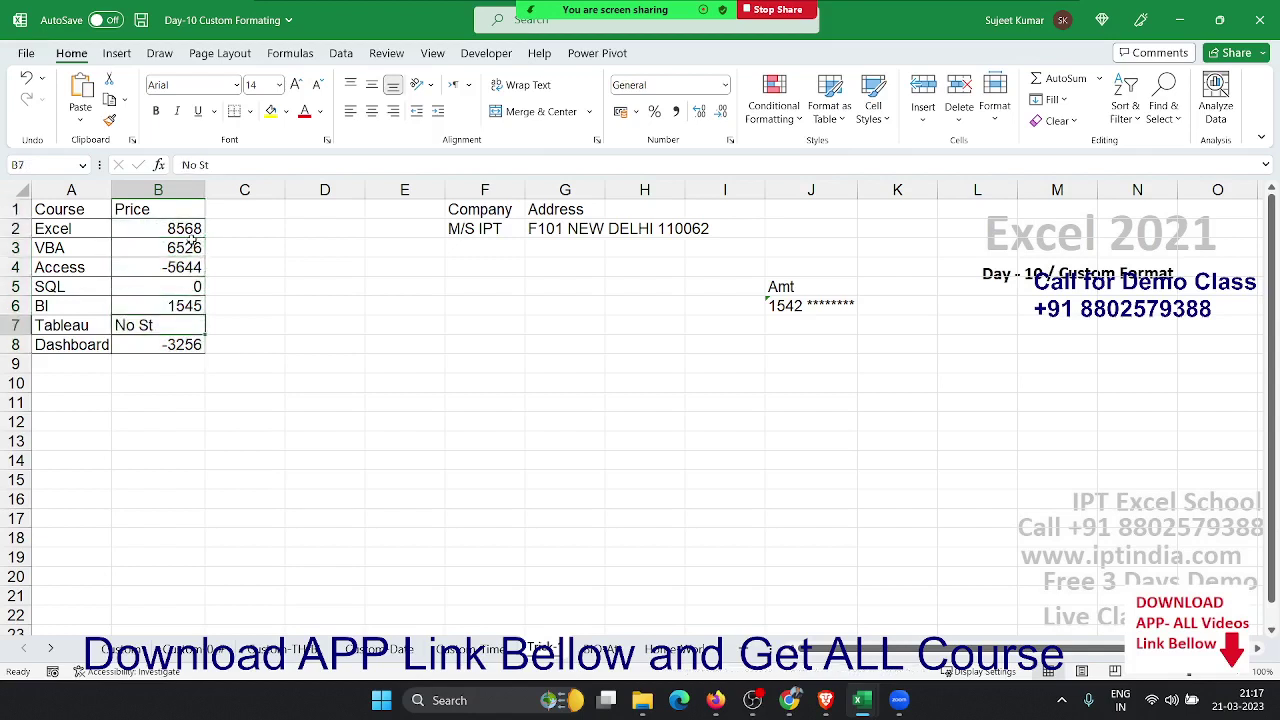
key(Up)
key(Up)
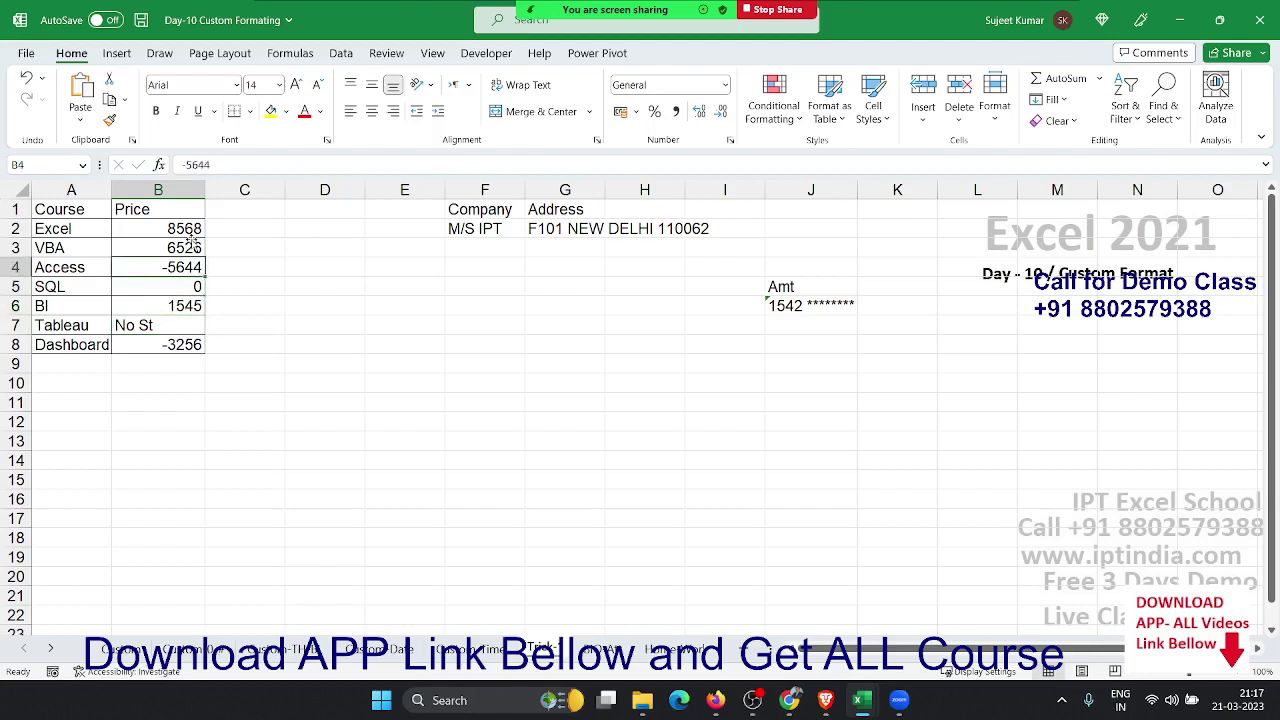
key(Up)
key(Up)
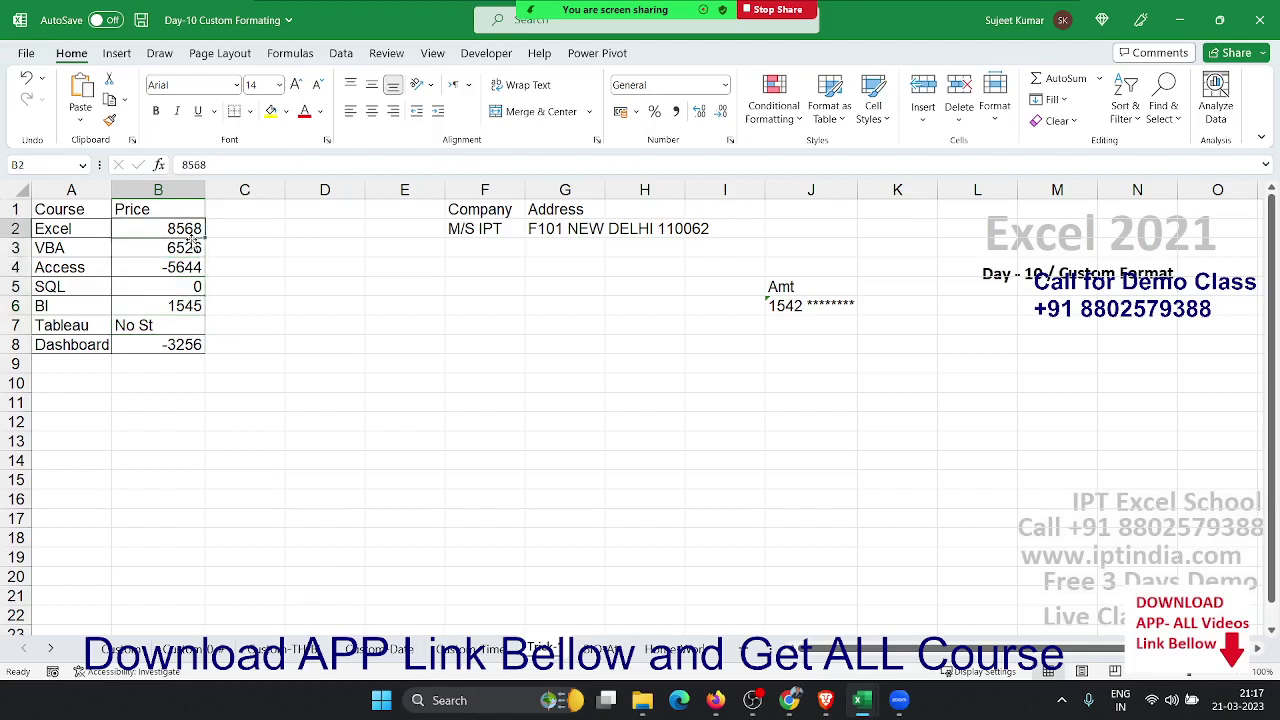
drag(192, 236, 192, 244)
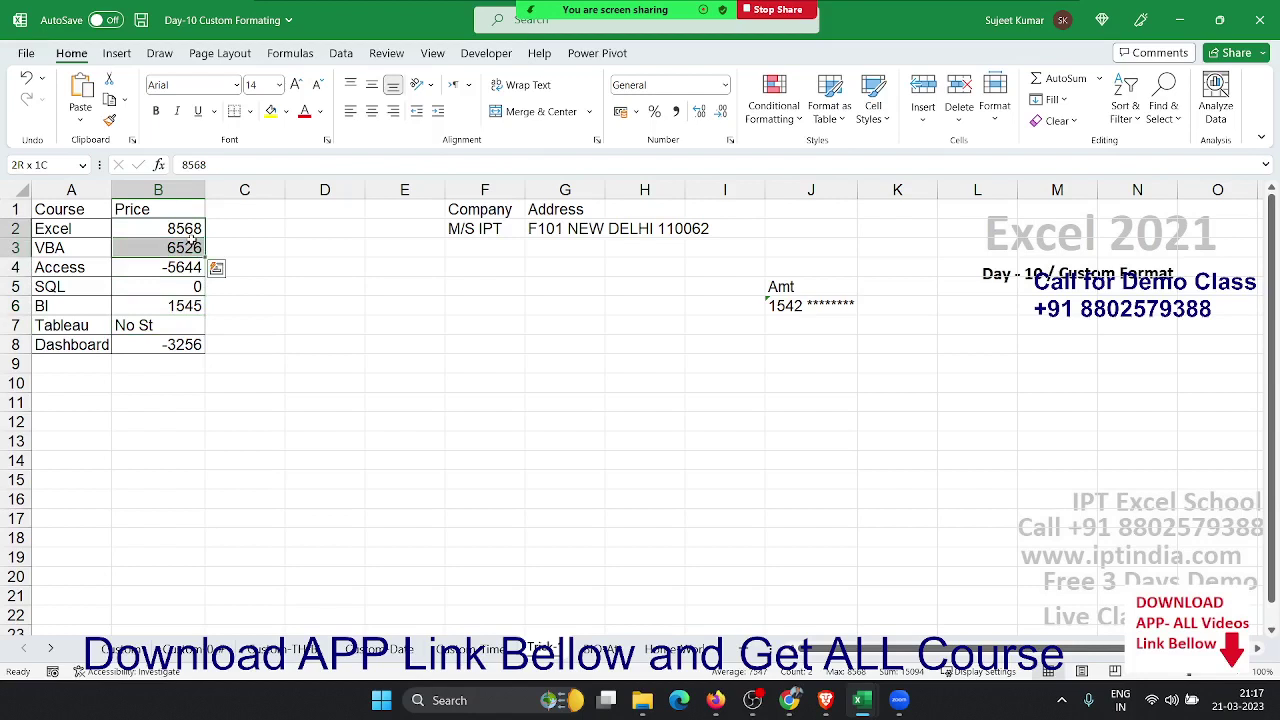
key(Down)
key(Down)
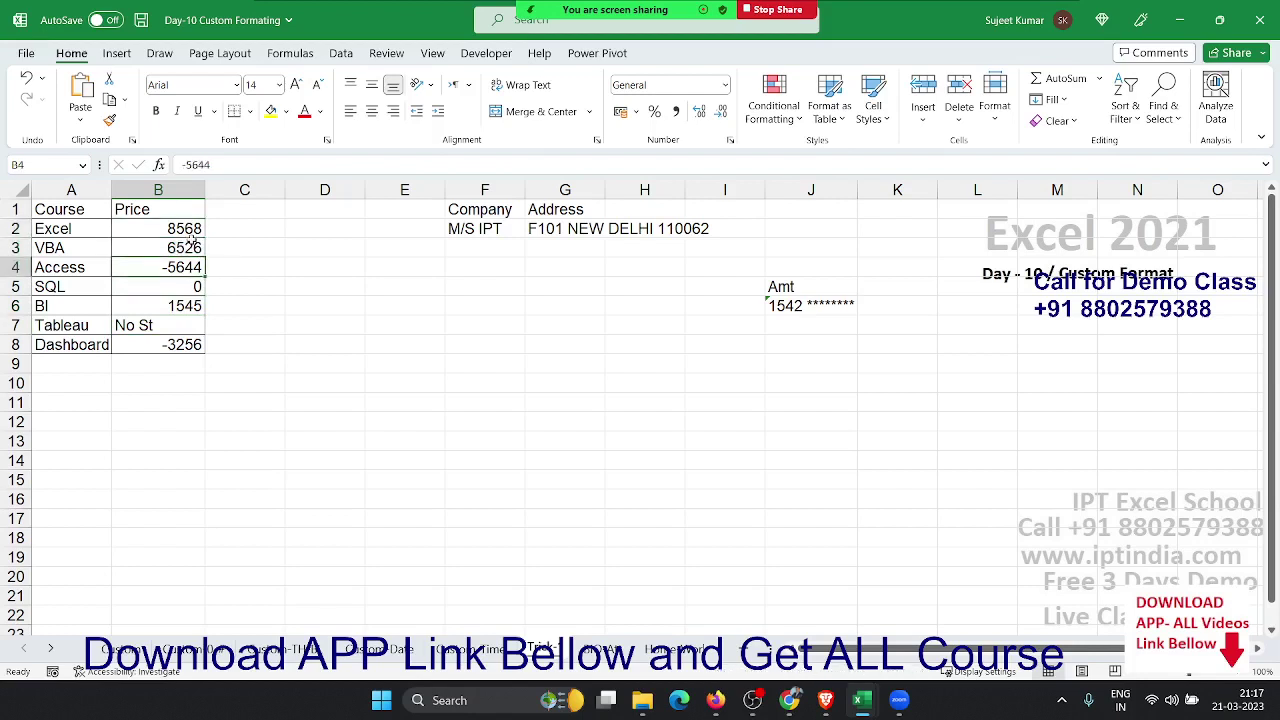
key(Down)
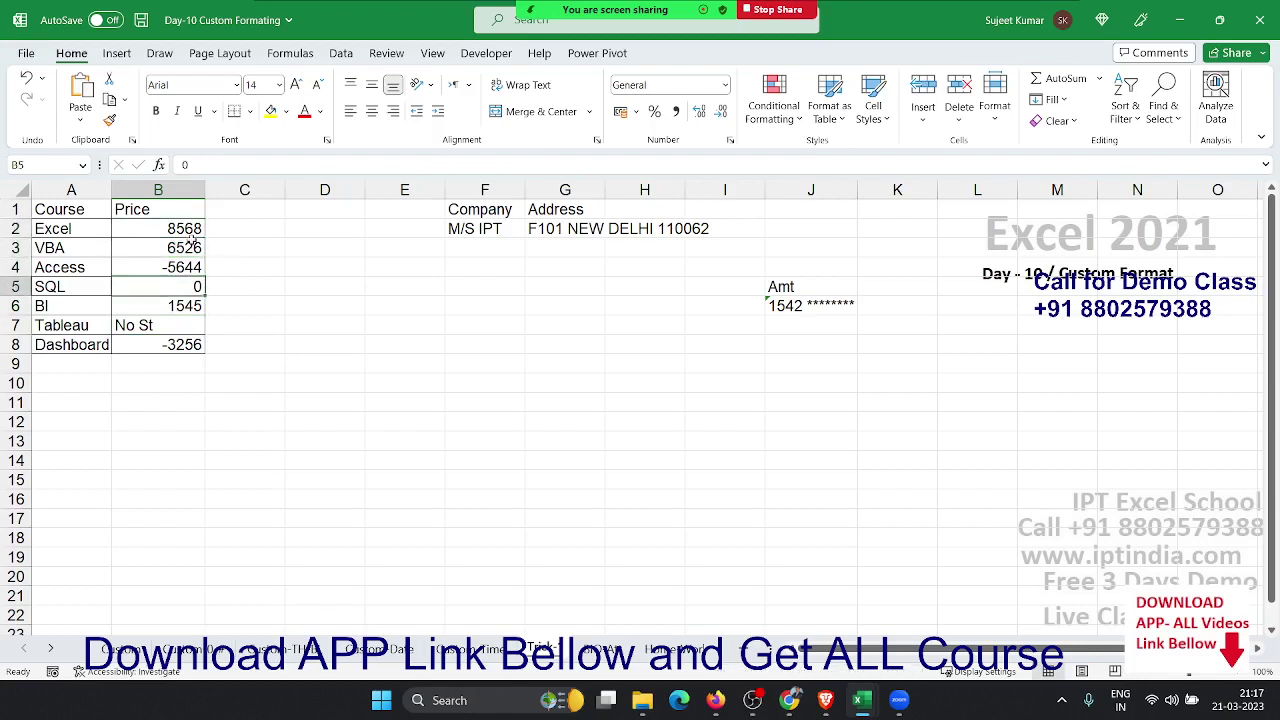
key(Down)
key(Down)
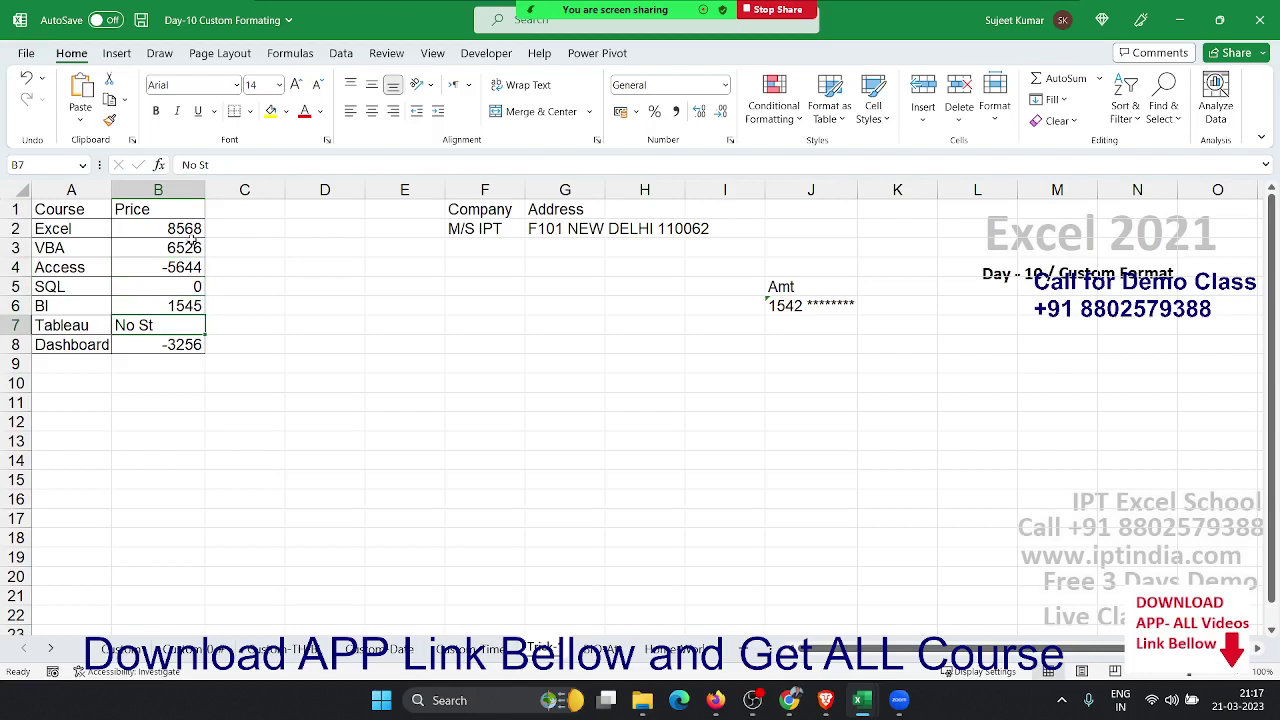
key(Up)
key(Up)
key(Up)
key(Up)
key(Up)
key(ctrl+shift+Down)
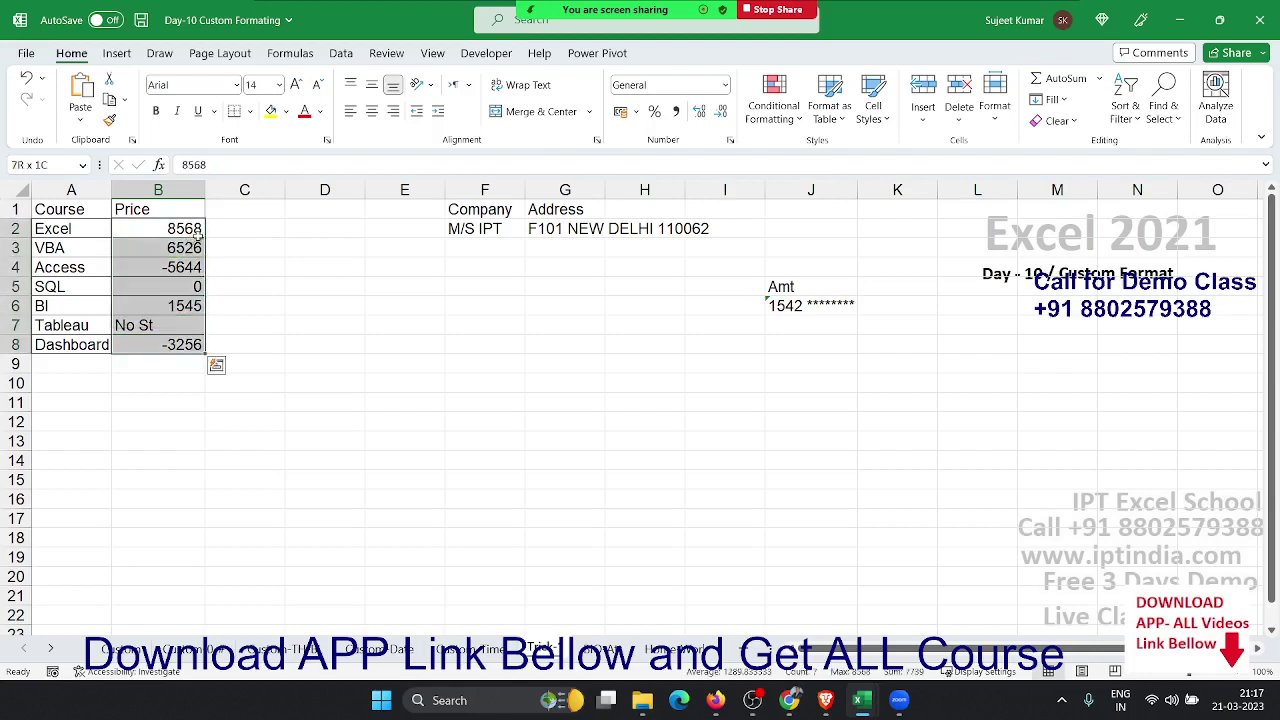
Give the Price cells the custom format "FEE" 0;"Dis" -0;"Free";""
click(731, 141)
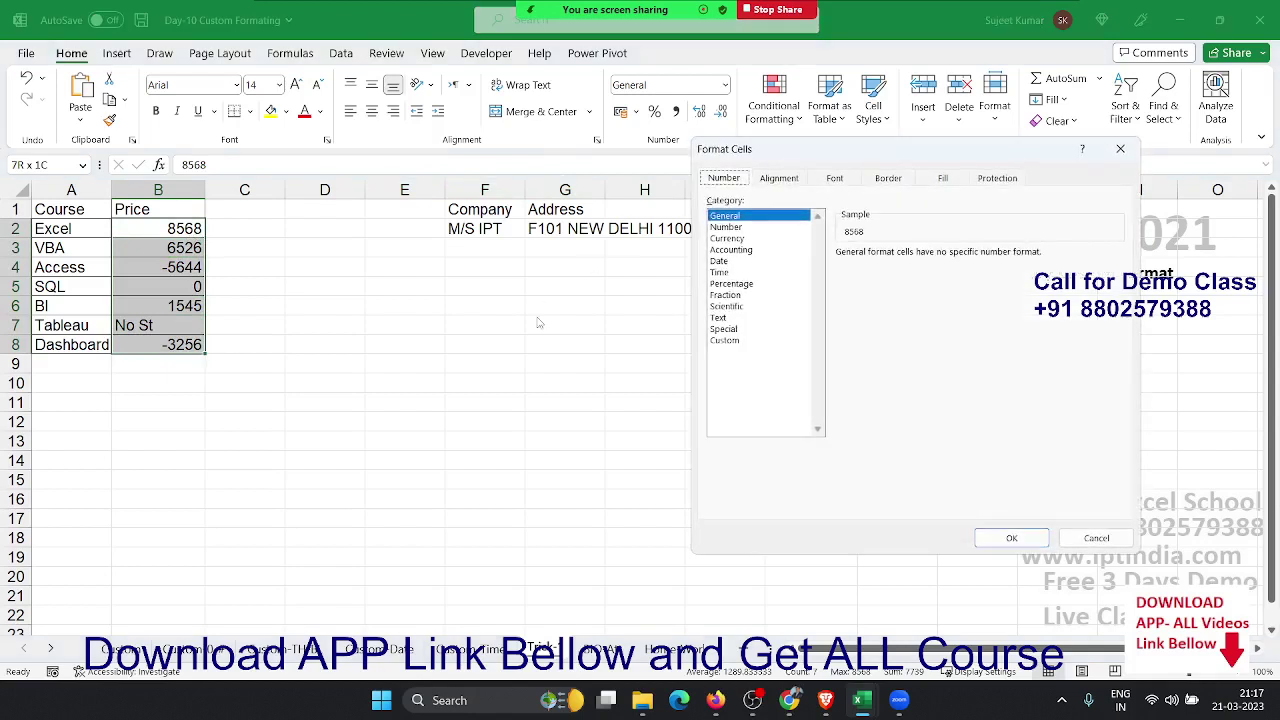
click(737, 341)
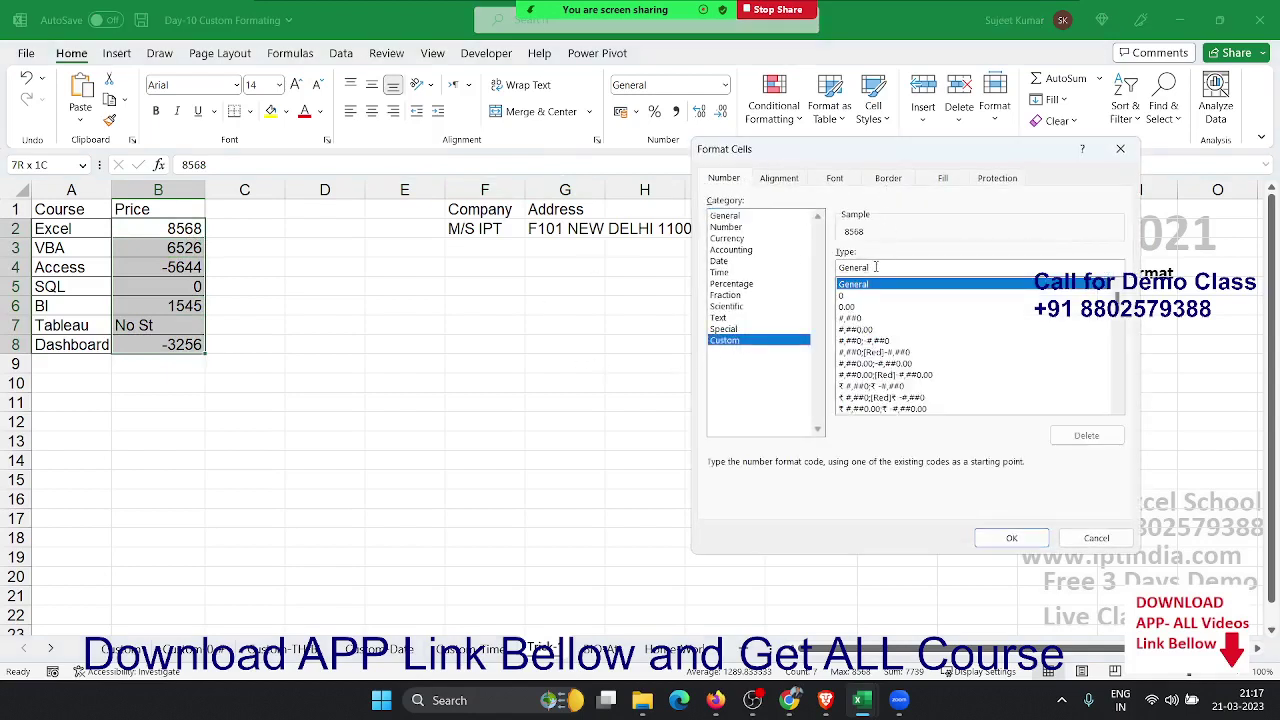
drag(876, 267, 805, 264)
text(")
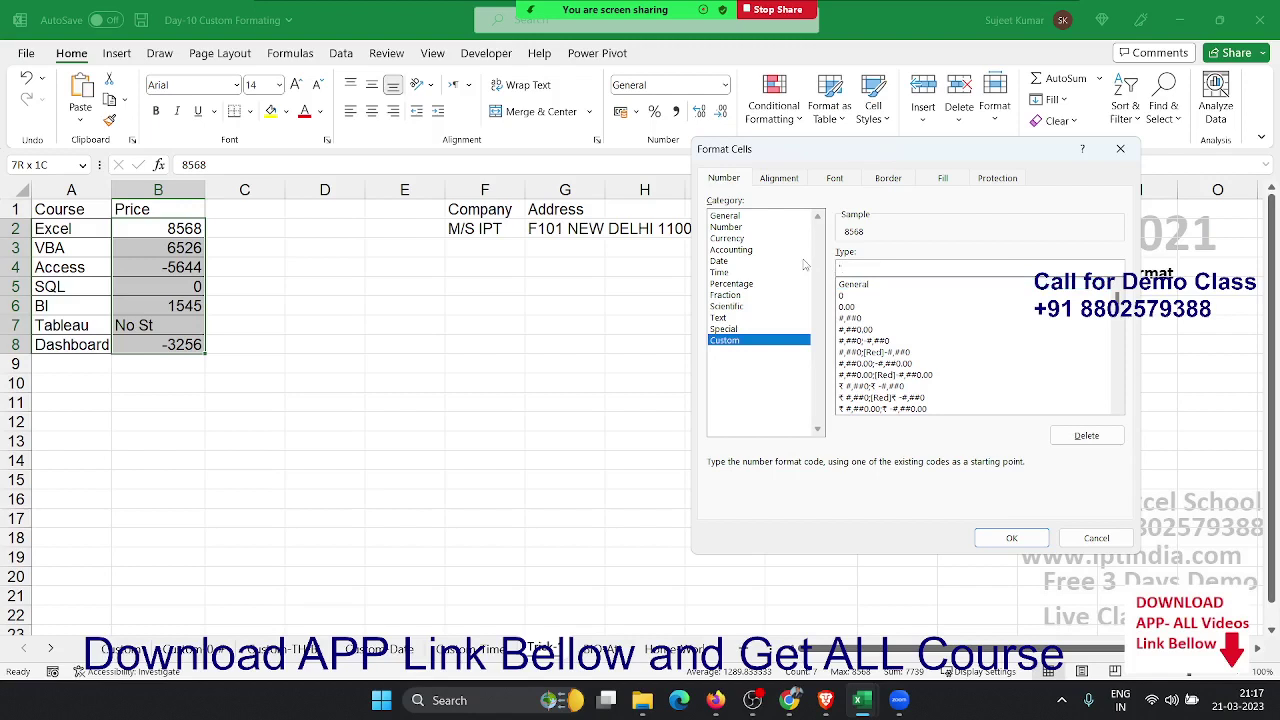
text(F)
text(EE" )
text(0)
text( ;)
text( ")
text(Dis")
text( 0)
key(BackSpace)
text(-0)
text(")
text(Free")
text(;)
text(")
click(1033, 541)
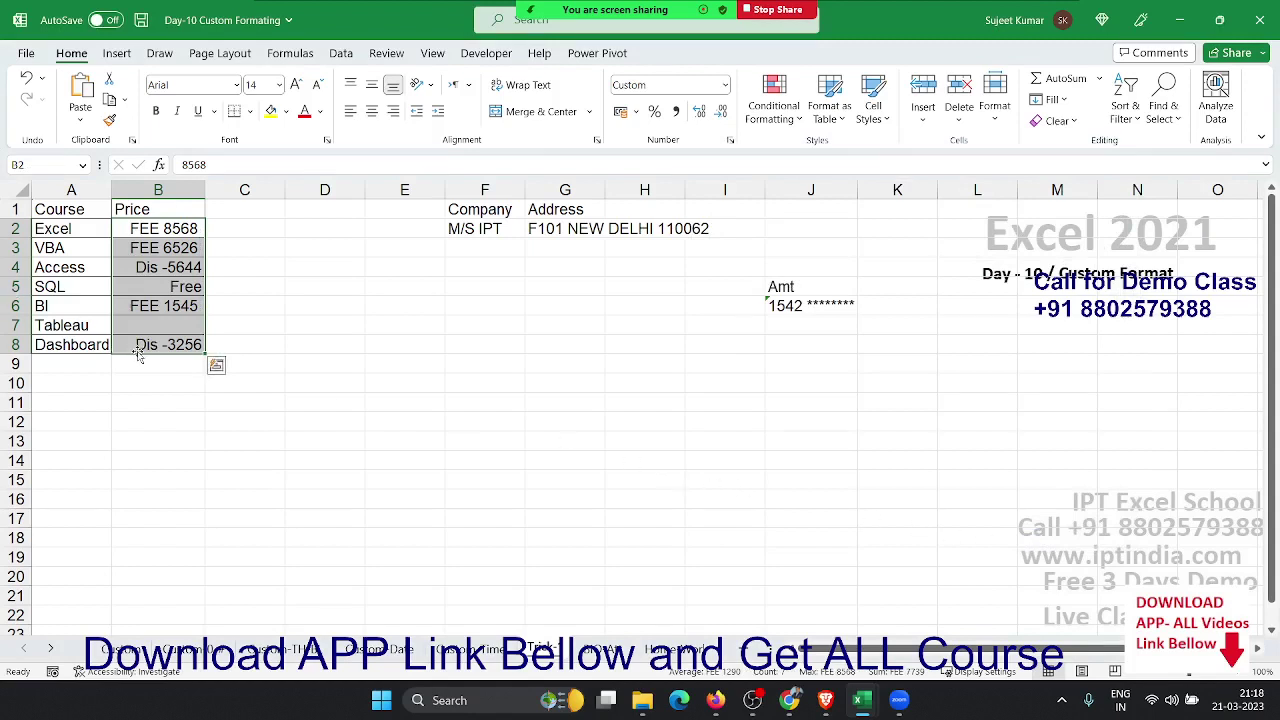
Clear the old company and address contents and formats from F2:H7
click(476, 233)
drag(476, 233, 614, 336)
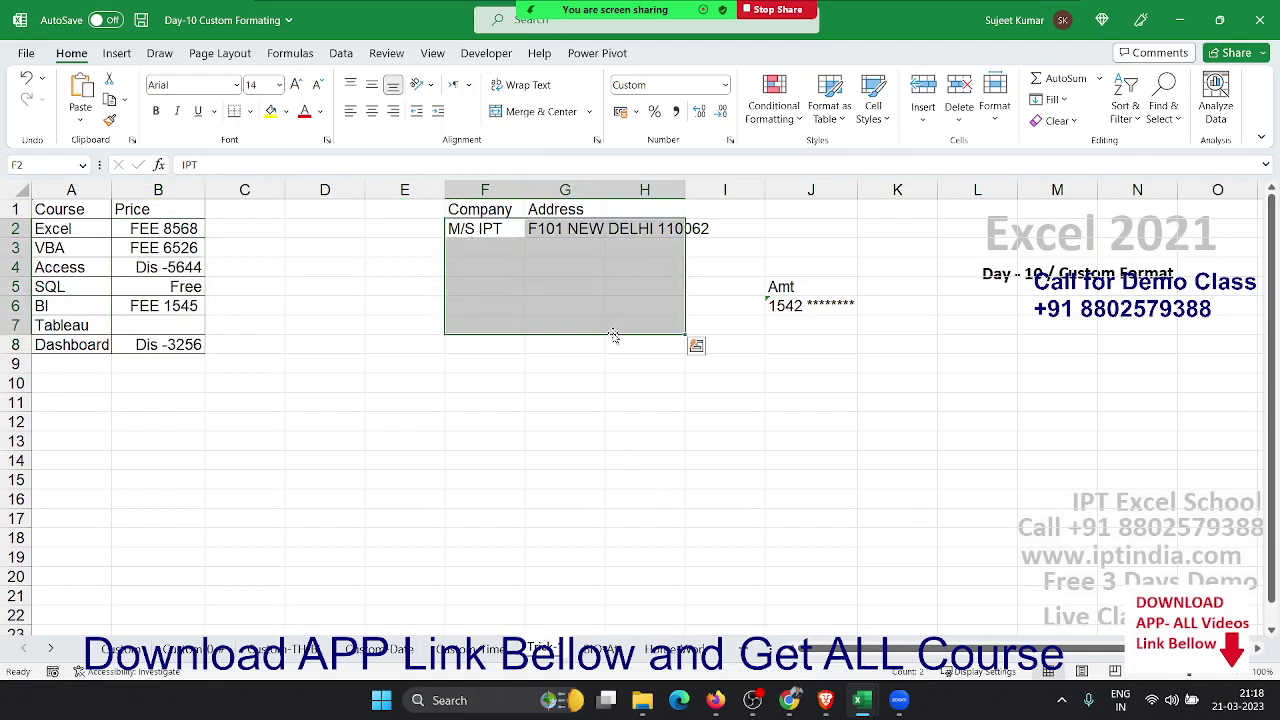
key(alt+h)
key(e)
key(f)
key(Delete)
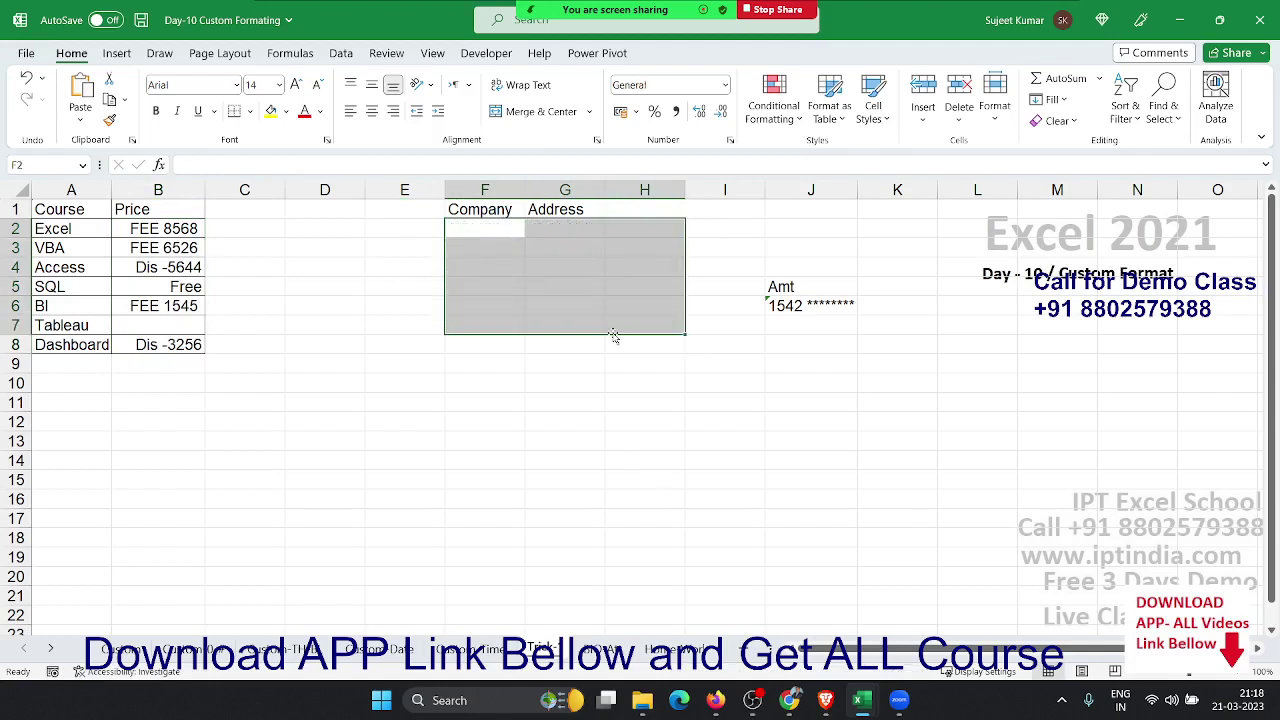
key(shift+BackSpace)
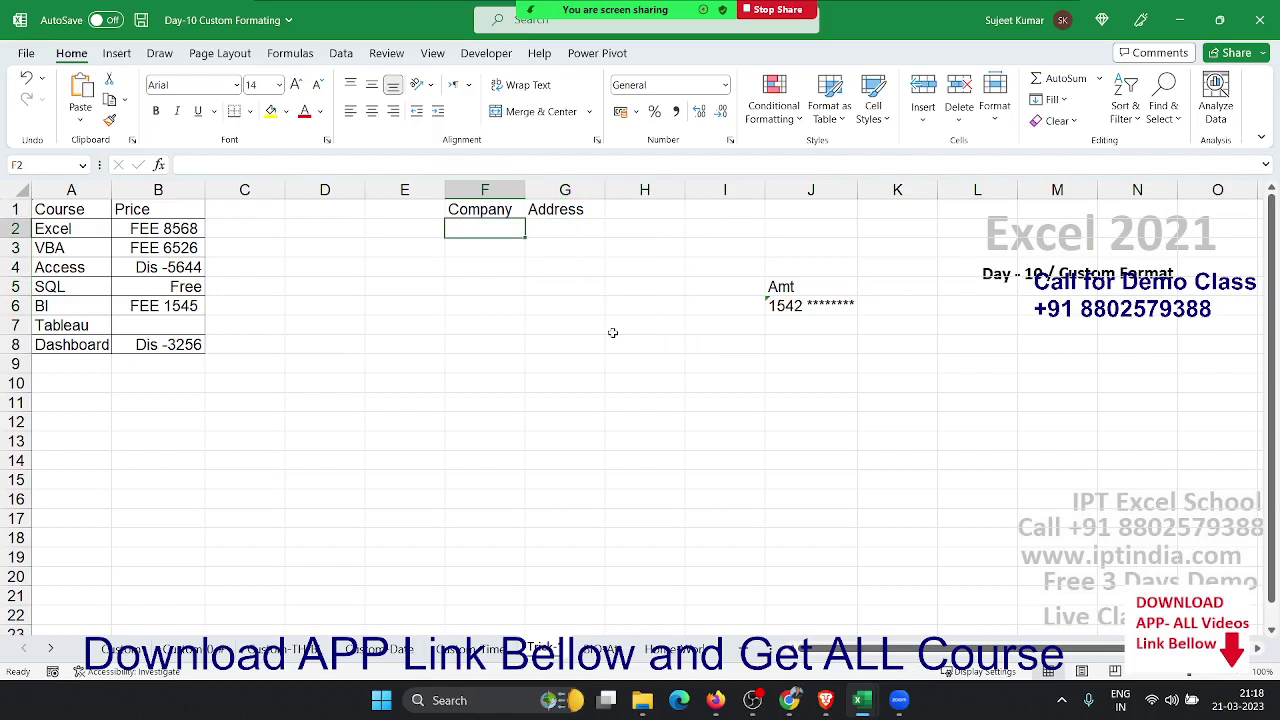
text(M/S)
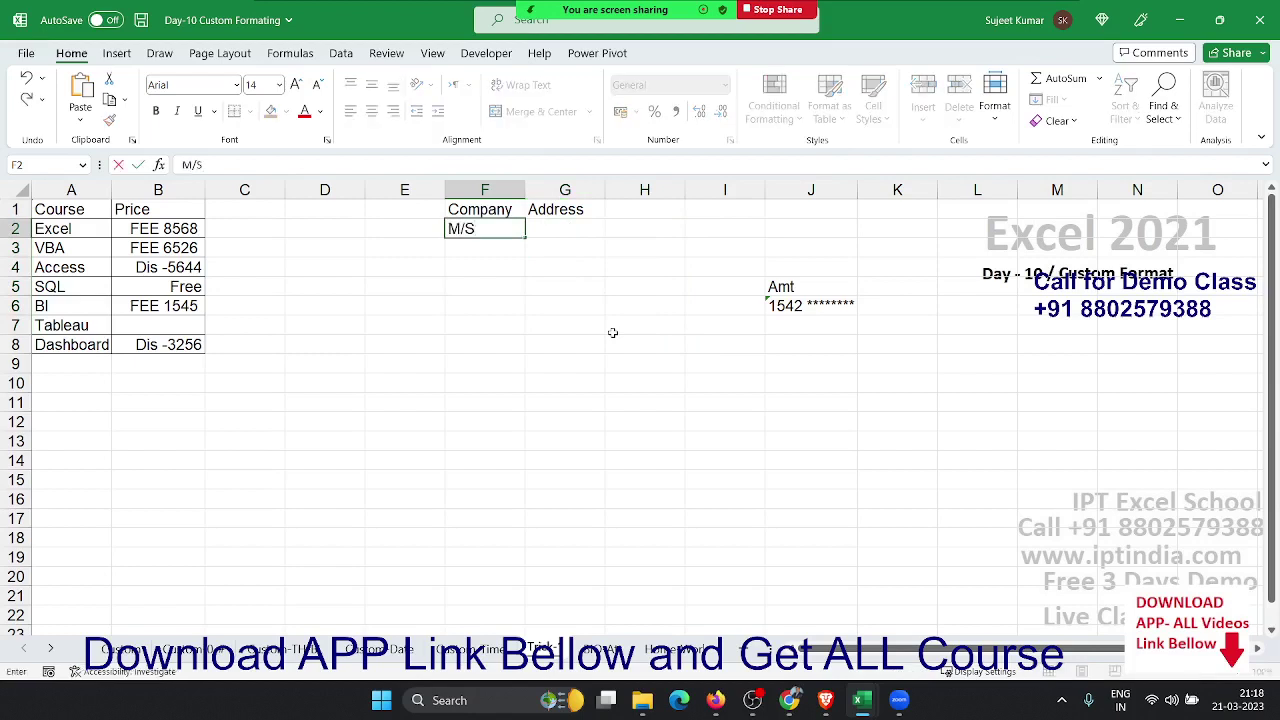
key(Escape)
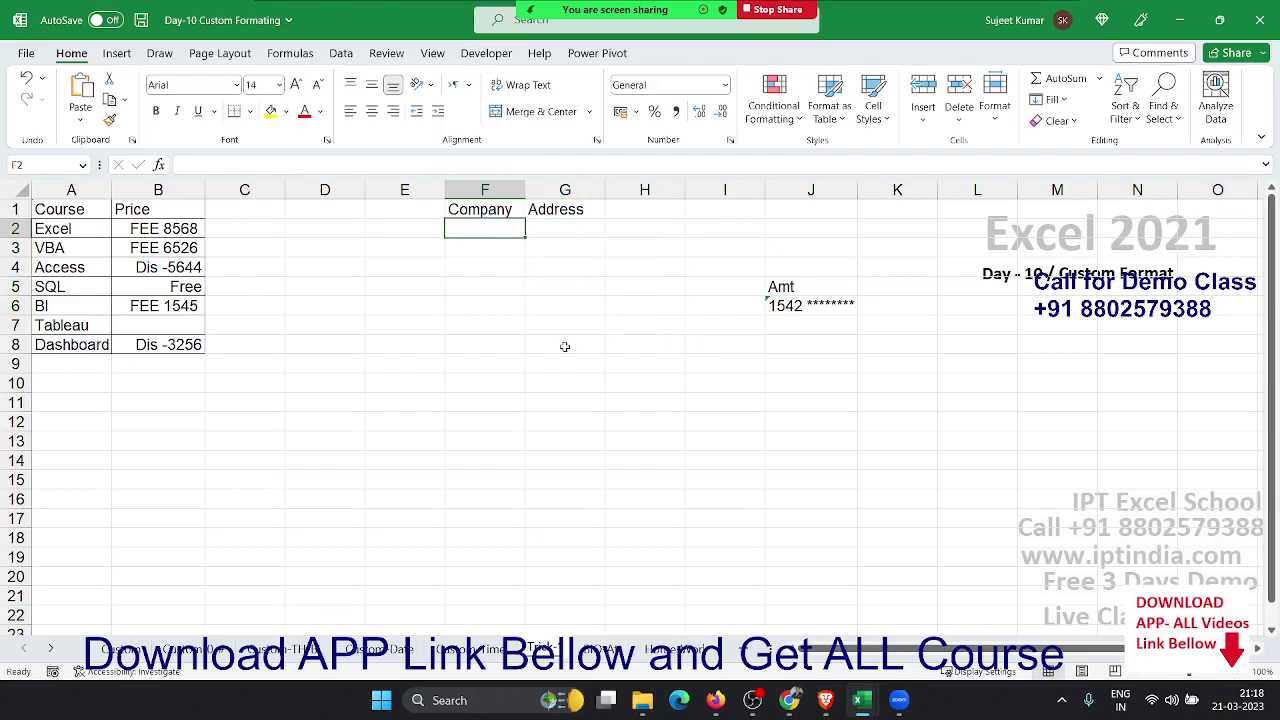
Apply the custom format "M/S" @ to F2:F9 and enter IPT in F2
shift+click(518, 362)
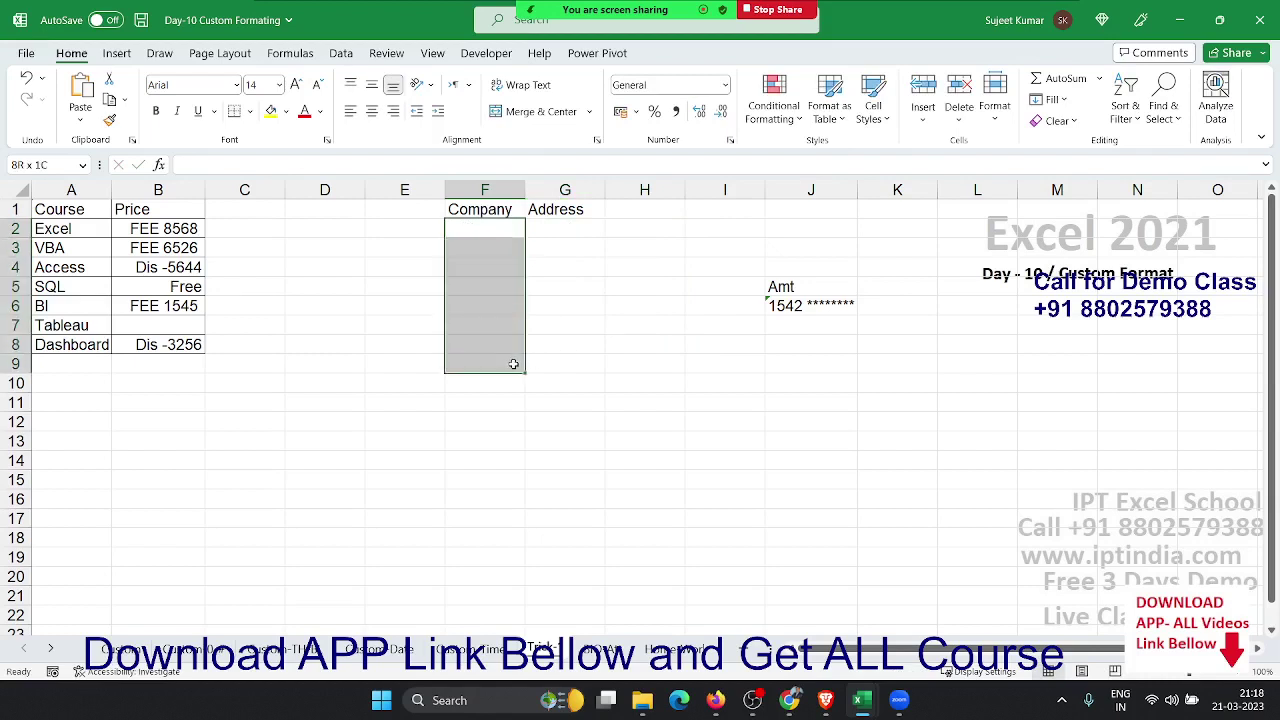
click(731, 140)
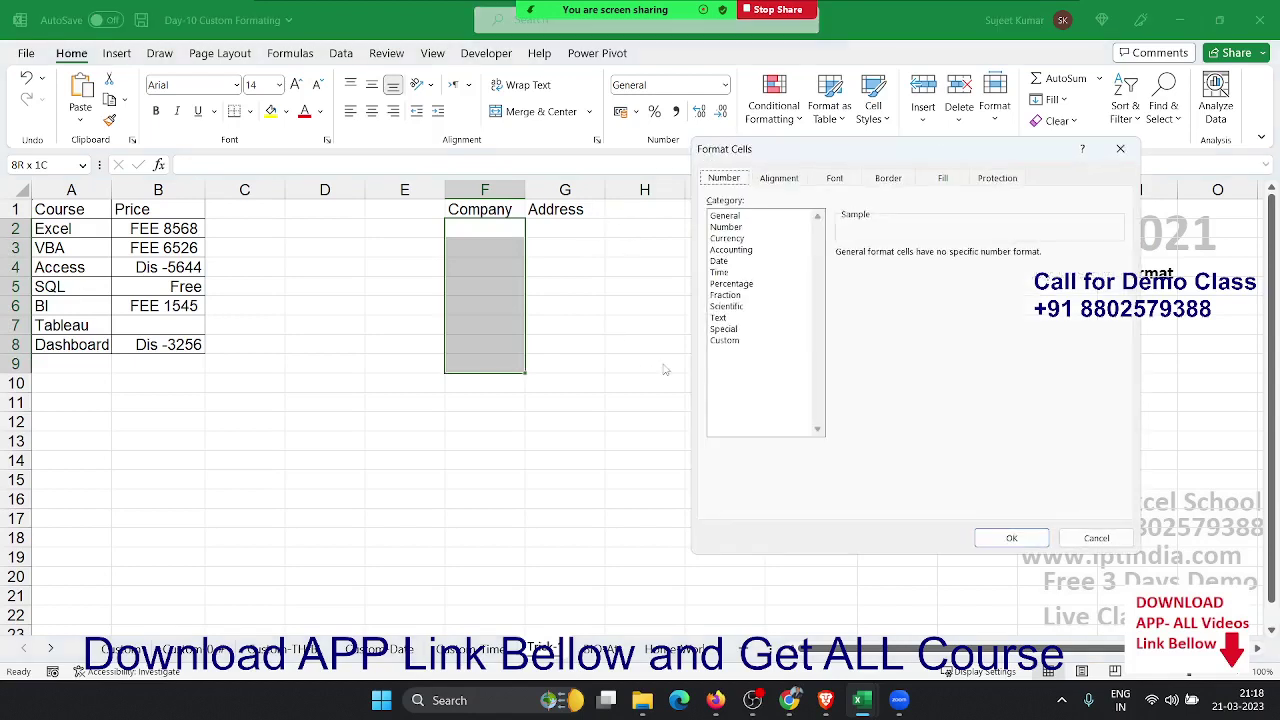
click(746, 342)
double_click(866, 267)
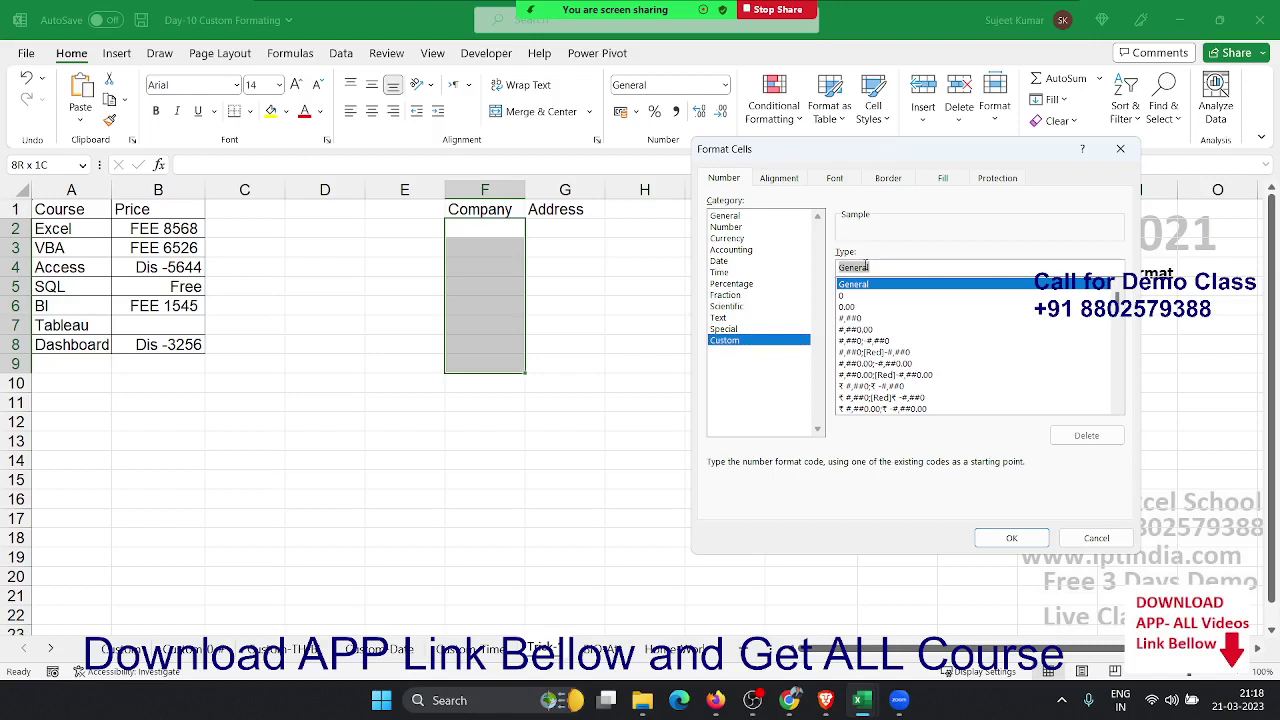
text("M)
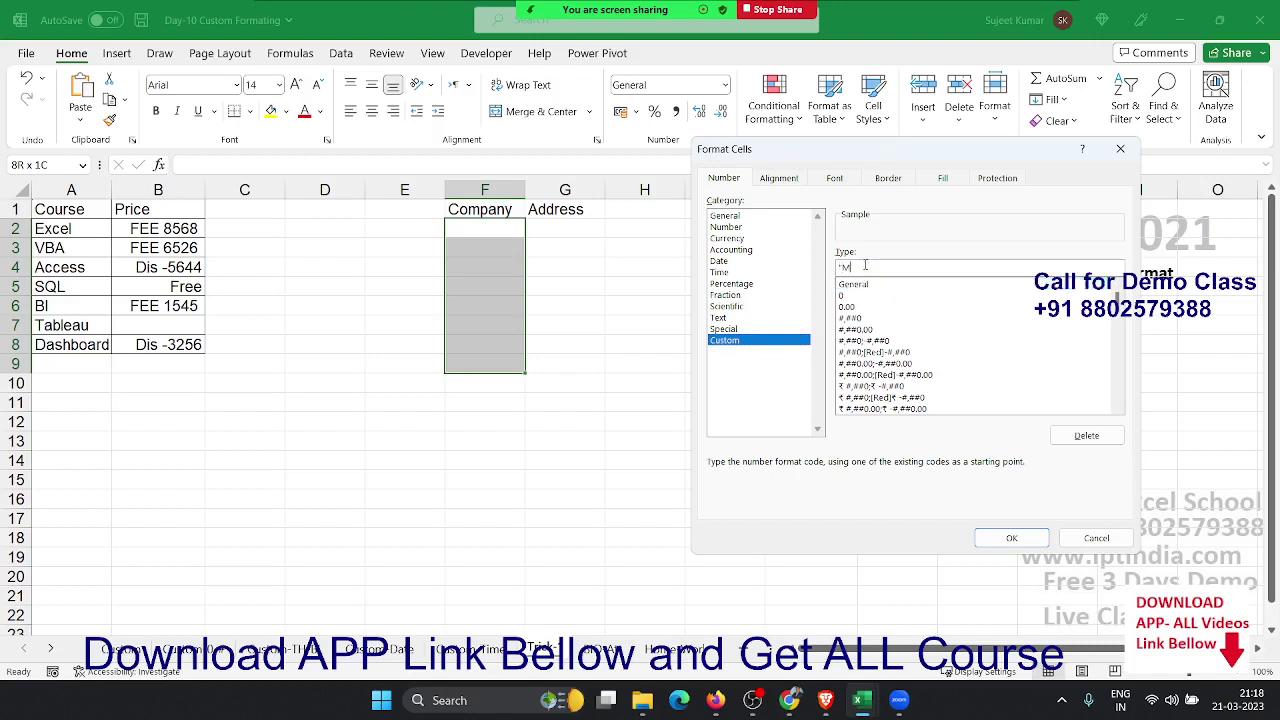
text(/S")
text( @)
click(1010, 541)
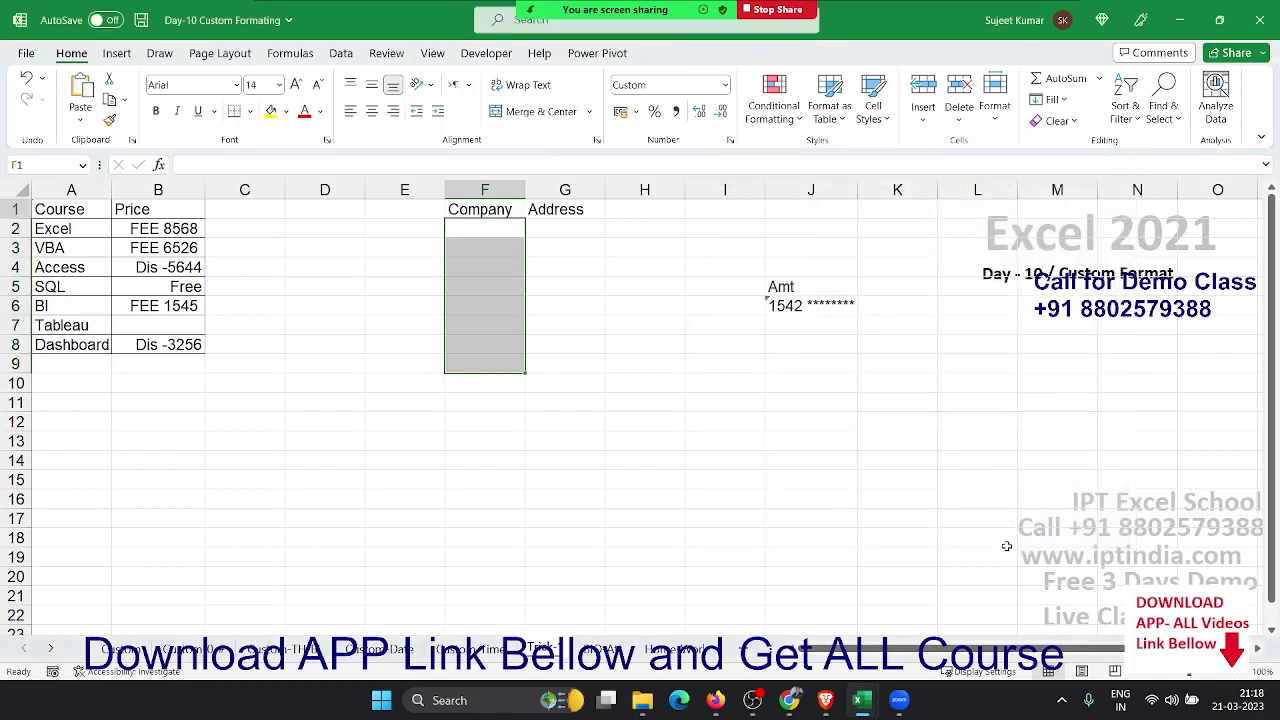
text(IPT)
key(Return)
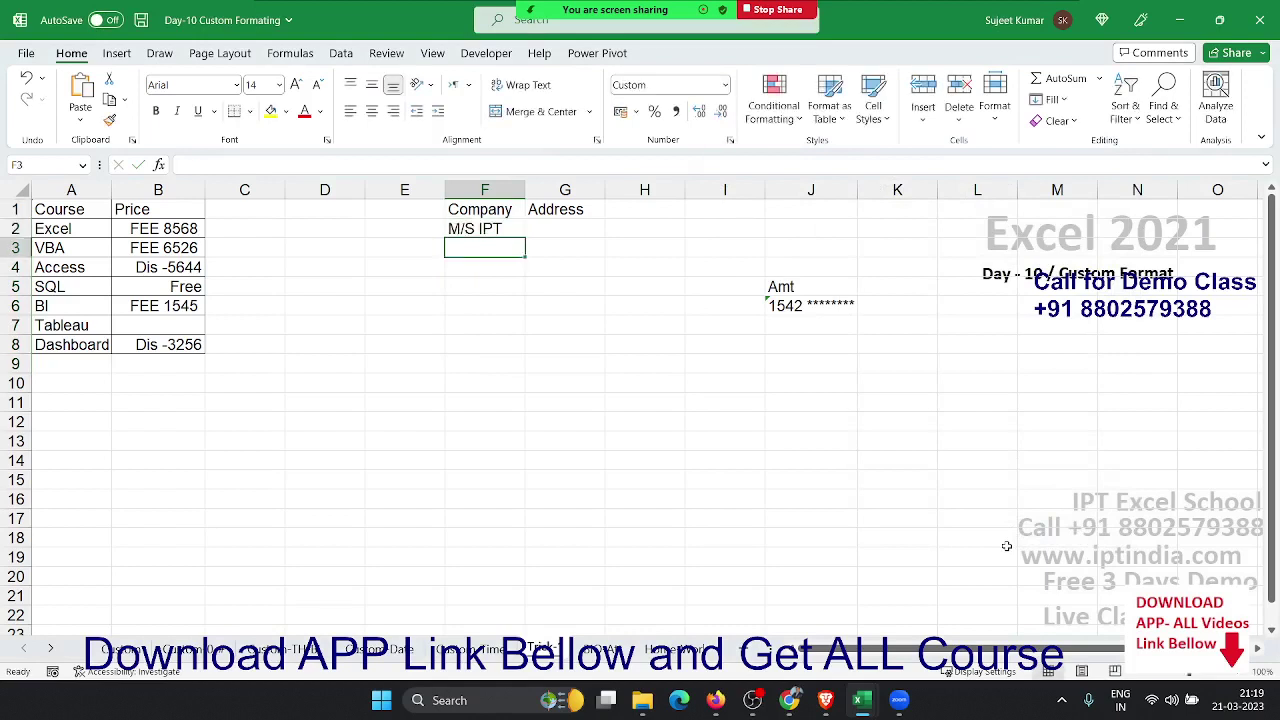
key(Up)
key(Right)
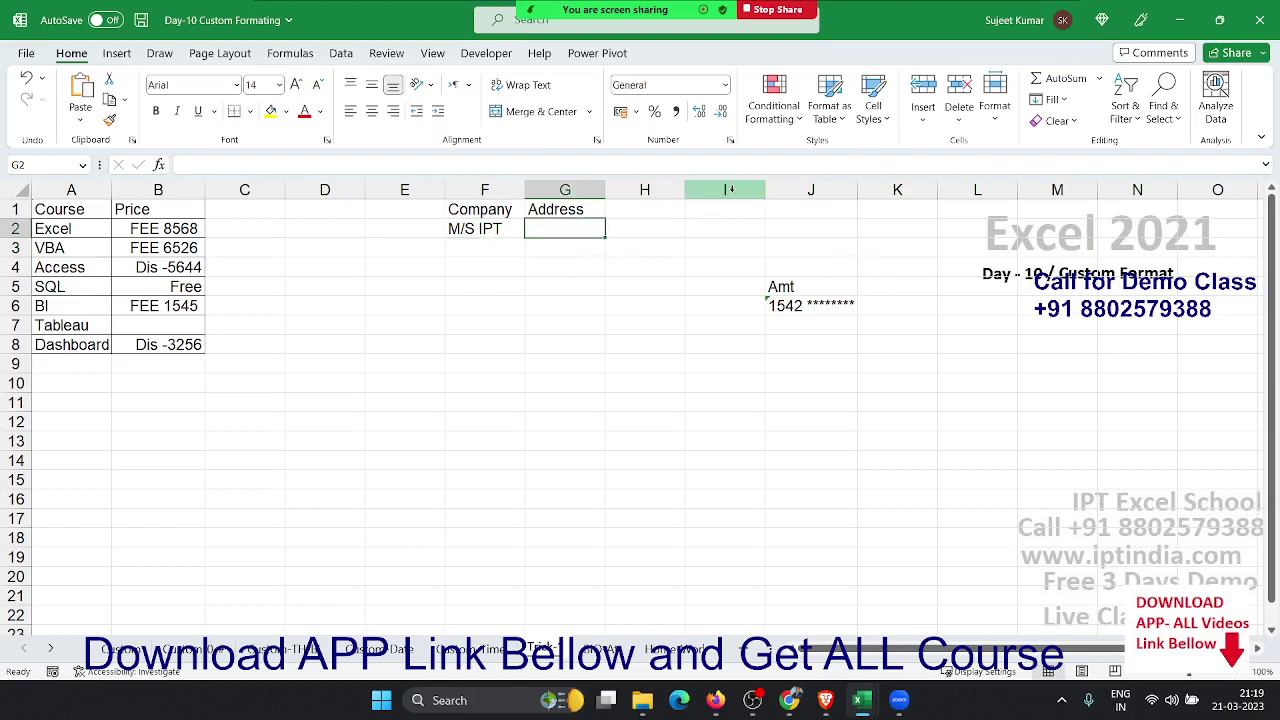
Give G2 a custom @ format appending New Delhi - 110062, then enter F101
click(730, 140)
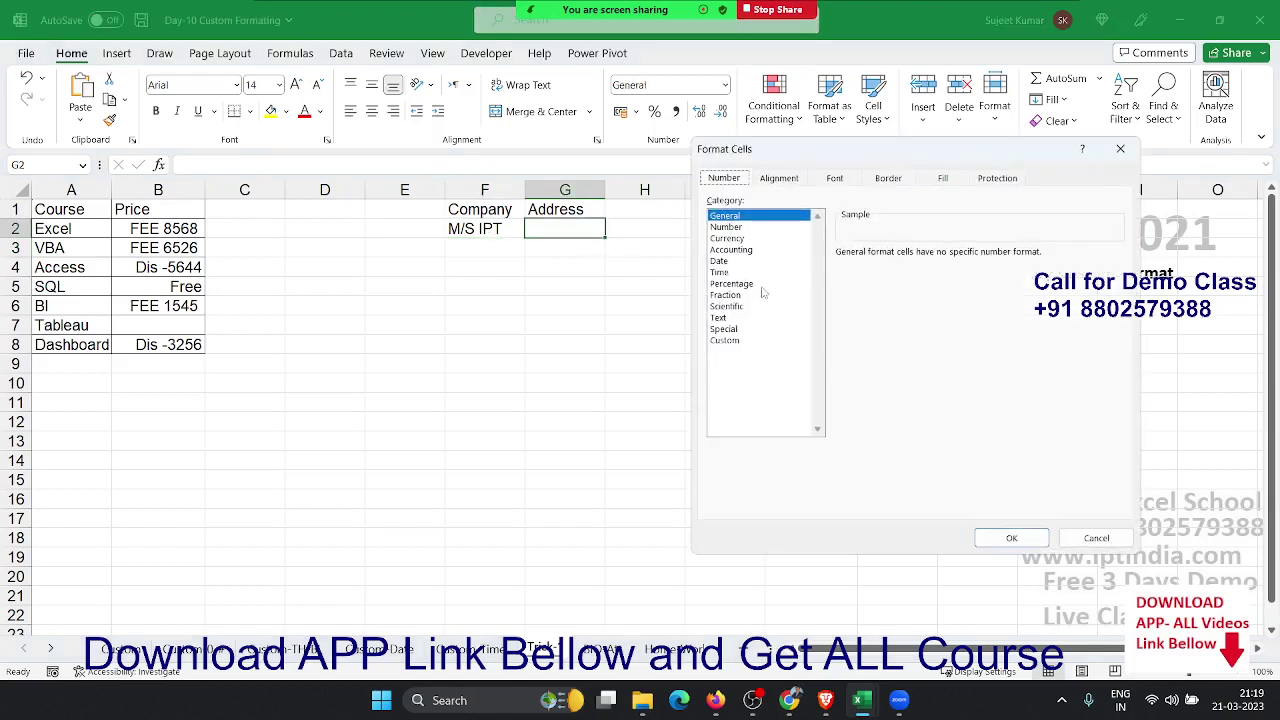
click(740, 340)
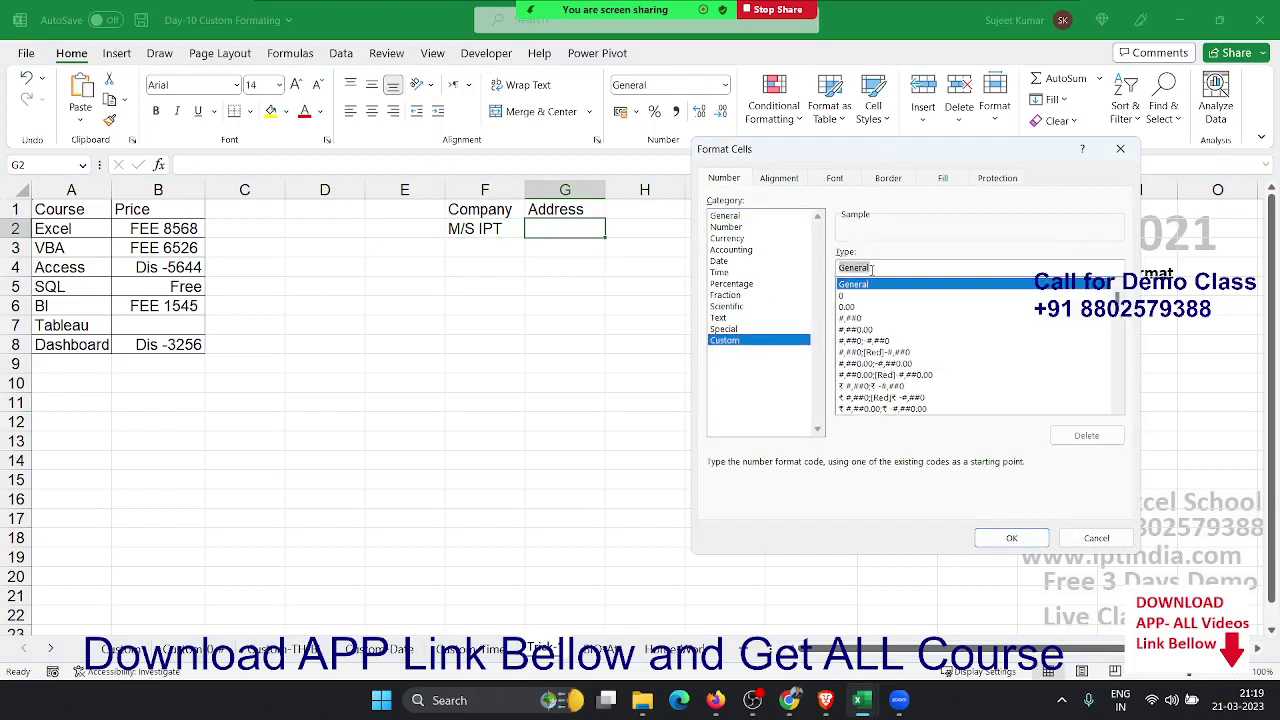
text(@ ")
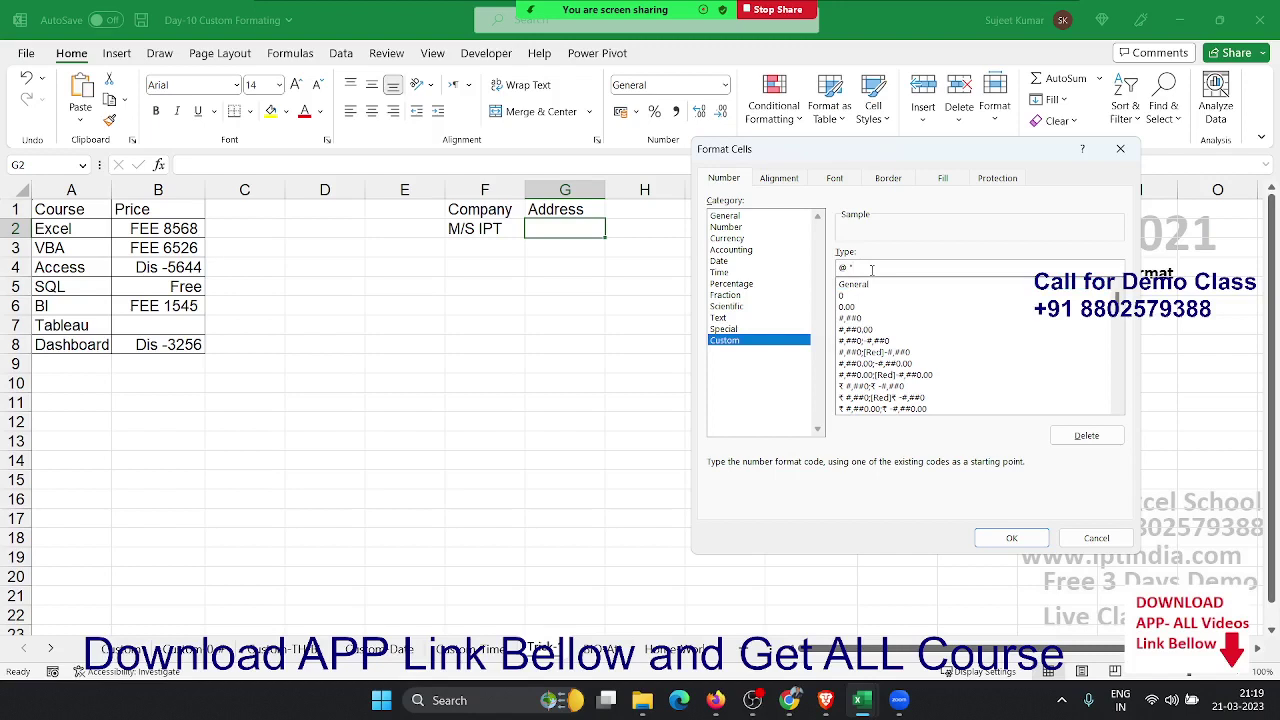
text(New De)
text(lhi)
text( - 110062)
key(Return)
key(Up)
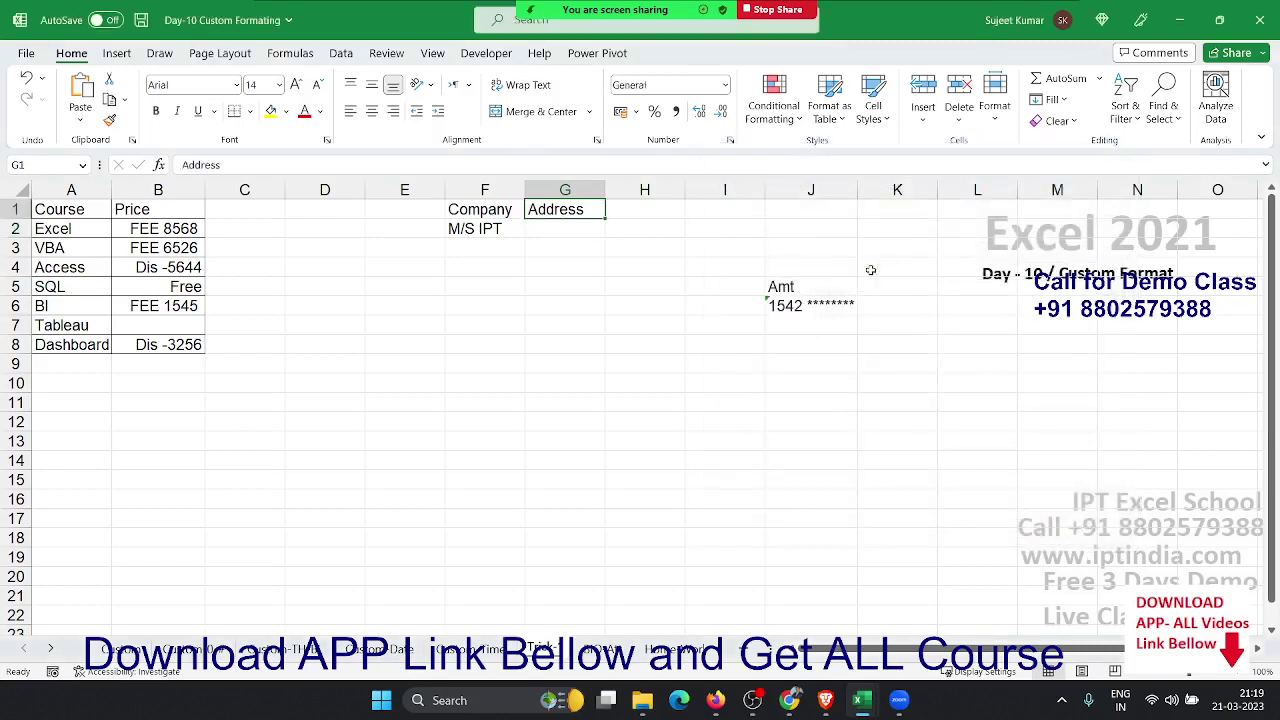
key(Down)
text(F101)
key(Return)
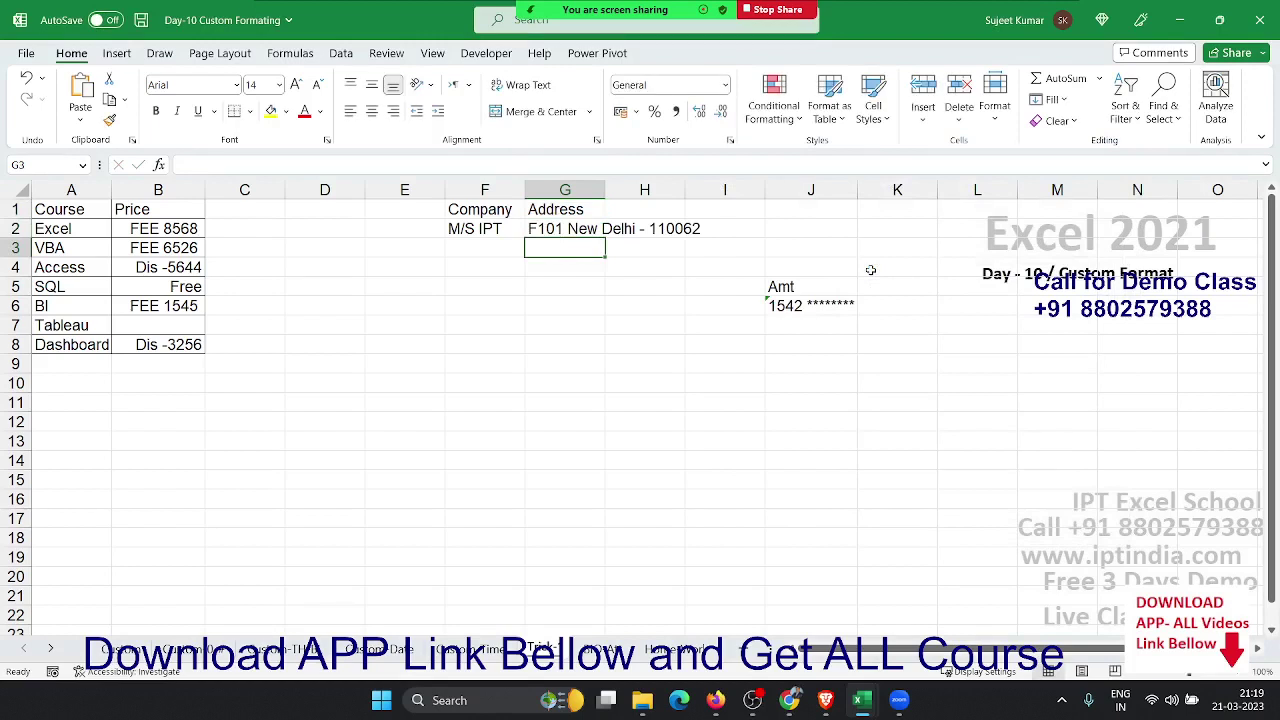
Inspect the asterisk-padded amount in J6, widening and narrowing column J
click(805, 366)
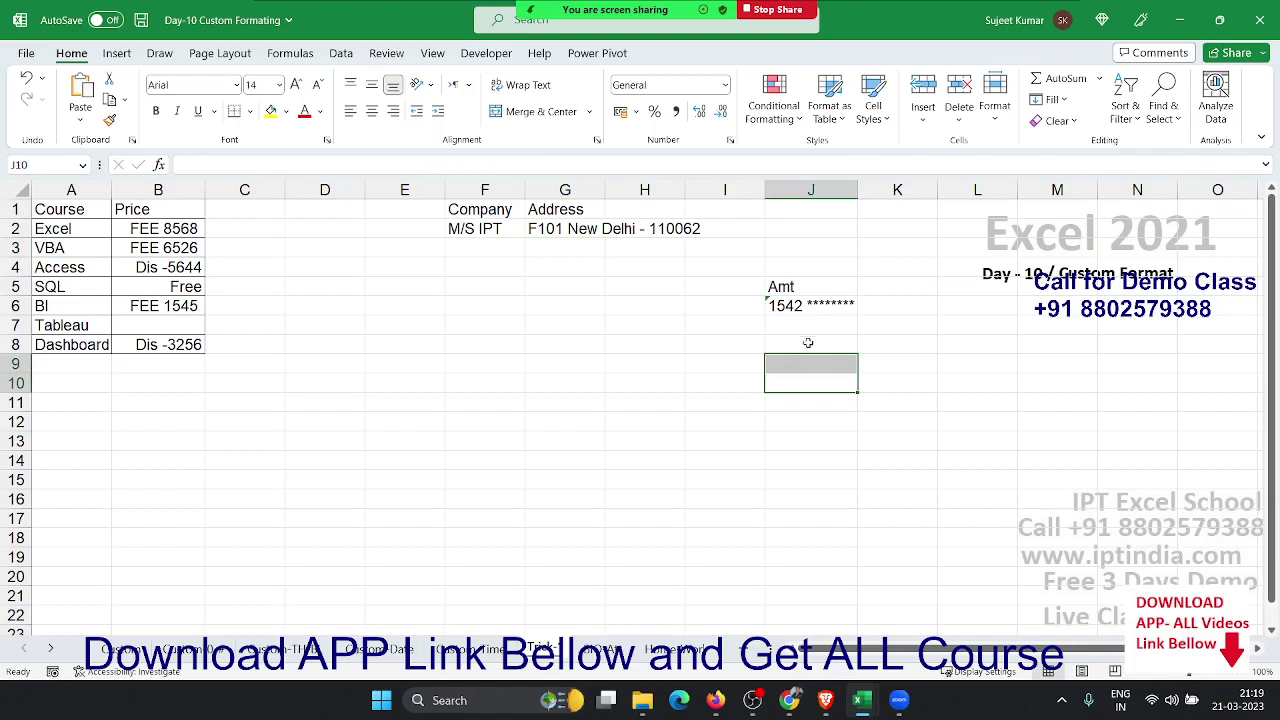
click(817, 336)
click(838, 302)
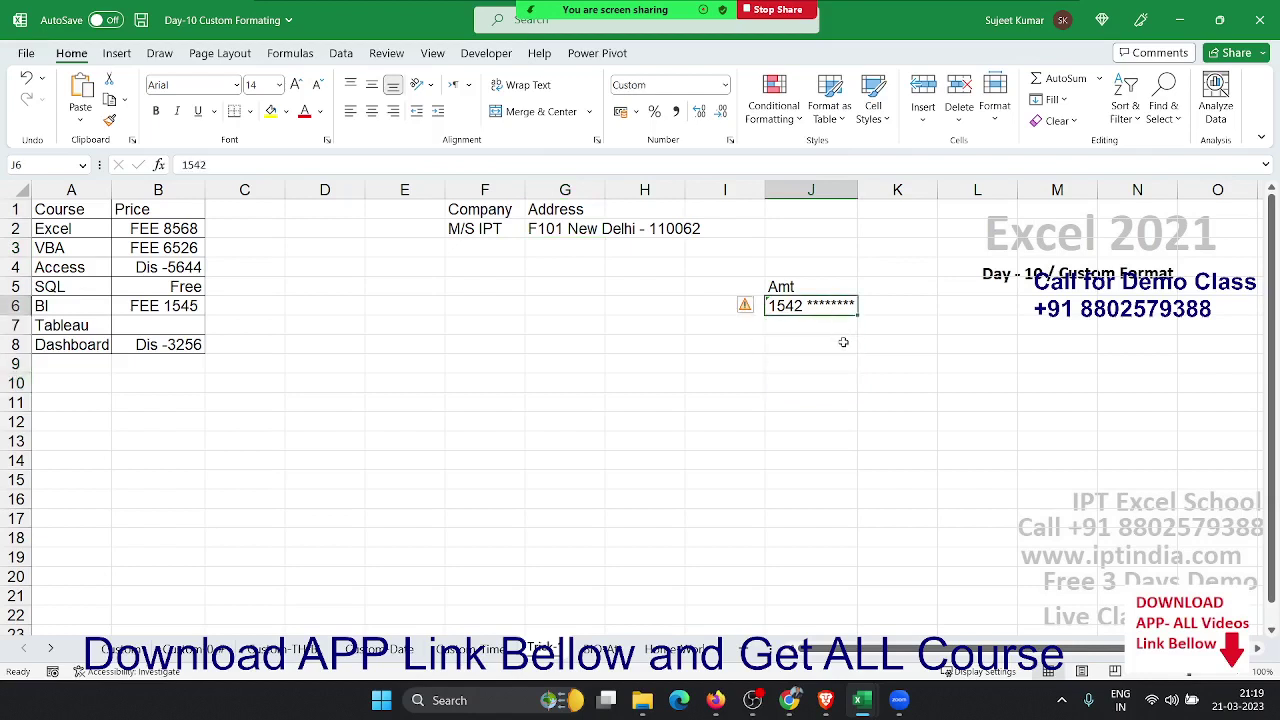
click(844, 340)
drag(858, 190, 1132, 166)
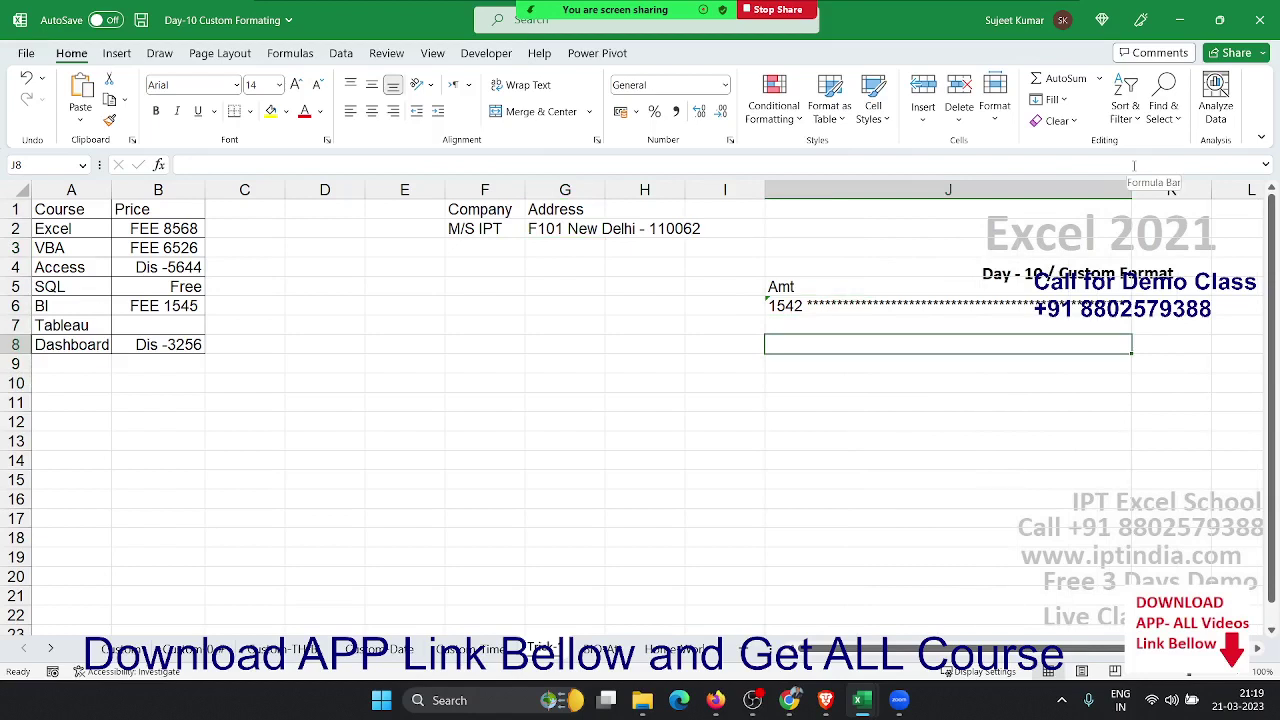
click(1136, 190)
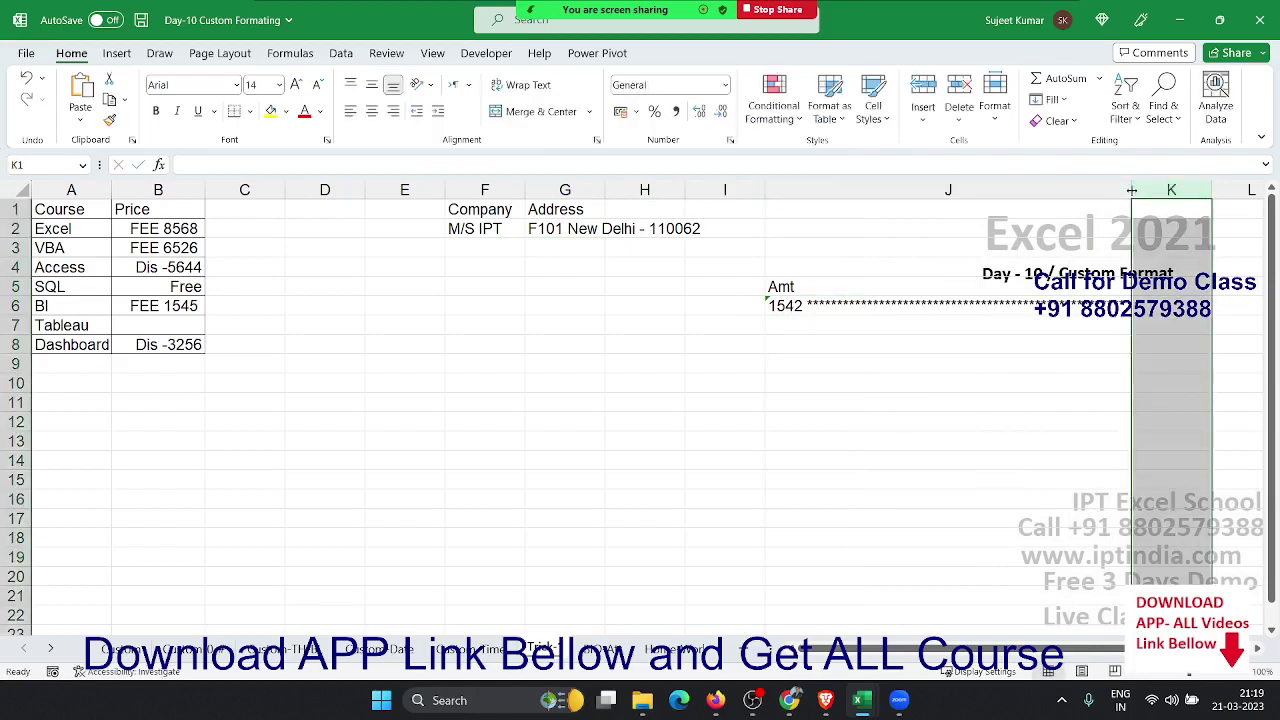
drag(1131, 190, 844, 245)
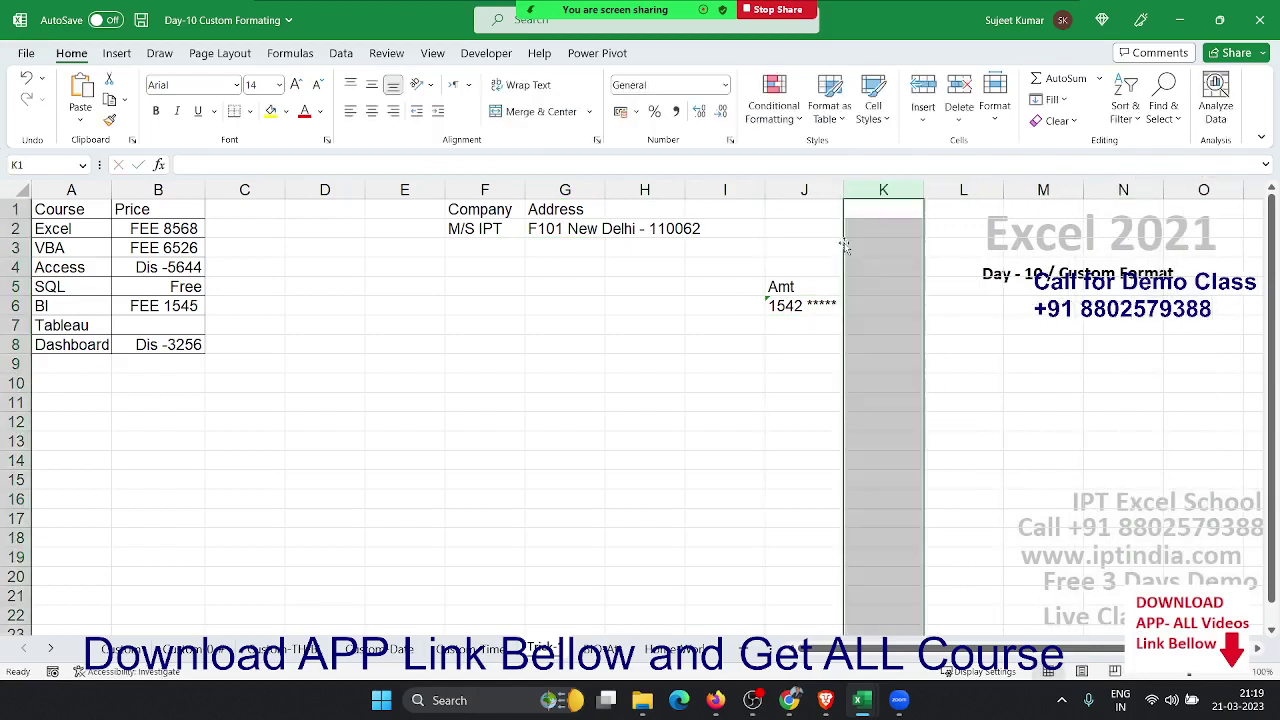
click(793, 312)
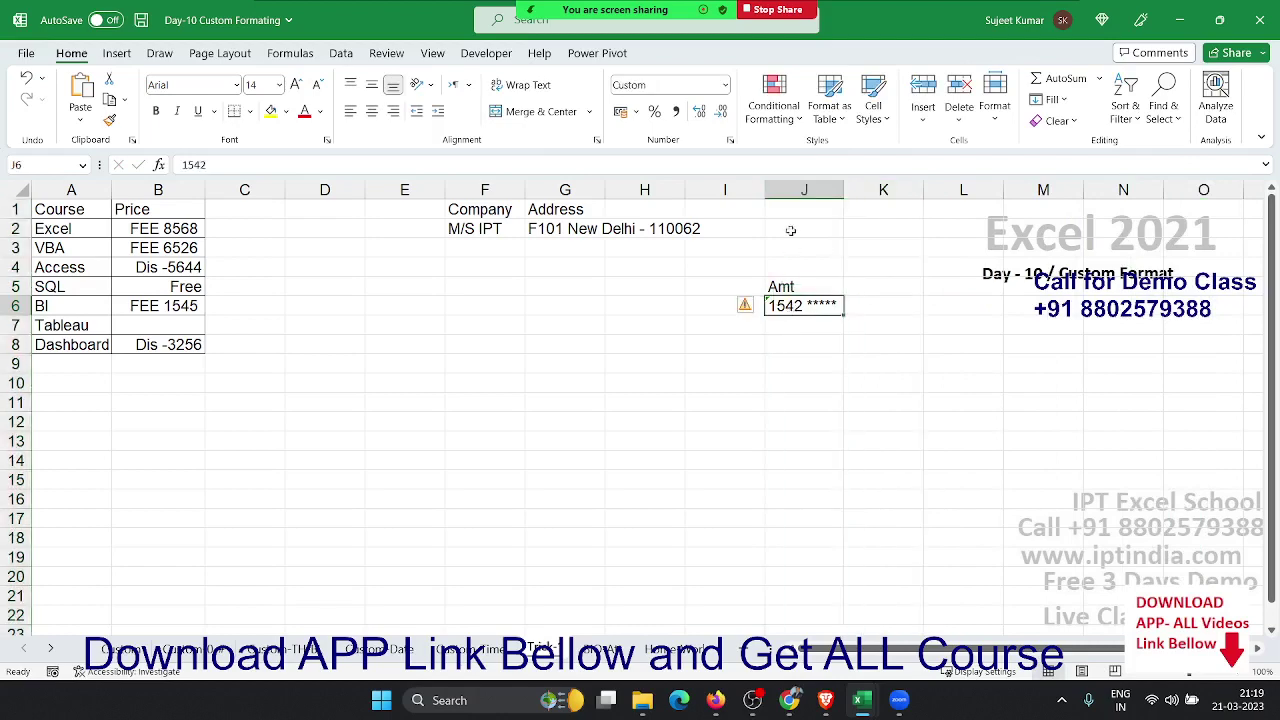
Change J6's format code to @ *#, widen column J, and autofit column G
click(734, 141)
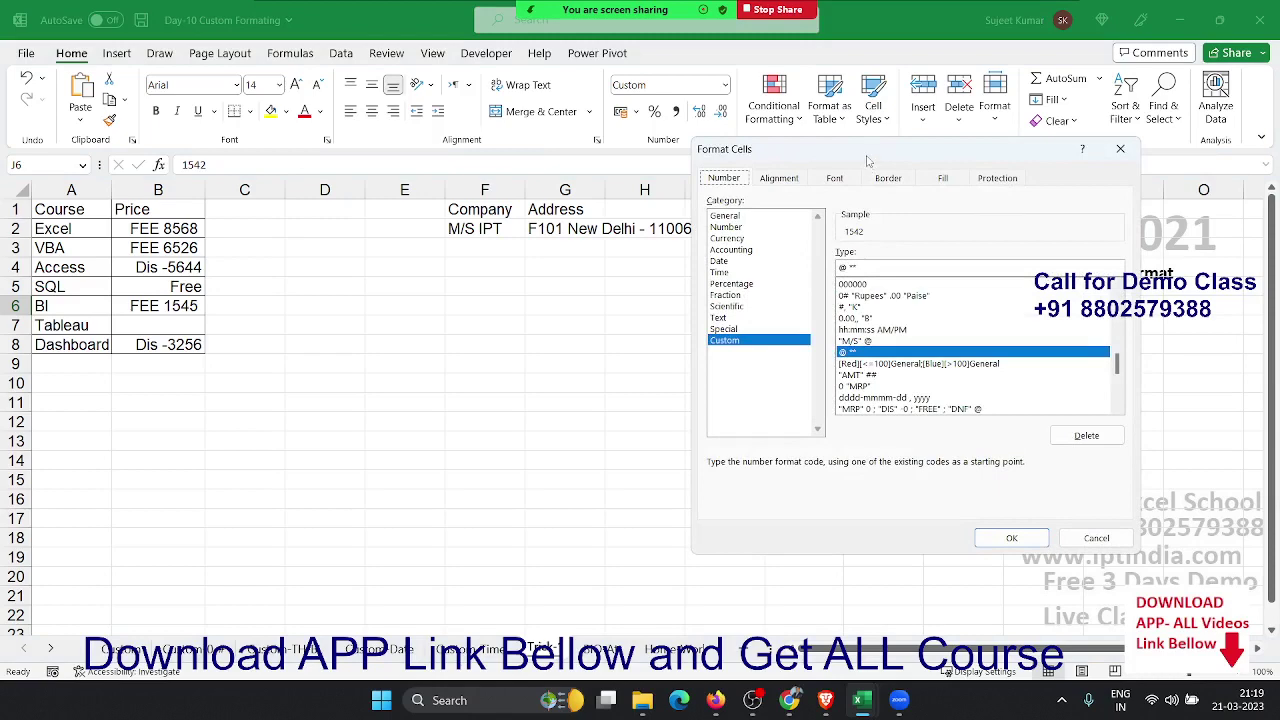
mouse_move(868, 160)
mouse_down()
mouse_move(643, 177)
mouse_move(483, 229)
mouse_up()
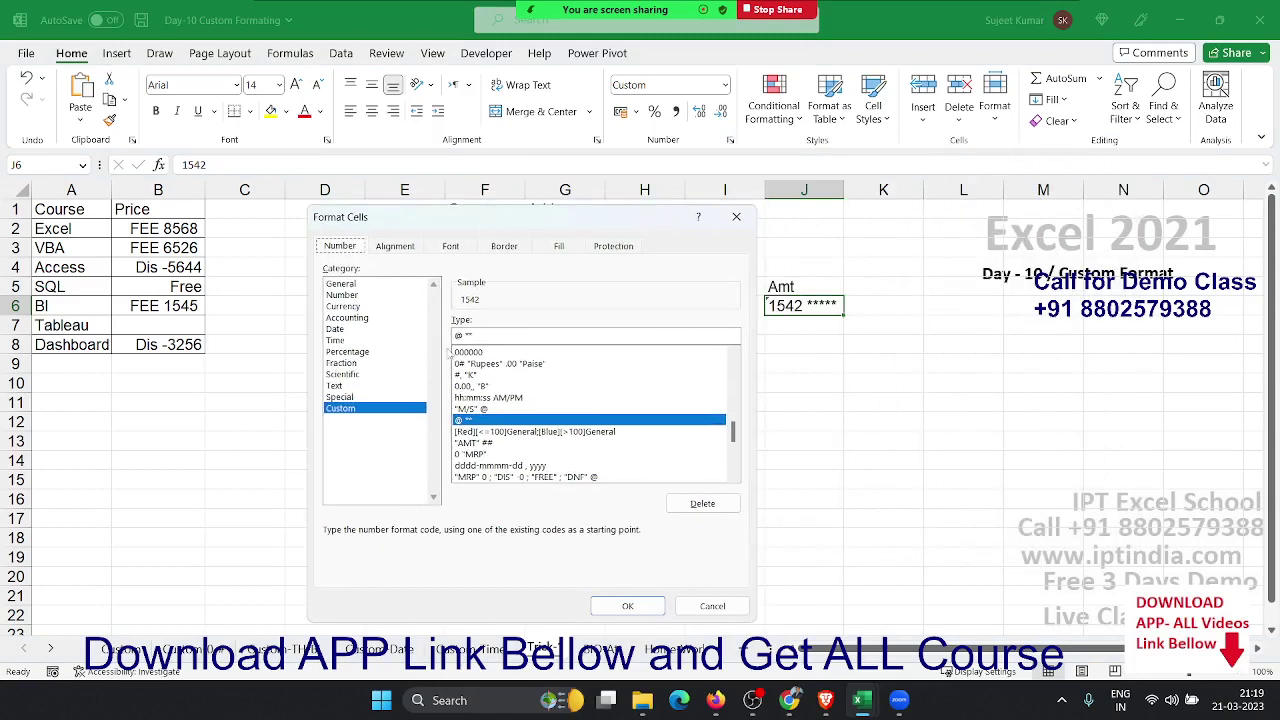
click(463, 336)
key(BackSpace)
text(*)
text(#)
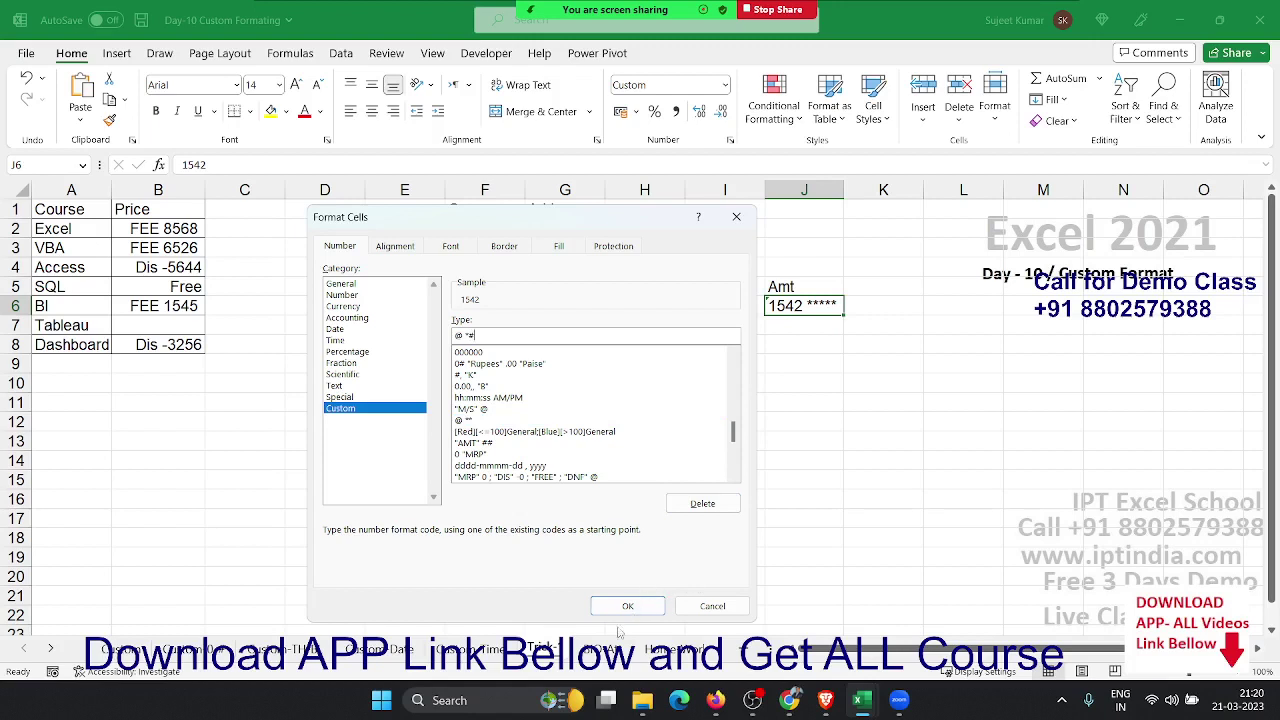
click(627, 606)
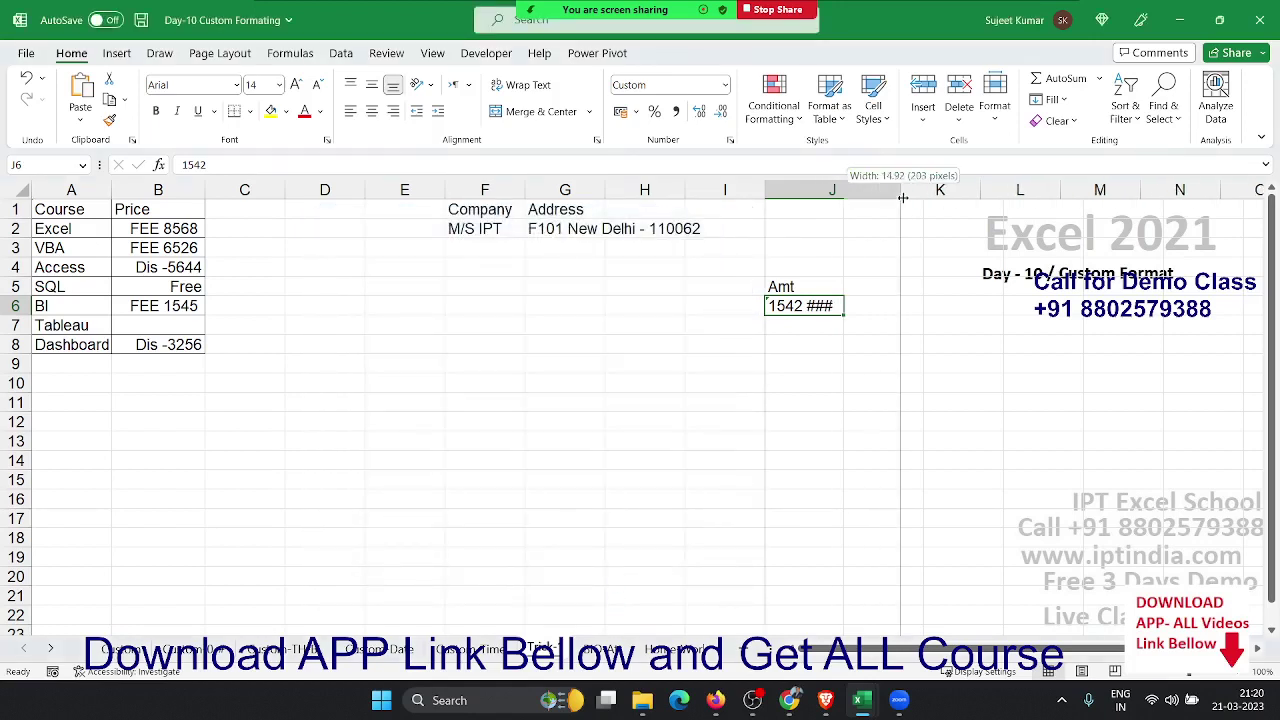
drag(846, 192, 901, 192)
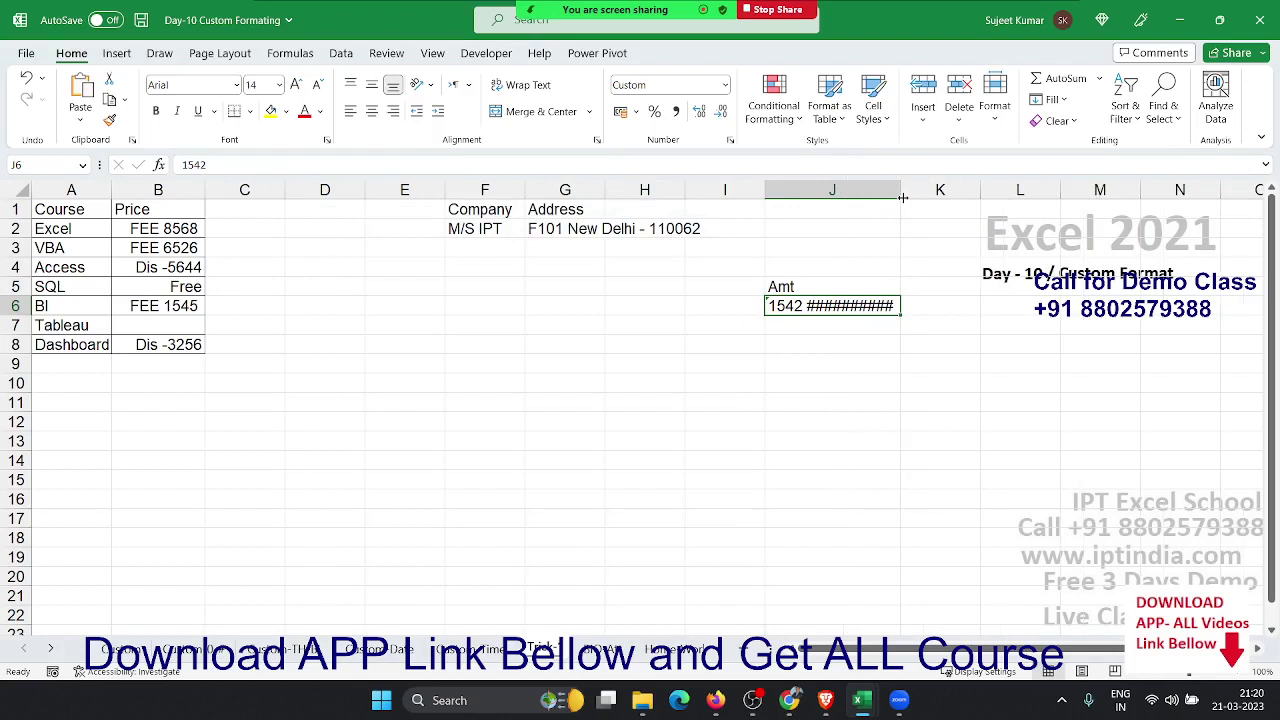
double_click(605, 190)
Add a Pass heading in H1 and give H2:H9 an asterisk-masking custom format
click(725, 216)
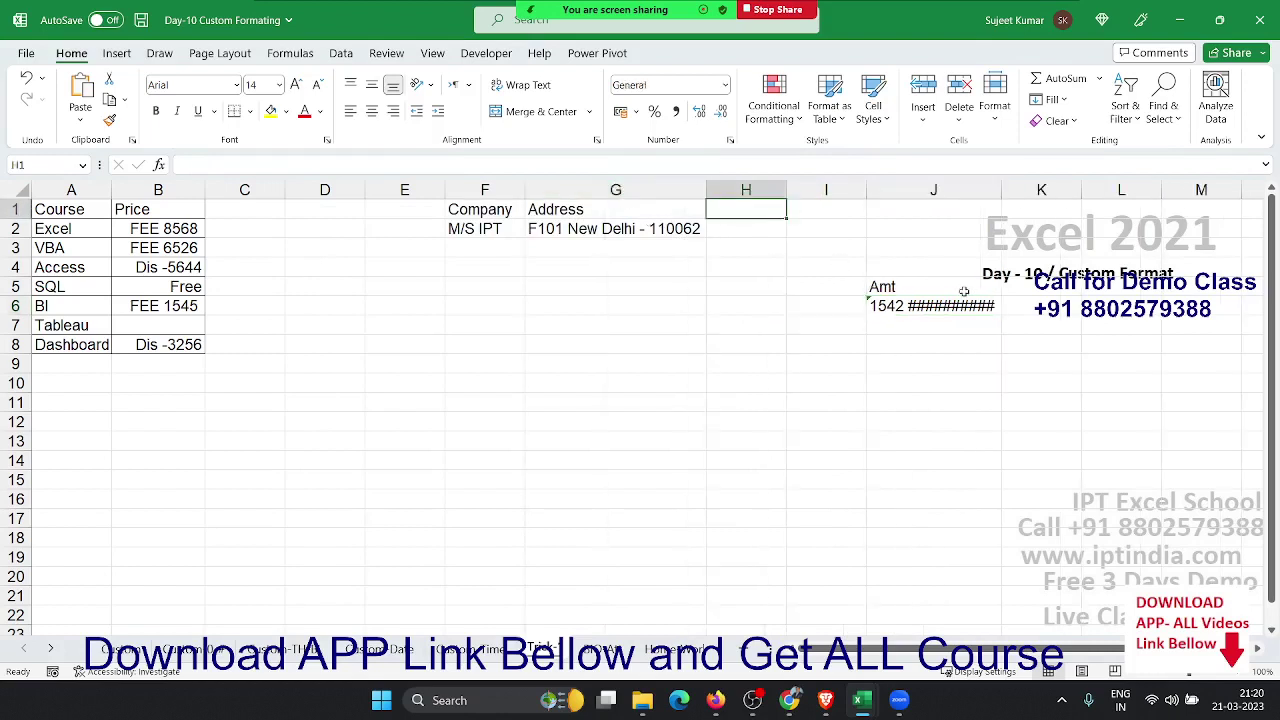
text(P)
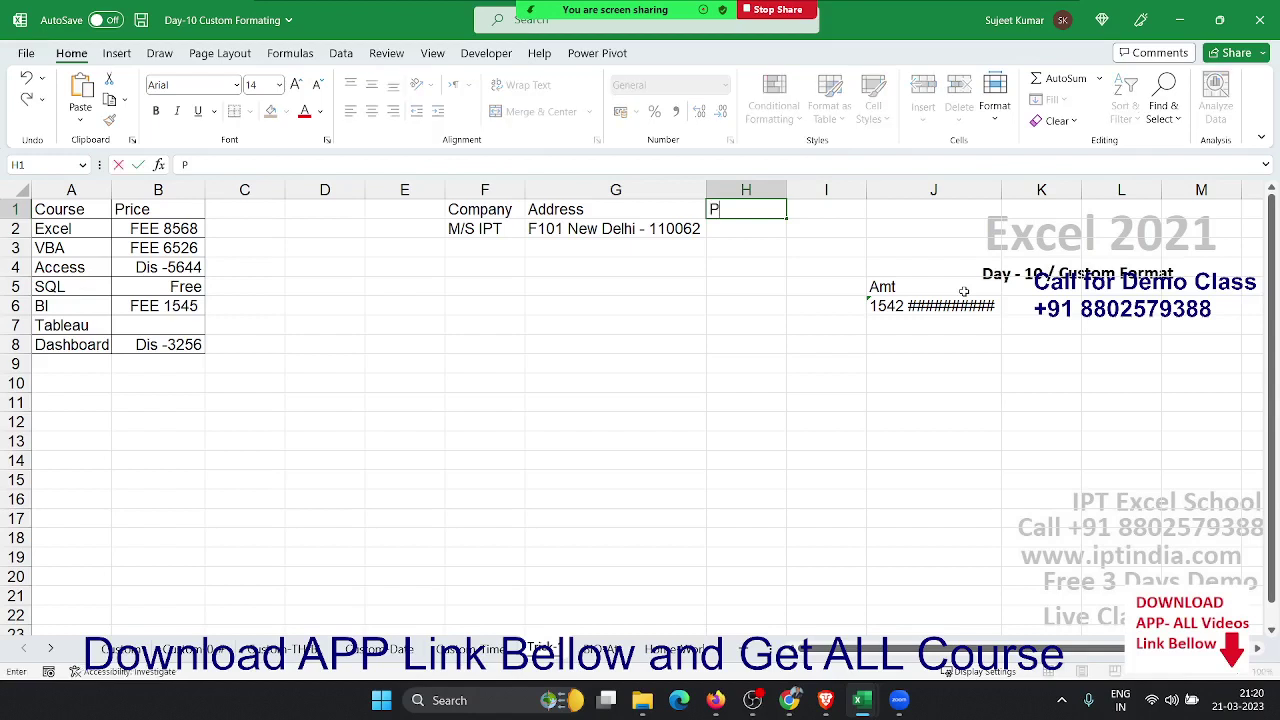
text(ass)
key(Return)
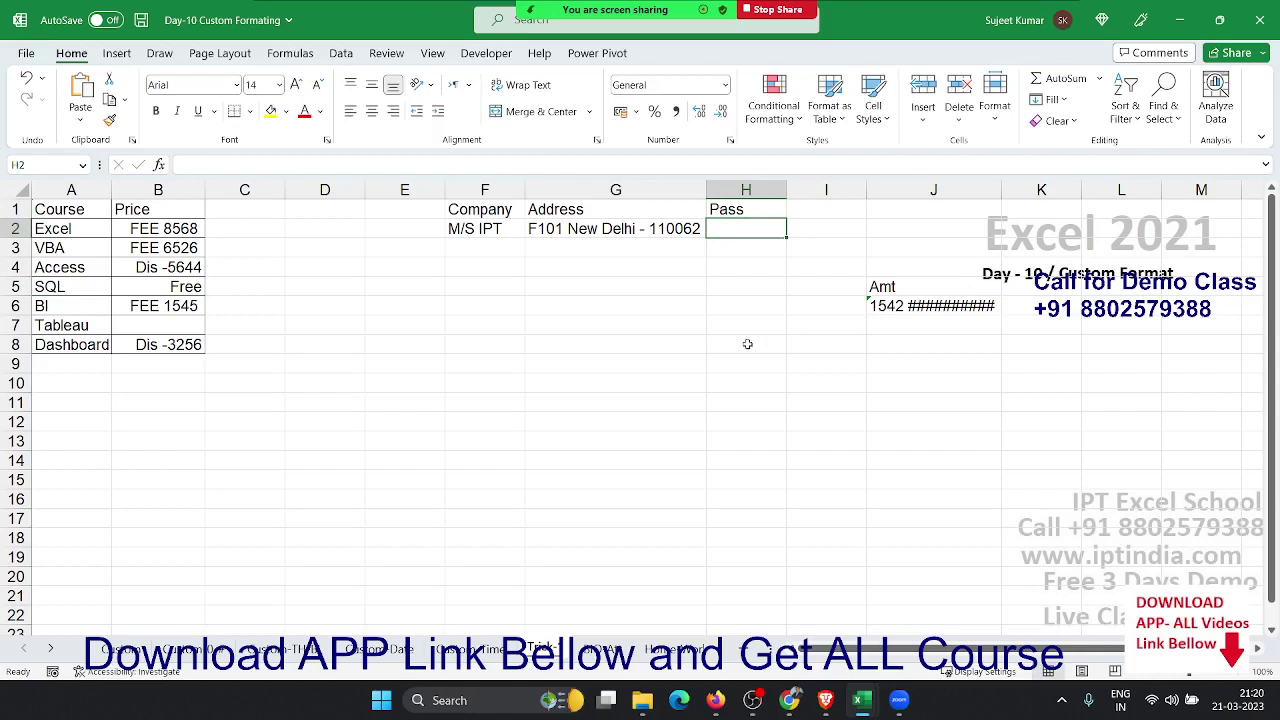
drag(744, 368, 770, 210)
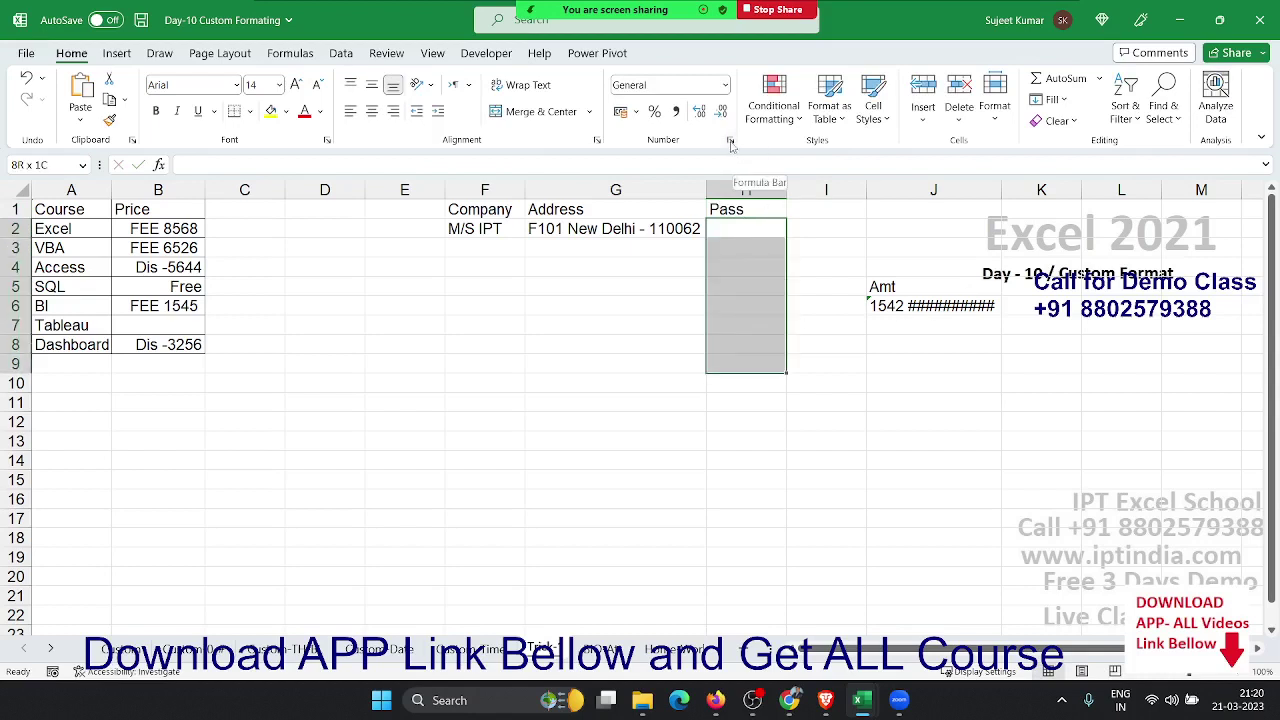
click(730, 140)
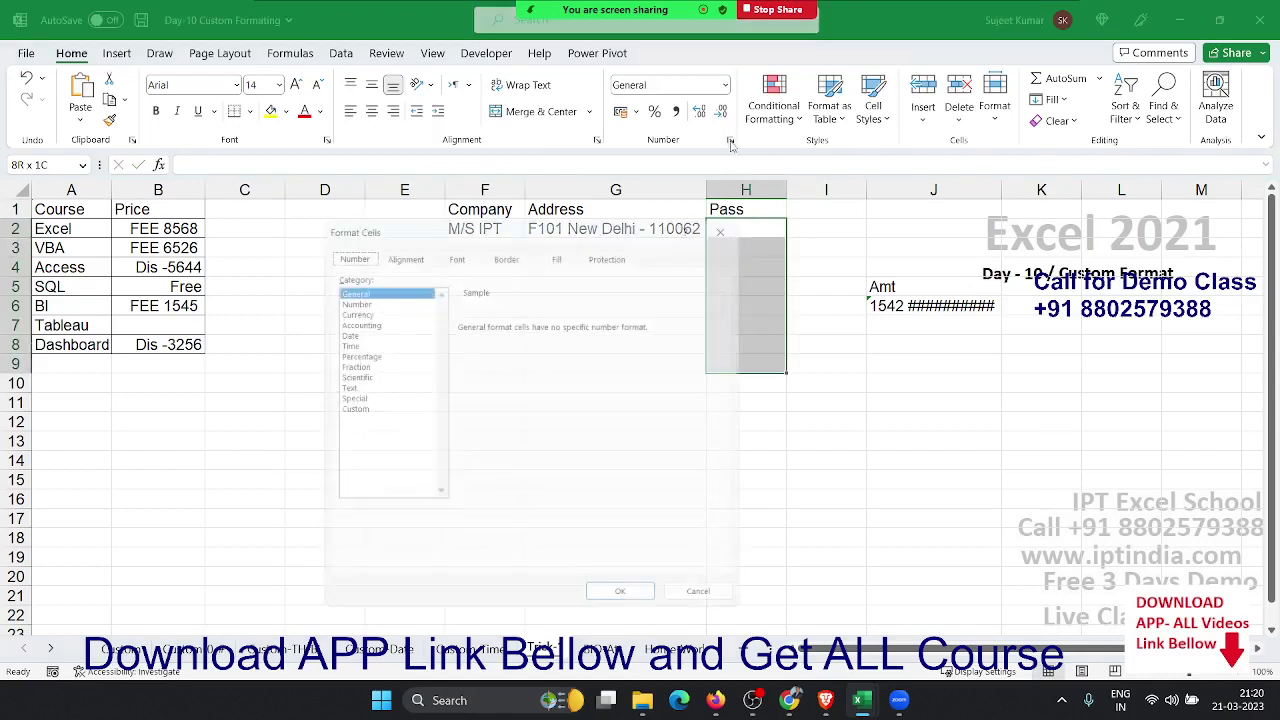
click(340, 408)
double_click(470, 337)
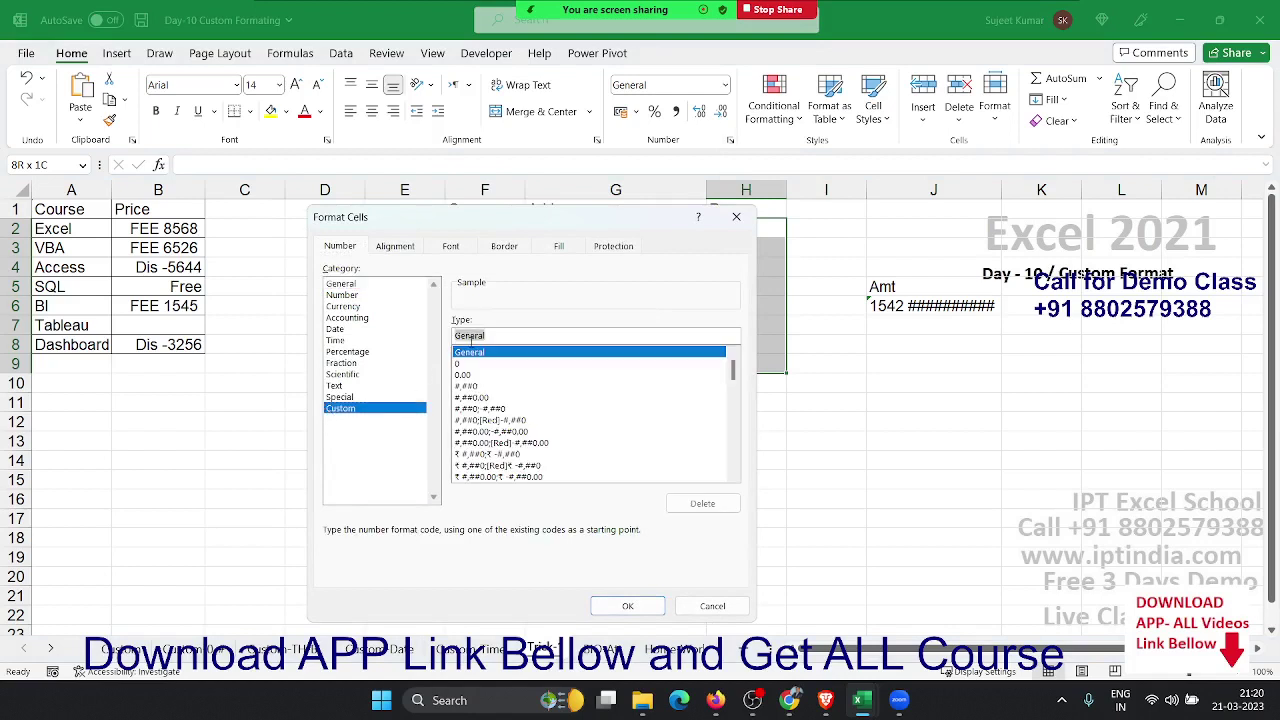
key(BackSpace)
text(")
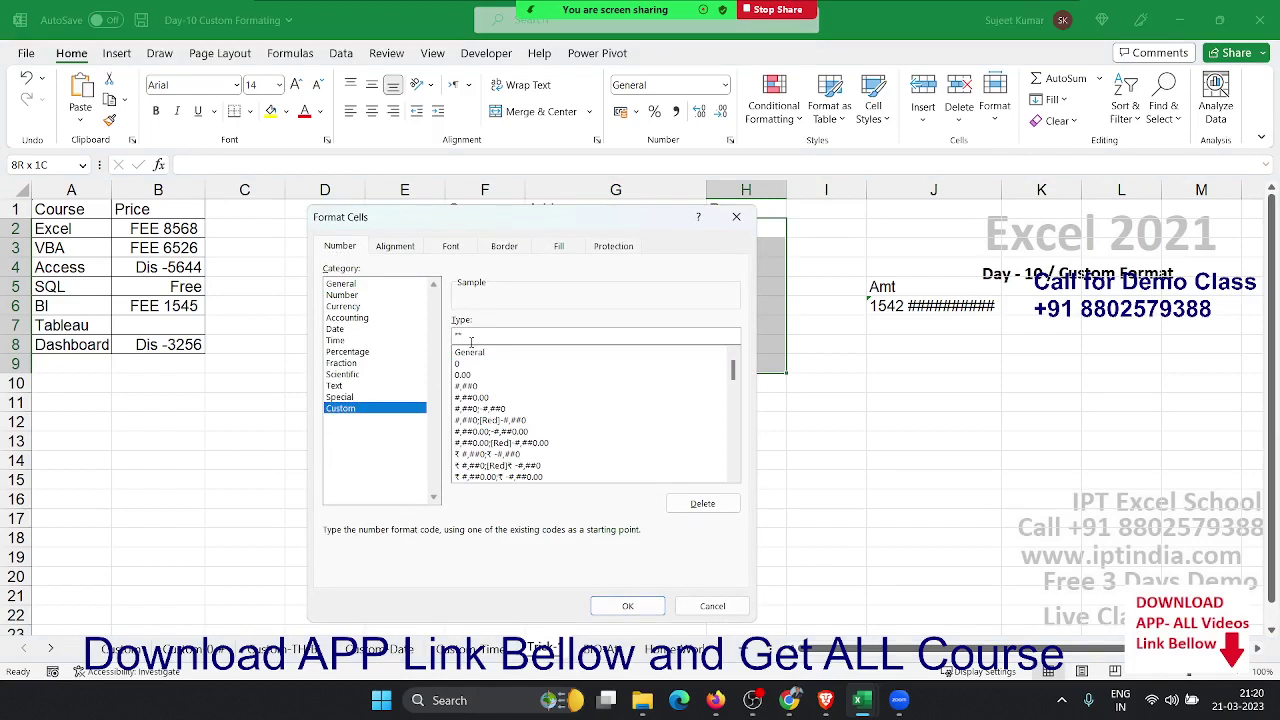
key(Return)
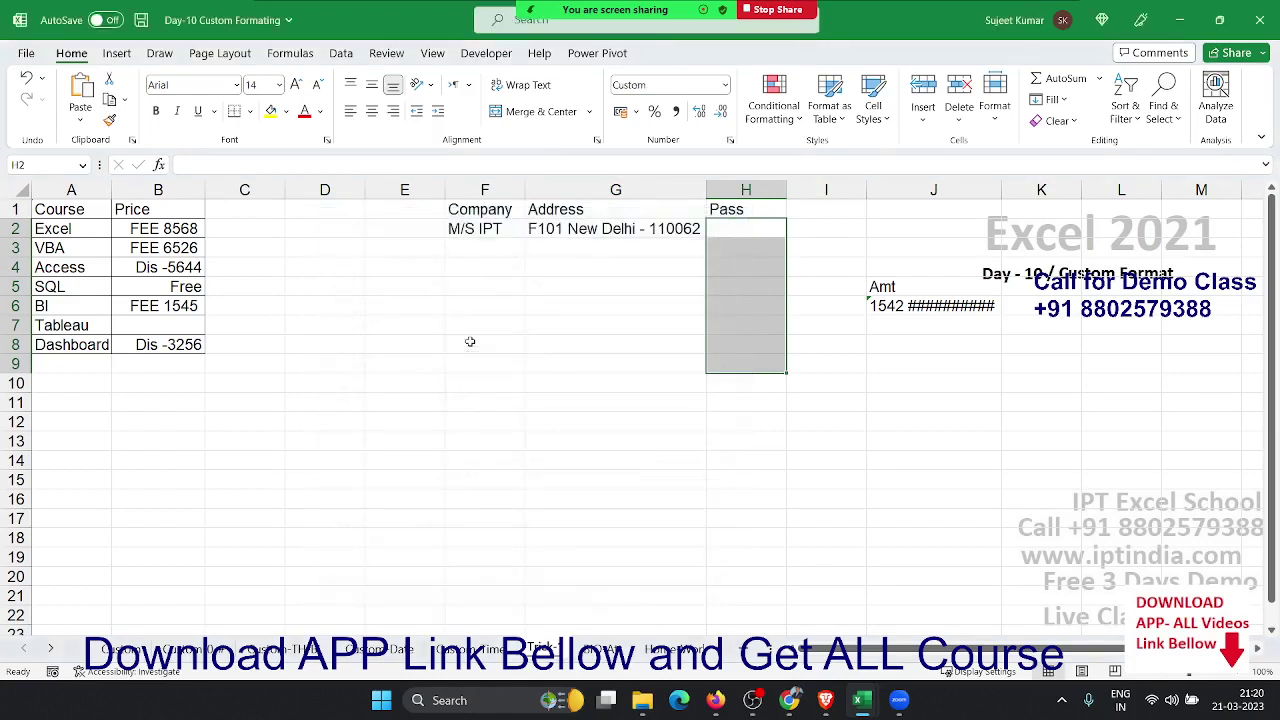
Enter three sample passwords in H2, H3 and H4
key(F2)
text(12242232)
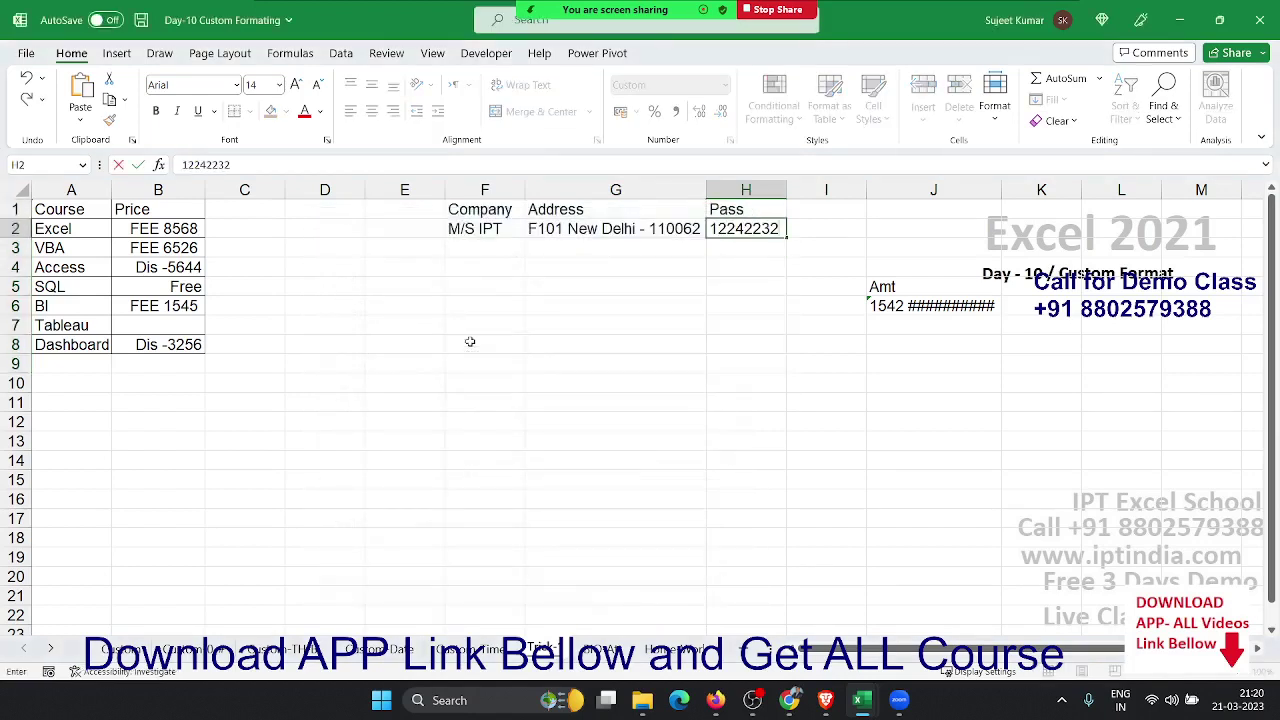
key(Return)
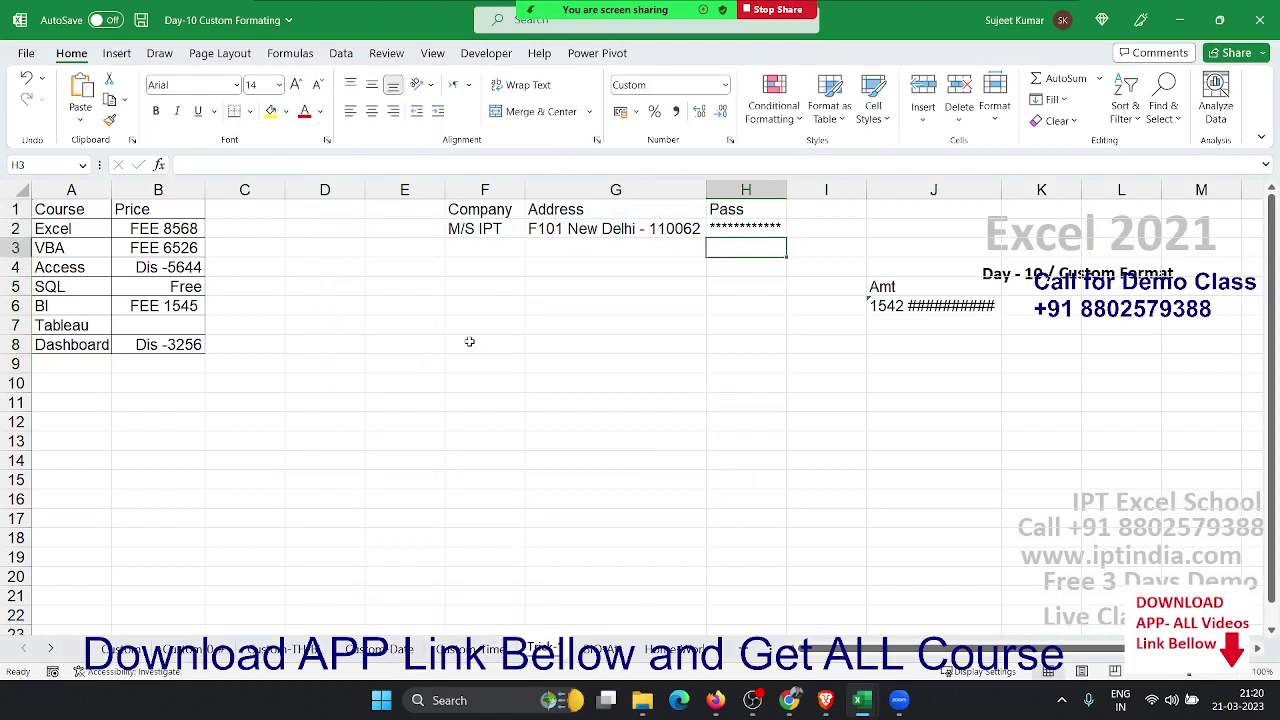
text(1526)
key(Return)
text(125)
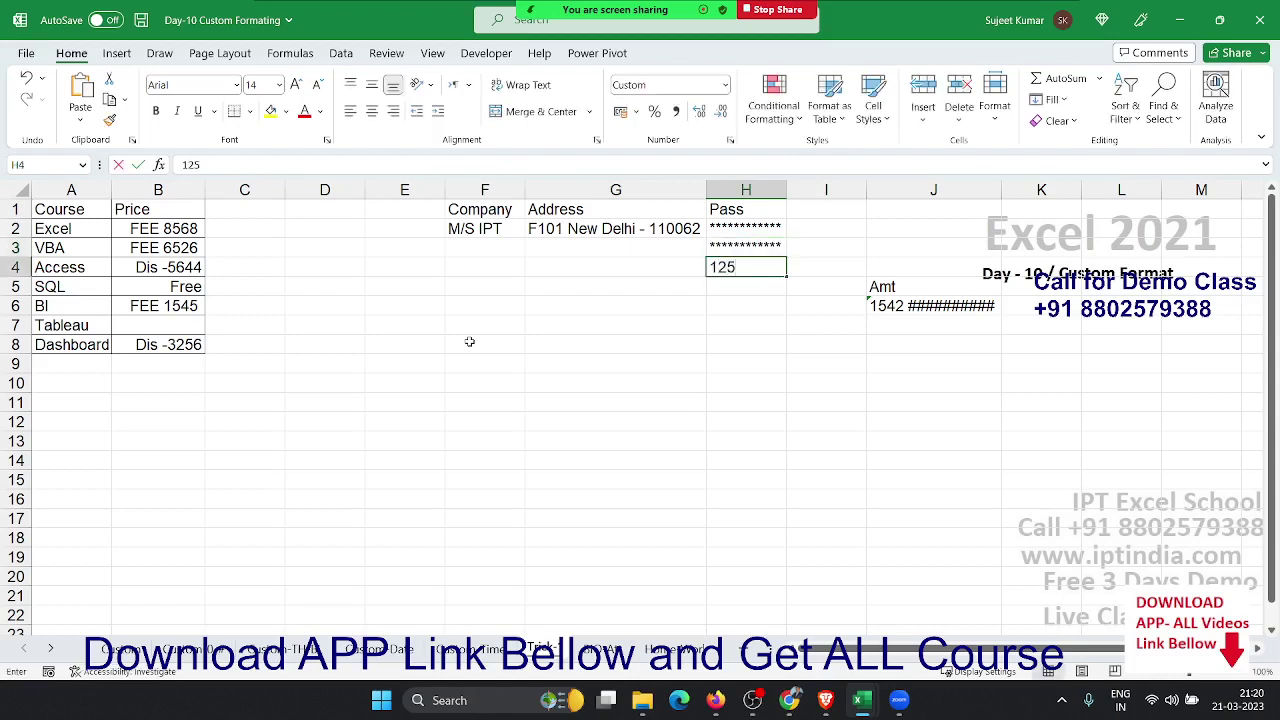
text(xzd)
key(Return)
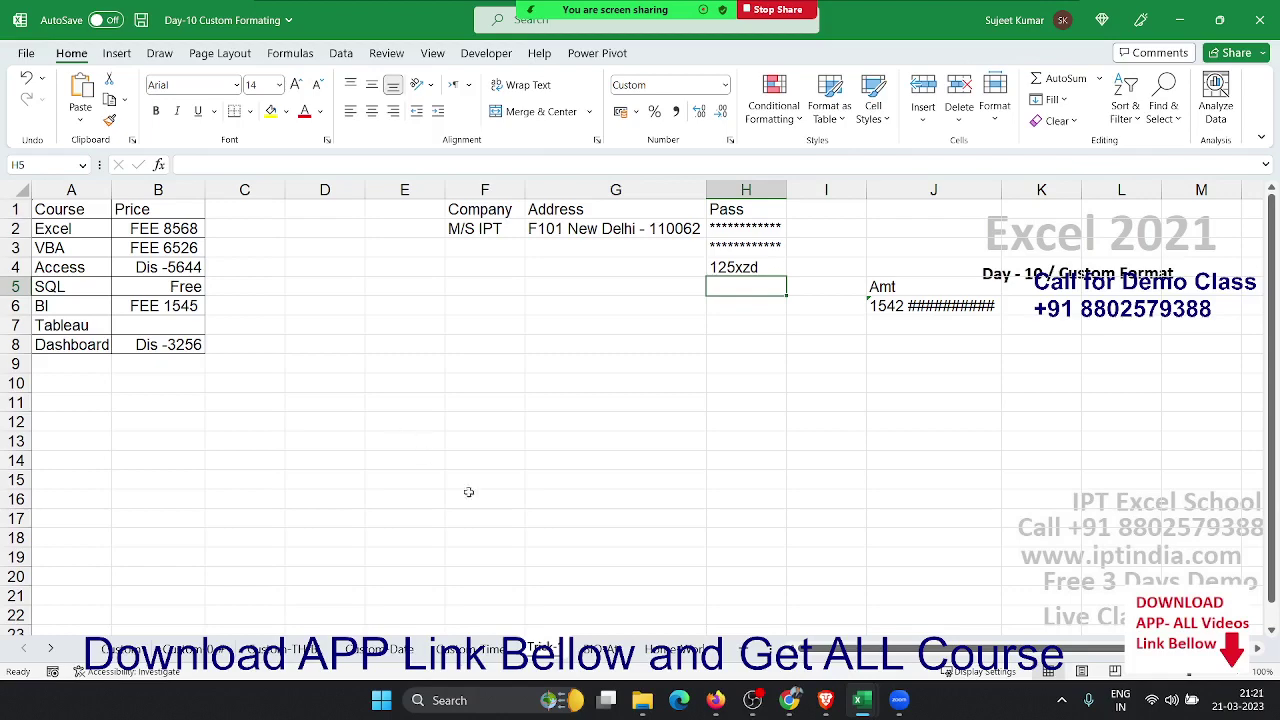
On the attendance sheet, select the attendance grid B4:AE12
click(601, 648)
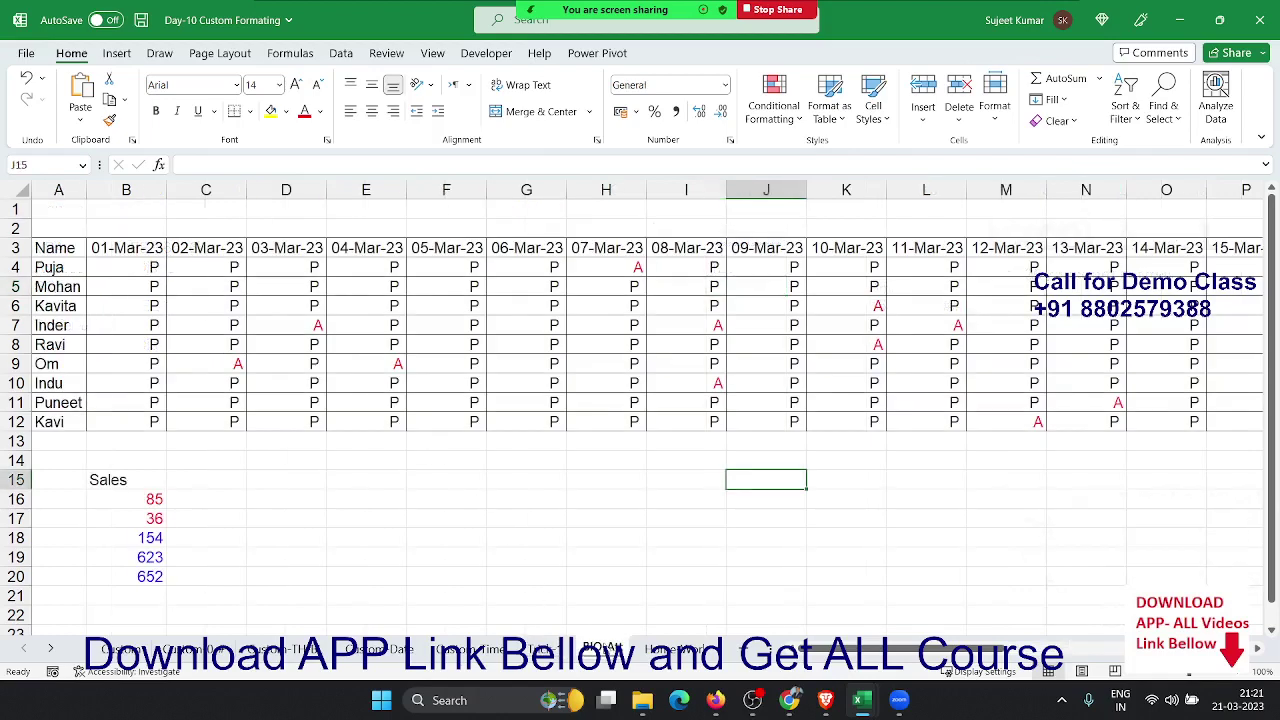
click(453, 274)
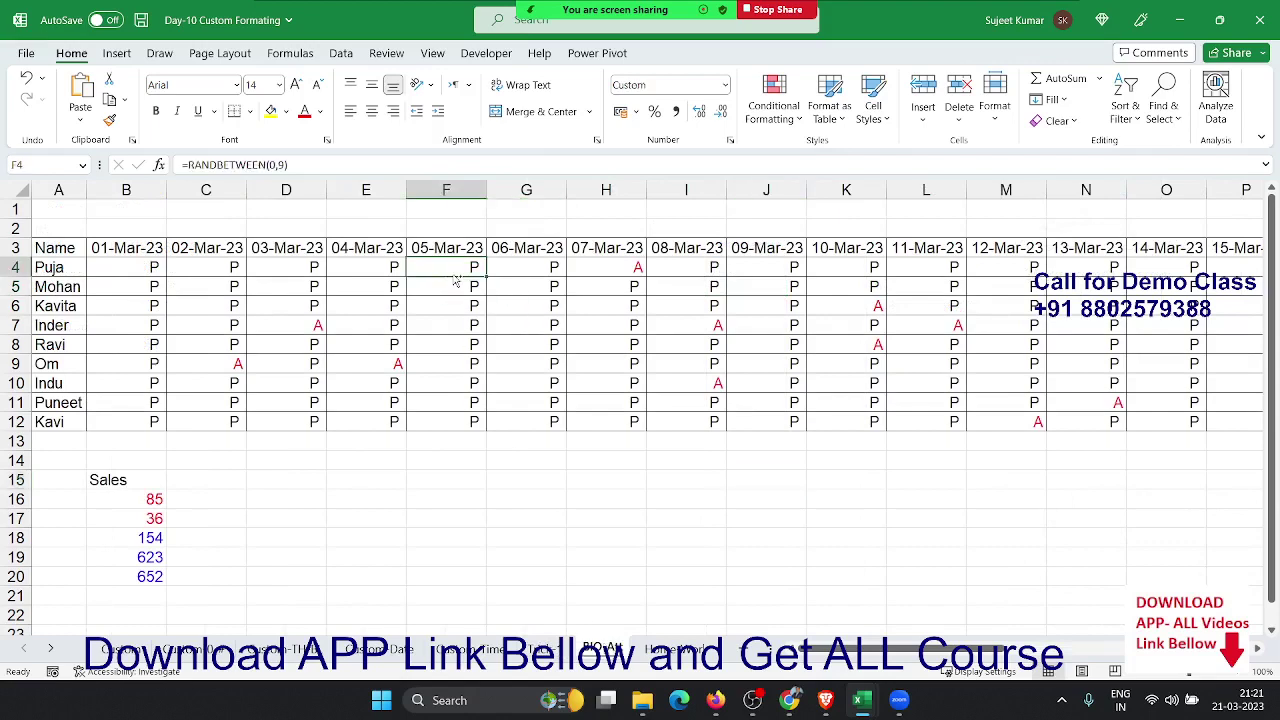
key(Home)
key(Right)
key(ctrl+shift+Right)
key(ctrl+shift+Down)
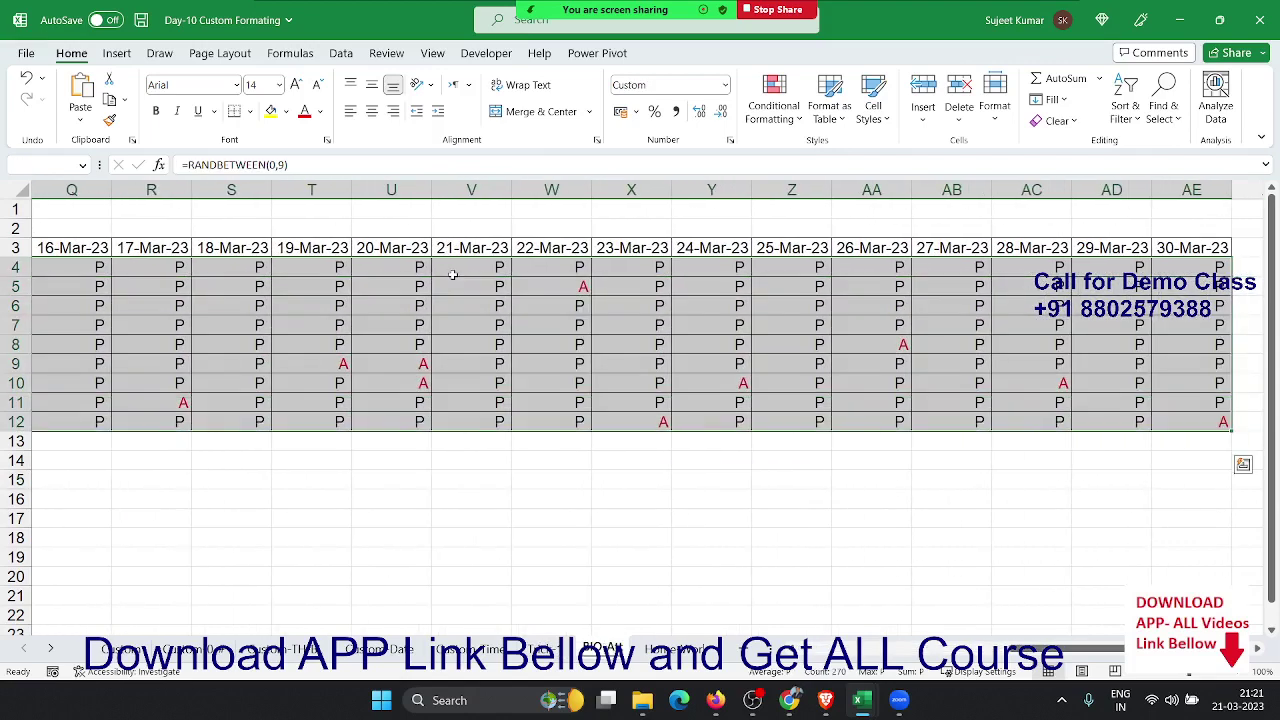
scroll(453, 274, left, 5)
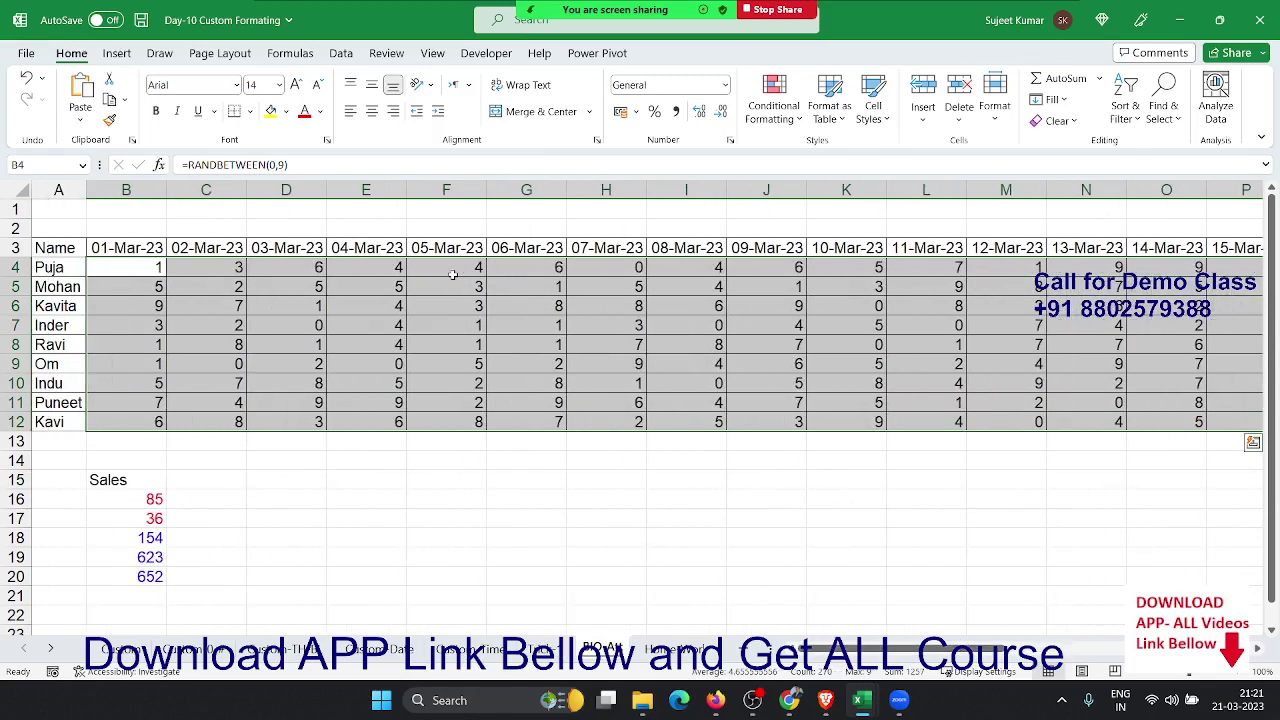
Browse the names column and grid cells to inspect the RANDBETWEEN(0,9) formulas
key(Left)
key(Down)
key(Down)
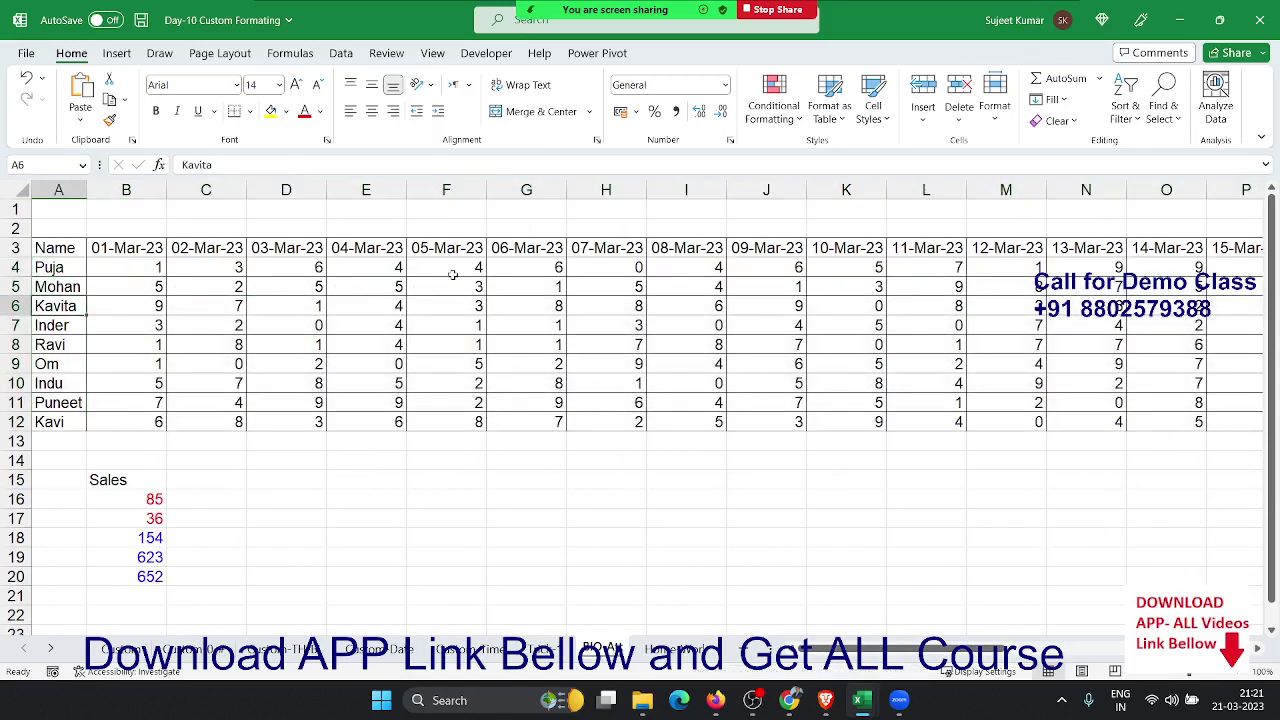
key(Down)
key(Up)
key(Up)
key(Up)
key(Up)
key(Down)
key(Down)
key(Down)
key(Down)
key(Down)
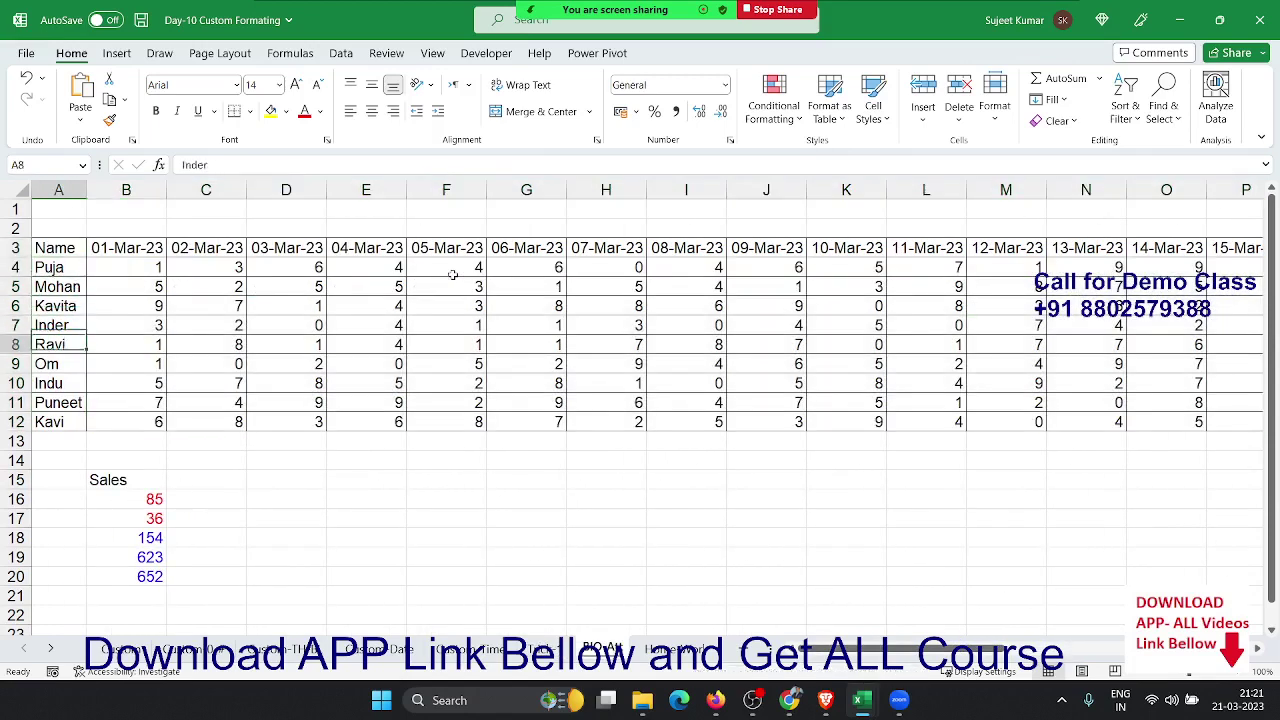
key(Down)
key(Down)
key(Down)
key(Right)
key(Down)
key(Up)
key(Up)
key(Up)
key(Up)
key(Up)
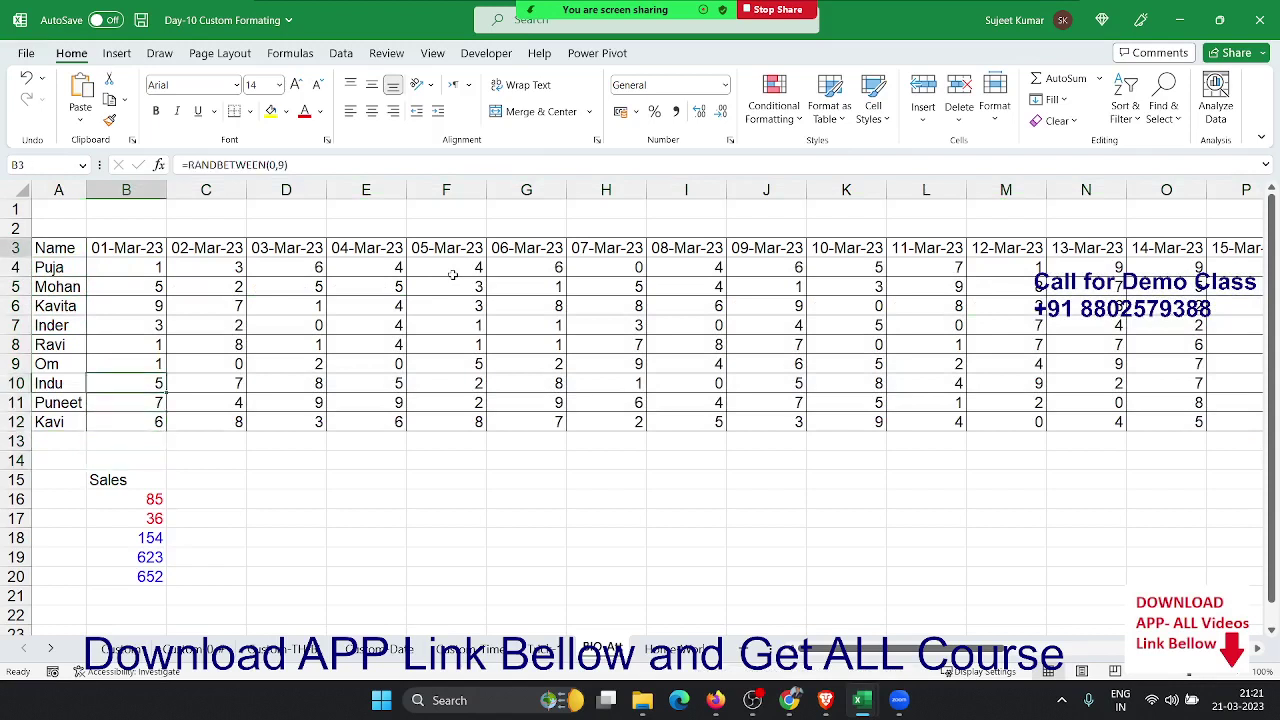
key(Left)
key(Right)
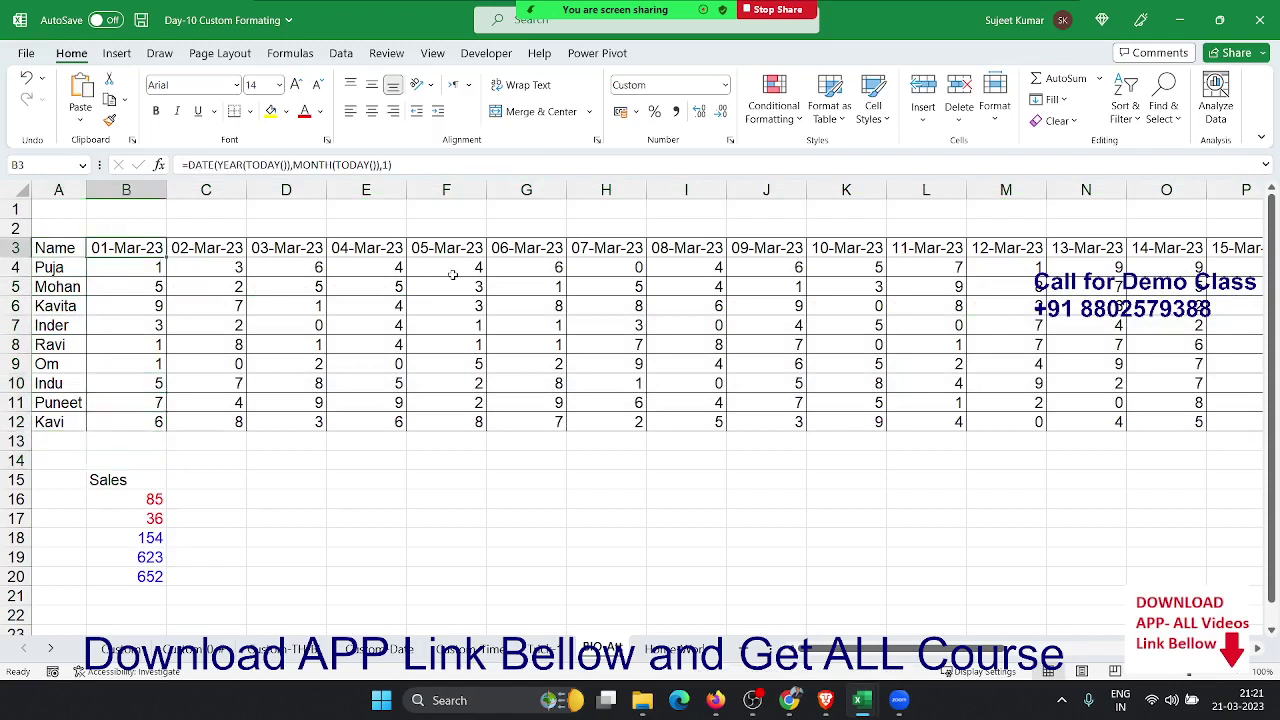
key(Down)
key(Down)
key(Down)
key(Down)
key(Right)
key(Right)
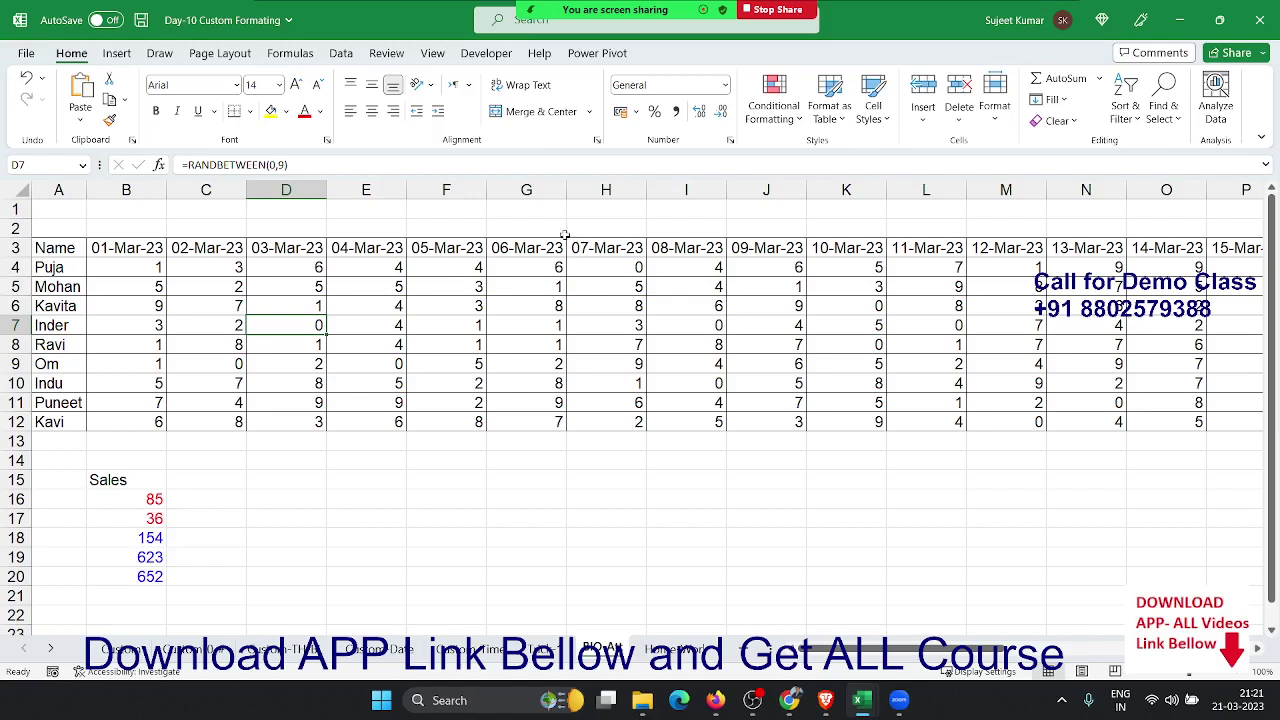
click(790, 700)
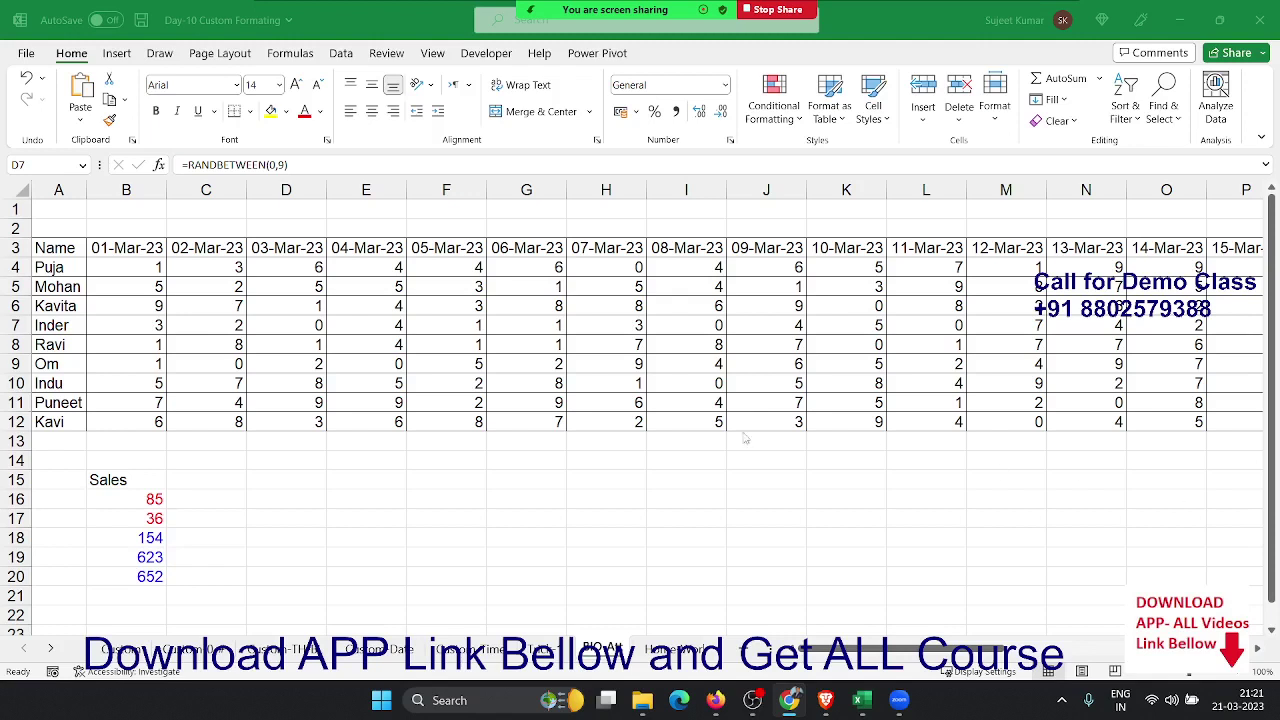
Reselect the whole attendance grid B4:AE12
click(170, 287)
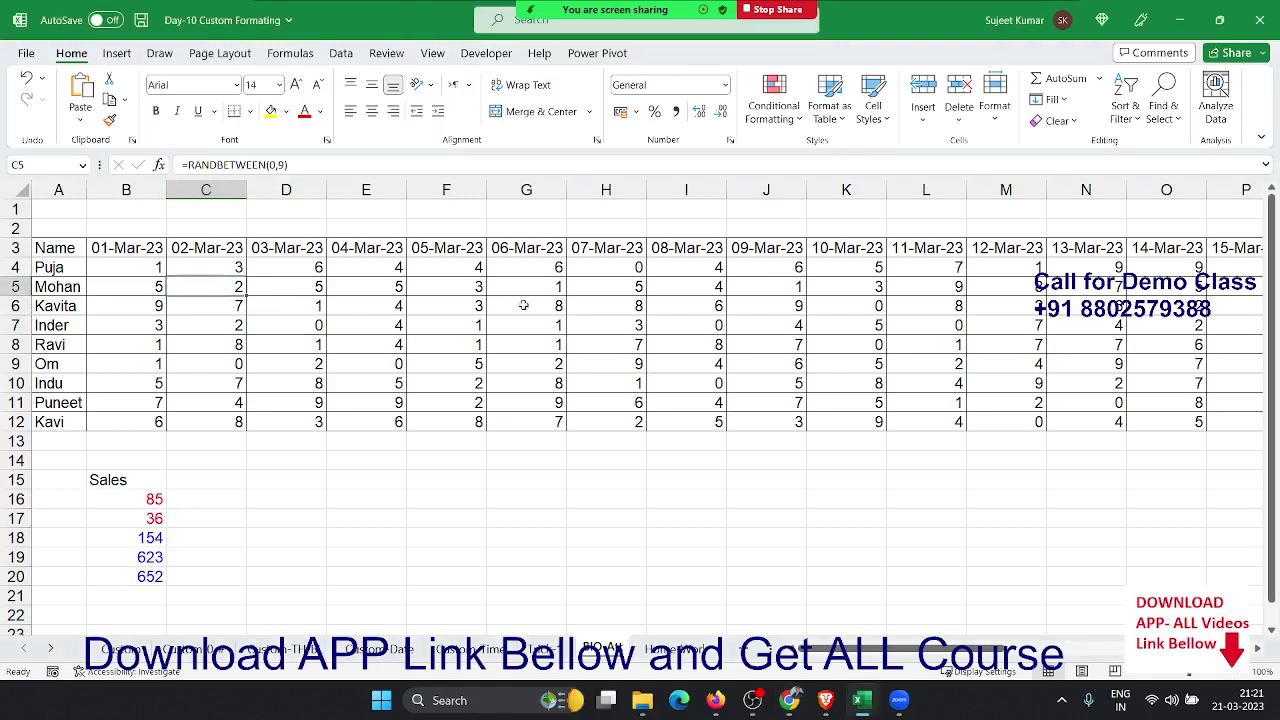
key(Up)
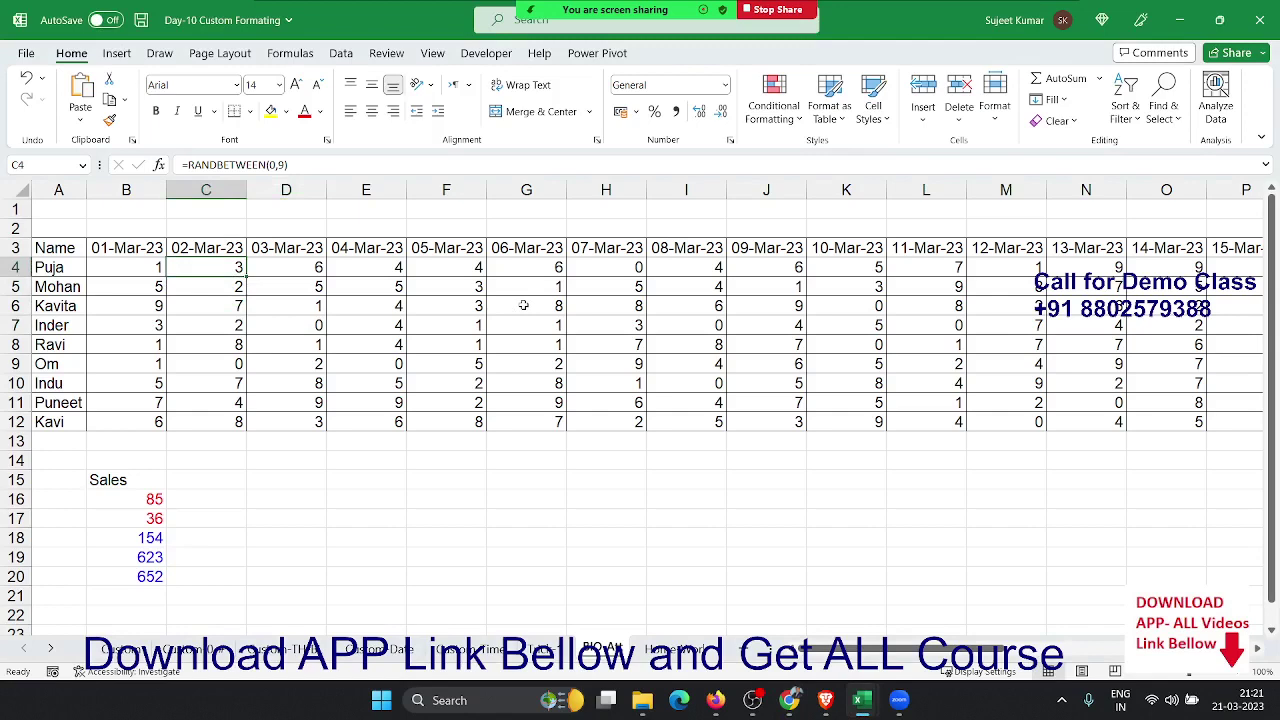
key(Left)
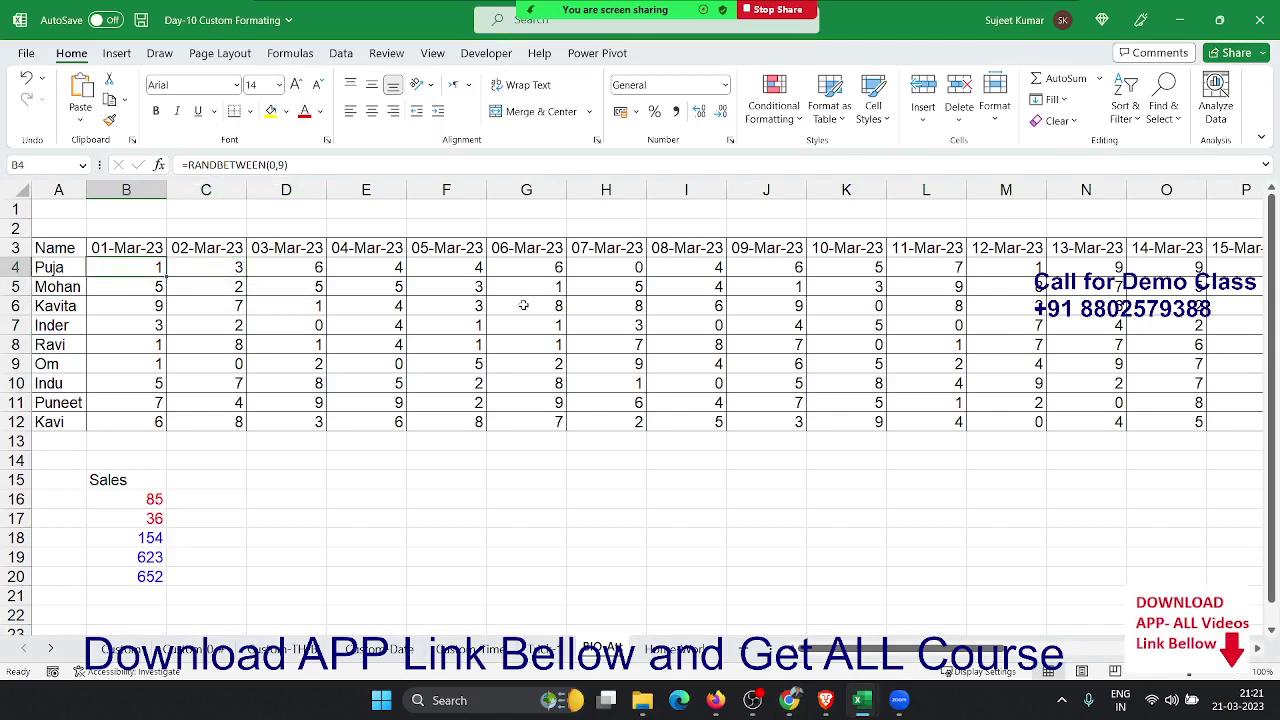
key(ctrl+shift+Right)
key(ctrl+shift+Down)
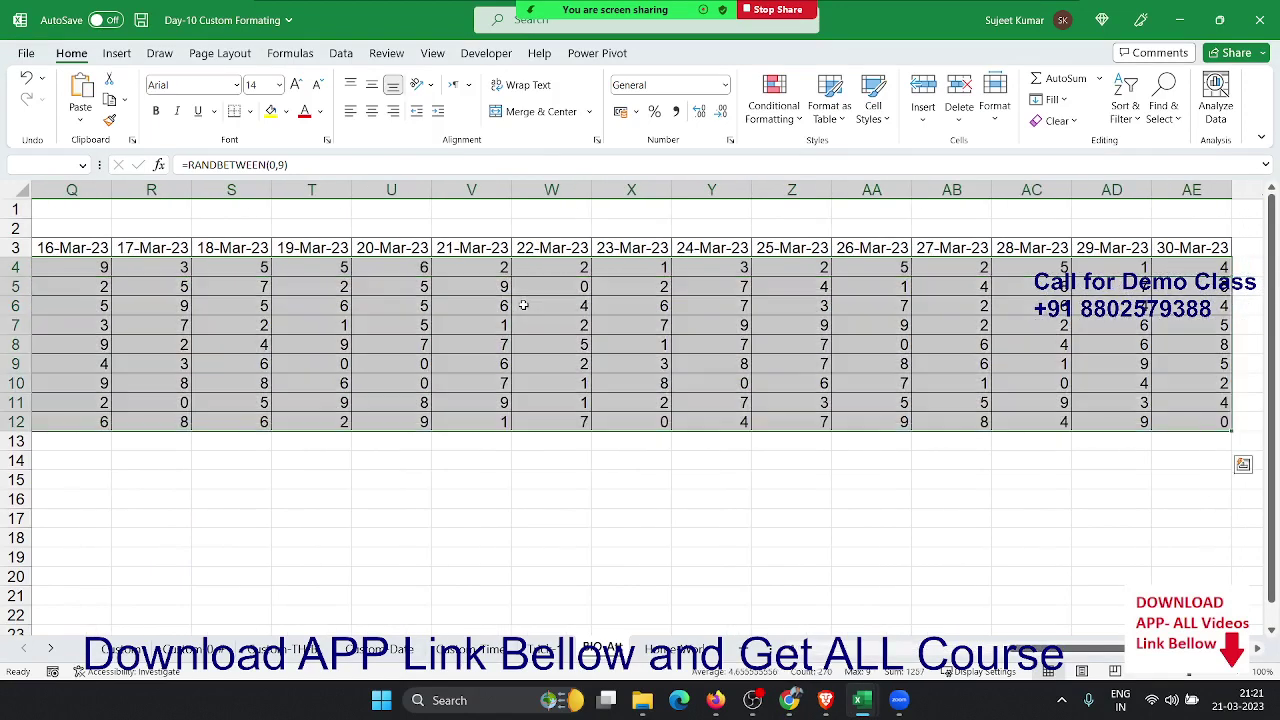
Apply the custom format "P";;"A" to the B4:AE12 attendance grid
click(730, 140)
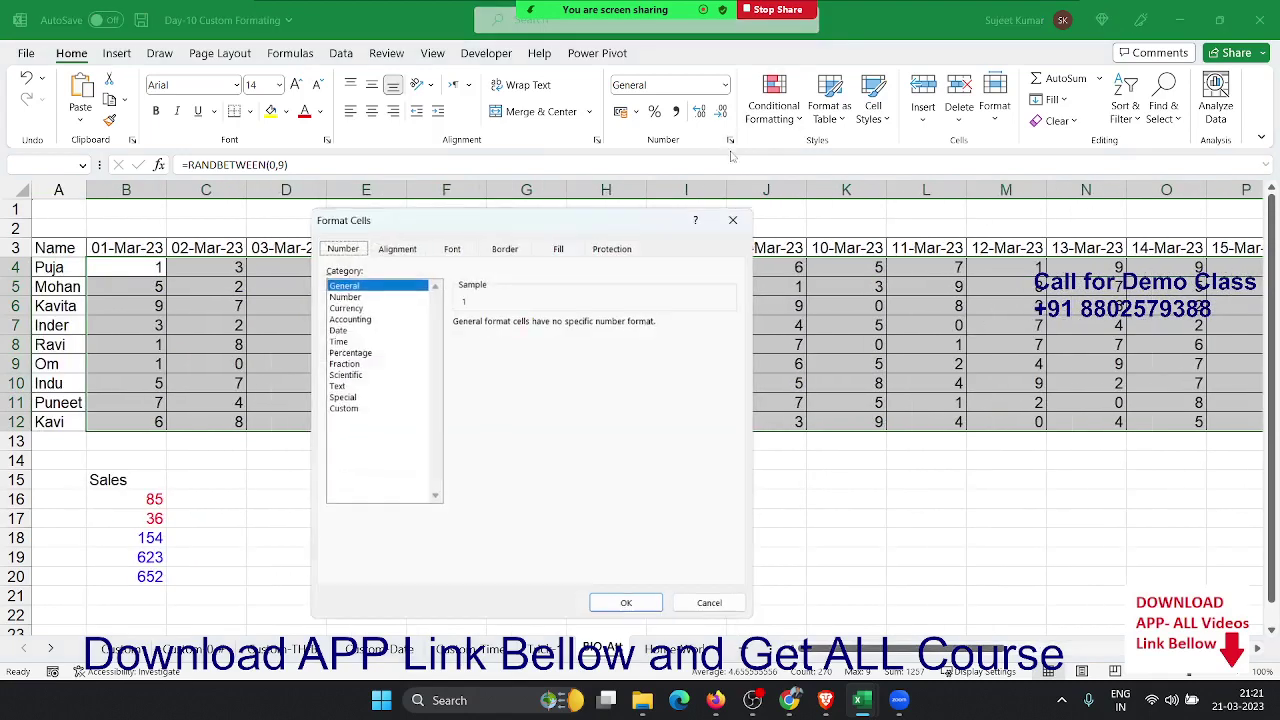
click(360, 411)
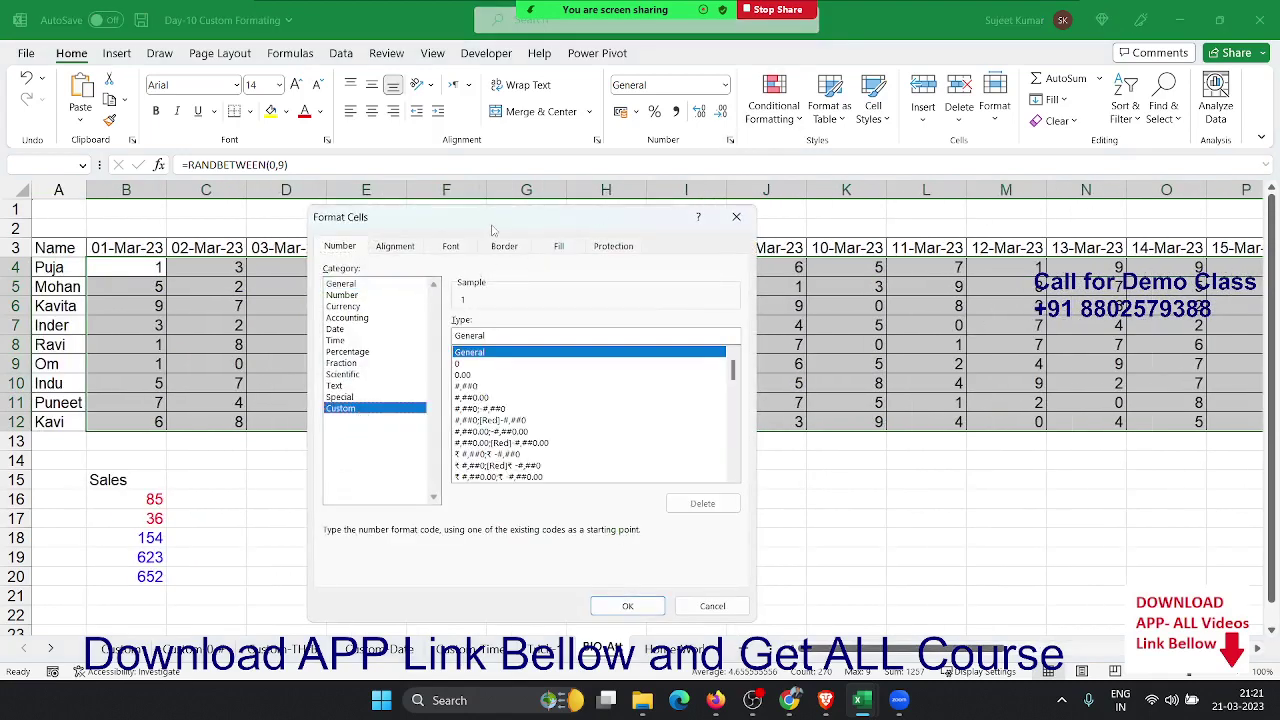
drag(492, 227, 596, 222)
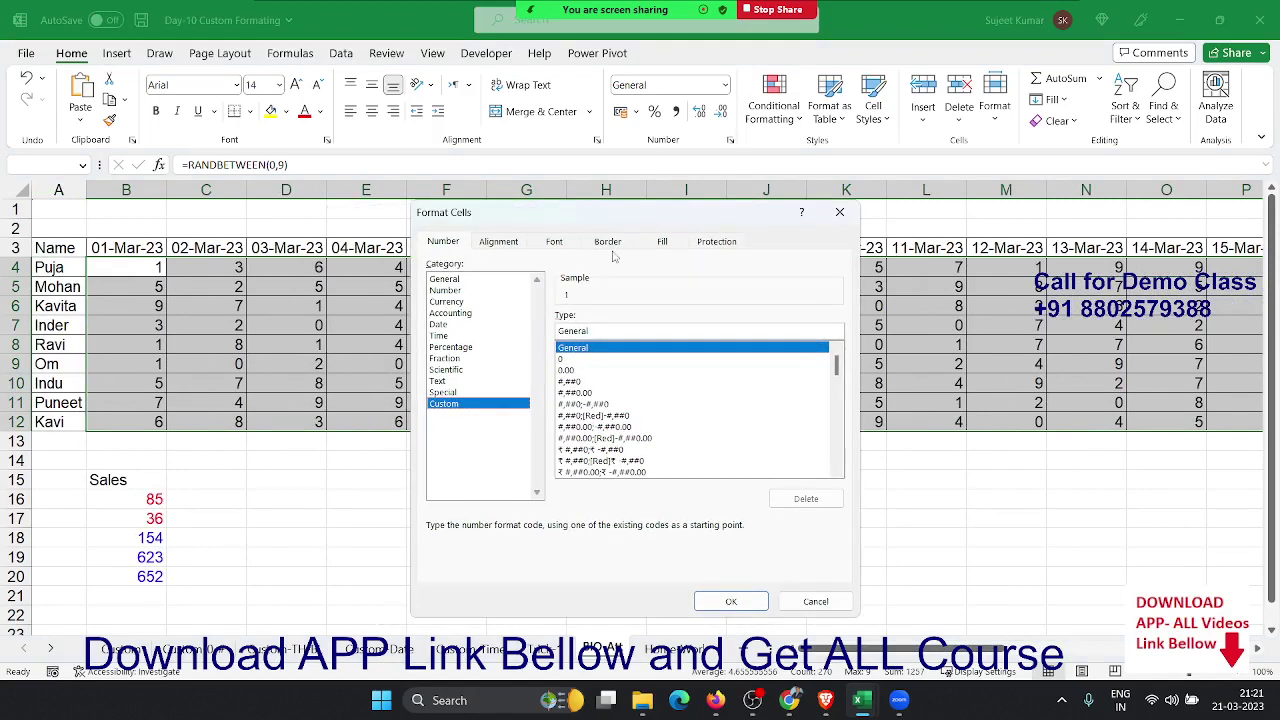
drag(613, 330, 487, 327)
key(BackSpace)
text("P)
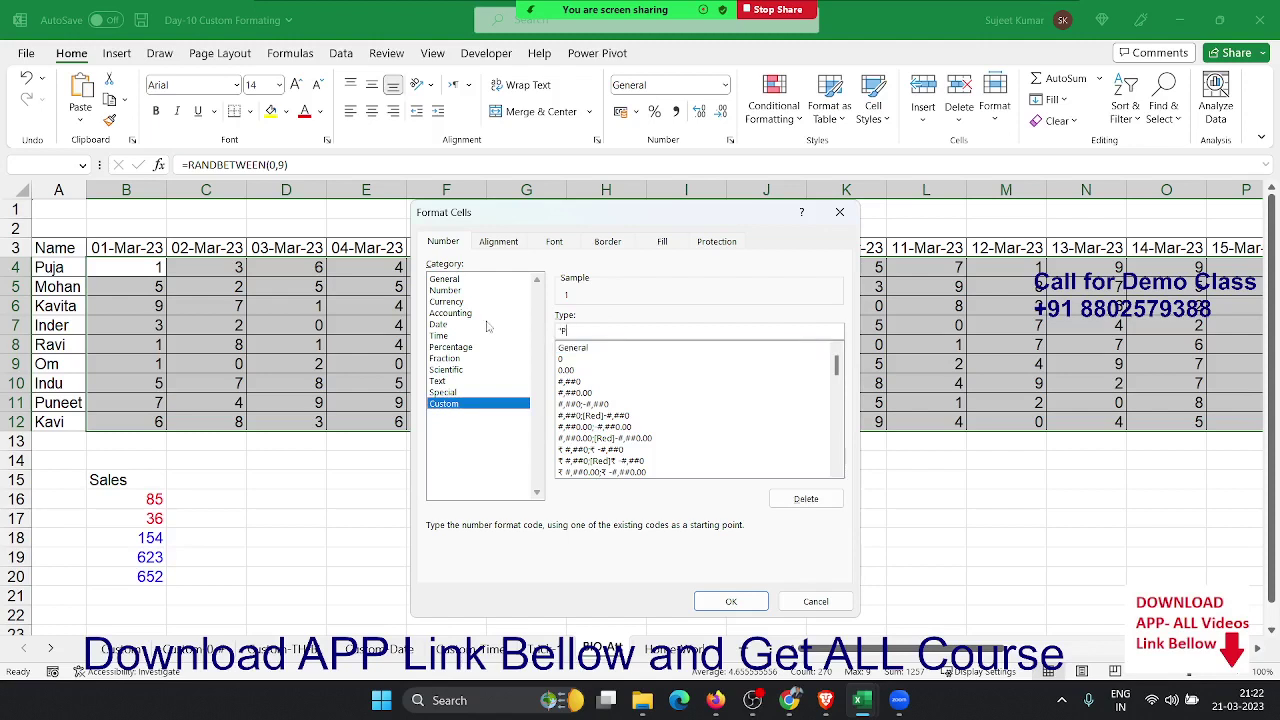
text(")
key(BackSpace)
text("A")
key(Return)
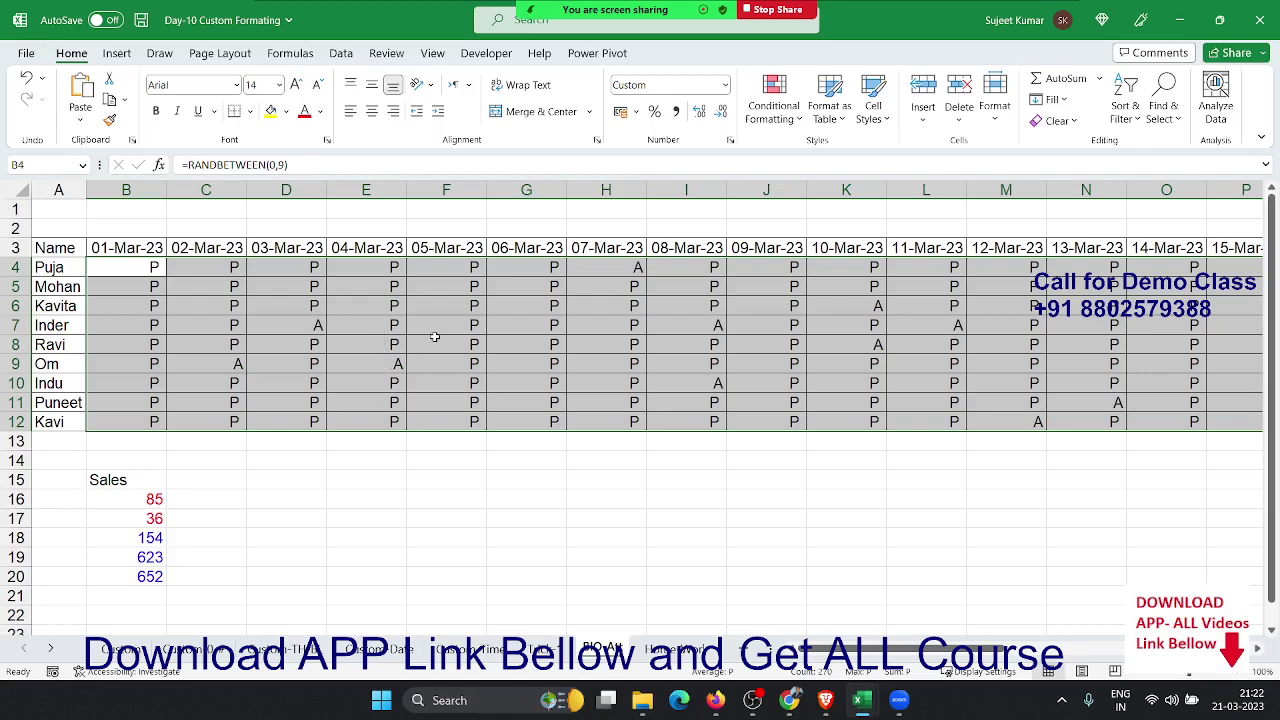
Change the attendance format code to "P";;[RED]"A" so absences show as red A
click(732, 142)
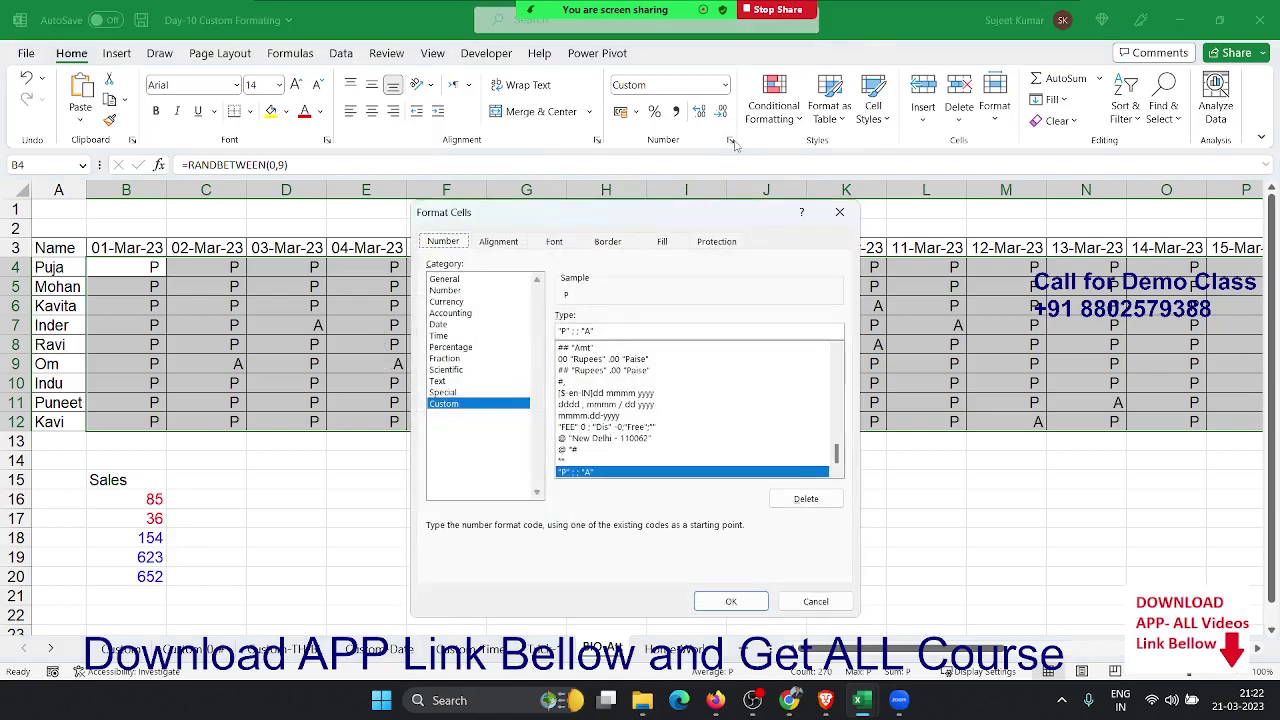
click(790, 700)
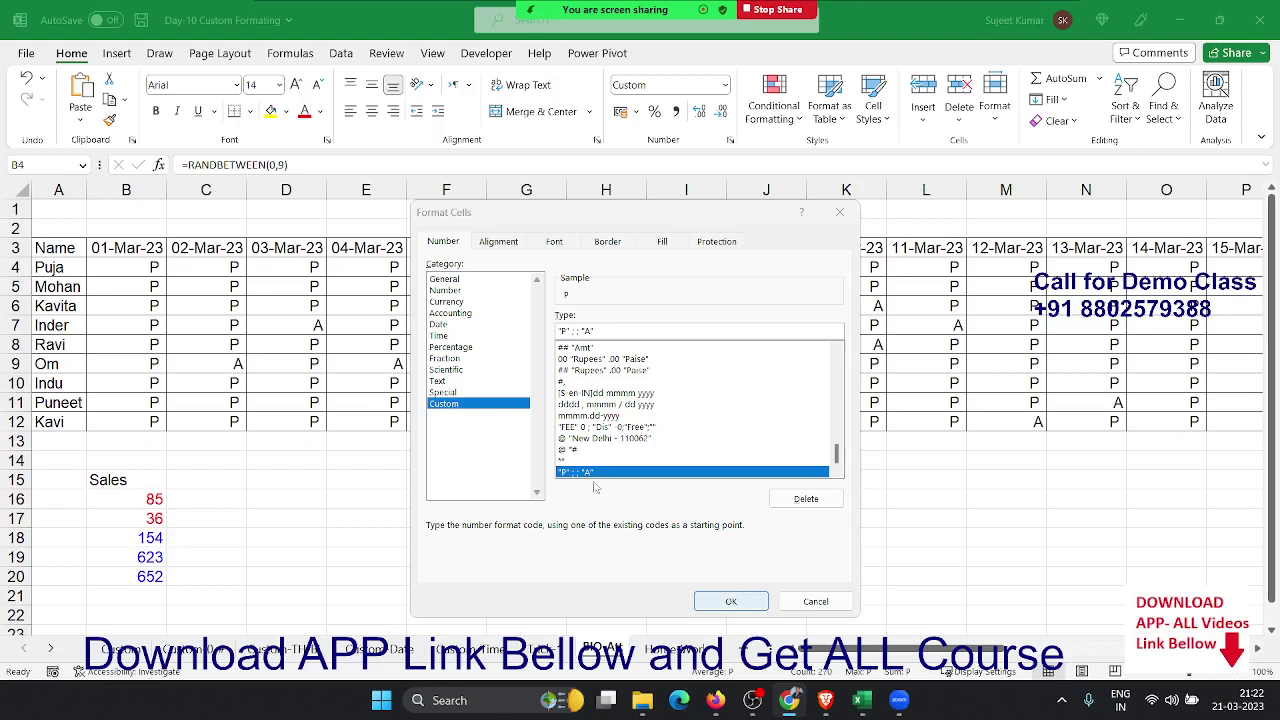
click(583, 331)
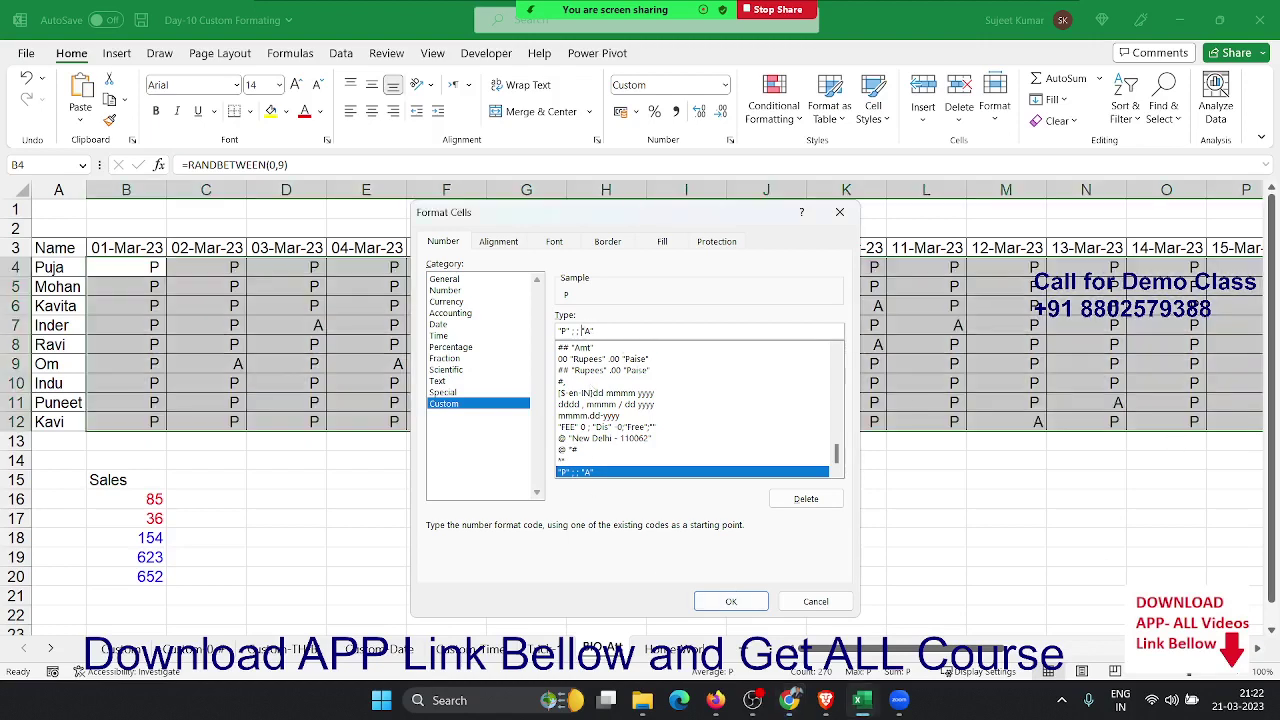
click(790, 700)
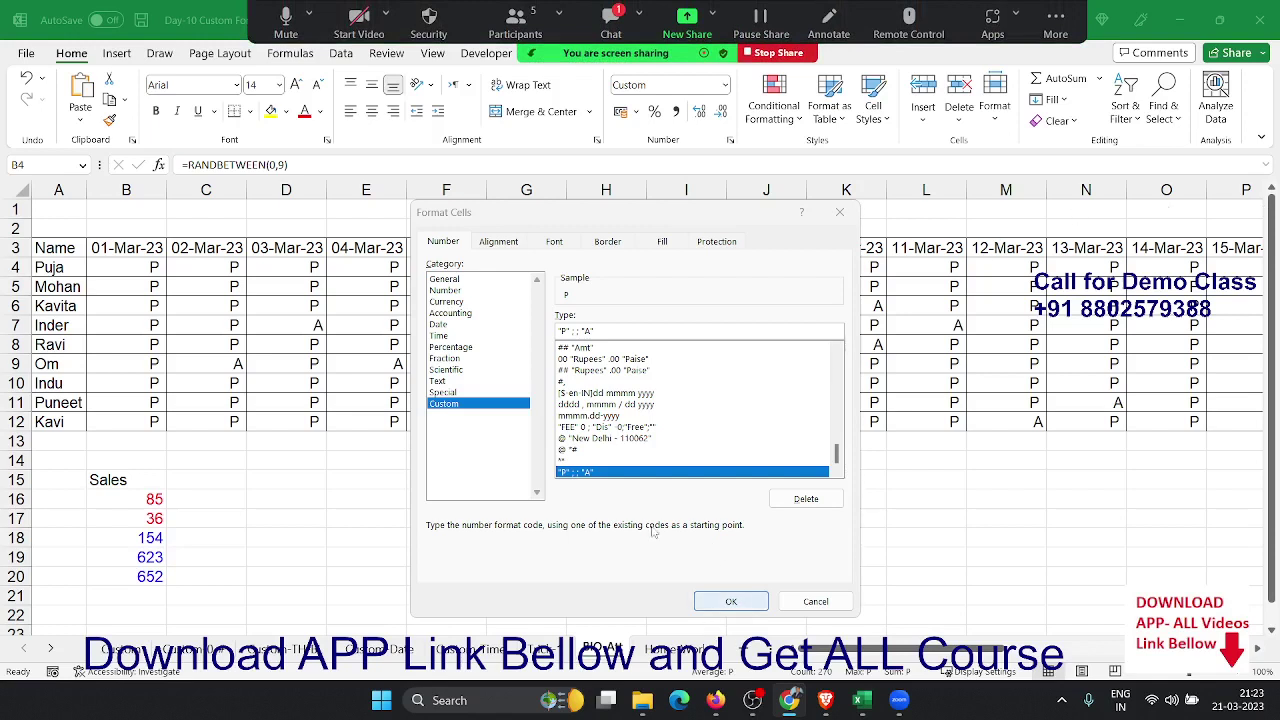
click(580, 330)
text(; )
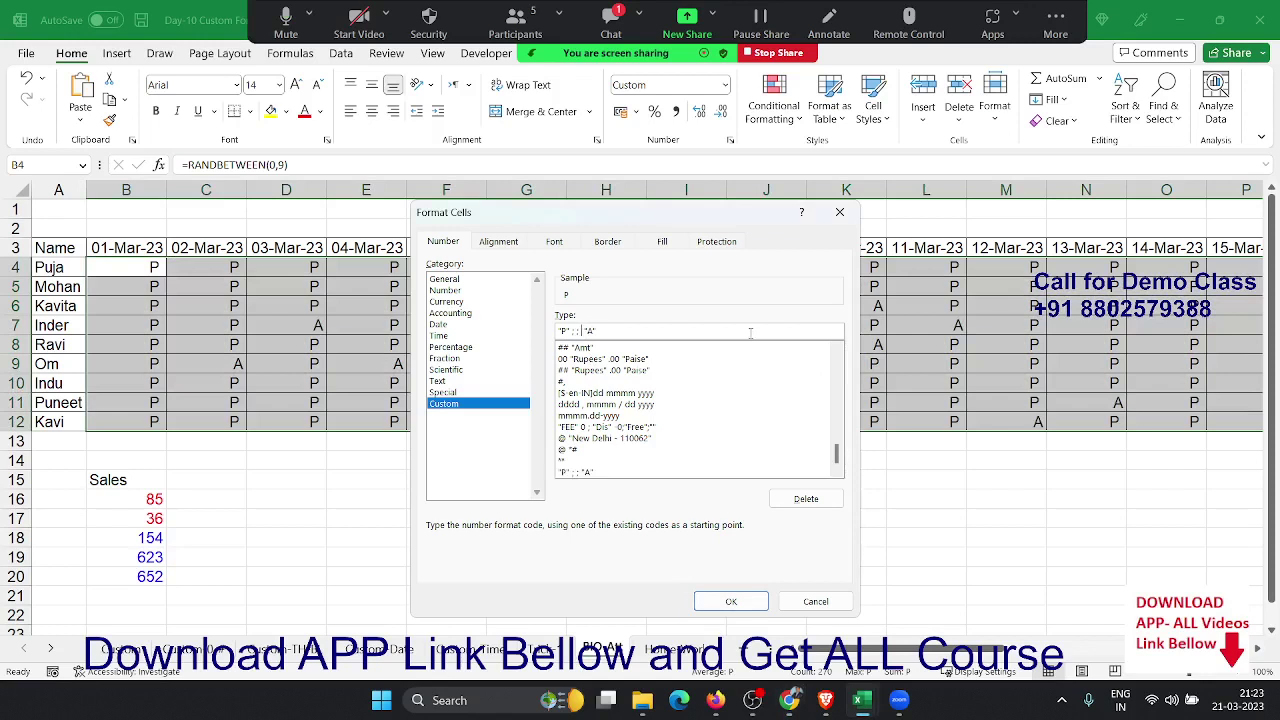
text(;[R)
text(ED])
click(733, 600)
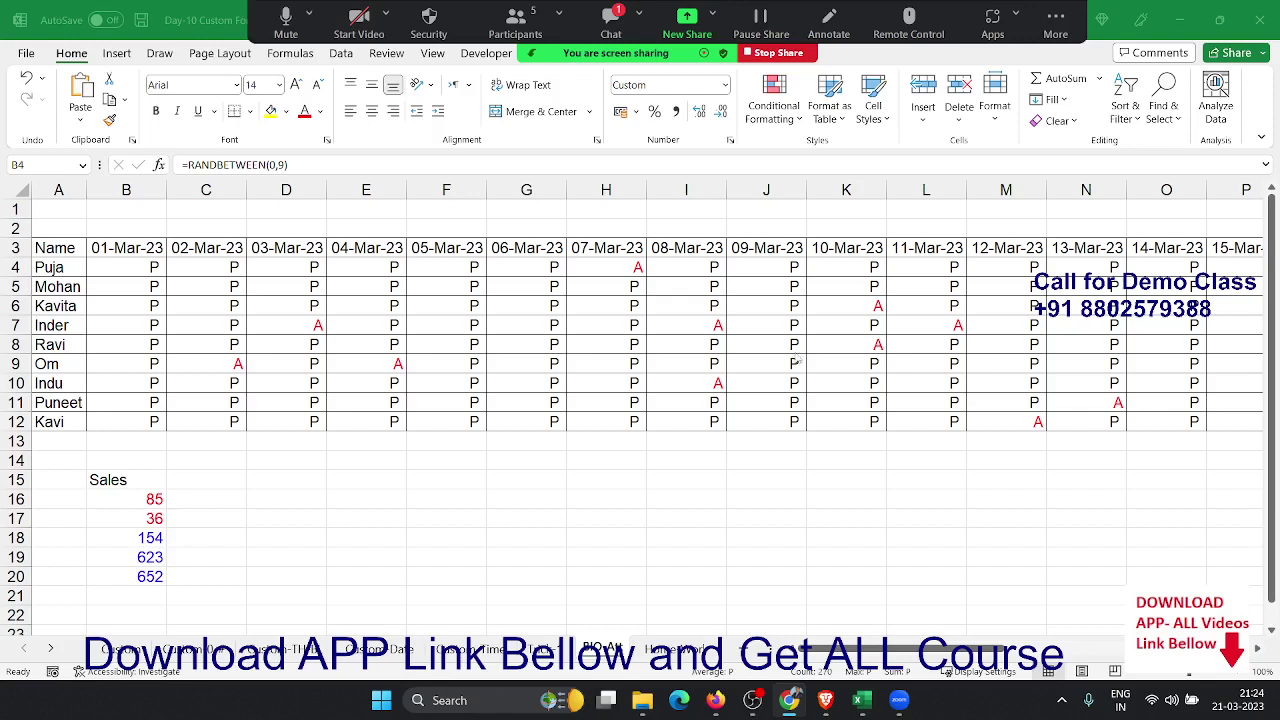
Select the five Sales figures in B16:B20
key(ctrl+shift+Down)
key(ctrl+shift+Right)
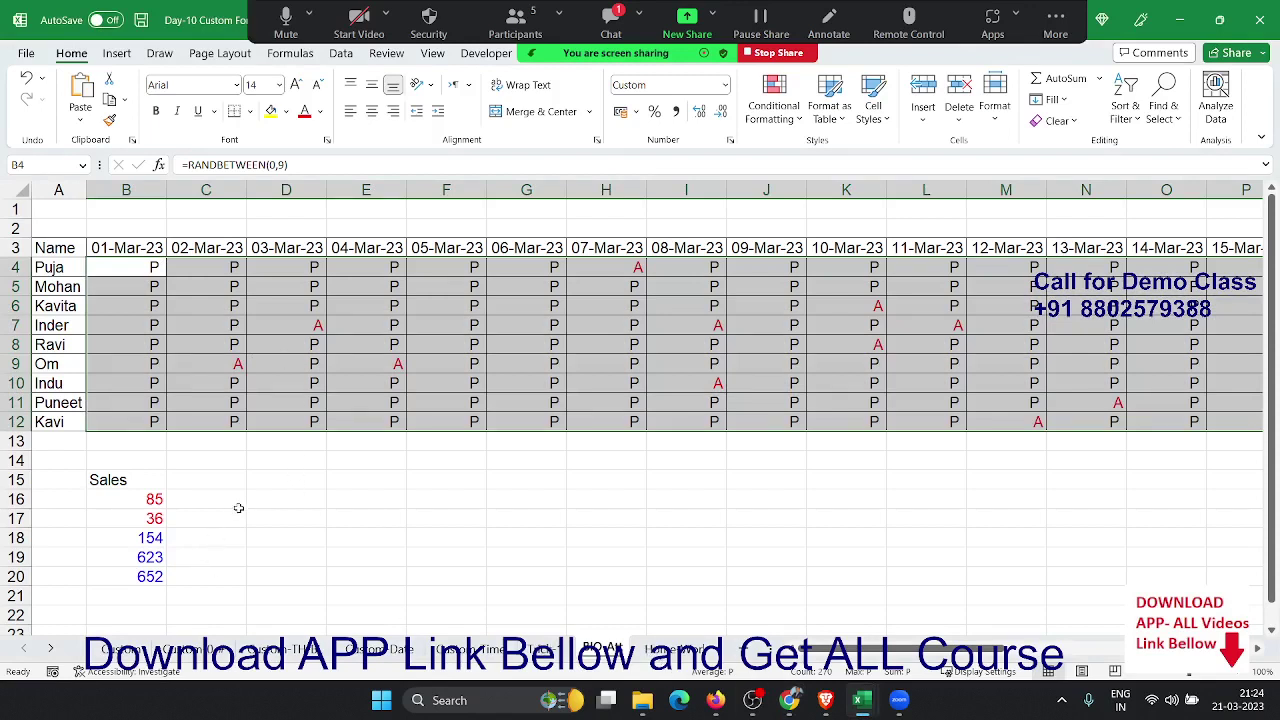
drag(162, 519, 148, 502)
click(148, 502)
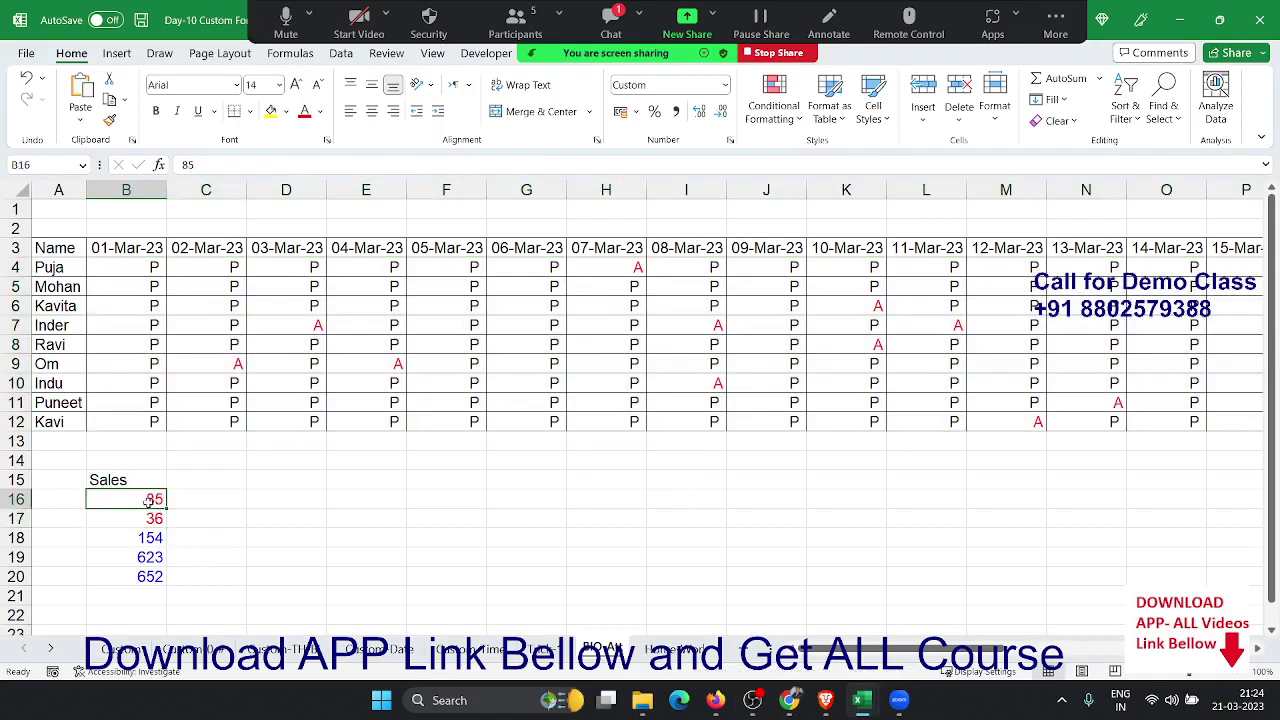
key(ctrl+shift+Down)
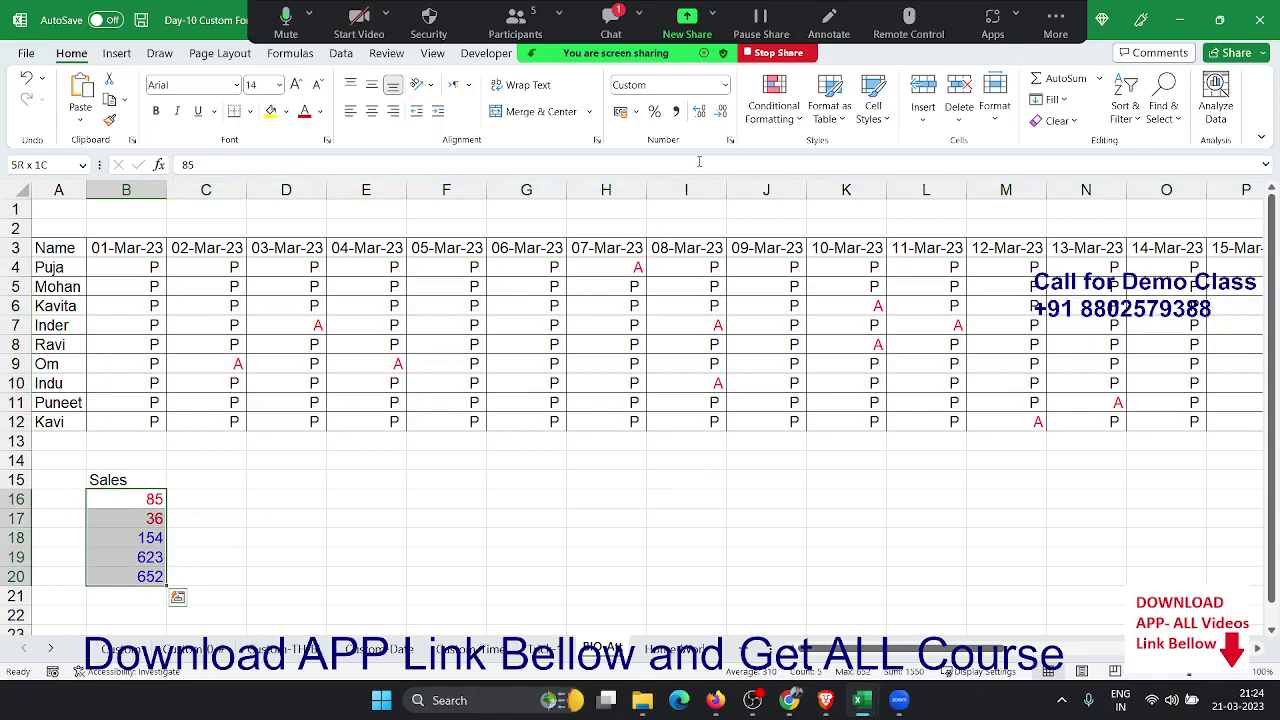
Replace the Sales format code with [RED][<100];[Green][>100] in Format Cells
click(730, 141)
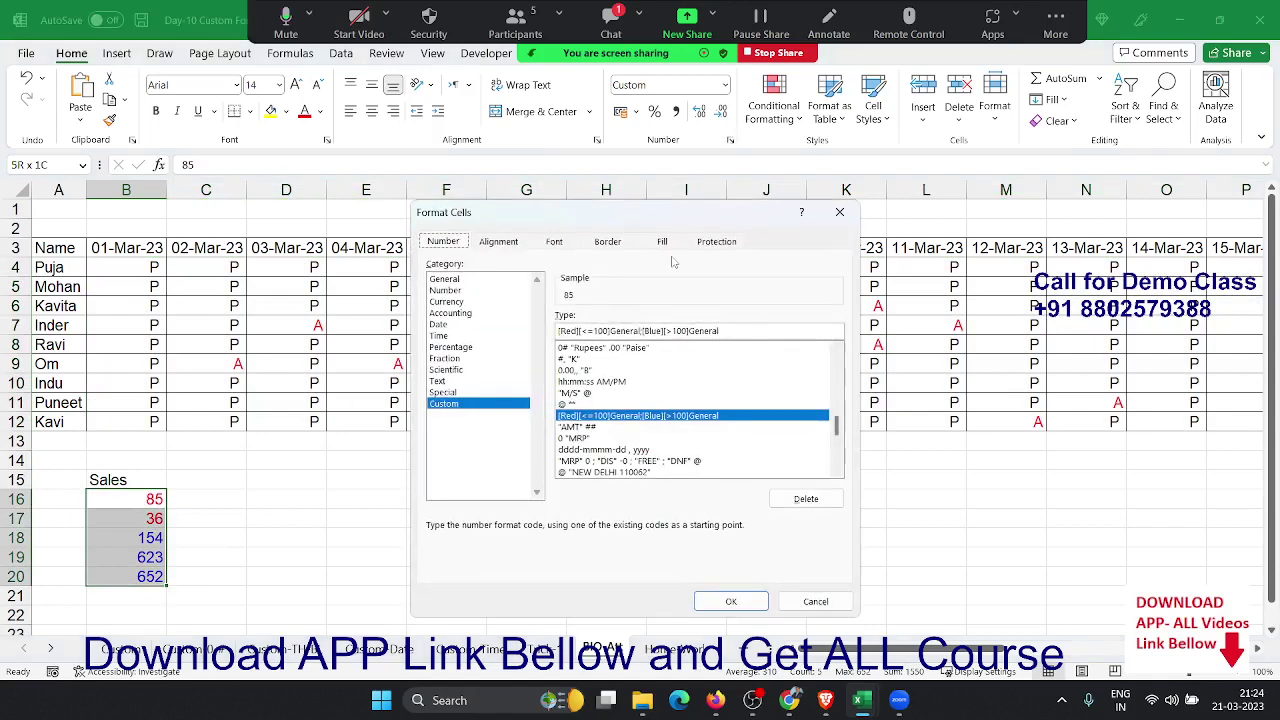
double_click(703, 330)
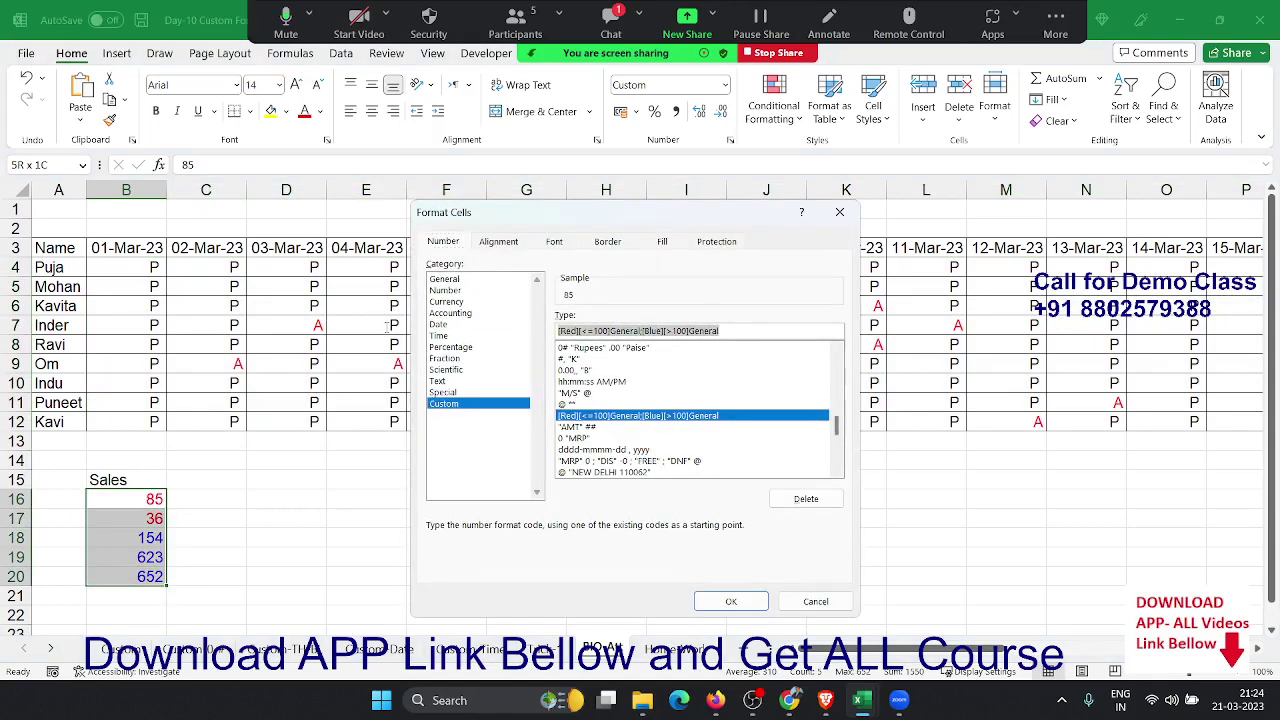
key(BackSpace)
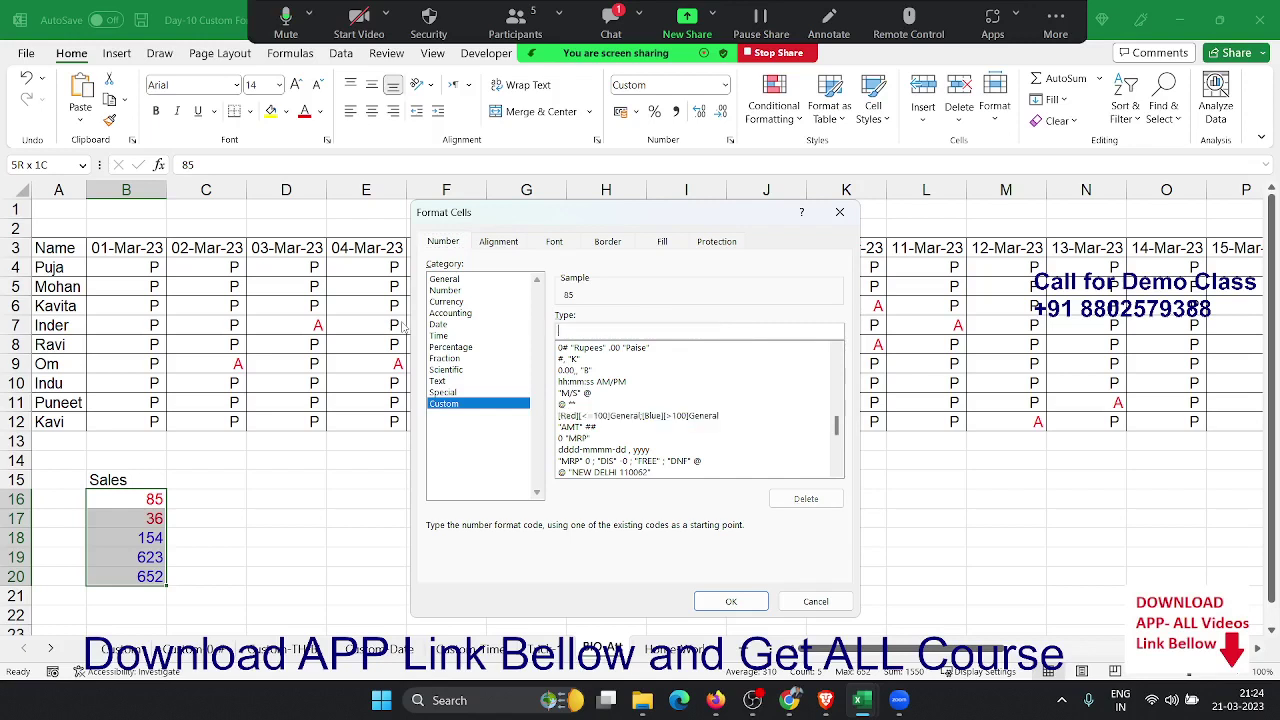
text([)
text(RED)
key(alt+Tab)
text(1)
text(00])
text([)
key(BackSpace)
text(;[)
text(Gree)
text(n])
text([)
text(>100)
Apply the red/green Sales format, then read and close the Zoom meeting chat
click(731, 601)
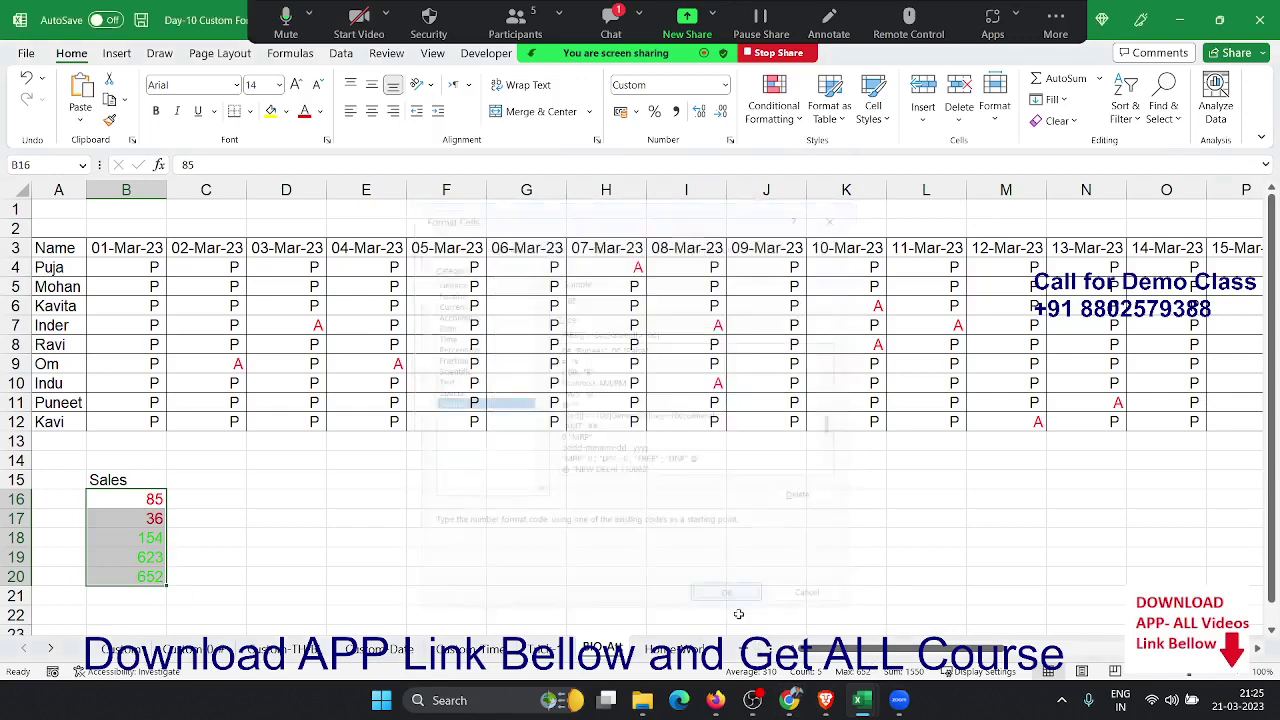
click(610, 20)
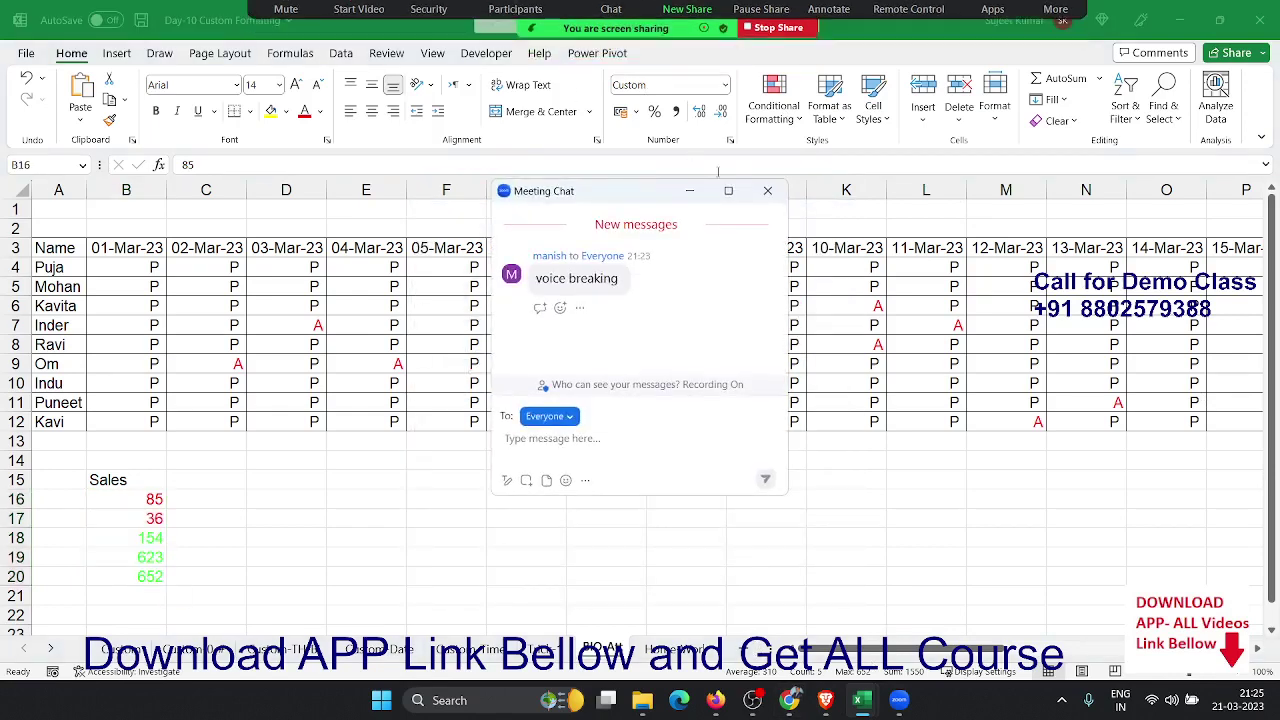
mouse_move(728, 191)
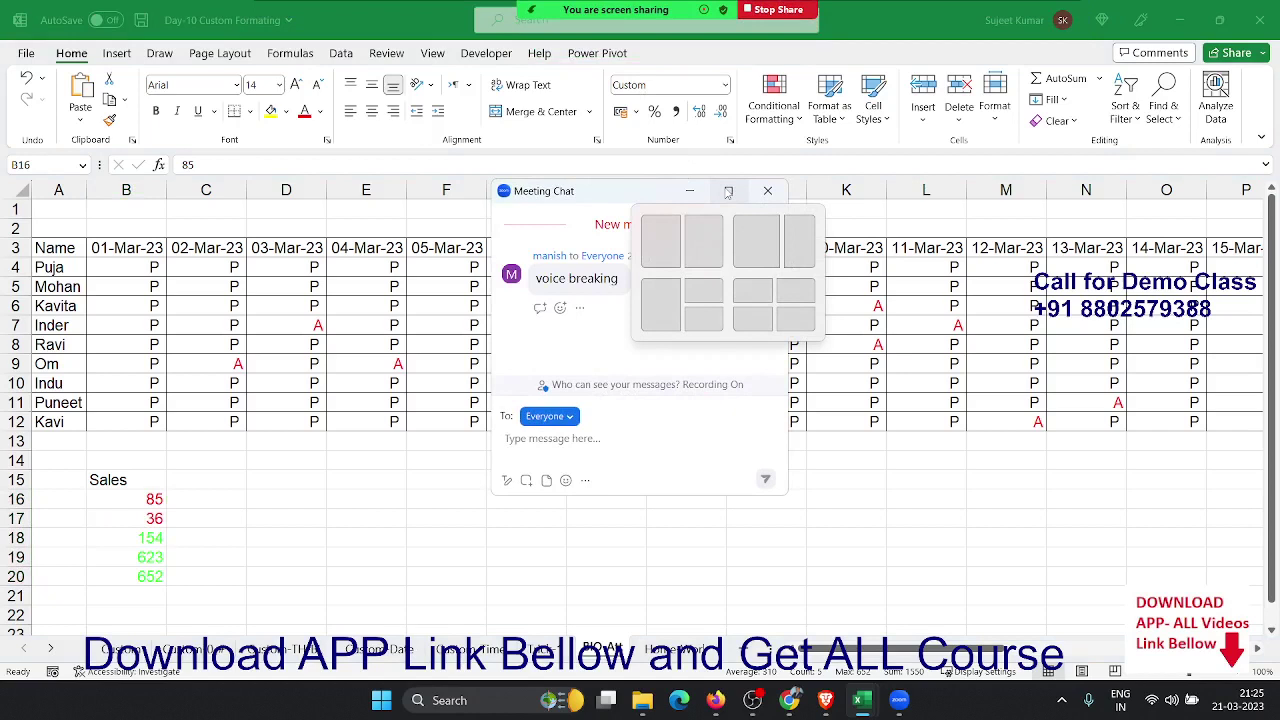
click(767, 190)
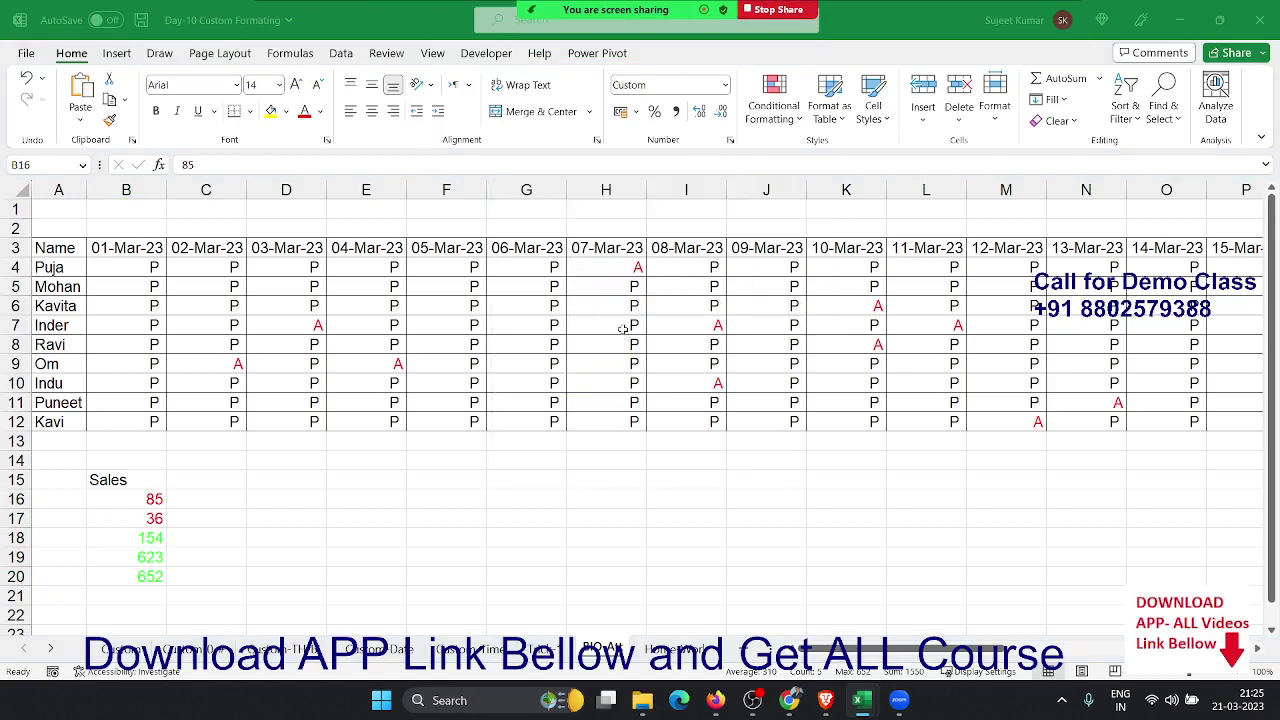
key(ctrl+shift+Down)
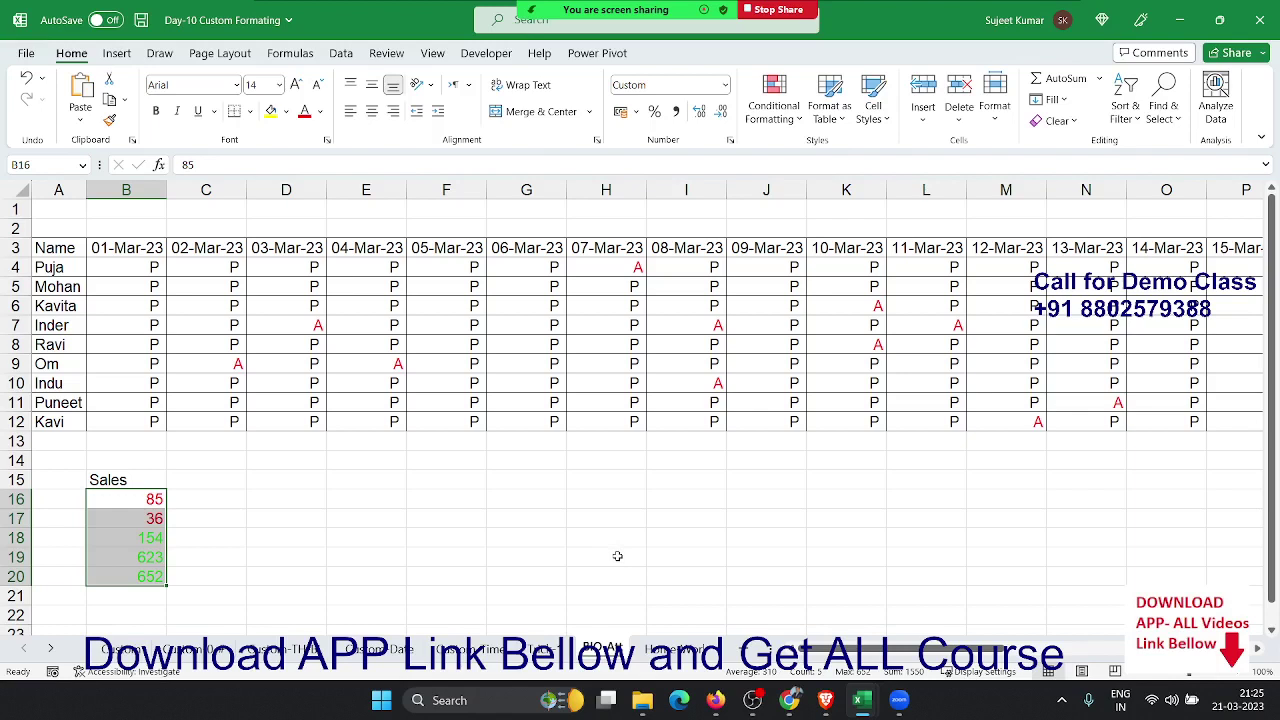
Look over the Register form picture on the Home Work sheet
click(684, 651)
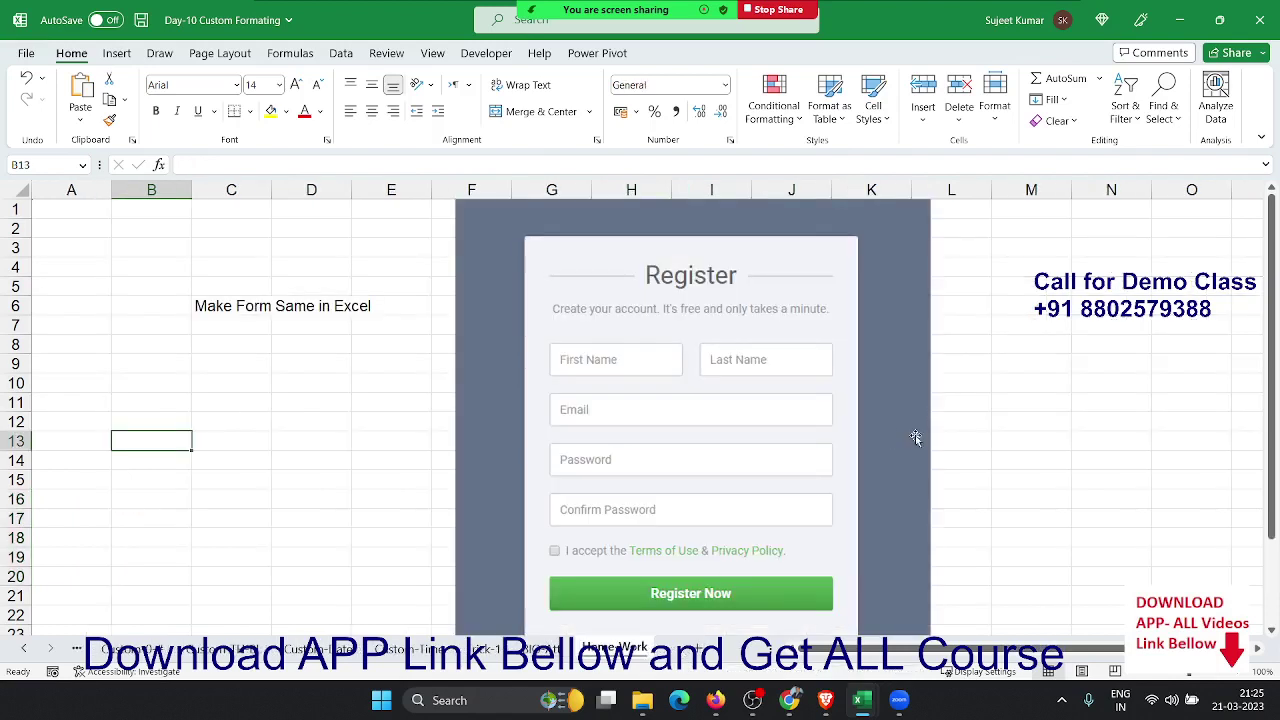
scroll(915, 437, down, 2)
scroll(915, 437, down, 1)
scroll(915, 437, up, 3)
click(916, 438)
scroll(910, 425, down, 3)
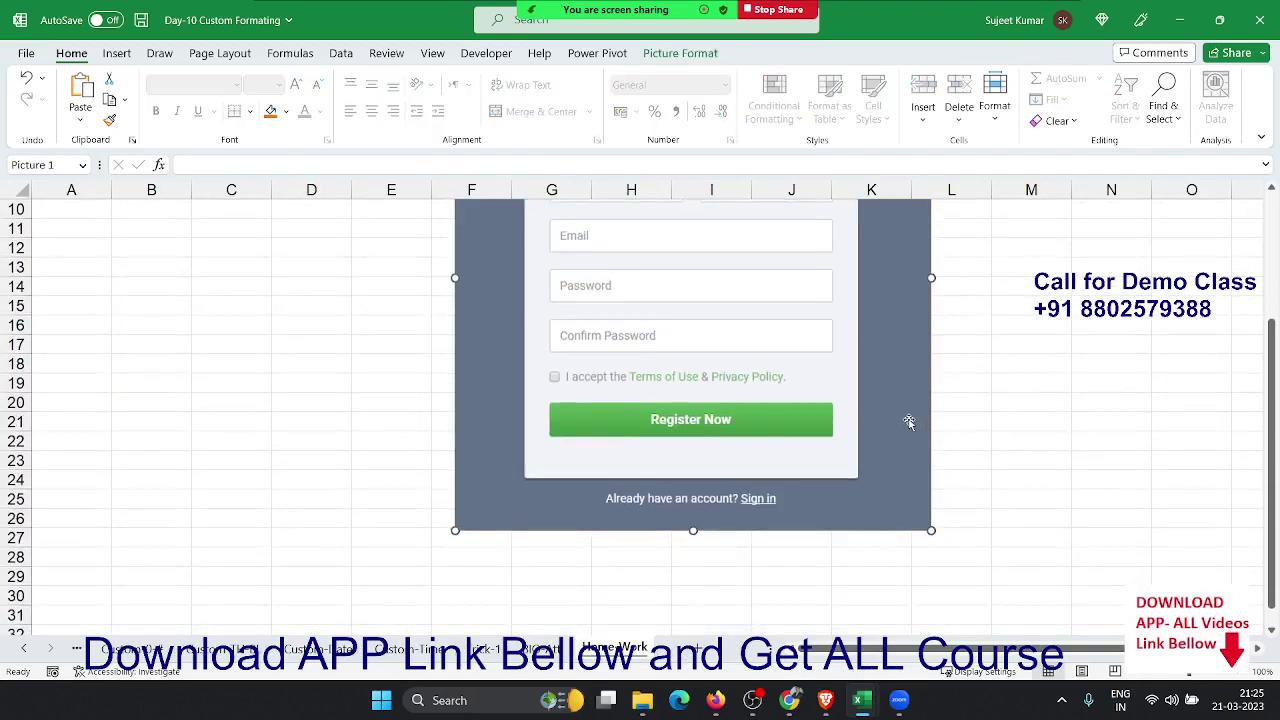
scroll(909, 421, up, 3)
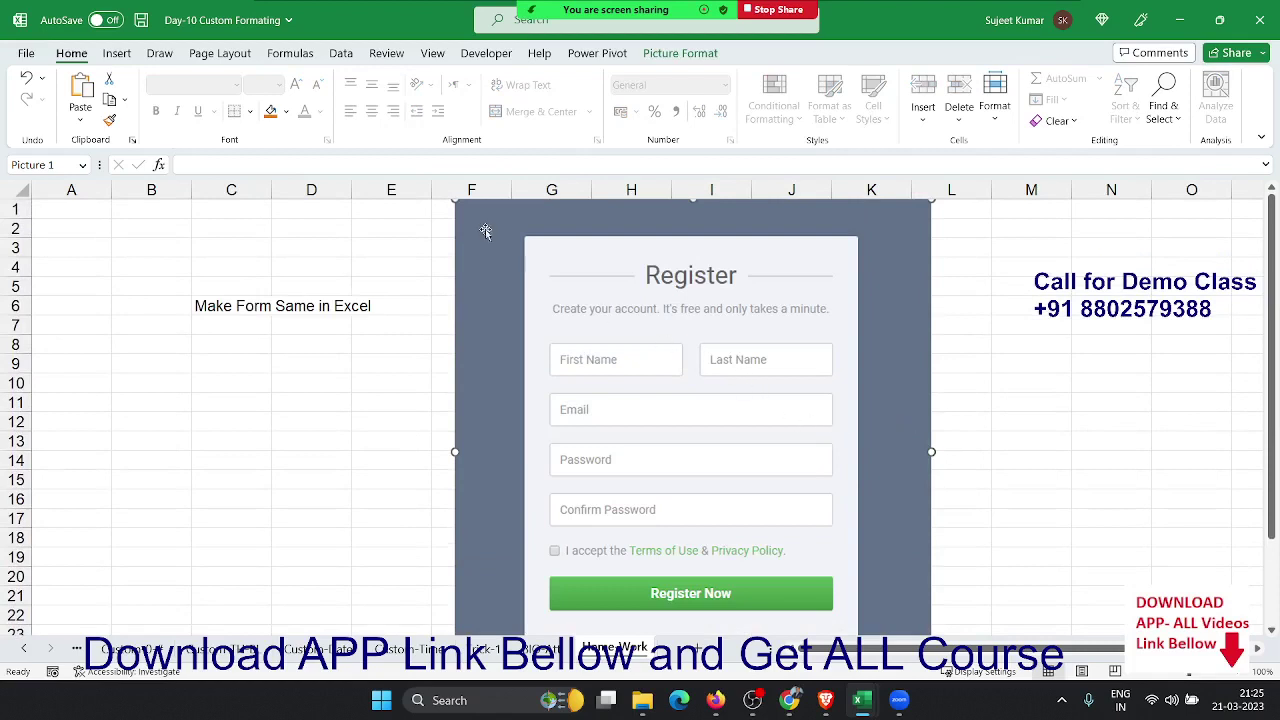
click(341, 417)
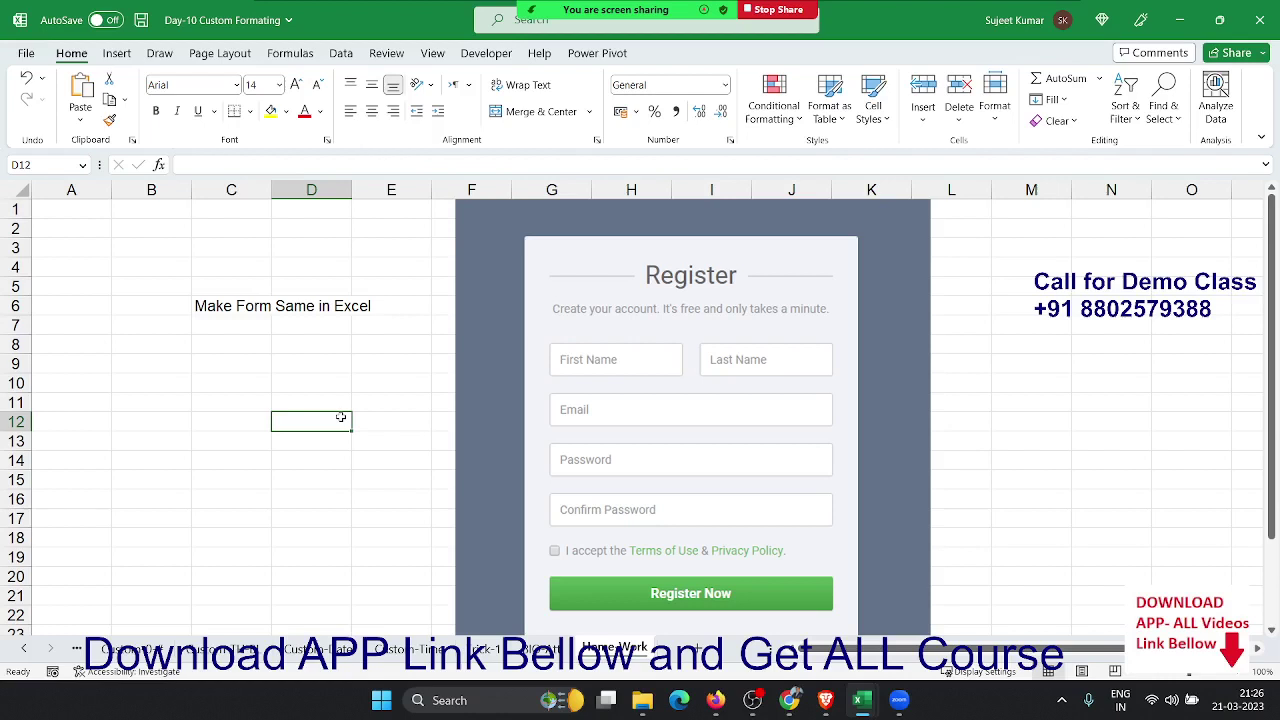
Save the Day-10 Custom Formating workbook and close it, leaving Book1 showing
key(ctrl+s)
click(1033, 340)
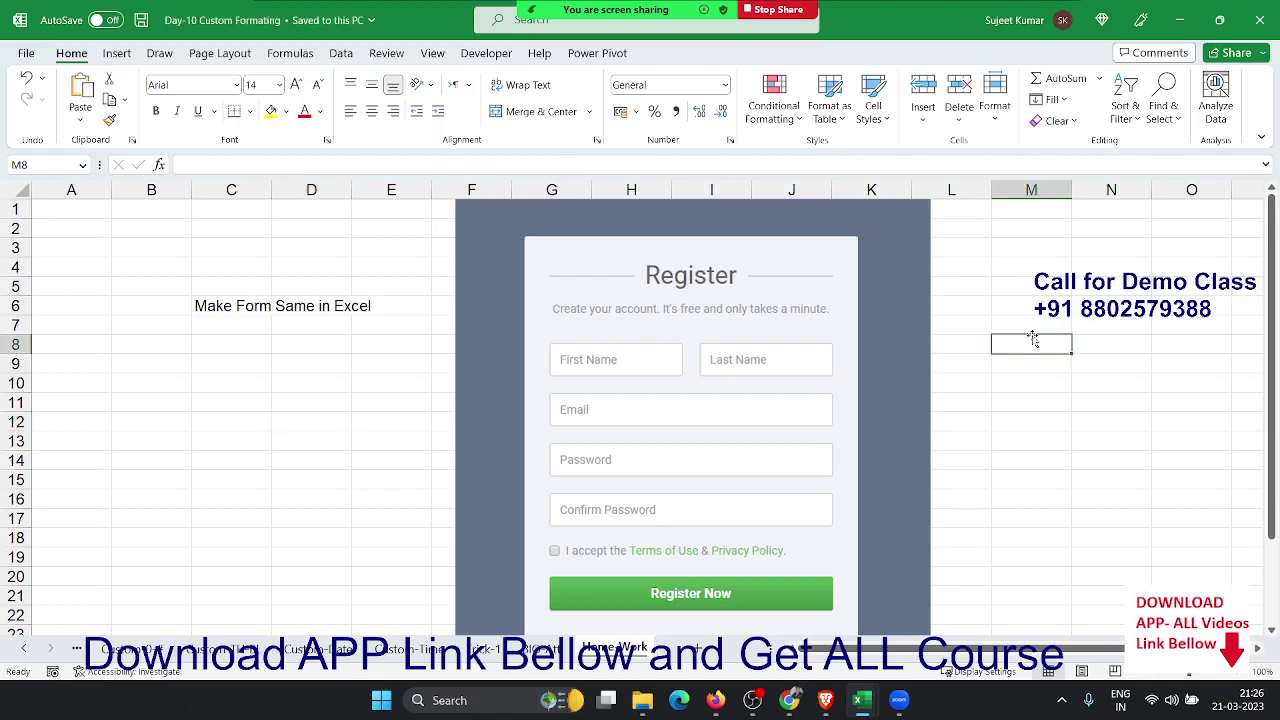
click(1275, 22)
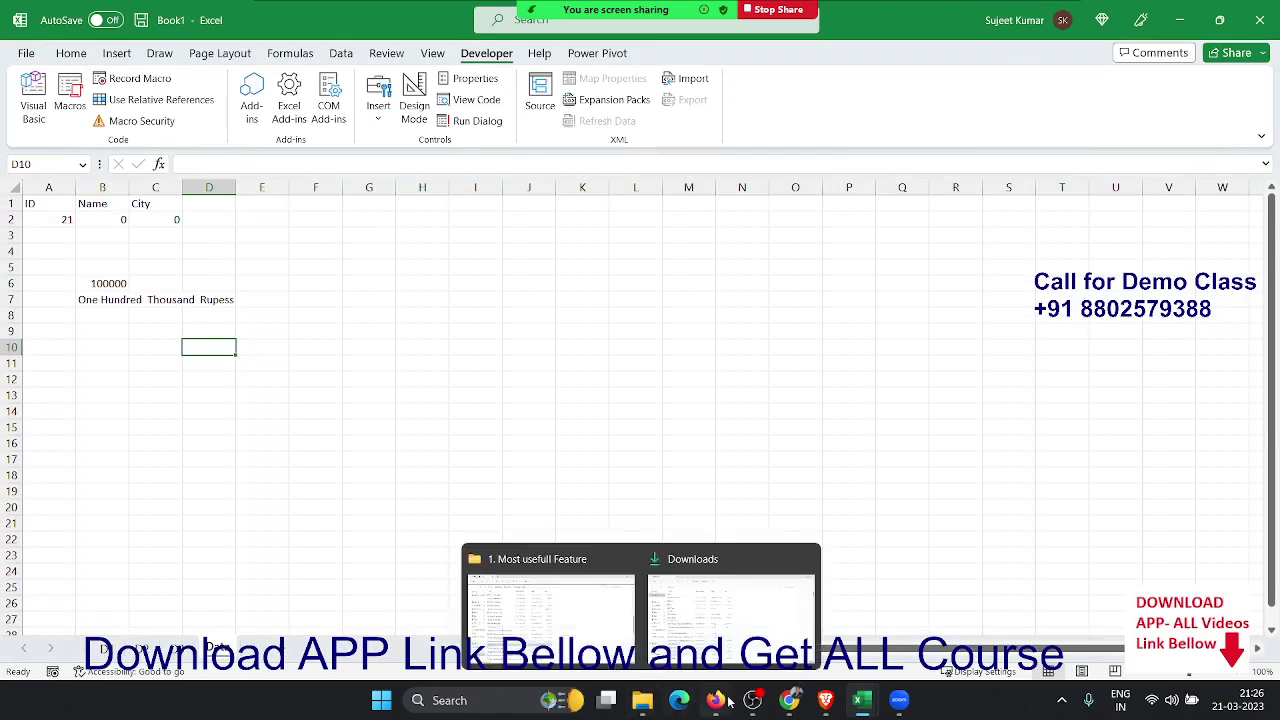
click(788, 703)
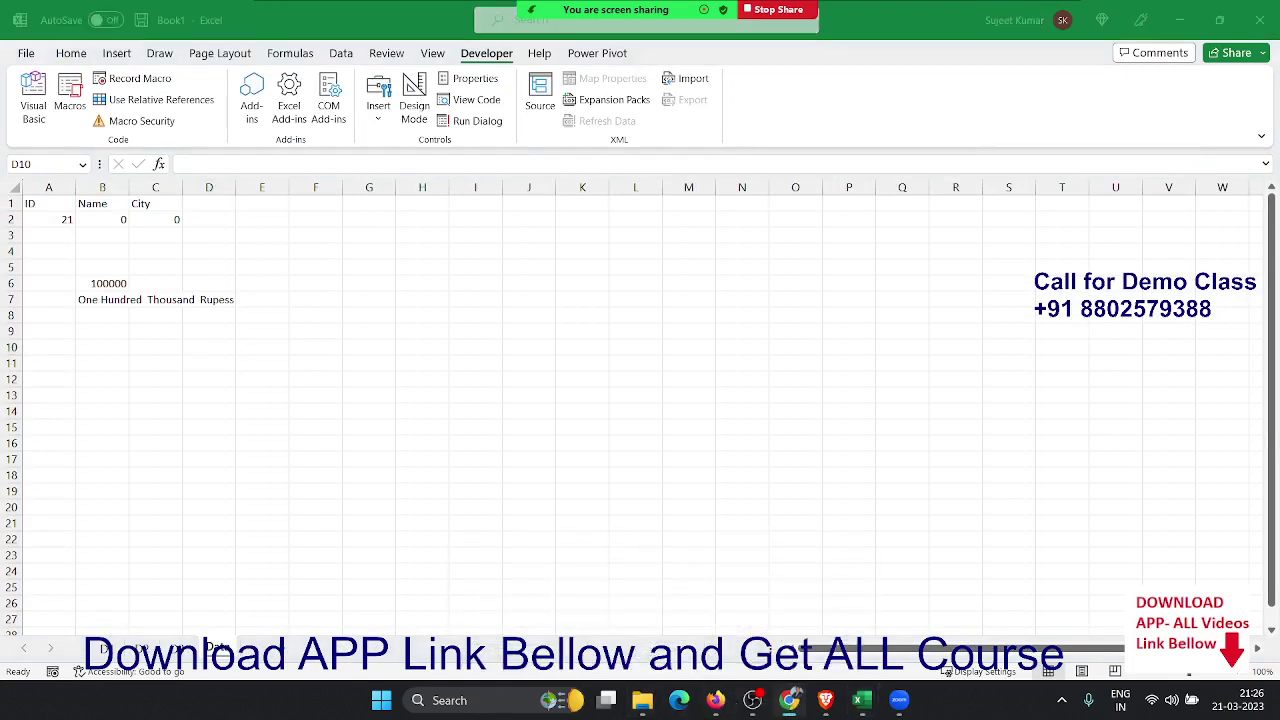